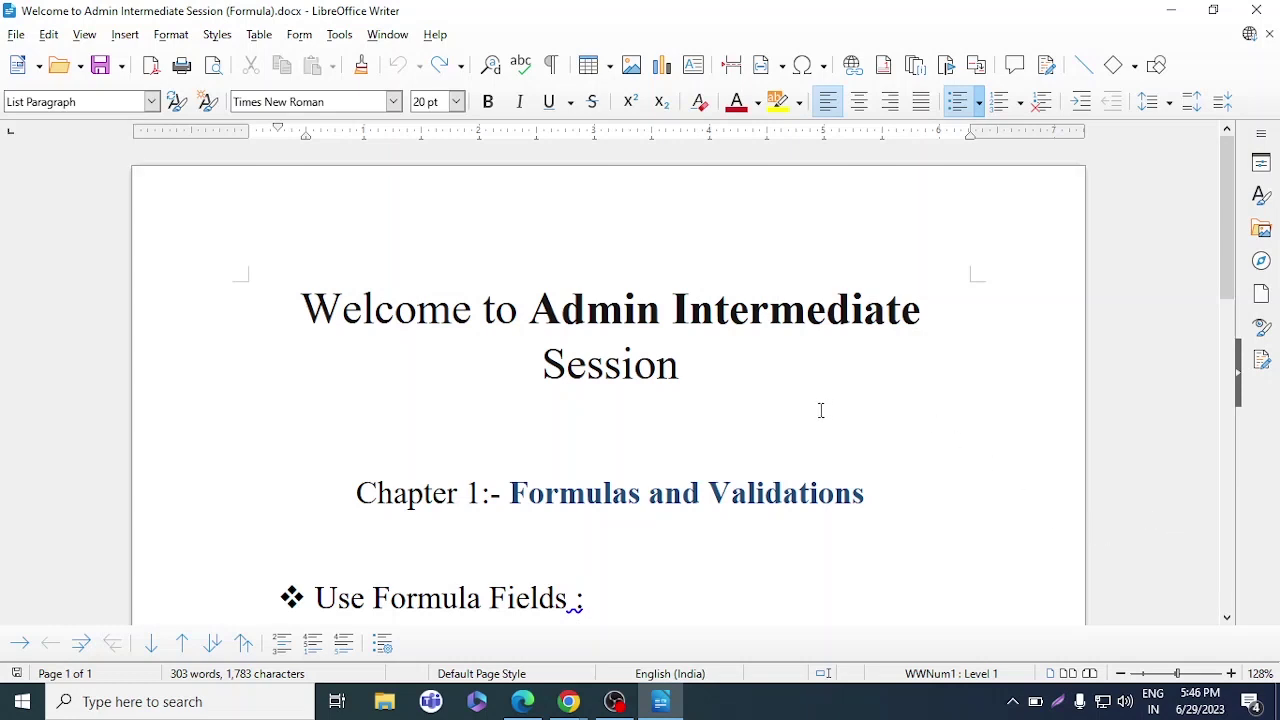
Read the Use Formula Fields and Implement Roll-Up Summary Fields sections of the Chapter 1 document
scroll(809, 404, down, 3)
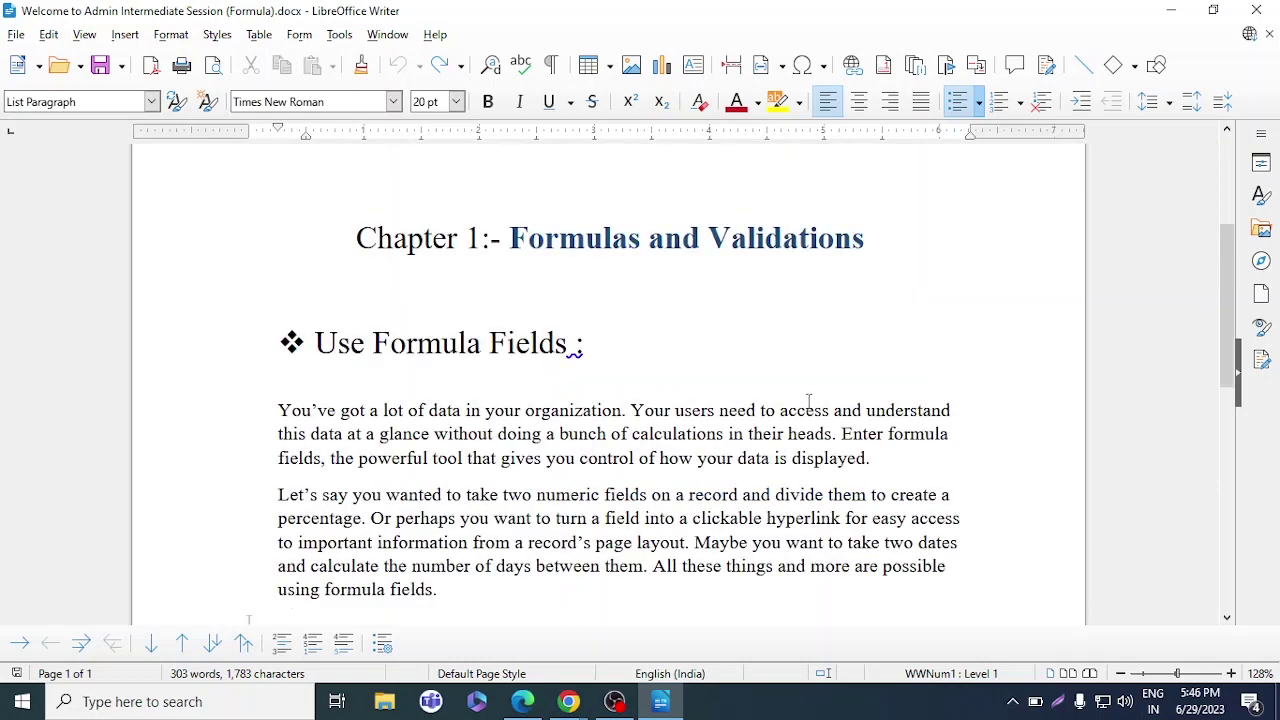
key(alt+Tab)
key(Tab)
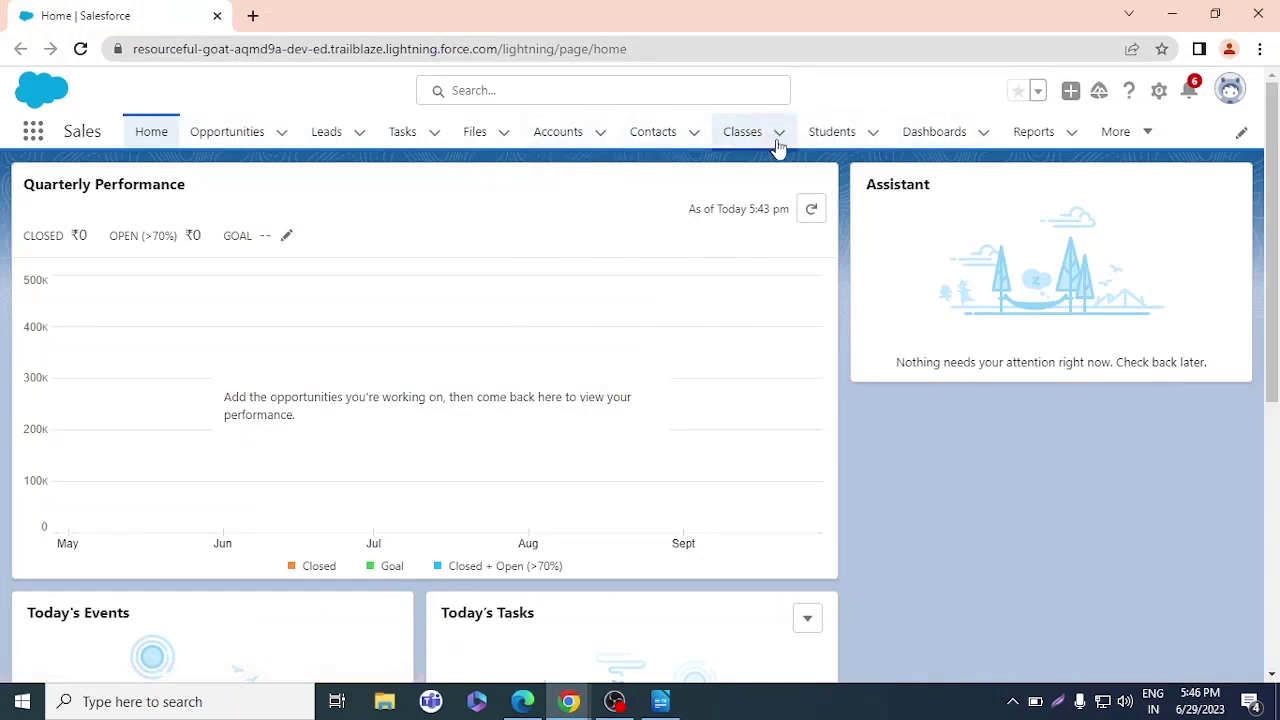
key(alt+Tab)
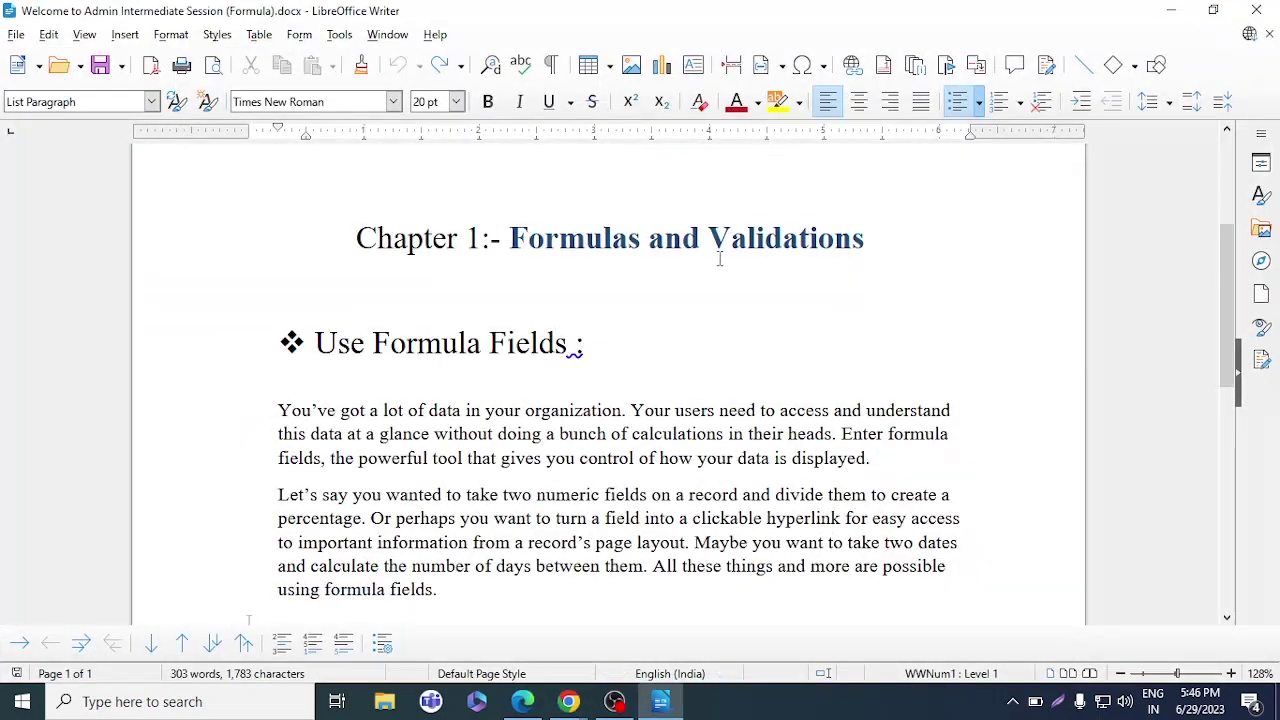
scroll(718, 259, up, 3)
scroll(716, 262, down, 3)
scroll(744, 410, down, 5)
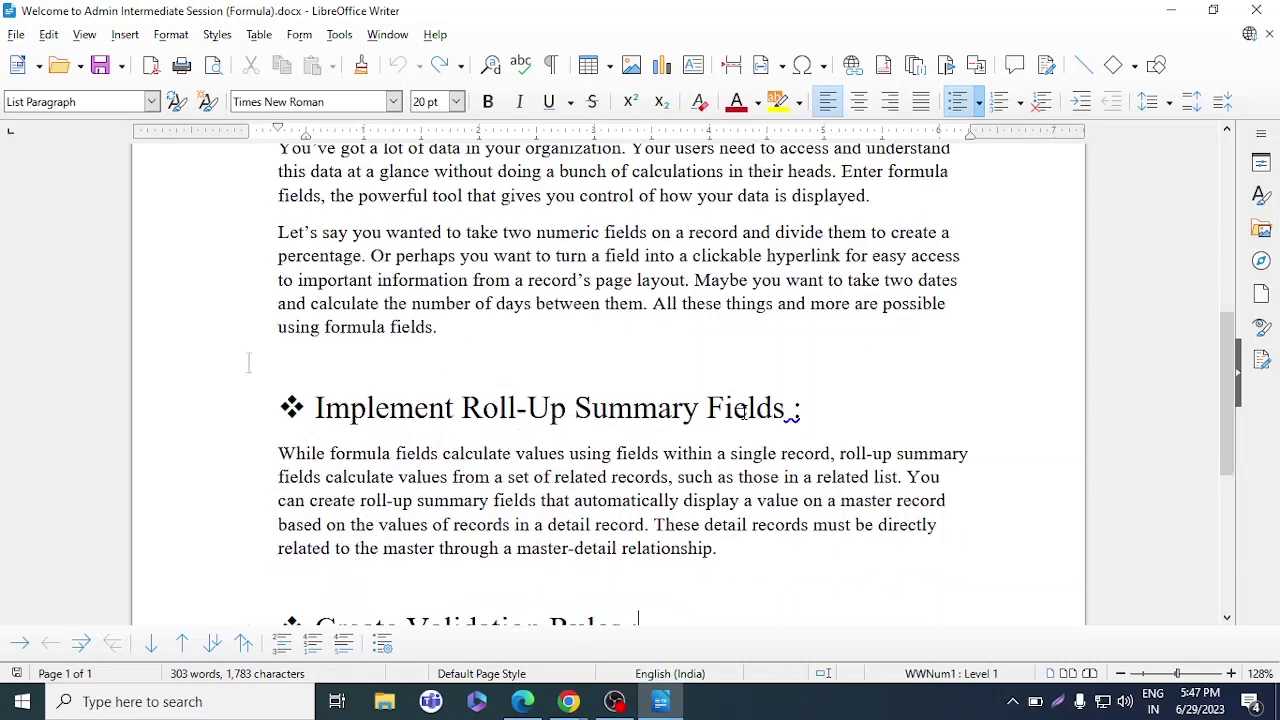
scroll(744, 410, up, 5)
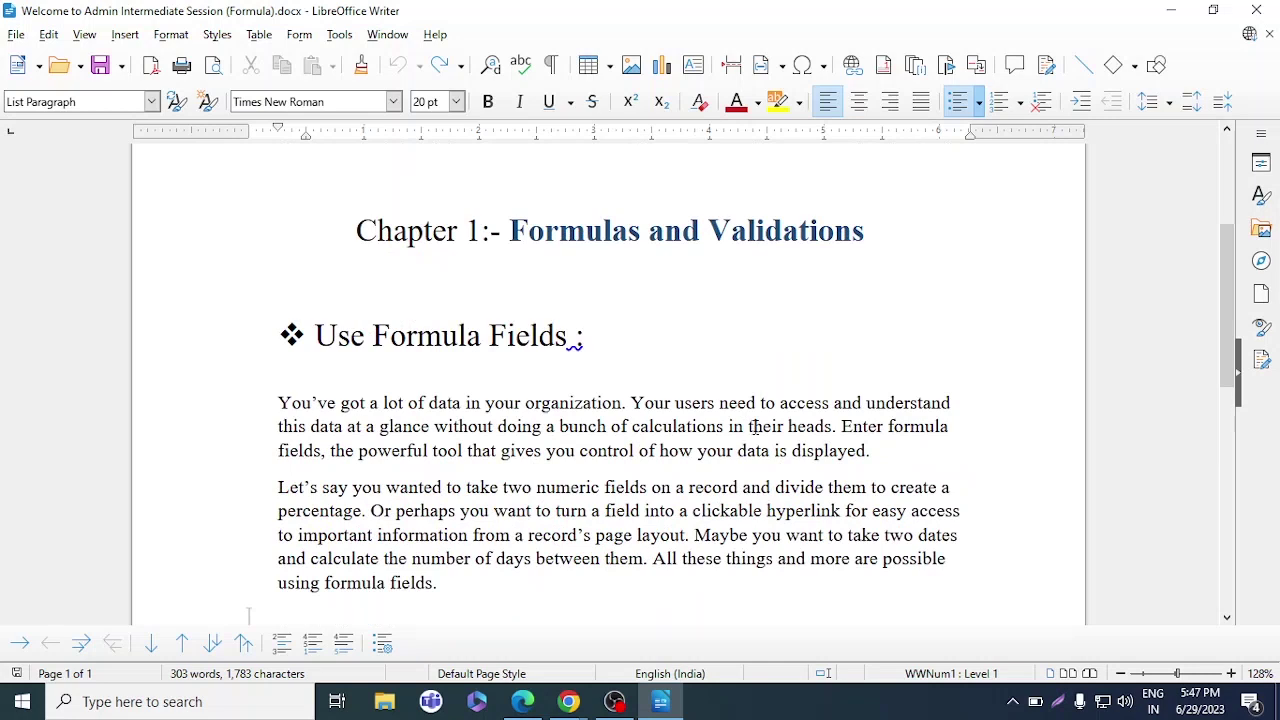
Switch to Salesforce in Chrome, open the Students list, and delete the student record "fgf"
key(alt+Tab)
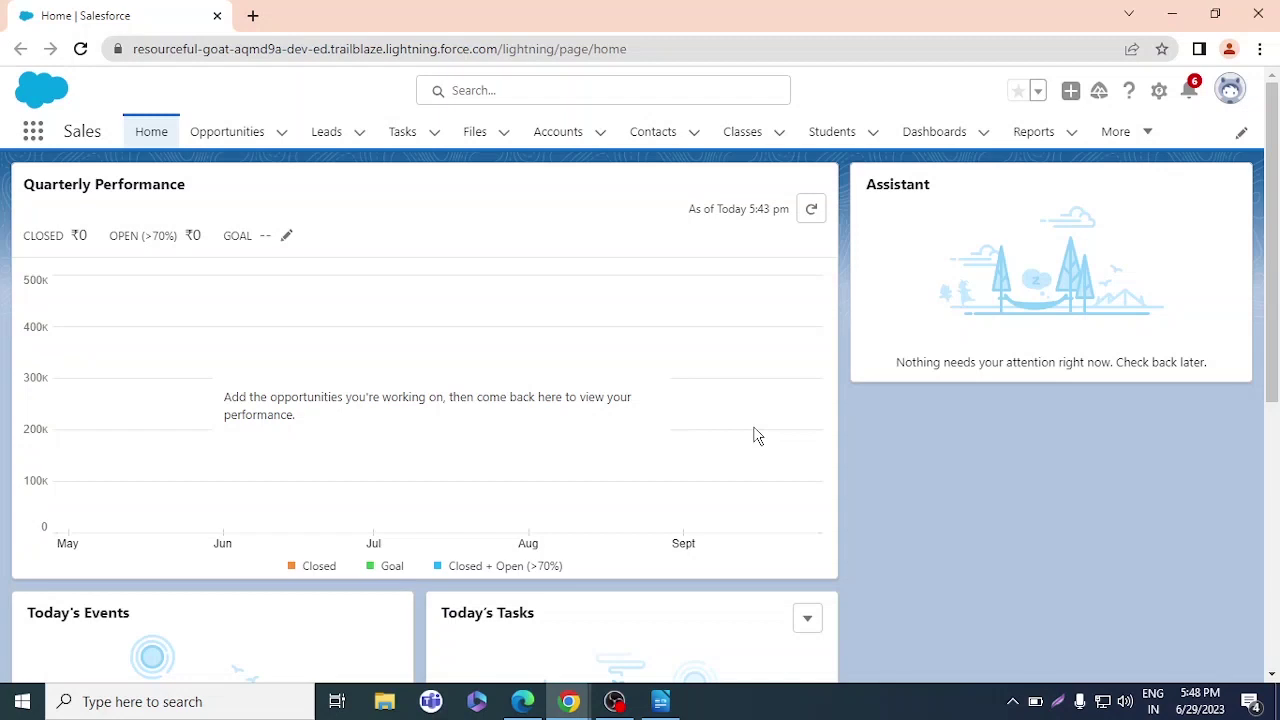
click(838, 137)
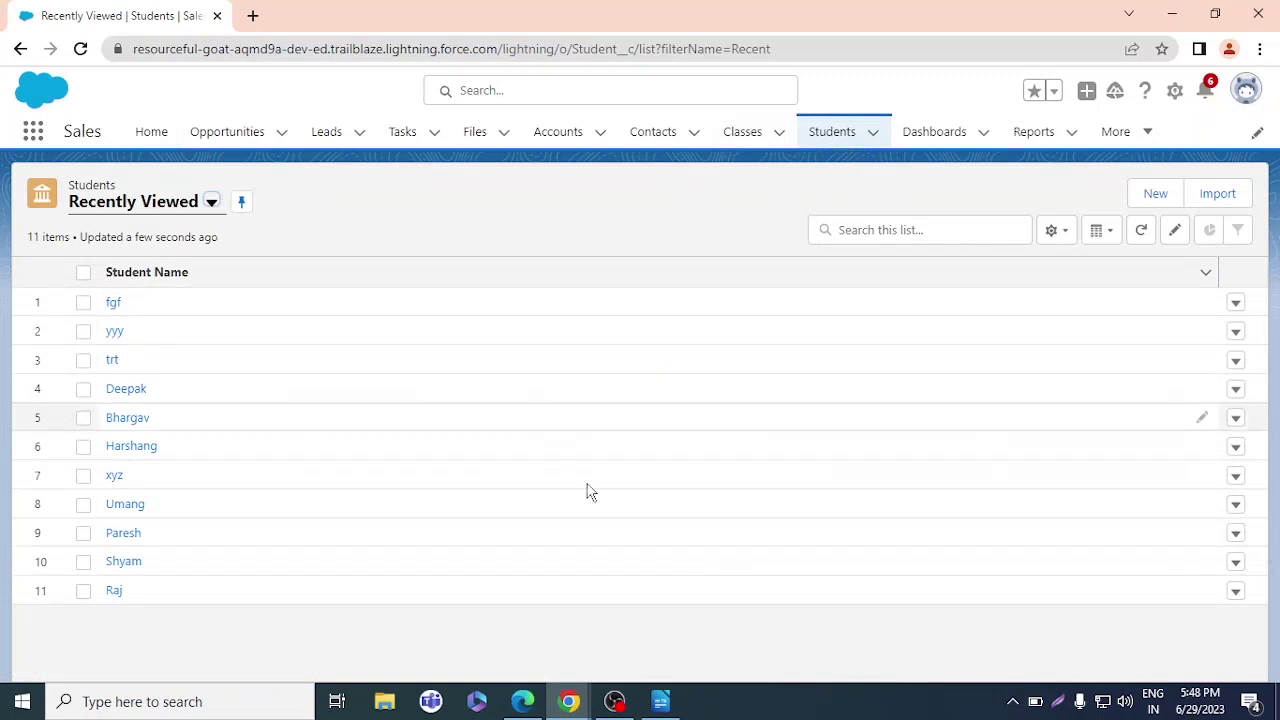
click(1237, 308)
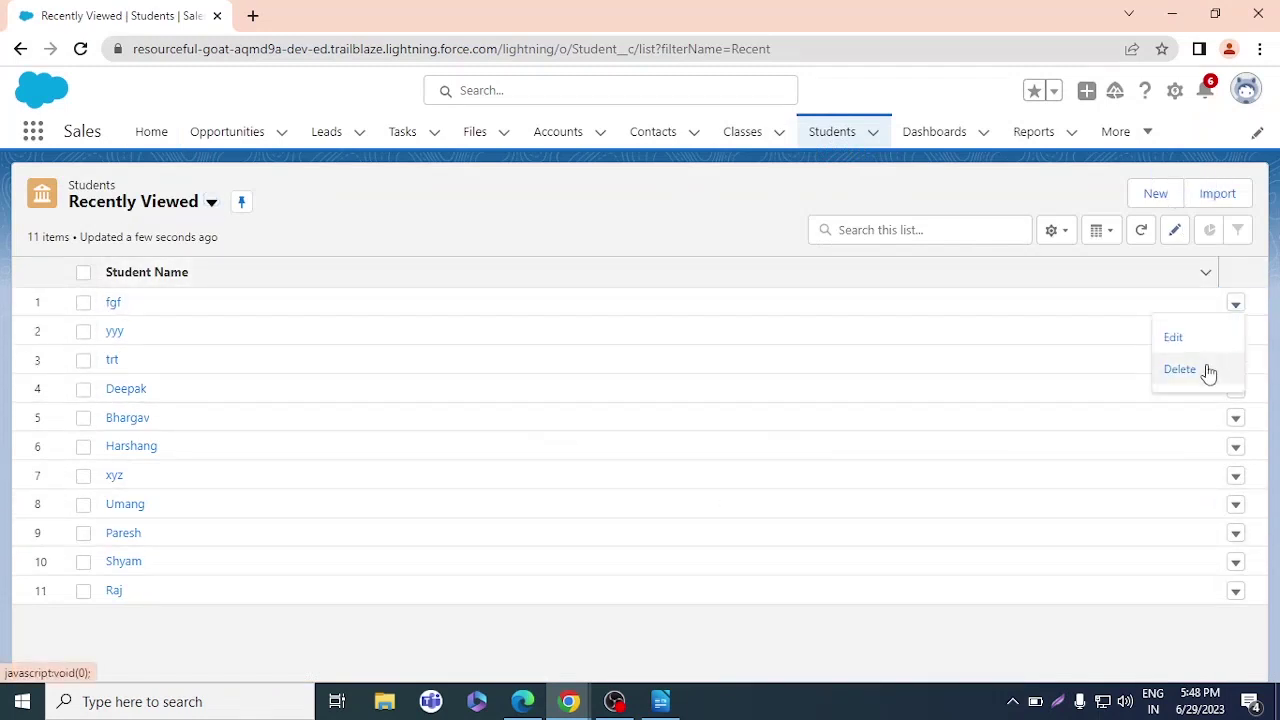
click(1180, 370)
click(868, 415)
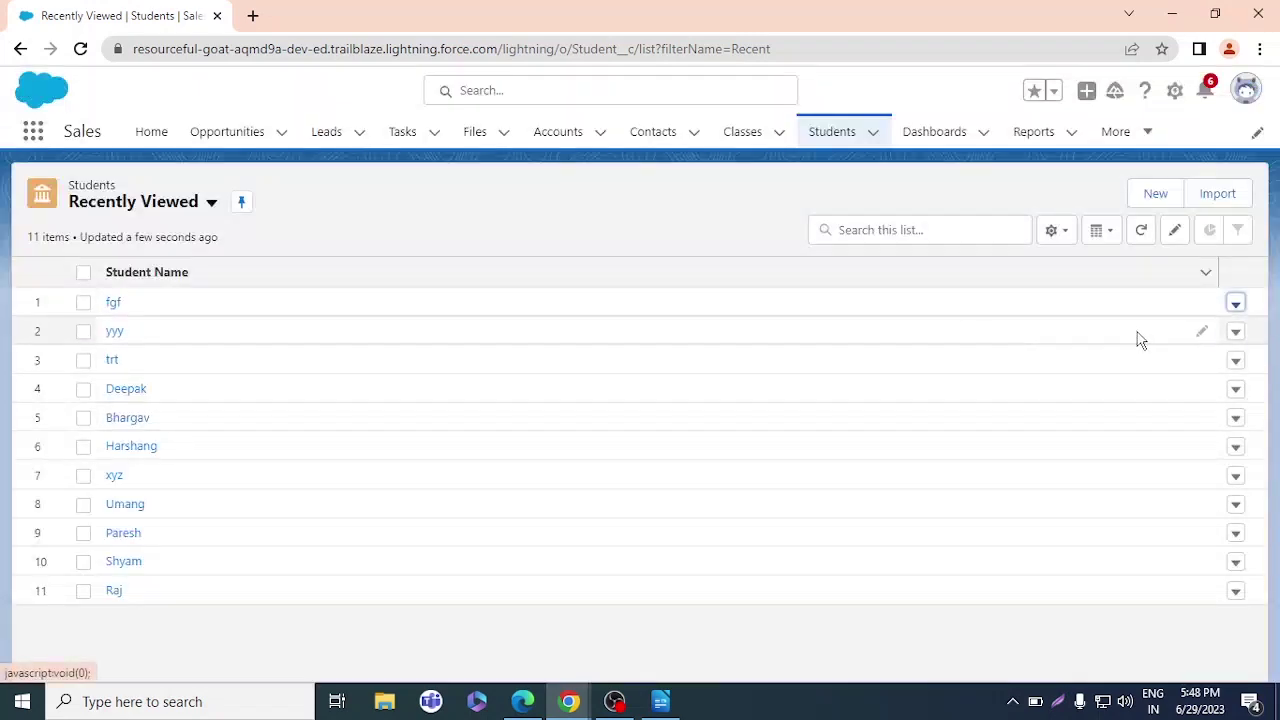
Delete the student records "yyy" and "trt" from the Recently Viewed list
click(1237, 310)
click(1209, 371)
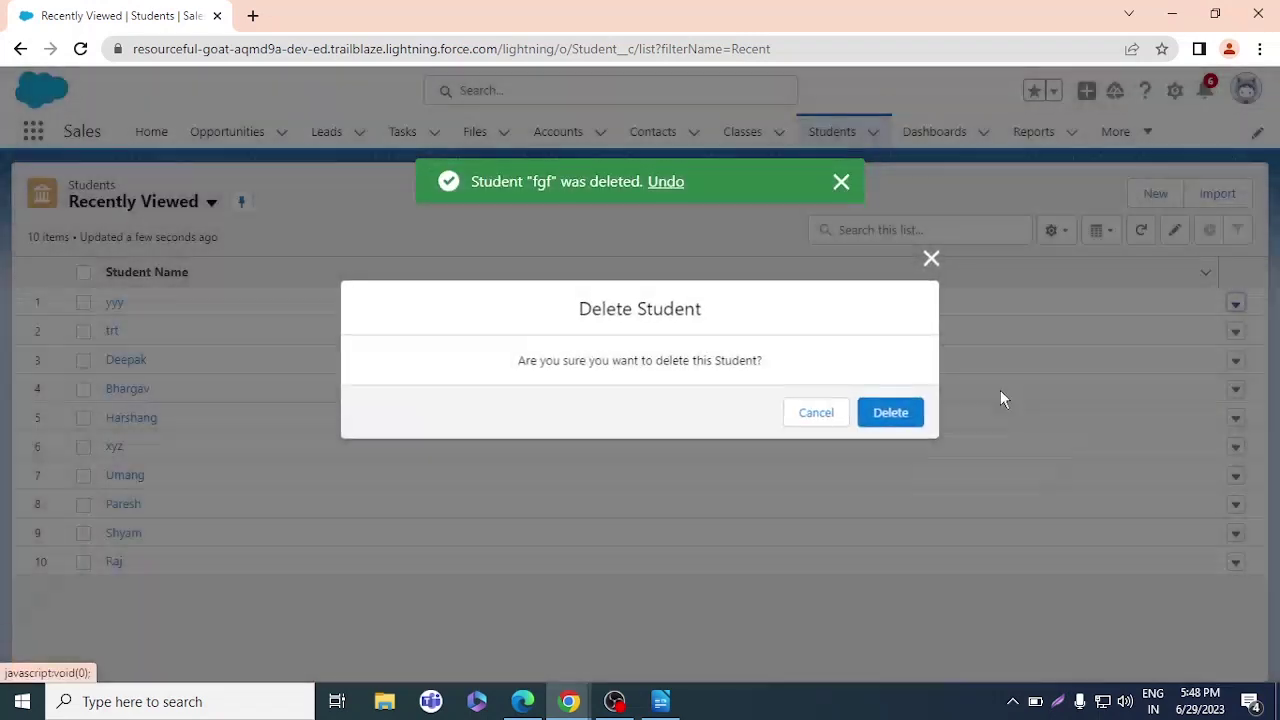
click(908, 418)
click(1236, 303)
click(1172, 378)
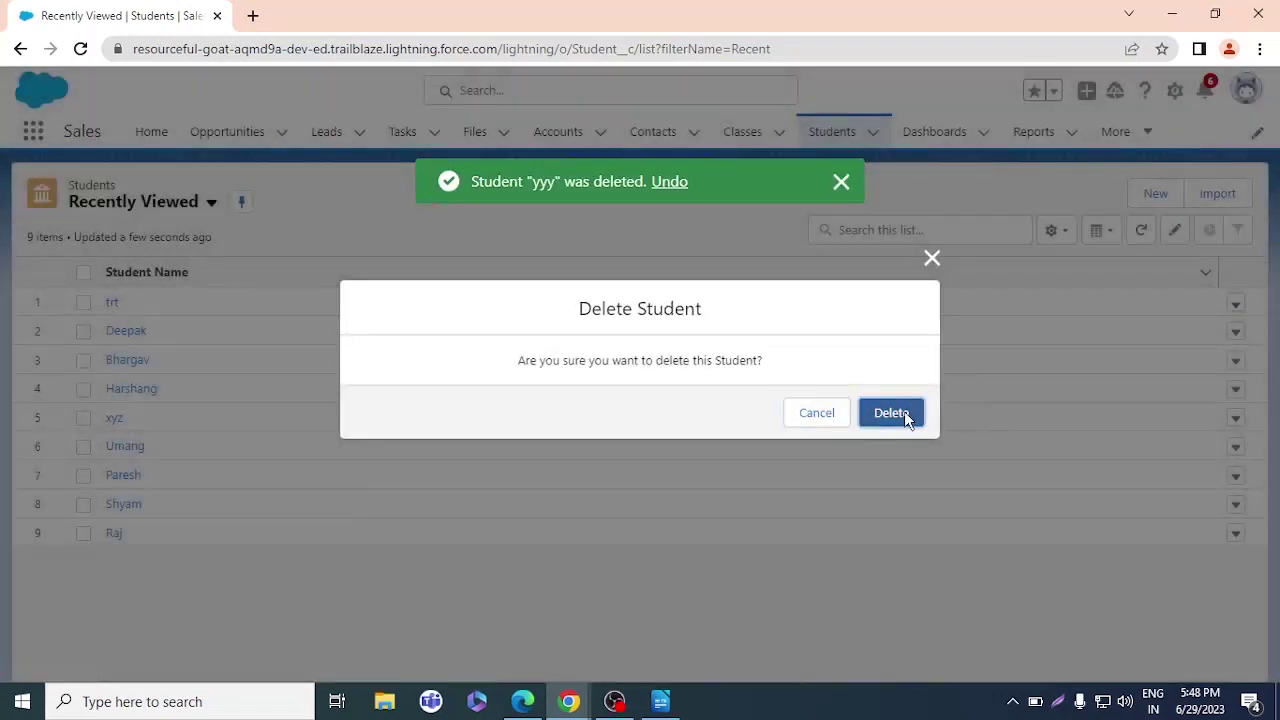
click(908, 418)
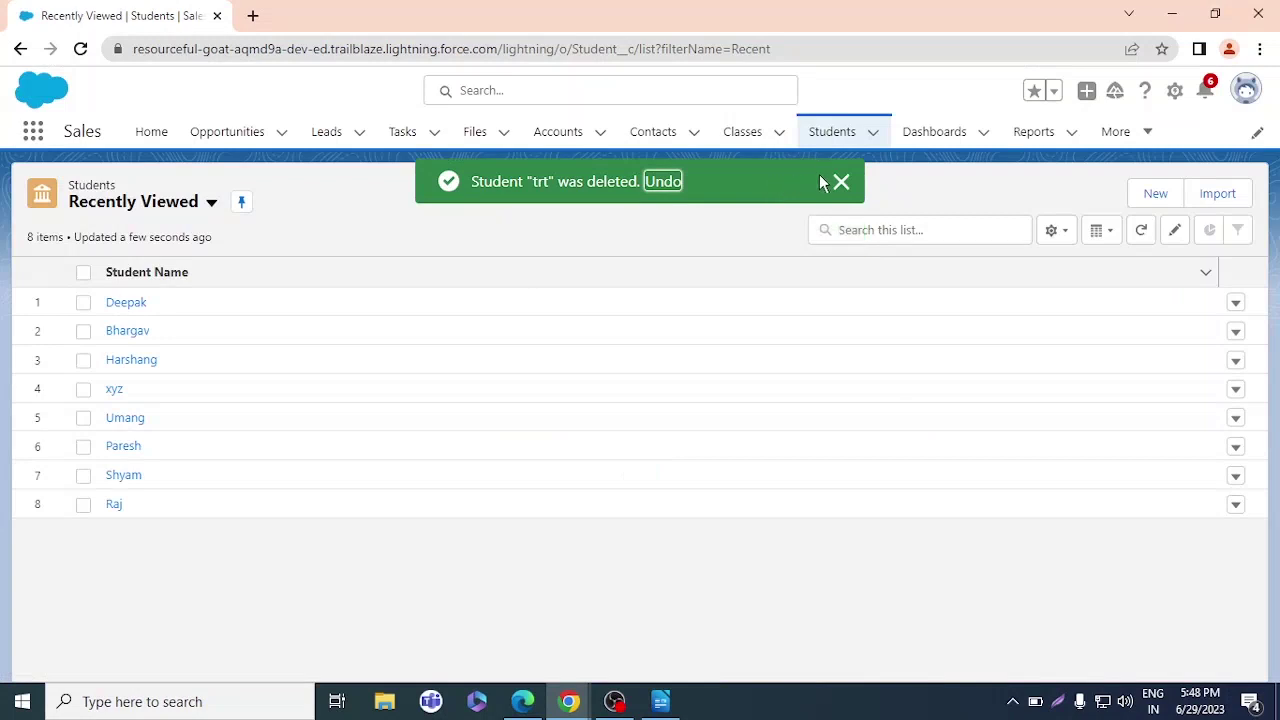
click(841, 185)
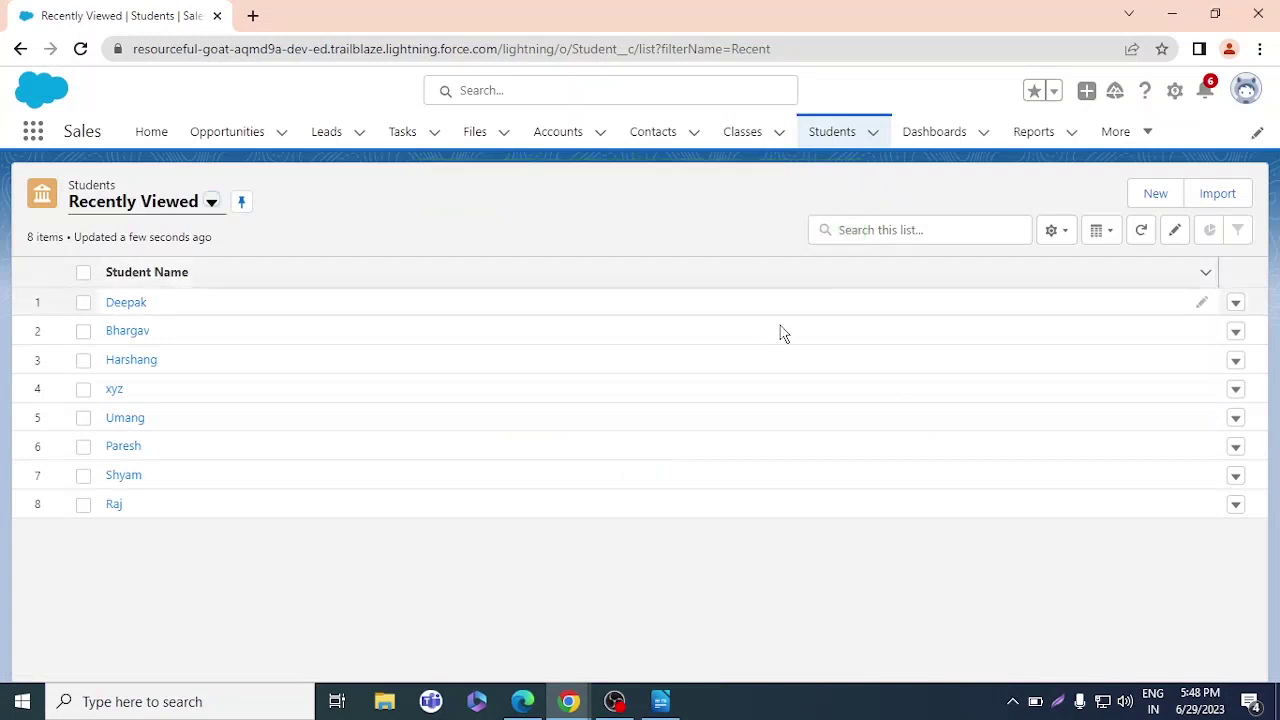
Review the first listed student's details, then open the Student object's Fields & Relationships in Setup
click(127, 305)
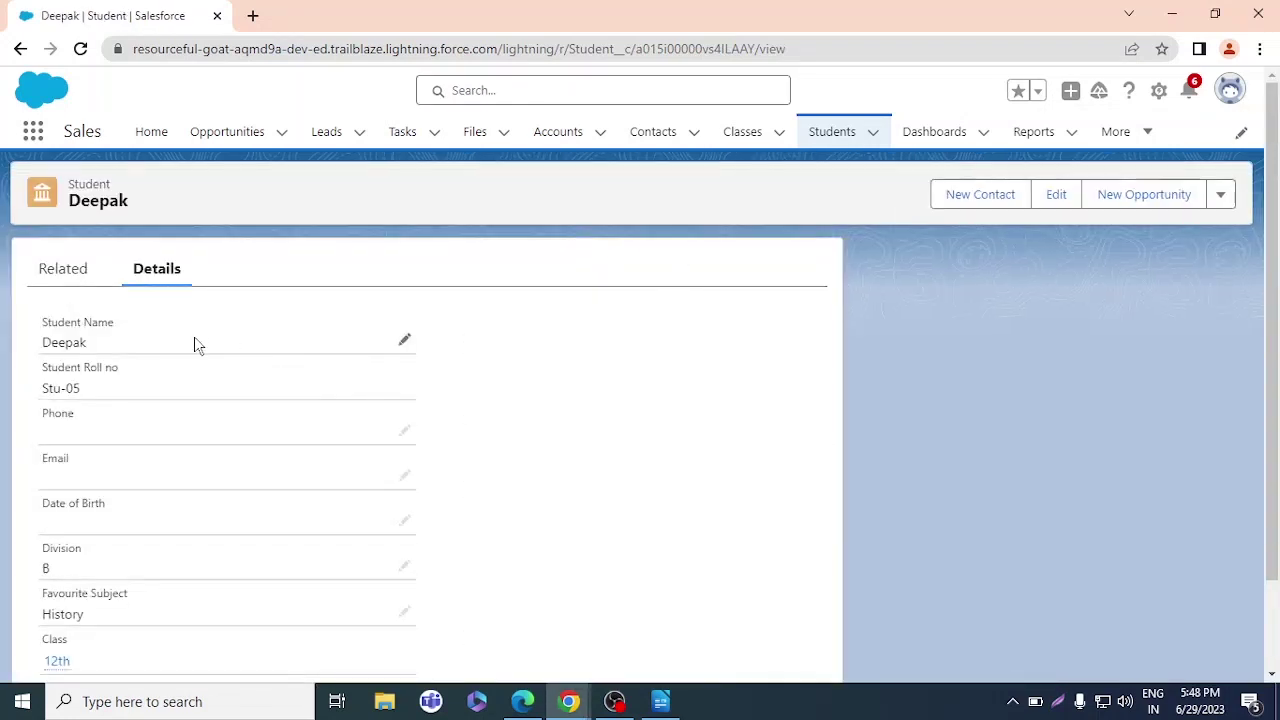
scroll(157, 403, down, 1)
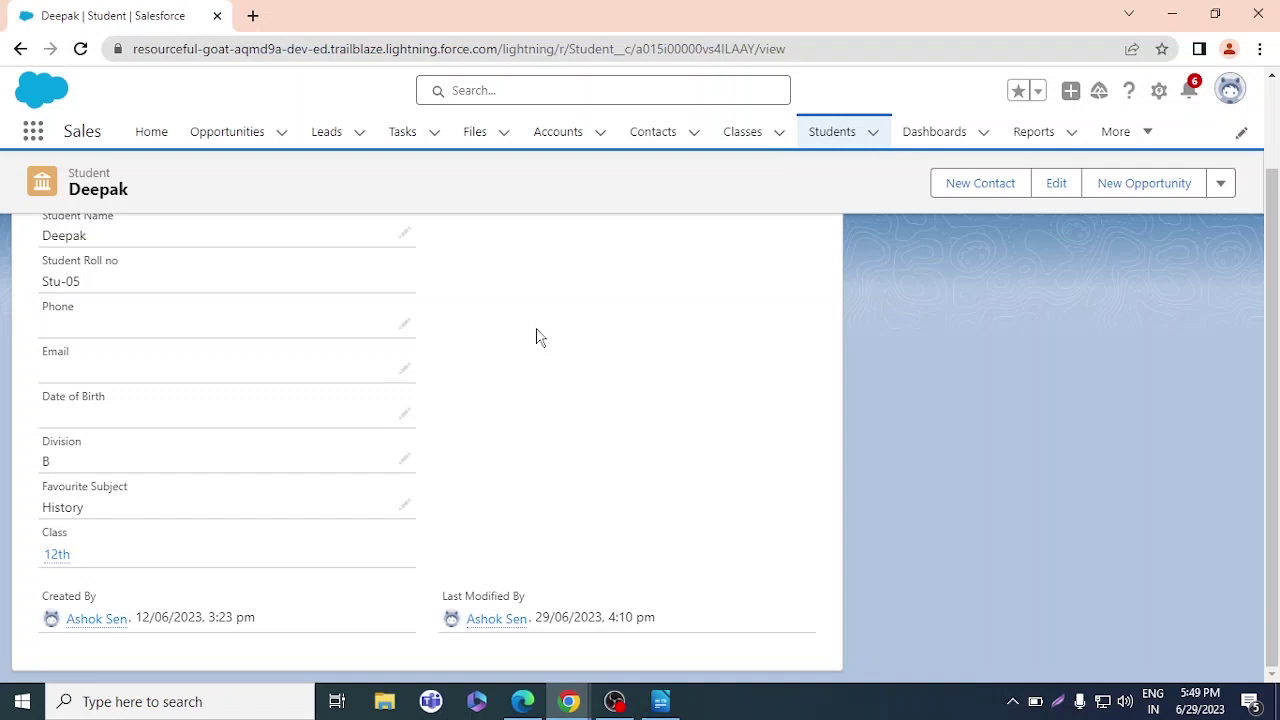
scroll(662, 317, up, 2)
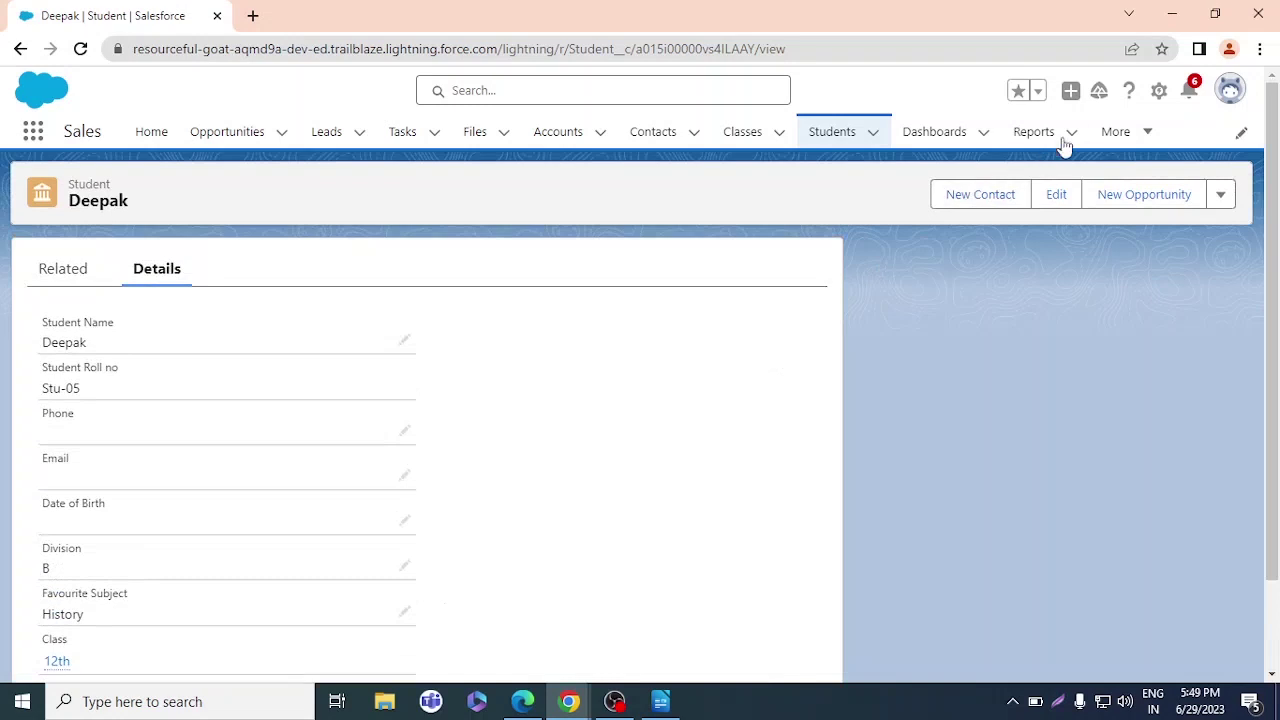
click(1159, 91)
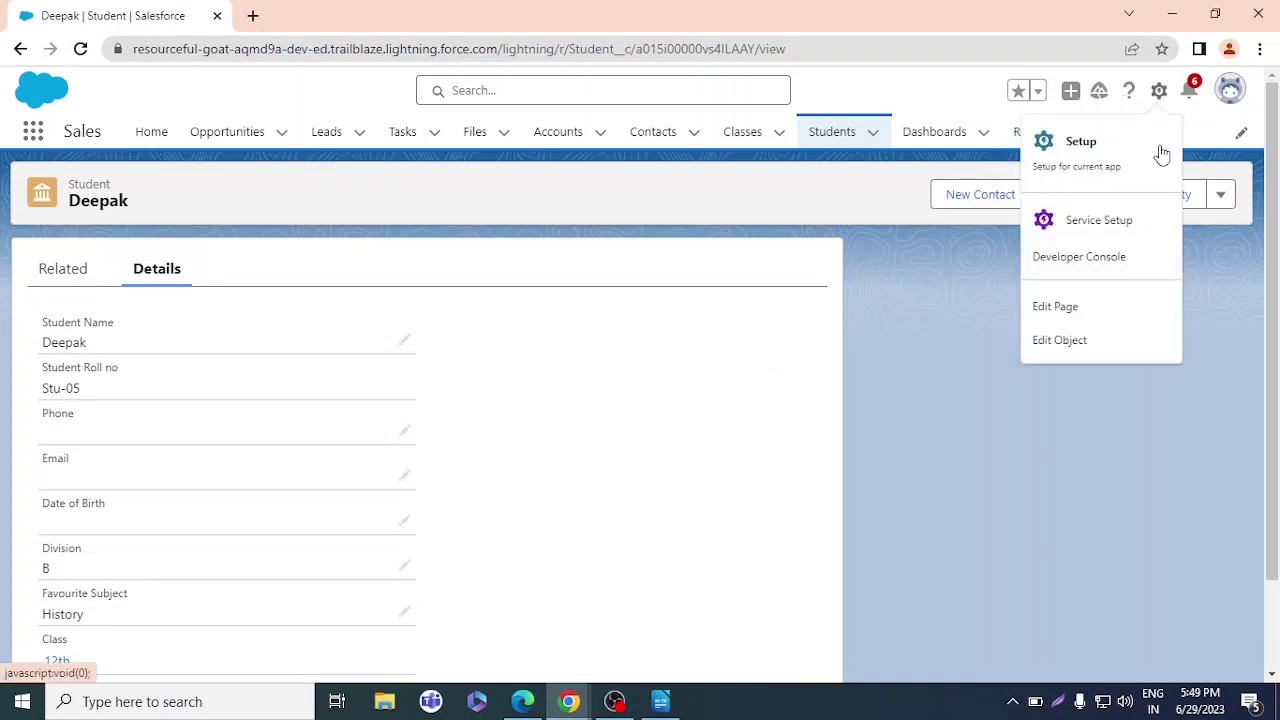
click(1116, 341)
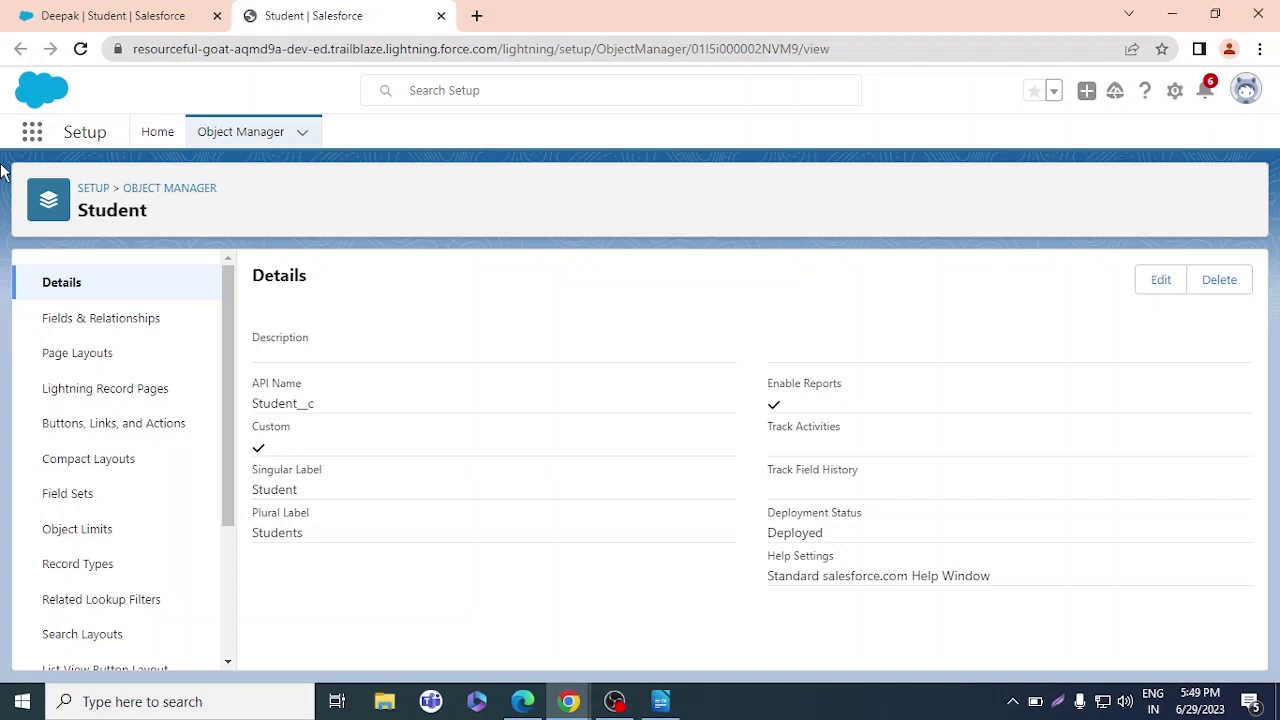
click(120, 330)
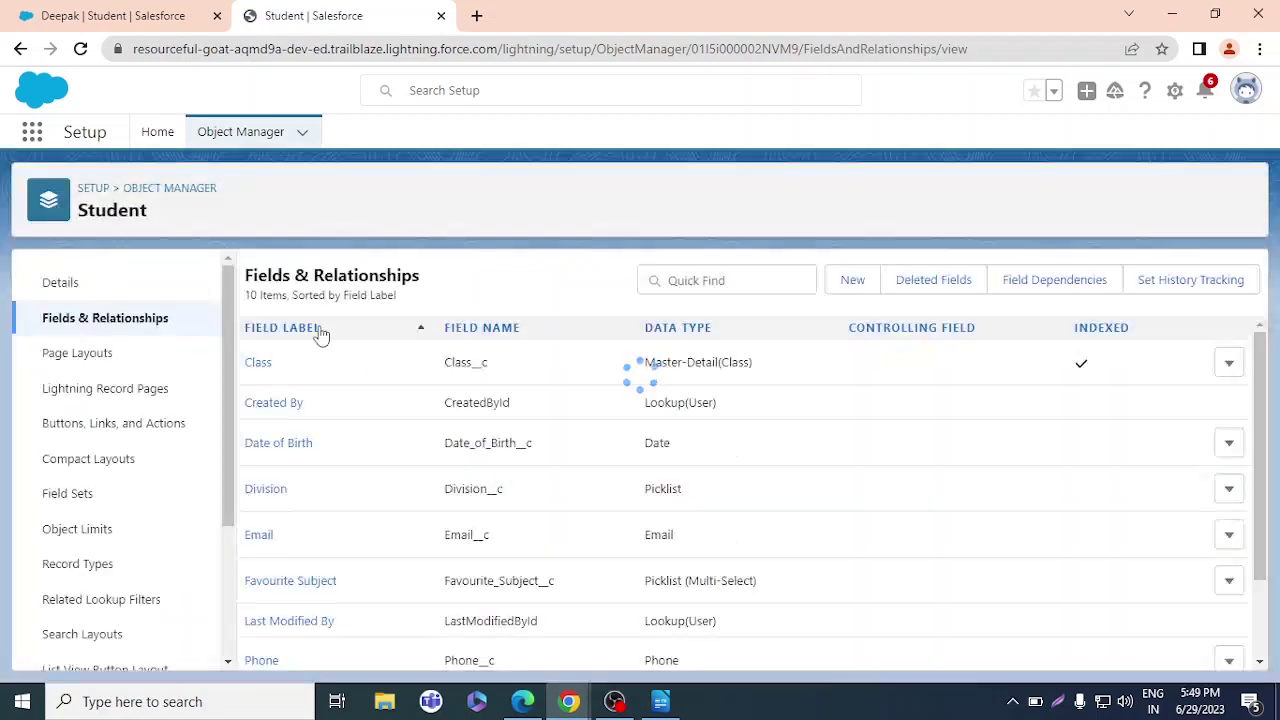
Start a new Number custom field on the Student object, labelled Mathematics, with a length of 3
click(853, 280)
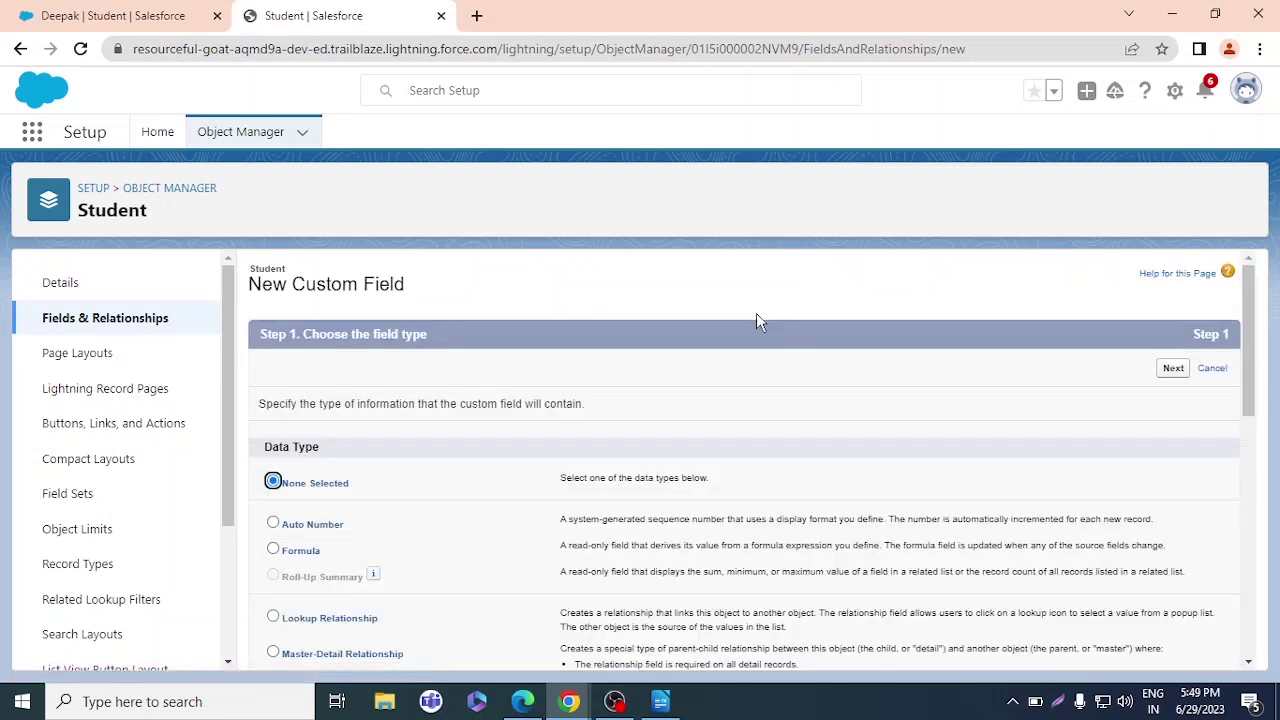
scroll(756, 321, down, 10)
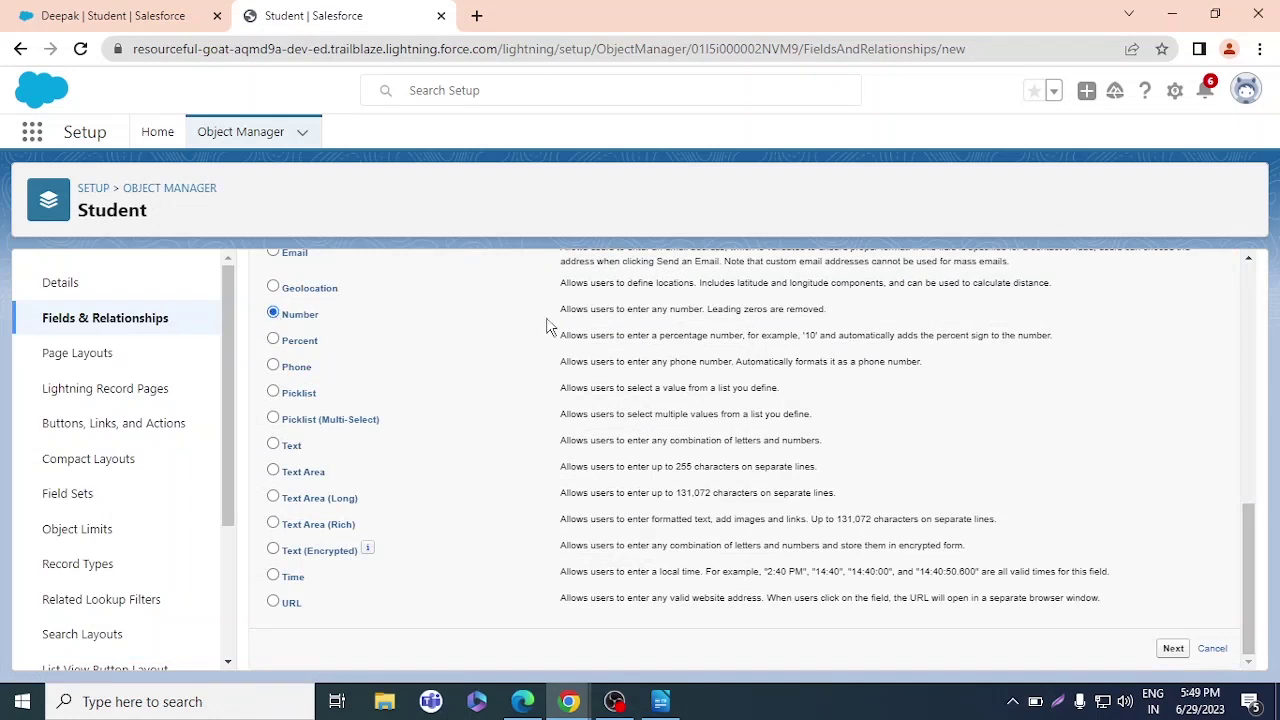
click(1173, 649)
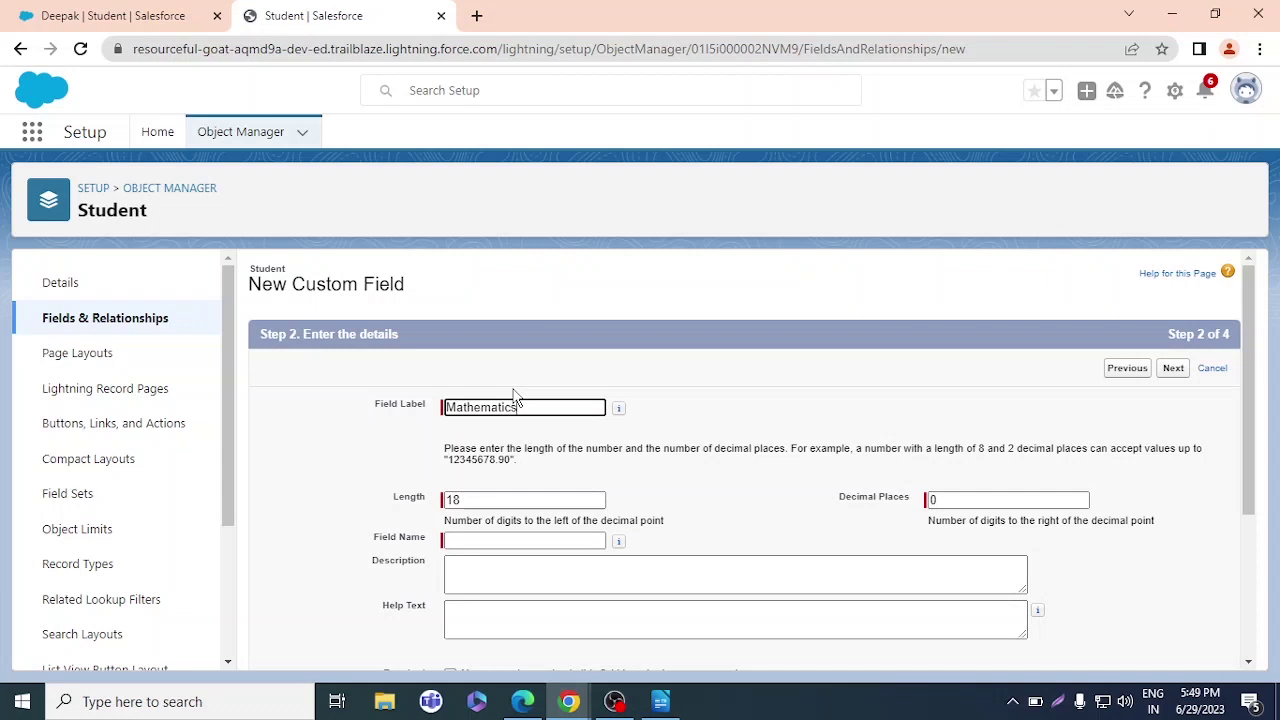
click(669, 573)
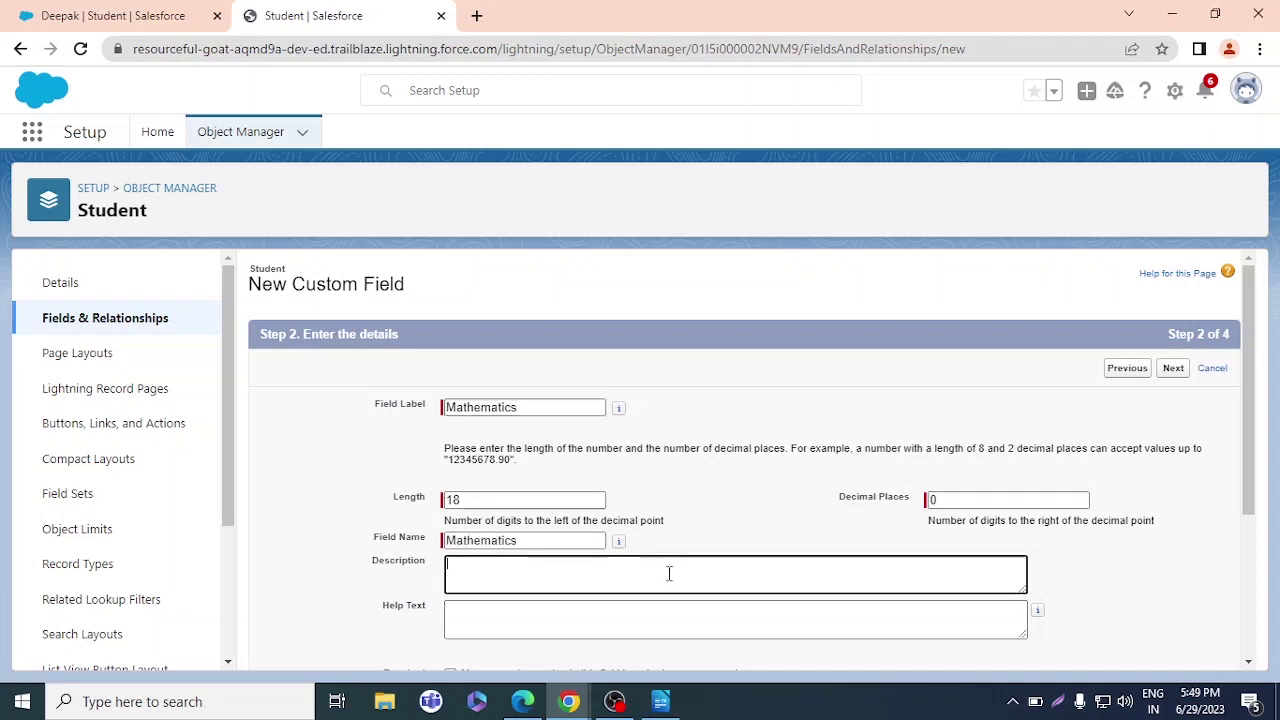
double_click(500, 502)
key(BackSpace)
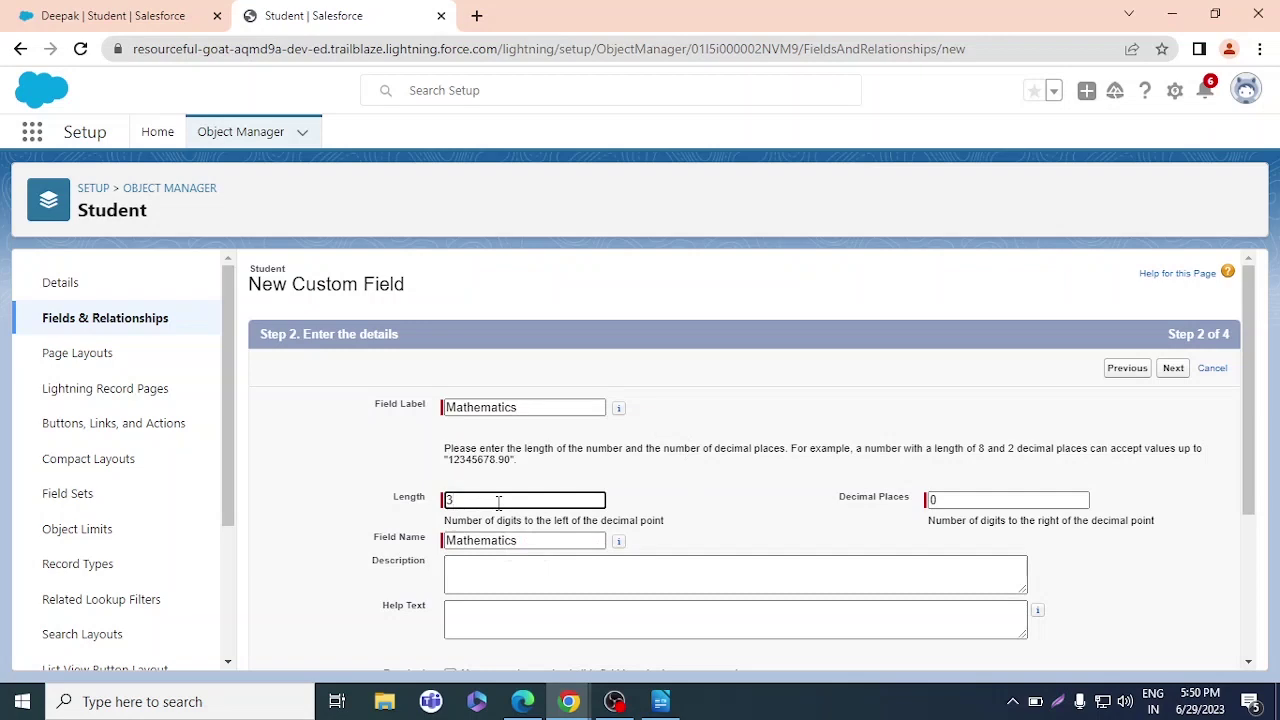
text(3)
Accept the default field-level security and page layout for the Mathematics field, then save it and start another field
scroll(503, 497, down, 3)
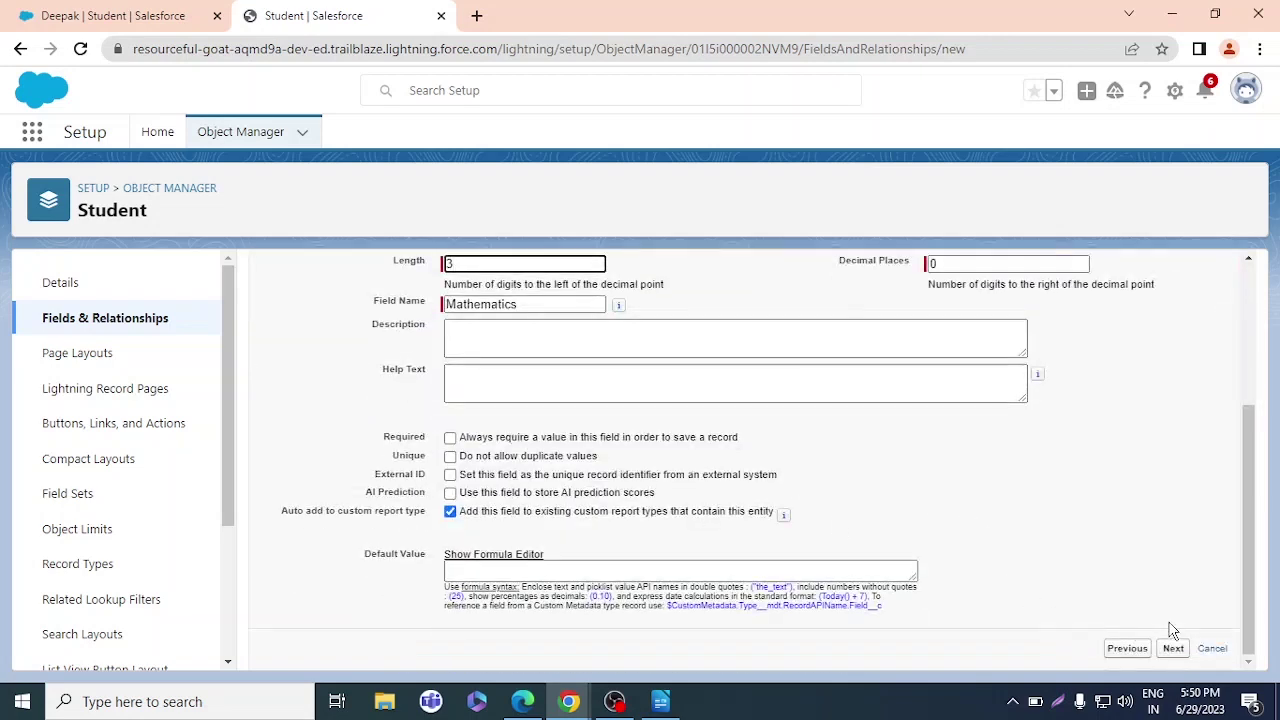
click(1169, 650)
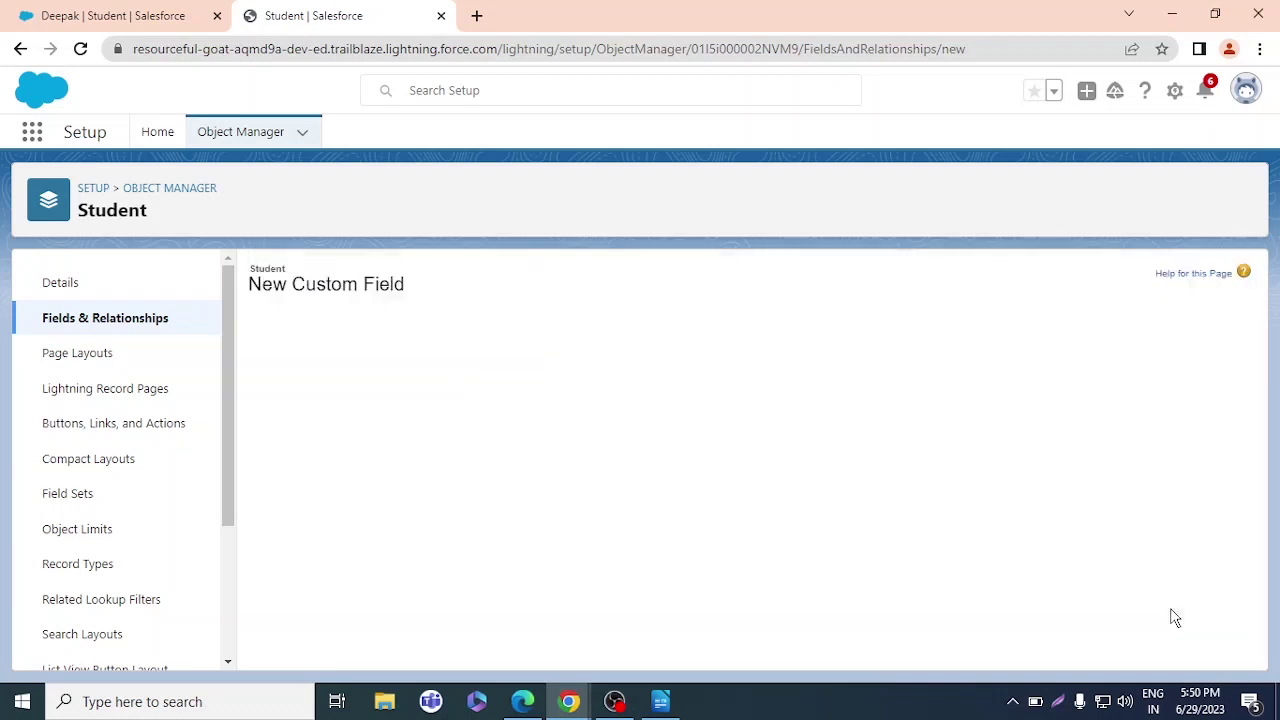
click(1168, 369)
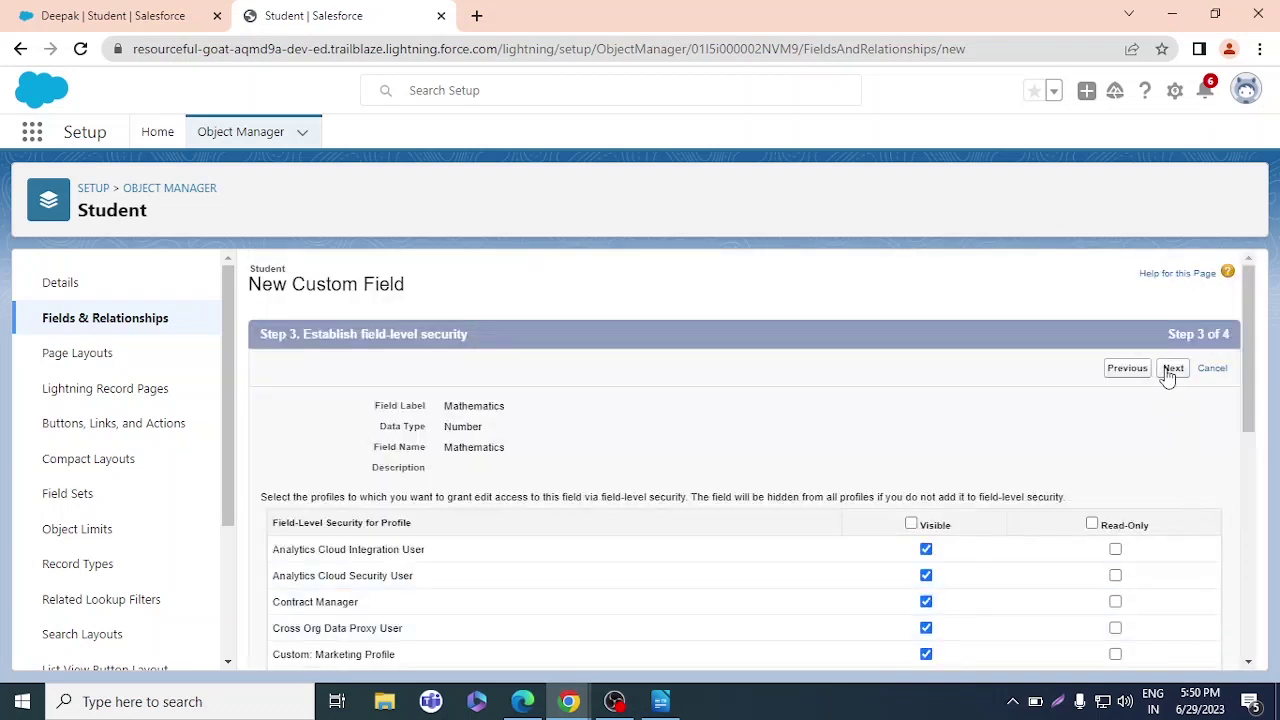
click(1127, 374)
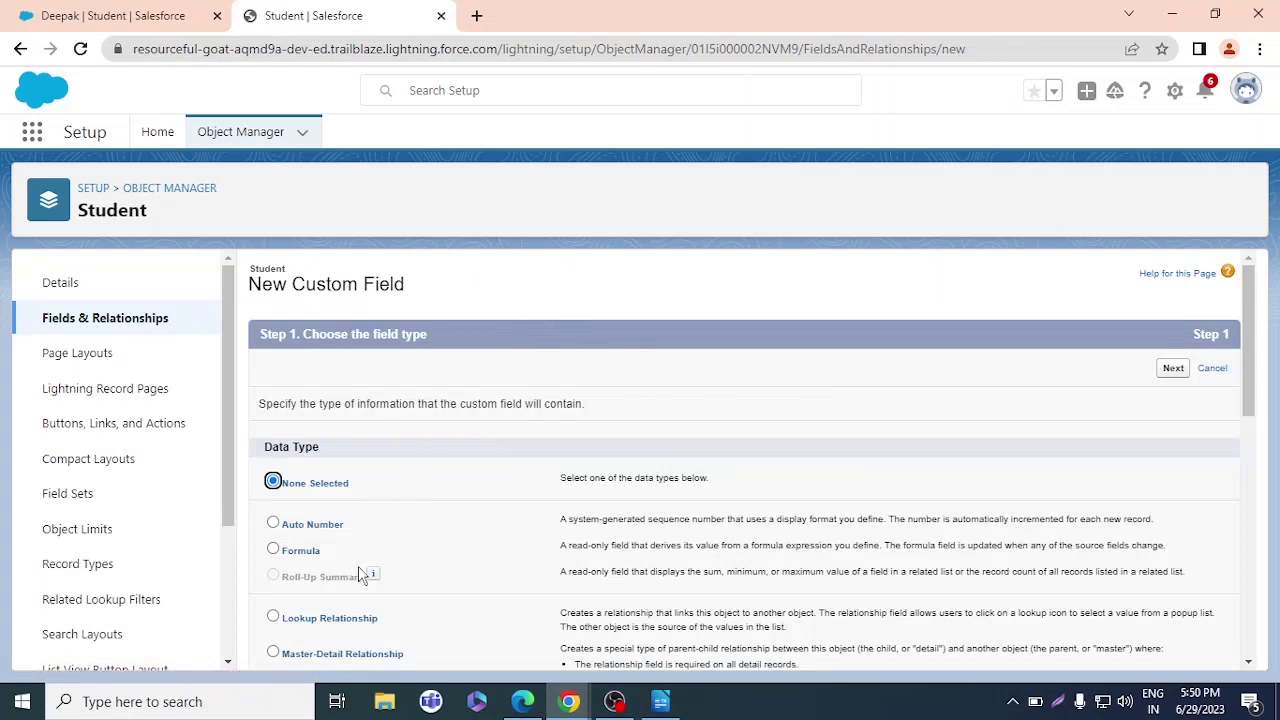
Define the next custom field as a Number labelled Biology with a length of 3
scroll(360, 575, down, 4)
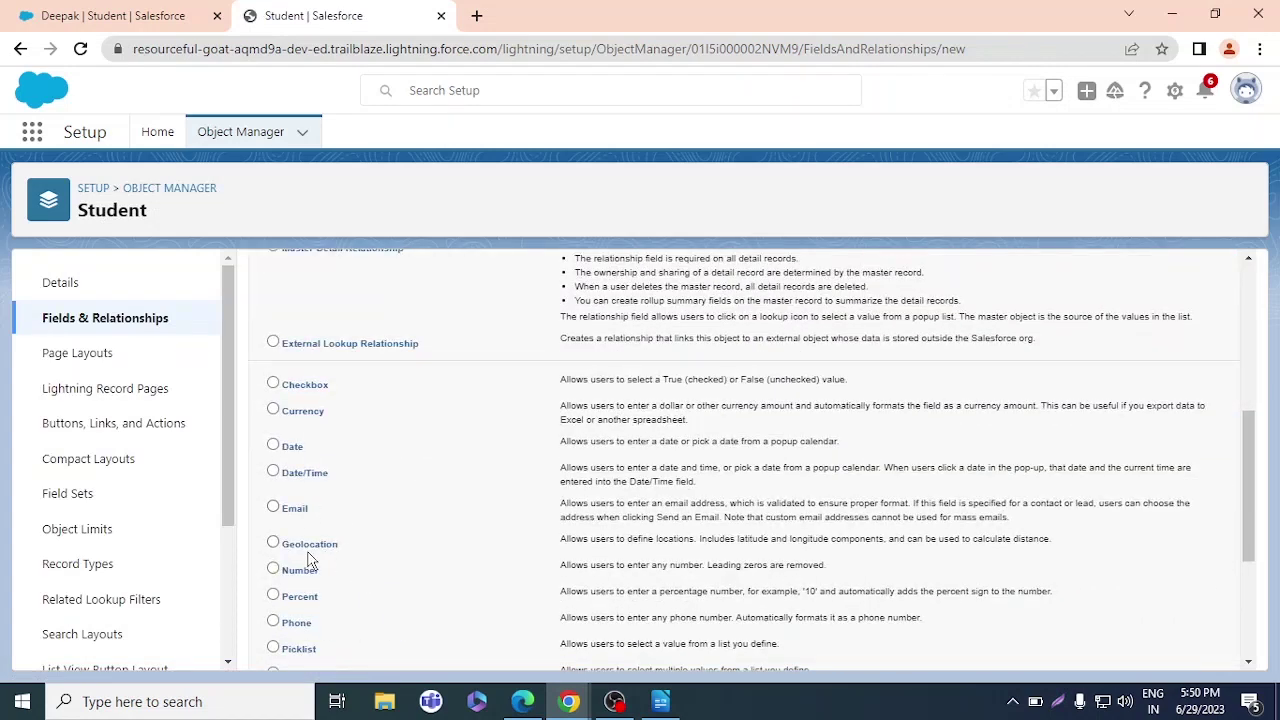
scroll(633, 462, down, 4)
click(1172, 649)
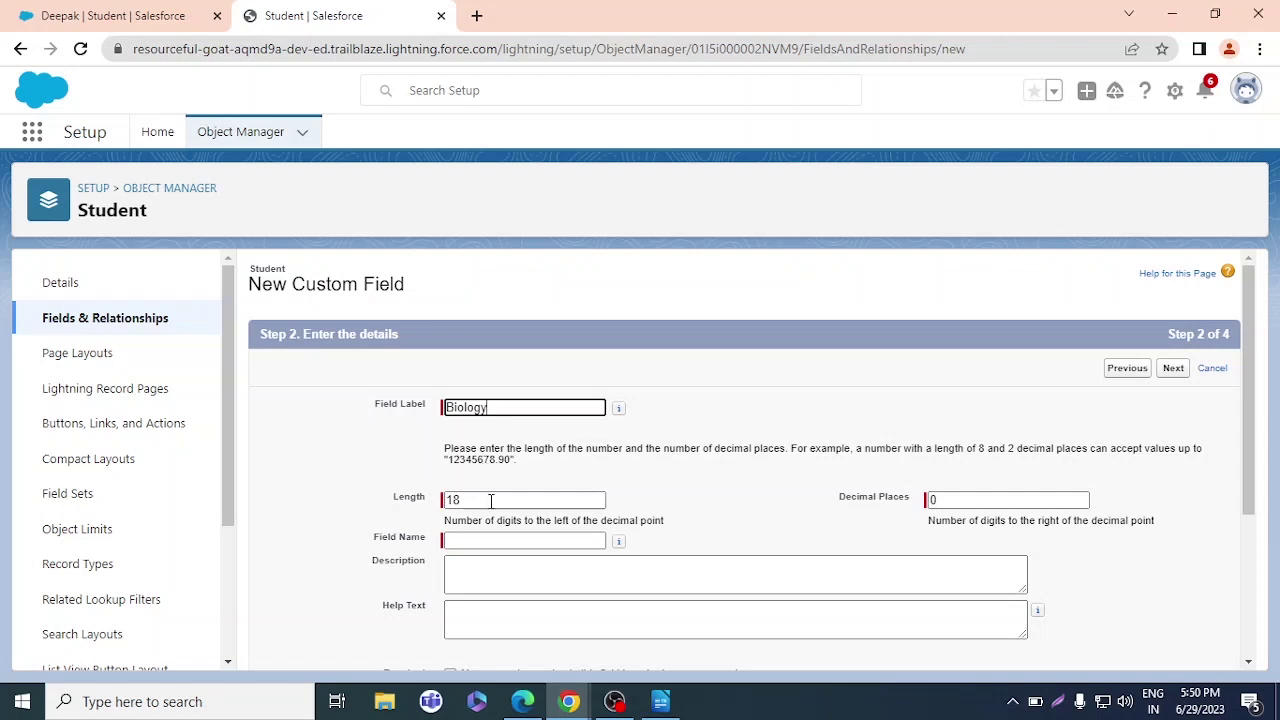
click(540, 571)
drag(482, 503, 443, 502)
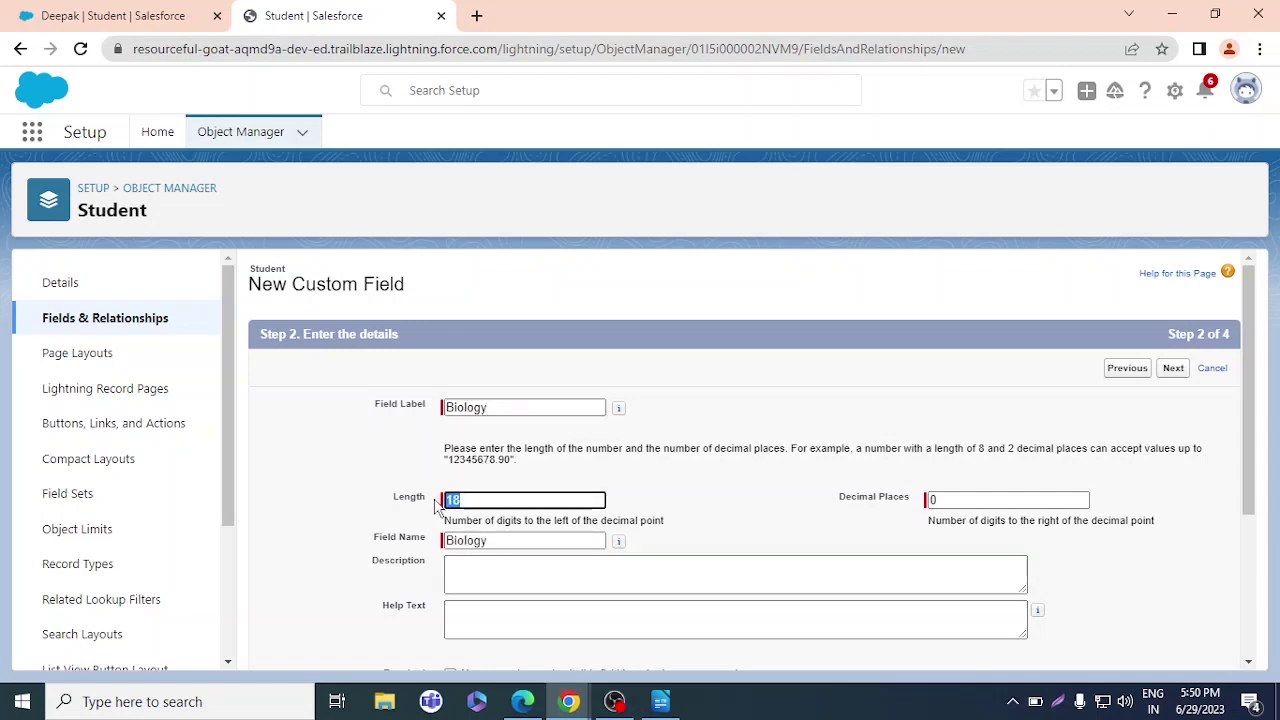
text(3)
Save the Biology field with default security and page layout, start another field, and retry loading the page
scroll(665, 482, down, 3)
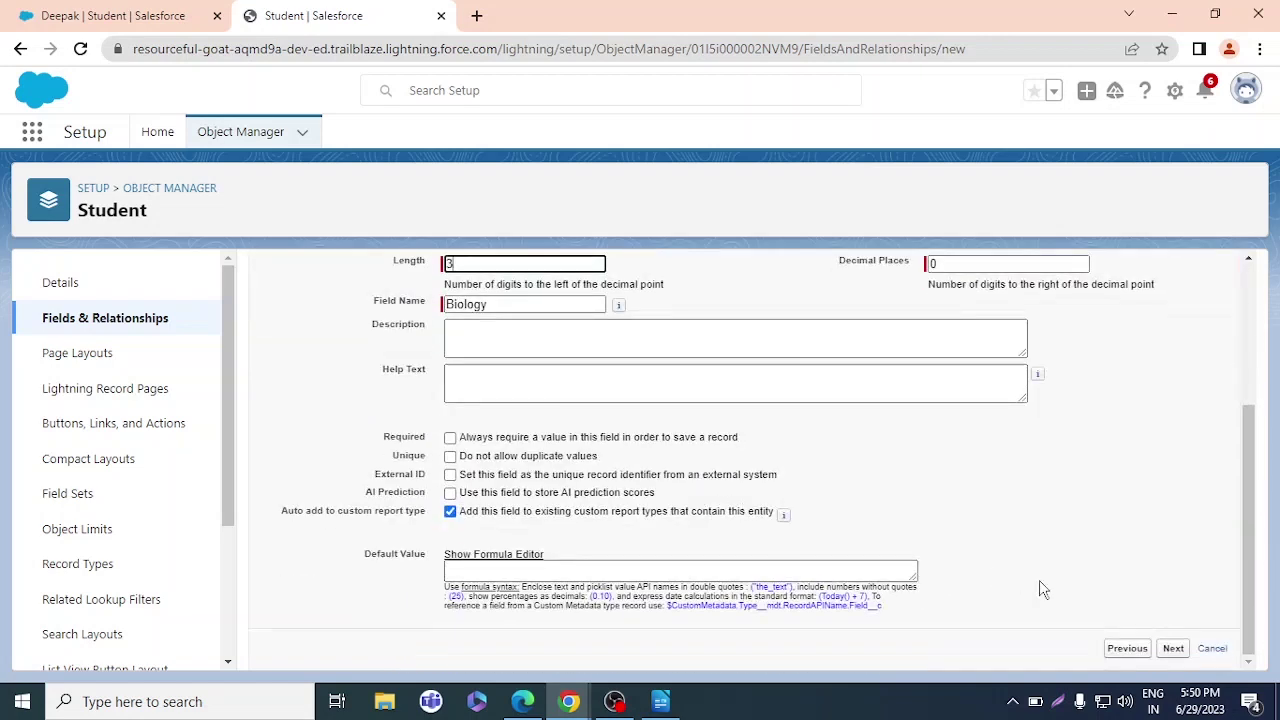
click(1177, 645)
click(1176, 369)
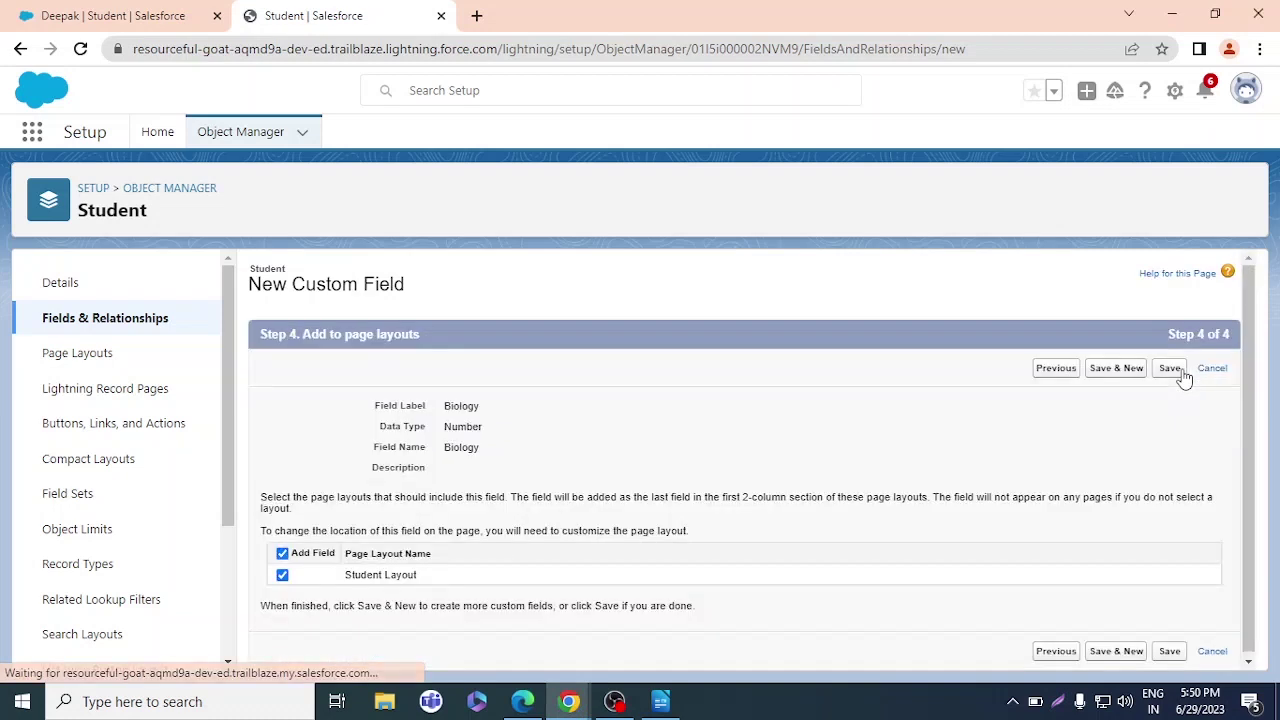
click(1122, 370)
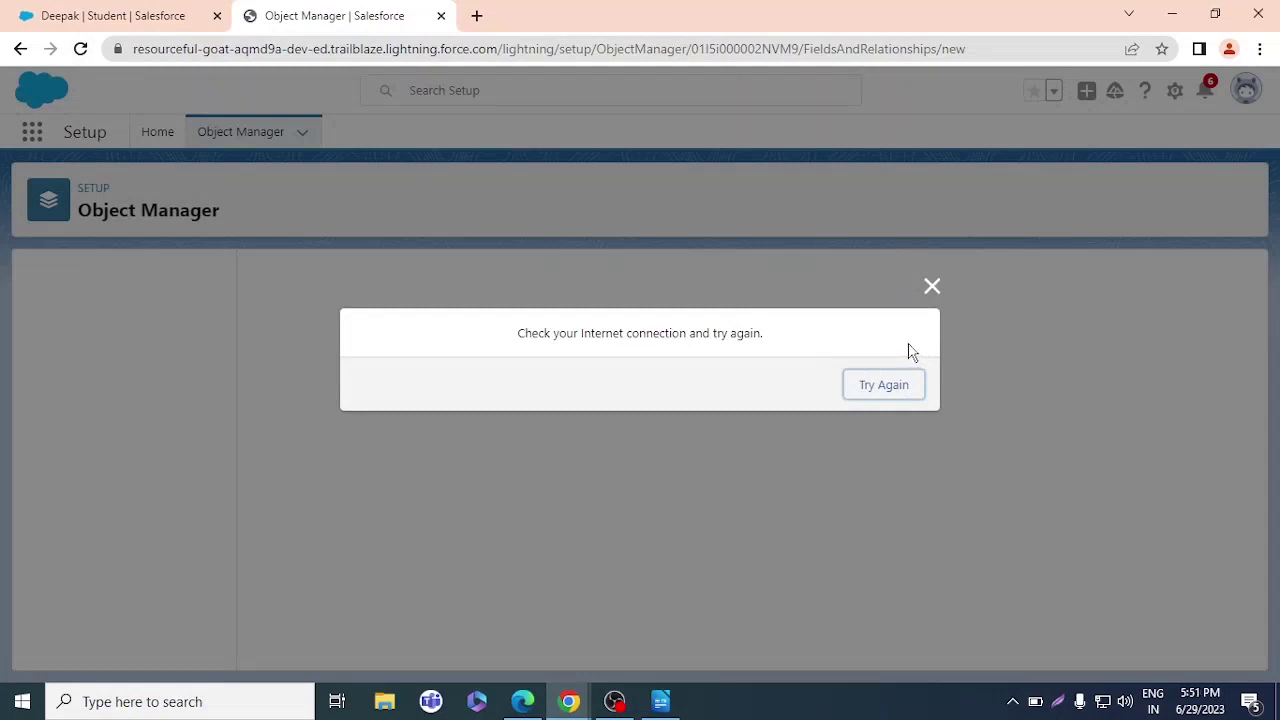
click(893, 392)
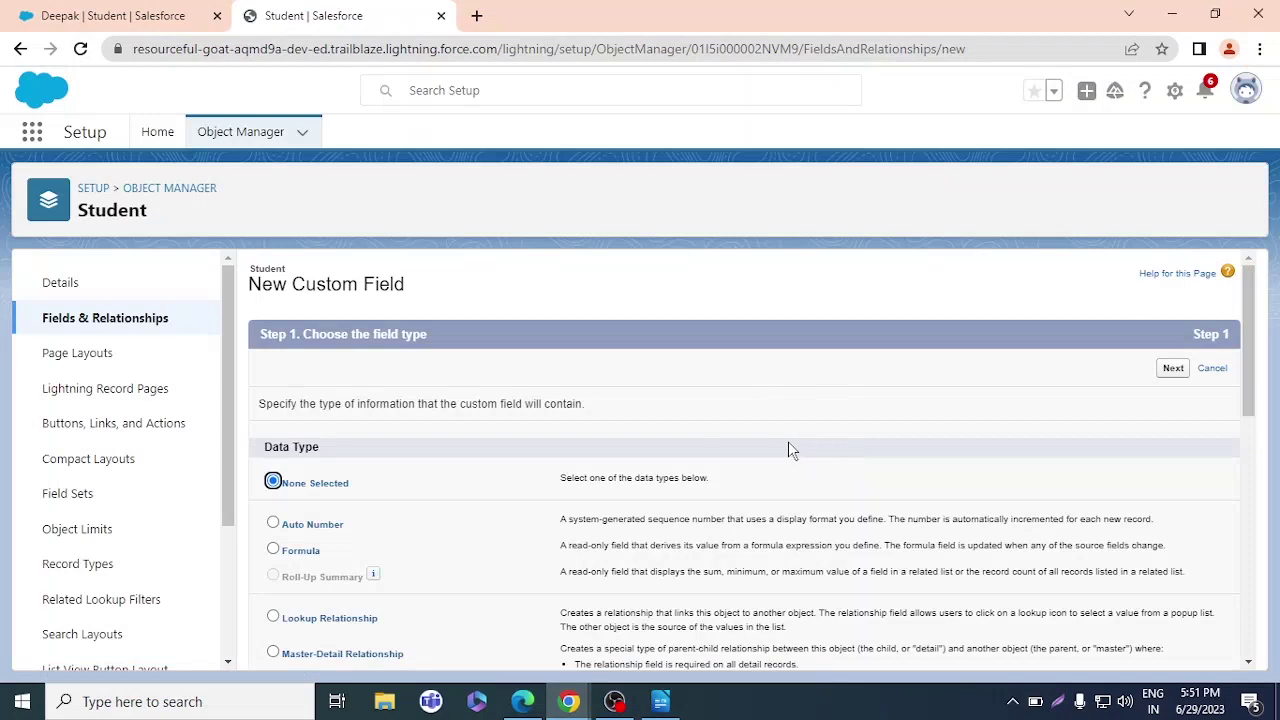
Leave the new-field wizard and review the fields already defined on the Student object
scroll(788, 446, down, 5)
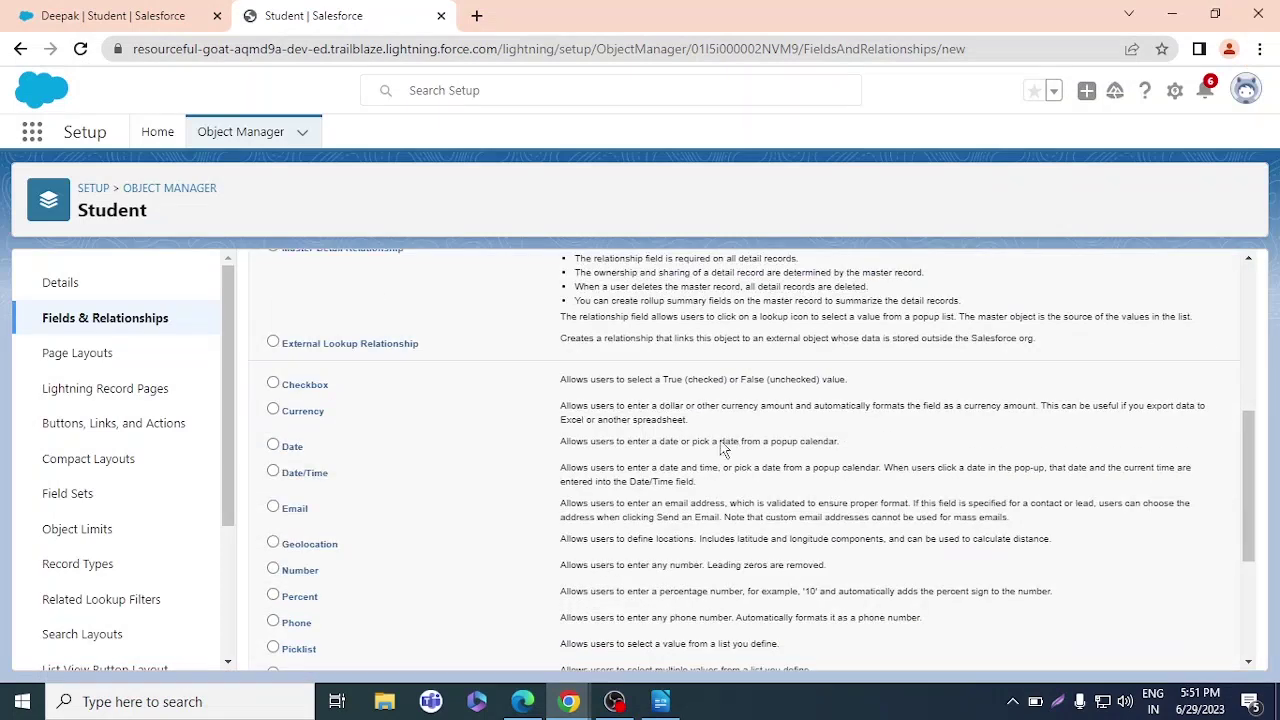
click(137, 320)
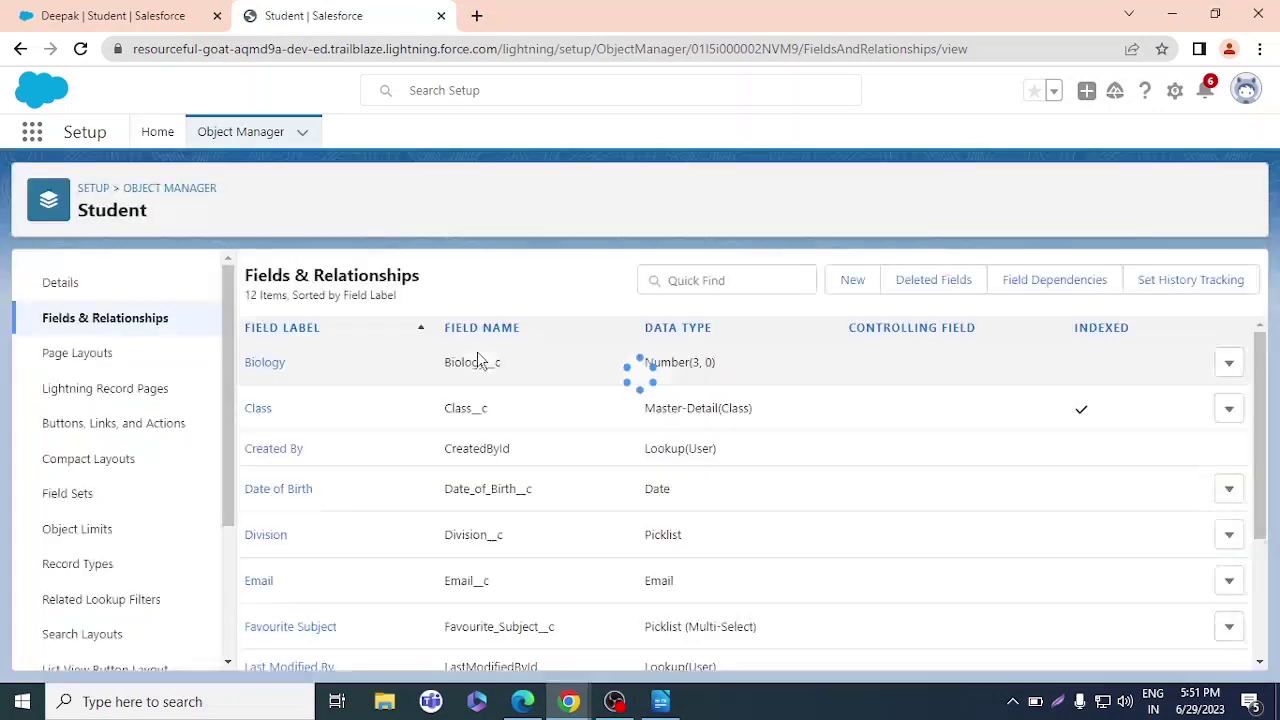
scroll(450, 455, down, 2)
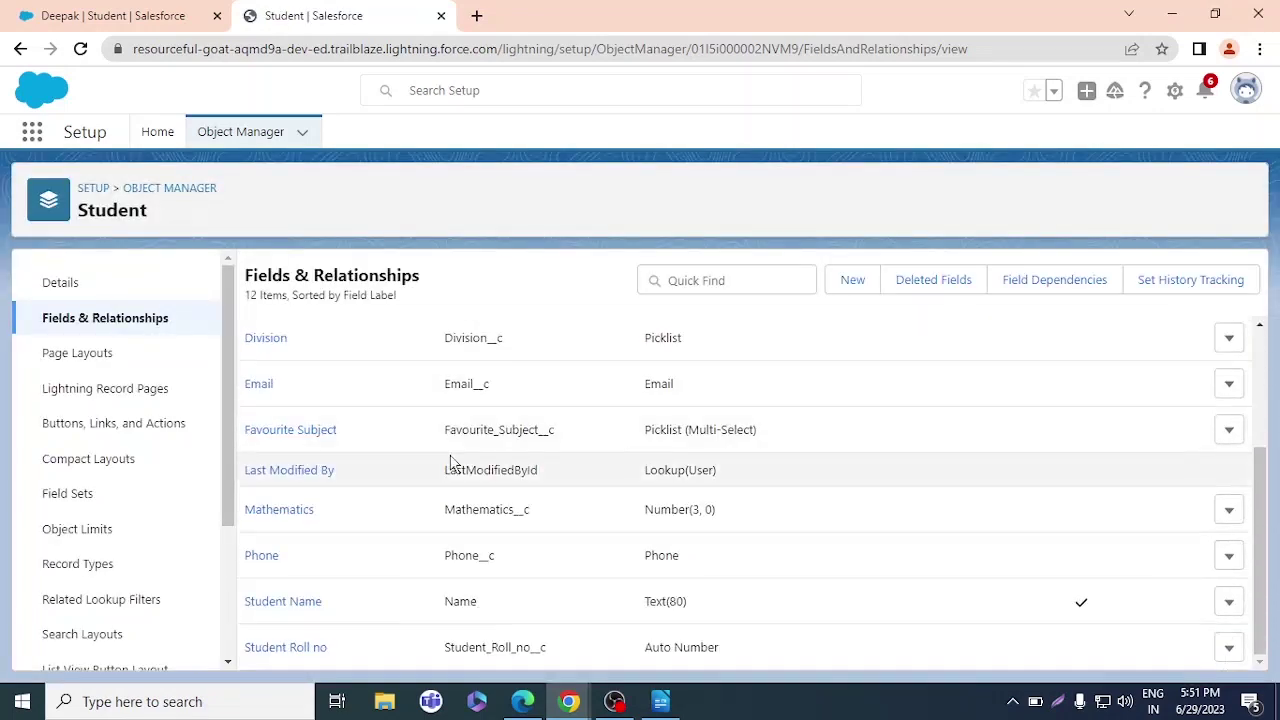
click(155, 318)
Start another custom field on the Student object using the Number data type
click(852, 280)
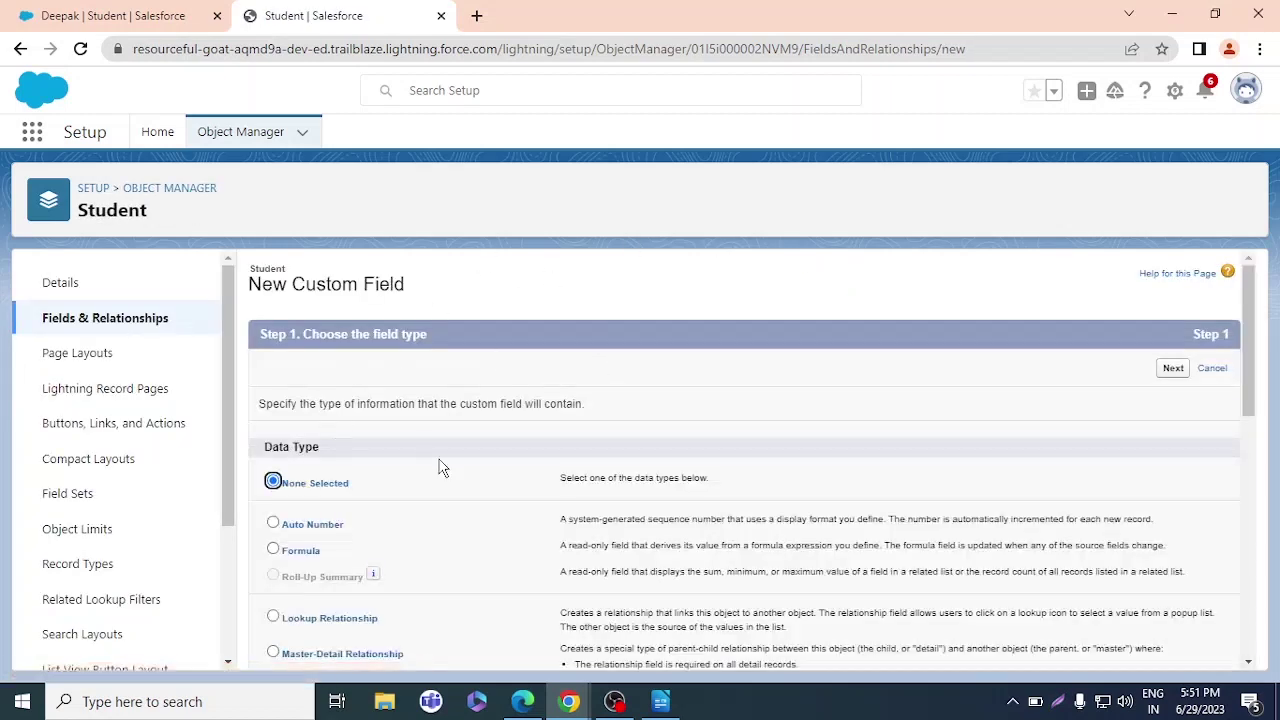
scroll(395, 469, down, 4)
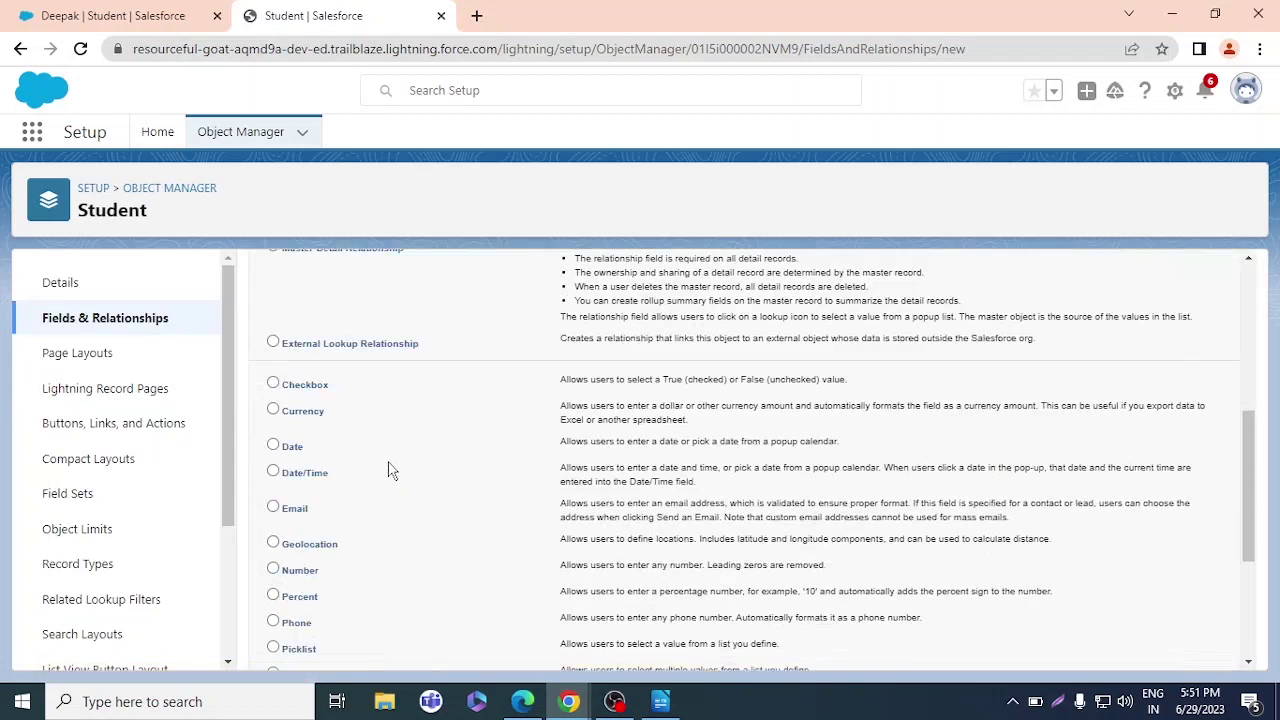
click(273, 570)
scroll(700, 480, down, 3)
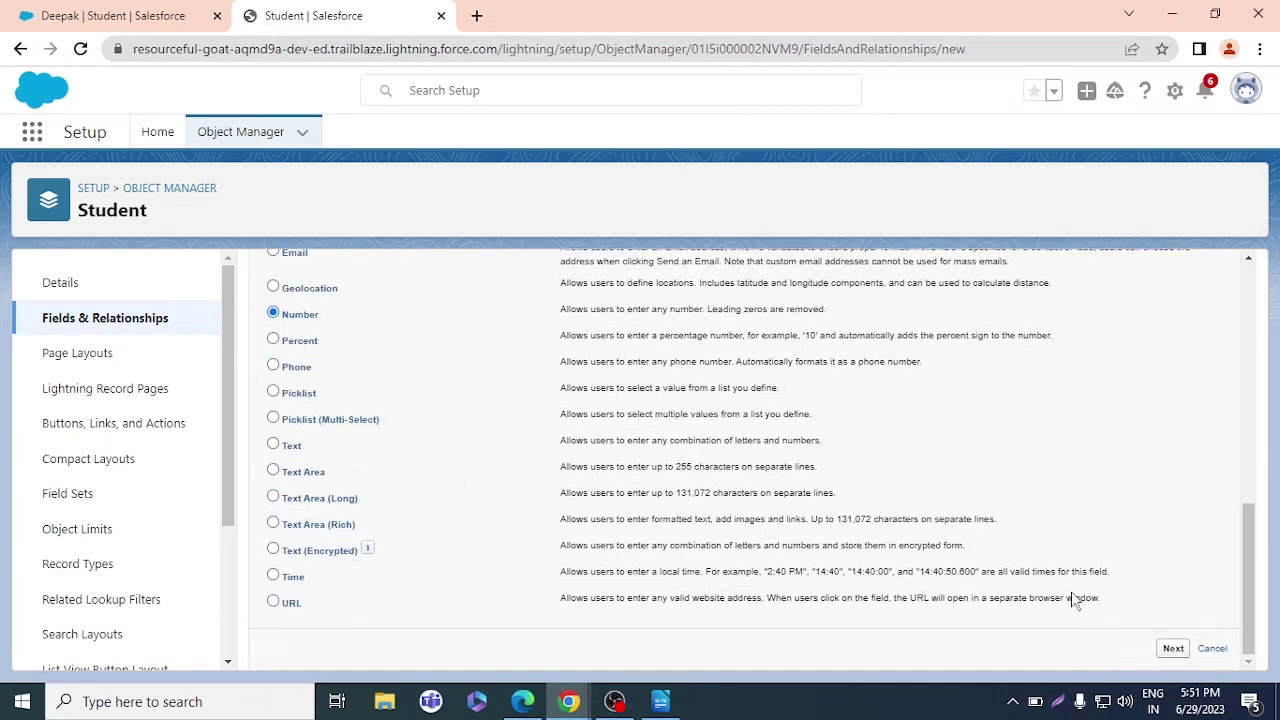
click(1174, 650)
Label the new number field Chemistry and set its length to 3
click(497, 408)
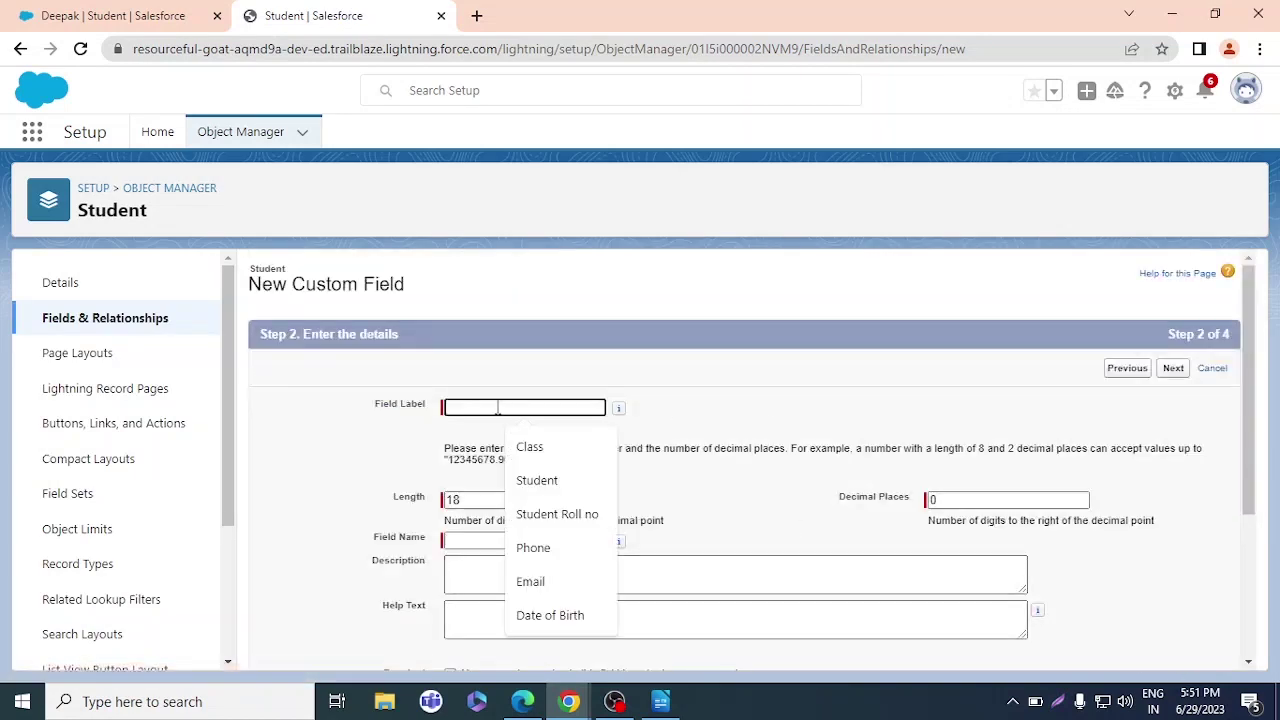
text(Che)
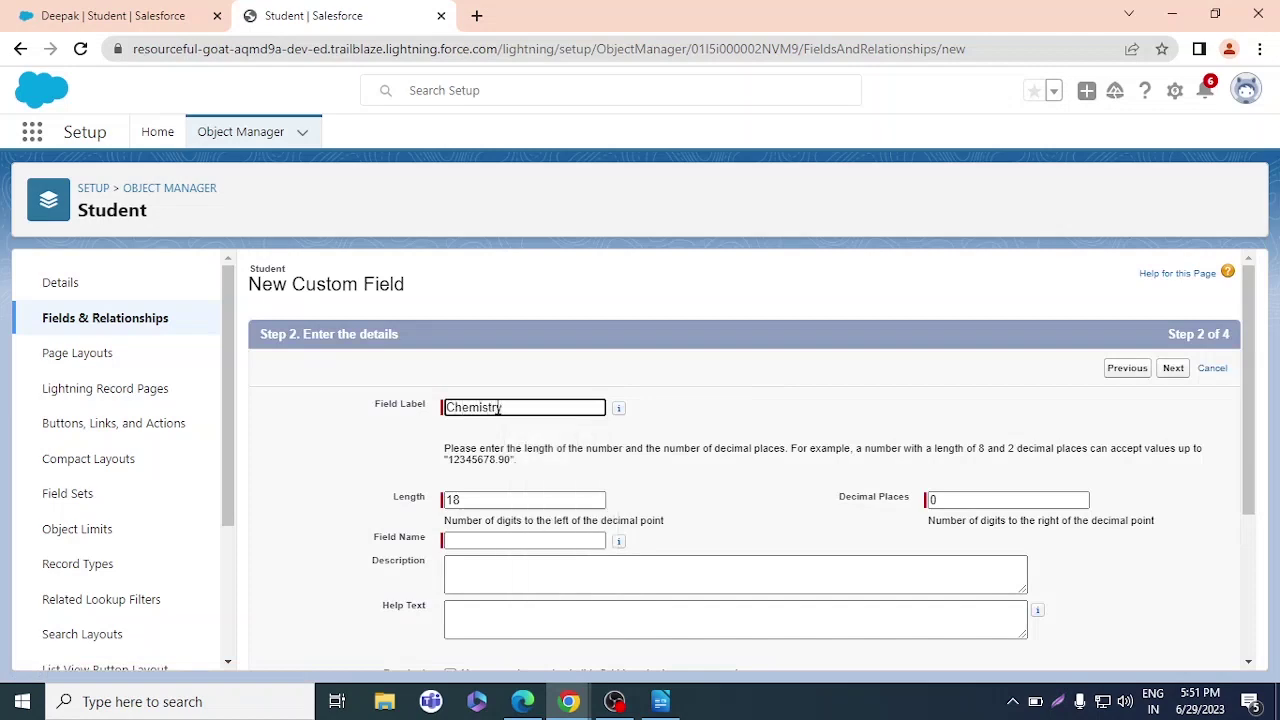
text(mistry)
click(508, 568)
drag(483, 501, 401, 510)
text(3)
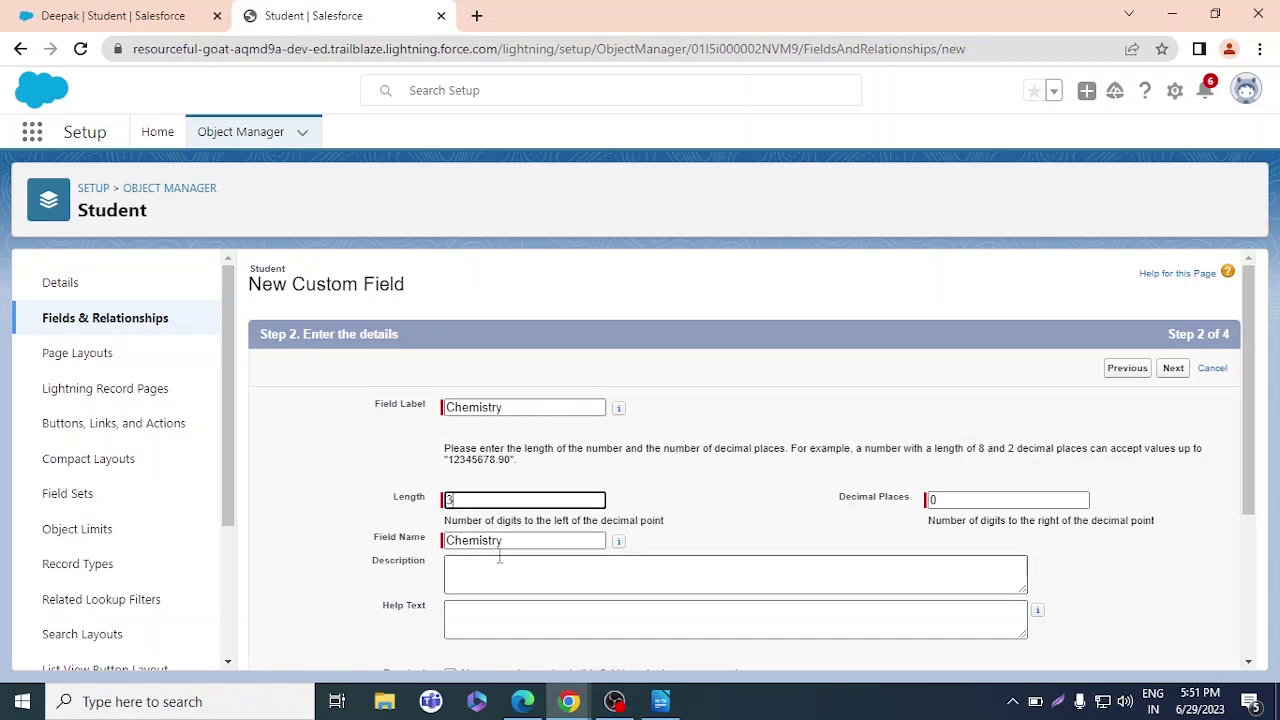
Save the Chemistry field with default field-level security and page layout, and go straight on to another new field
scroll(598, 512, down, 2)
click(1172, 651)
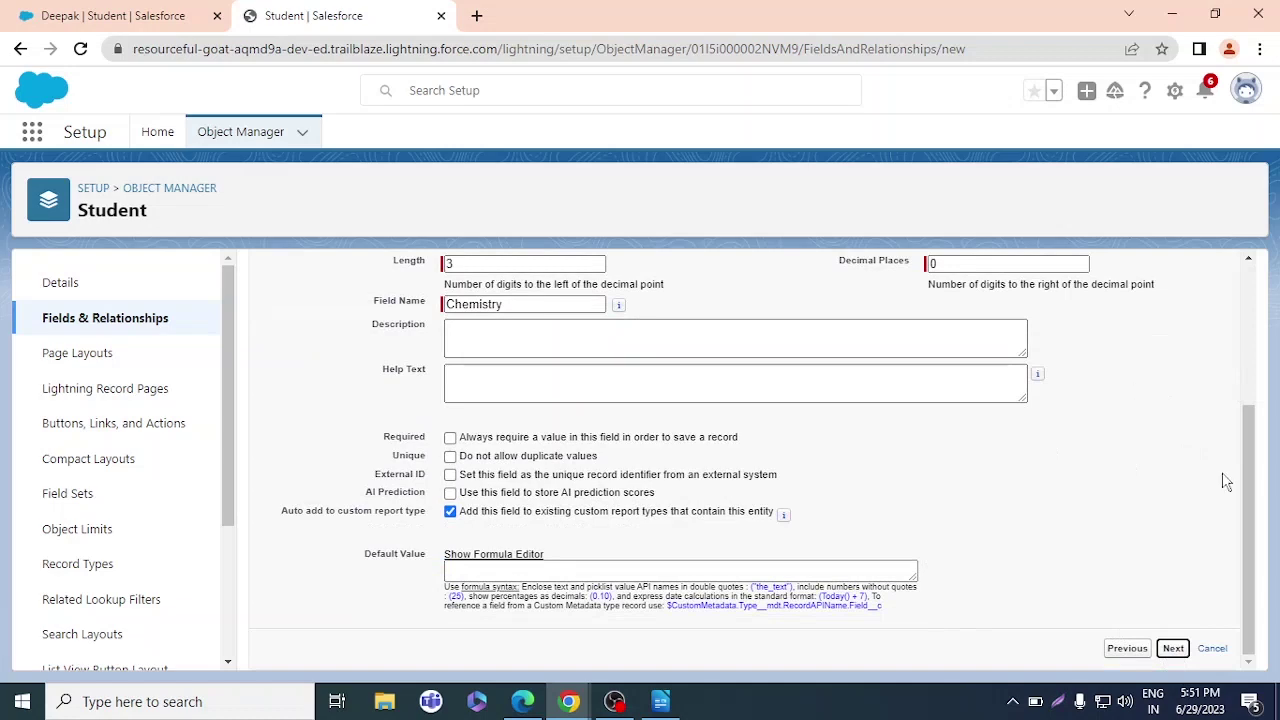
click(1174, 648)
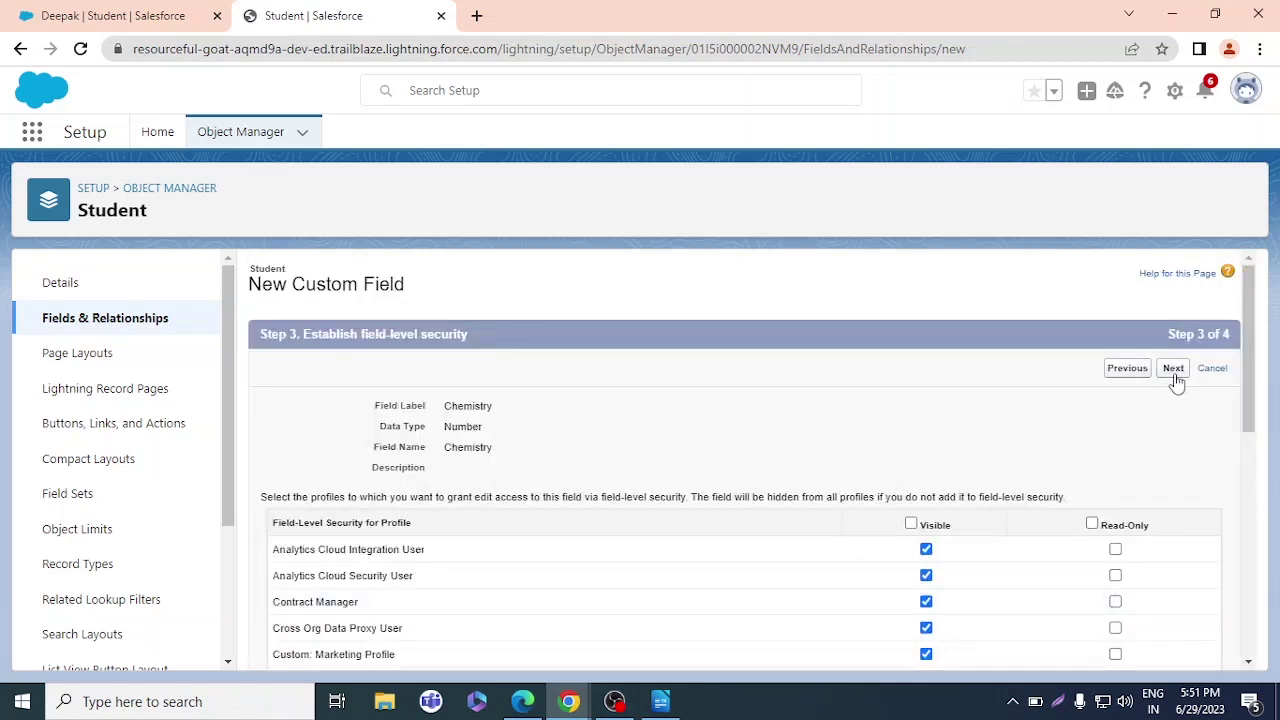
click(1173, 370)
click(1106, 370)
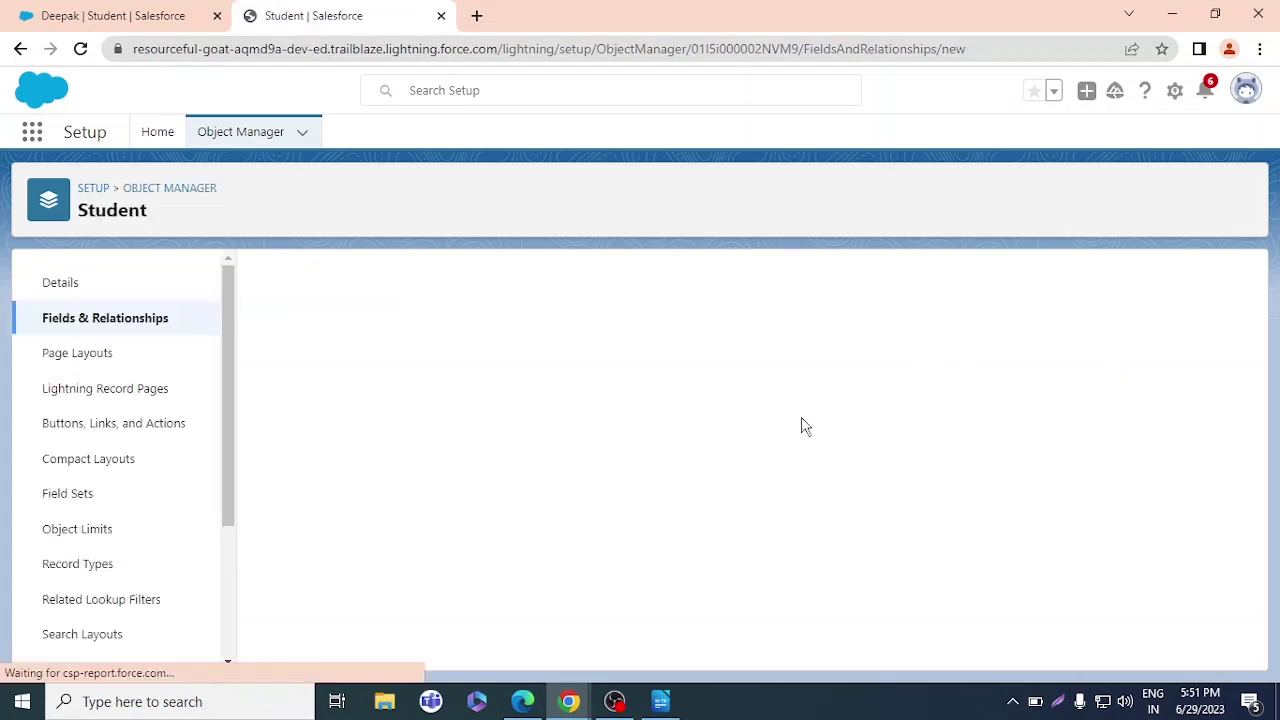
Define the next custom field as a Number labelled Physics with a length of 3
scroll(372, 530, down, 1)
scroll(370, 530, down, 10)
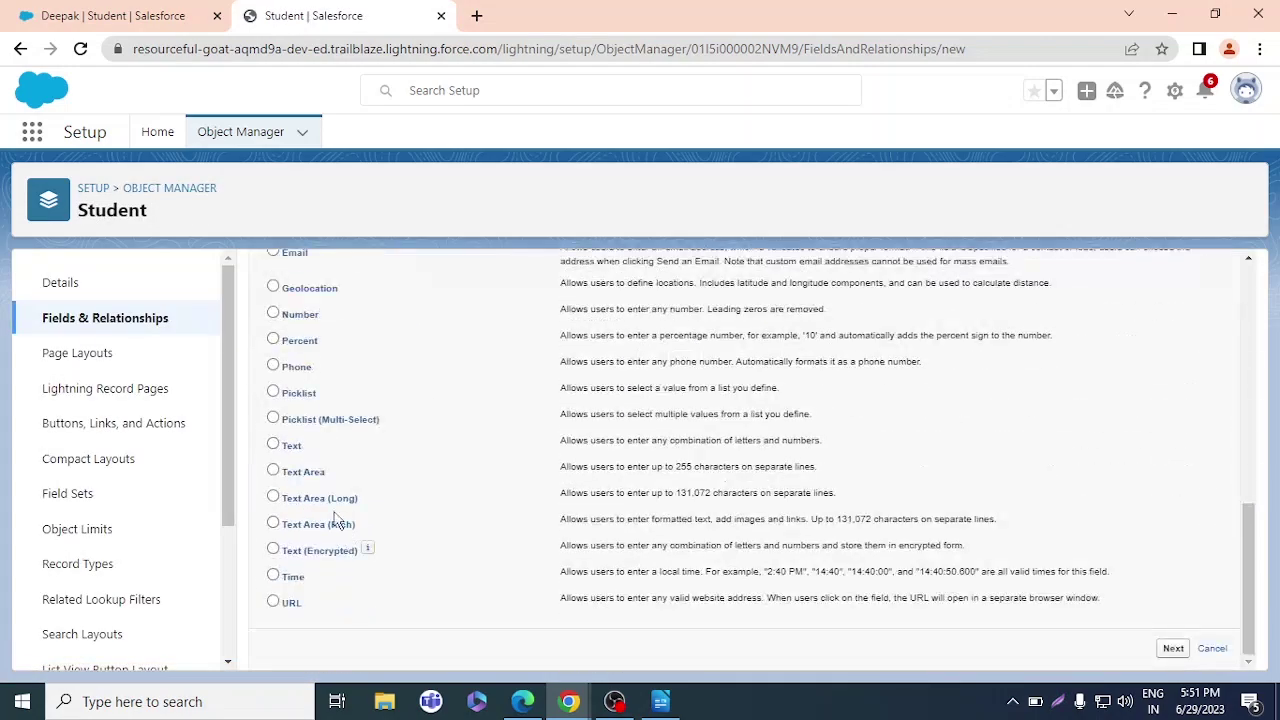
click(274, 313)
click(1172, 648)
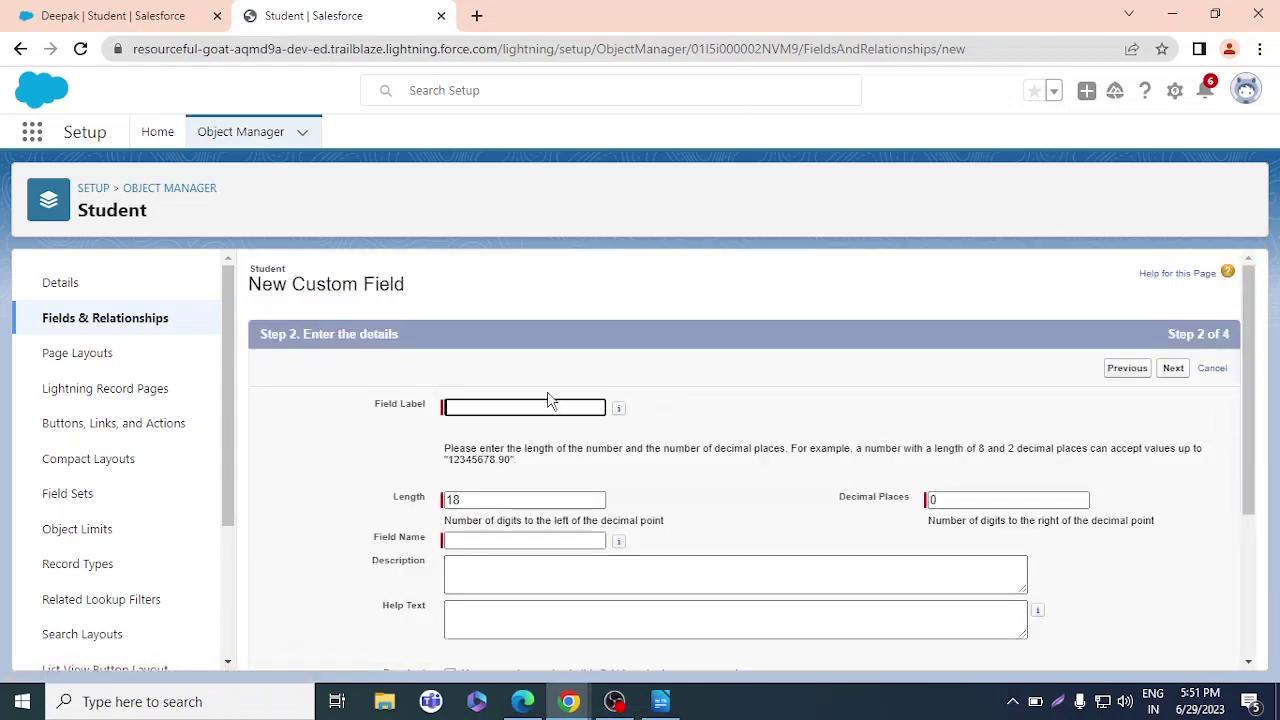
click(533, 403)
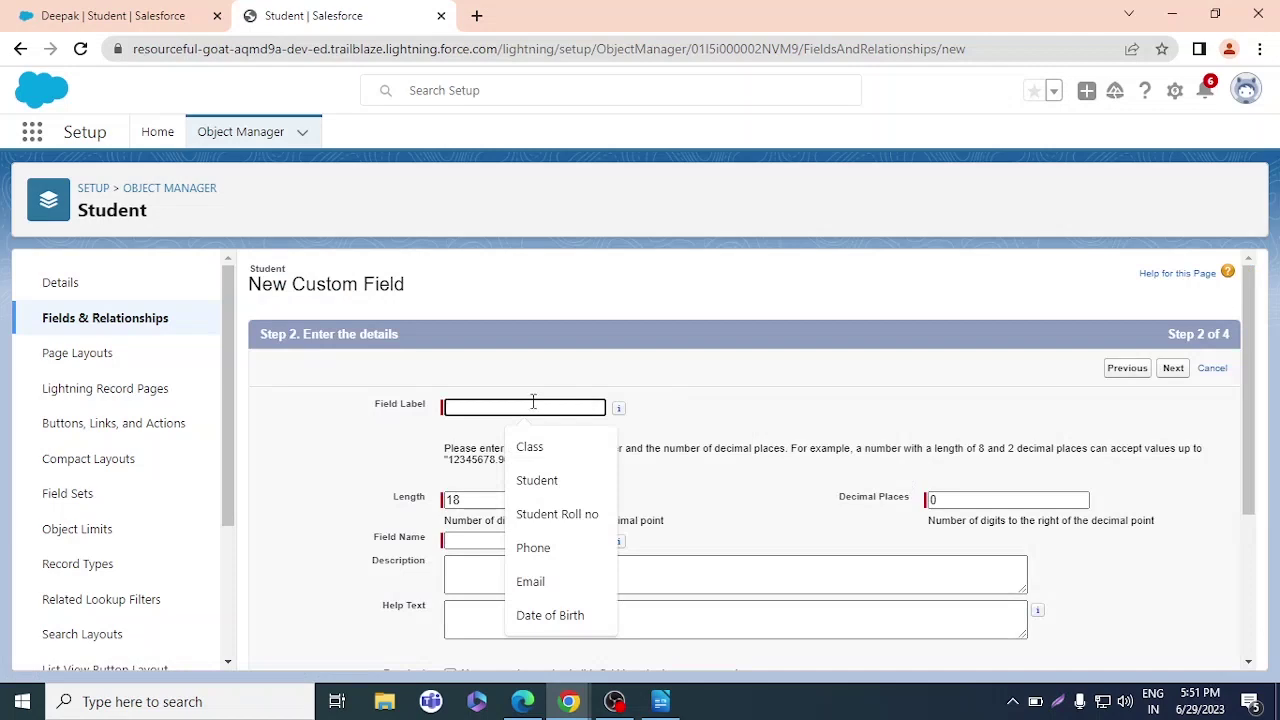
text(Physics)
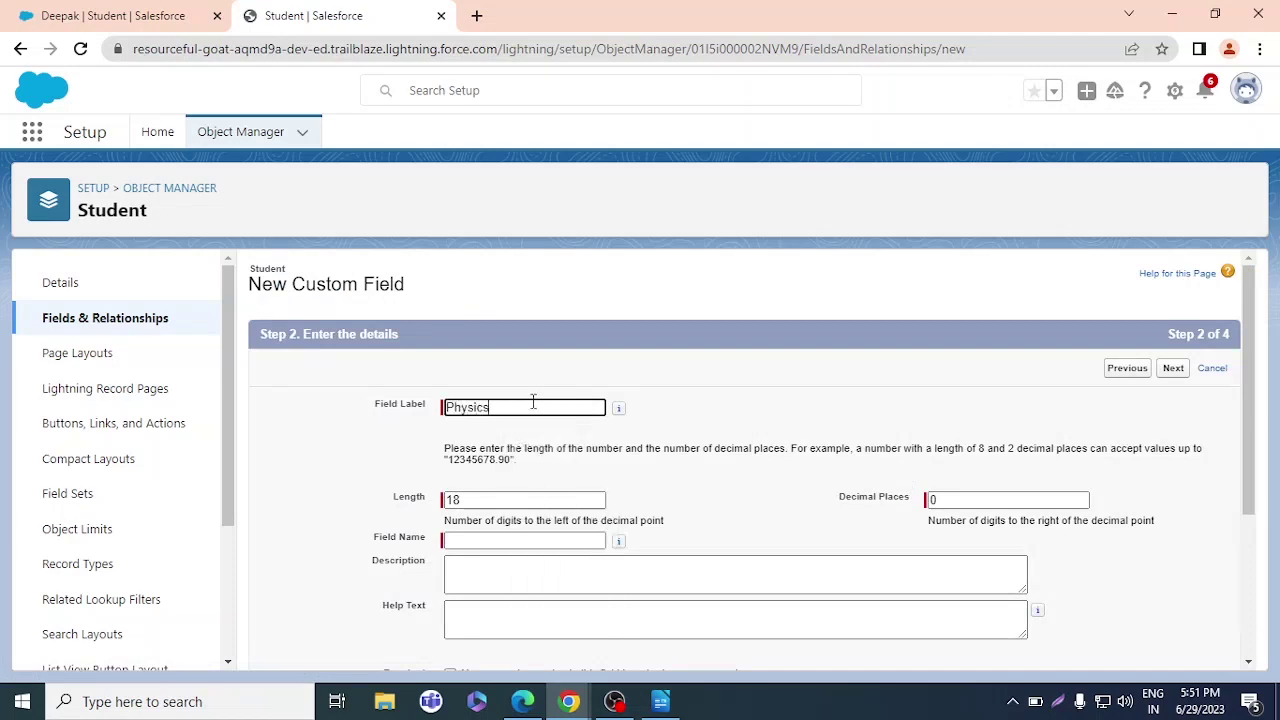
click(516, 560)
drag(483, 498, 423, 514)
key(BackSpace)
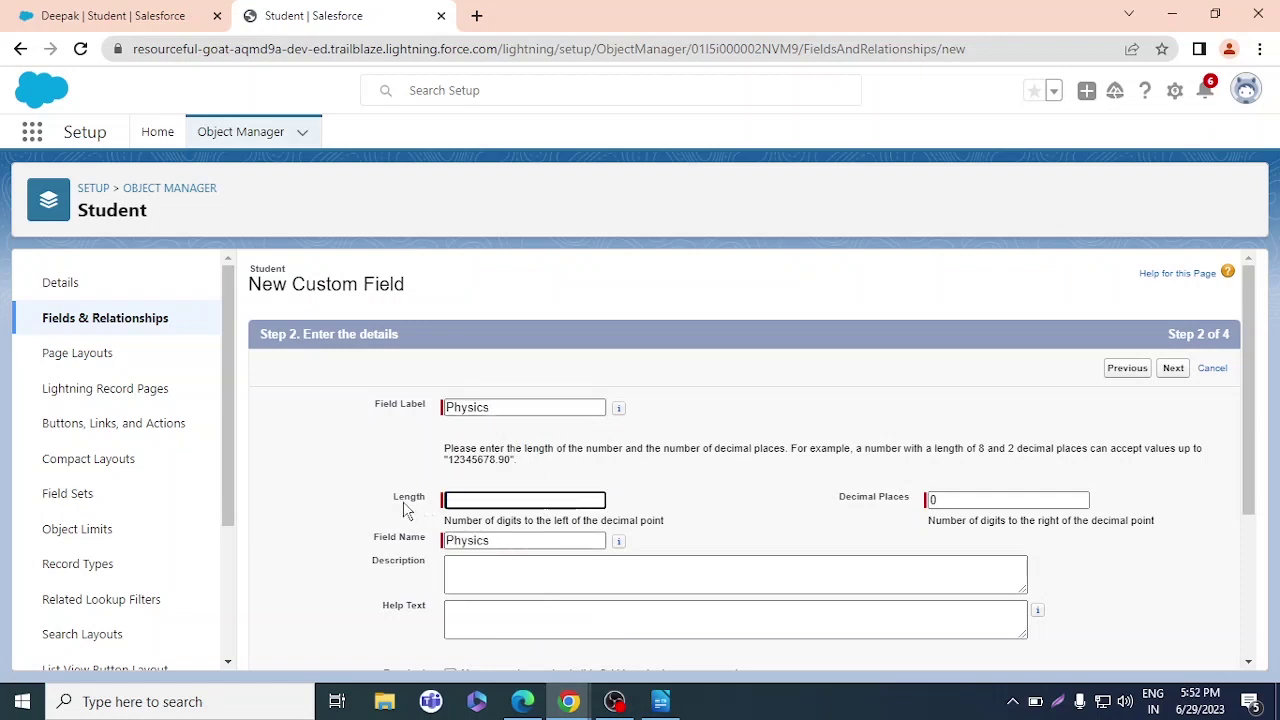
Accept the default field-level security and page layout for the Physics field and save it
scroll(405, 510, down, 3)
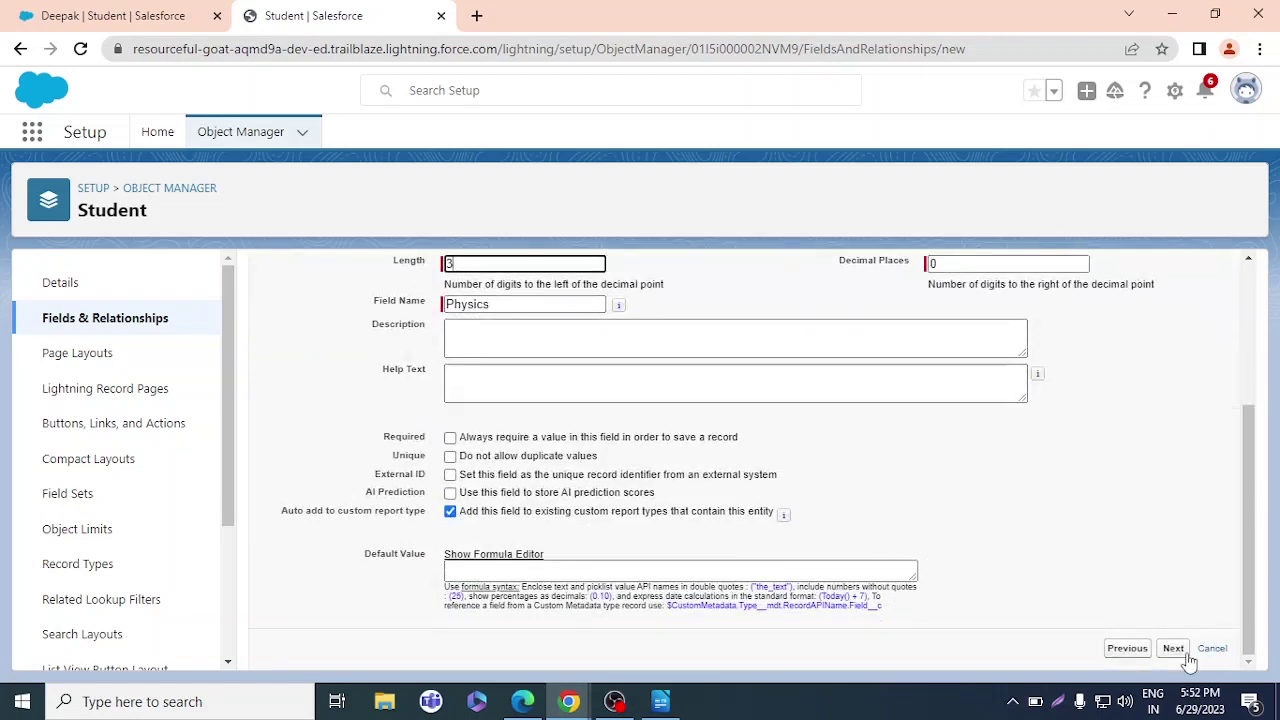
click(1176, 650)
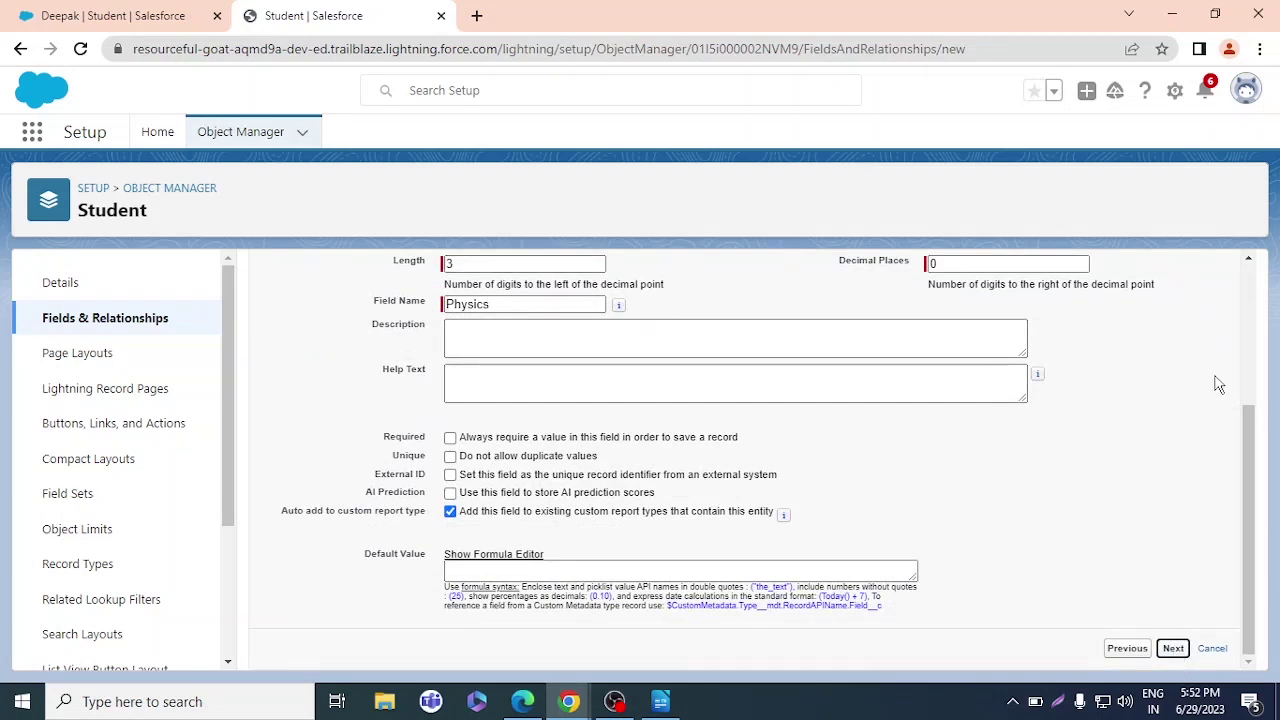
click(1173, 368)
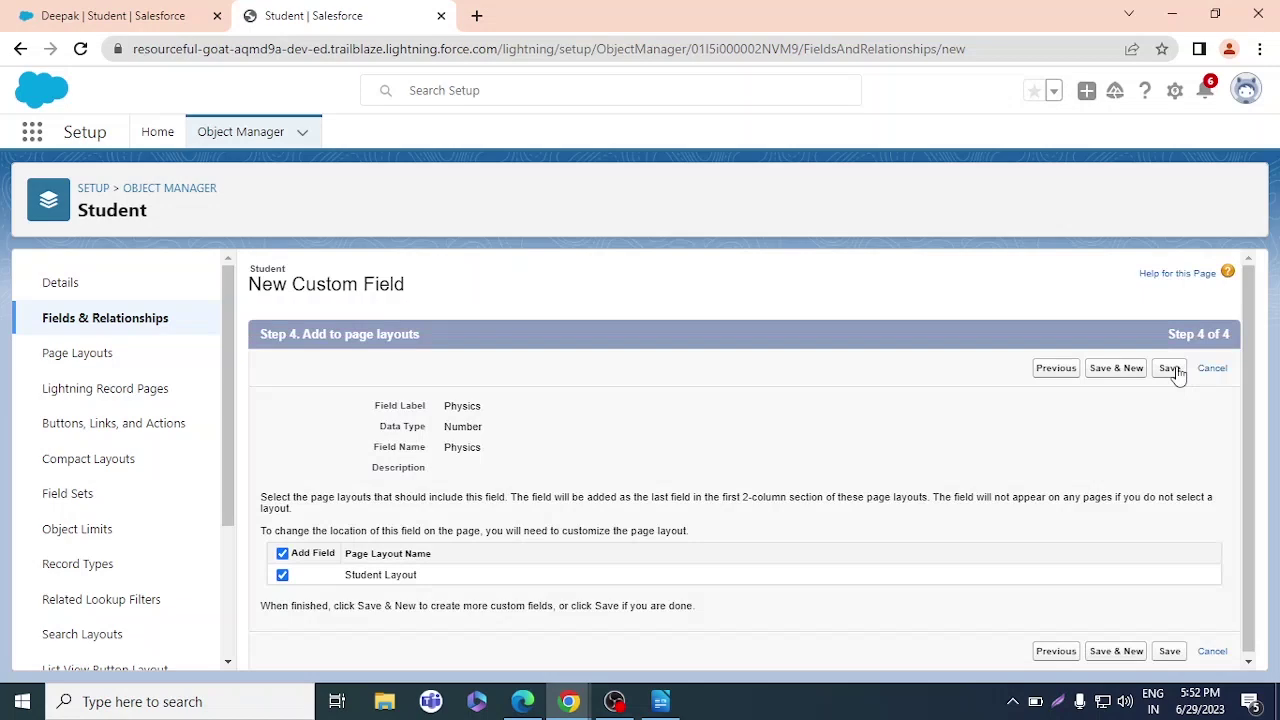
click(1168, 372)
Switch to the open student record and reload it to bring up the new subject fields
click(106, 12)
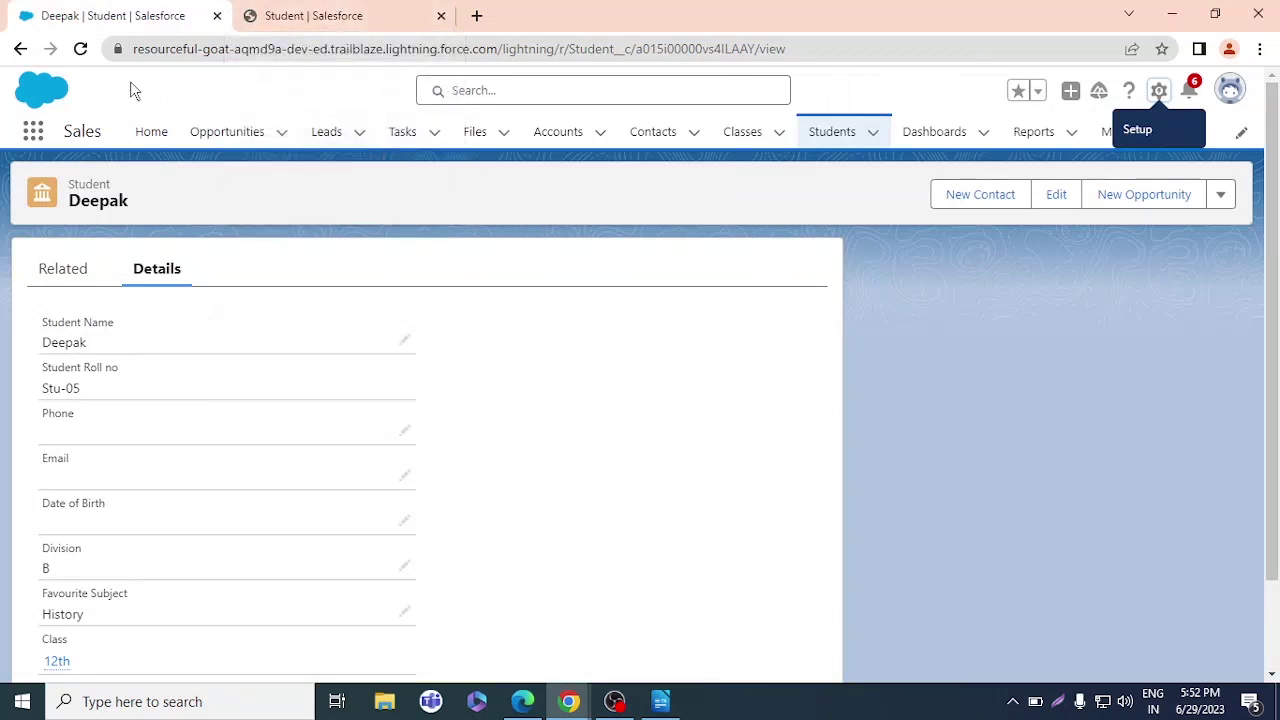
click(82, 50)
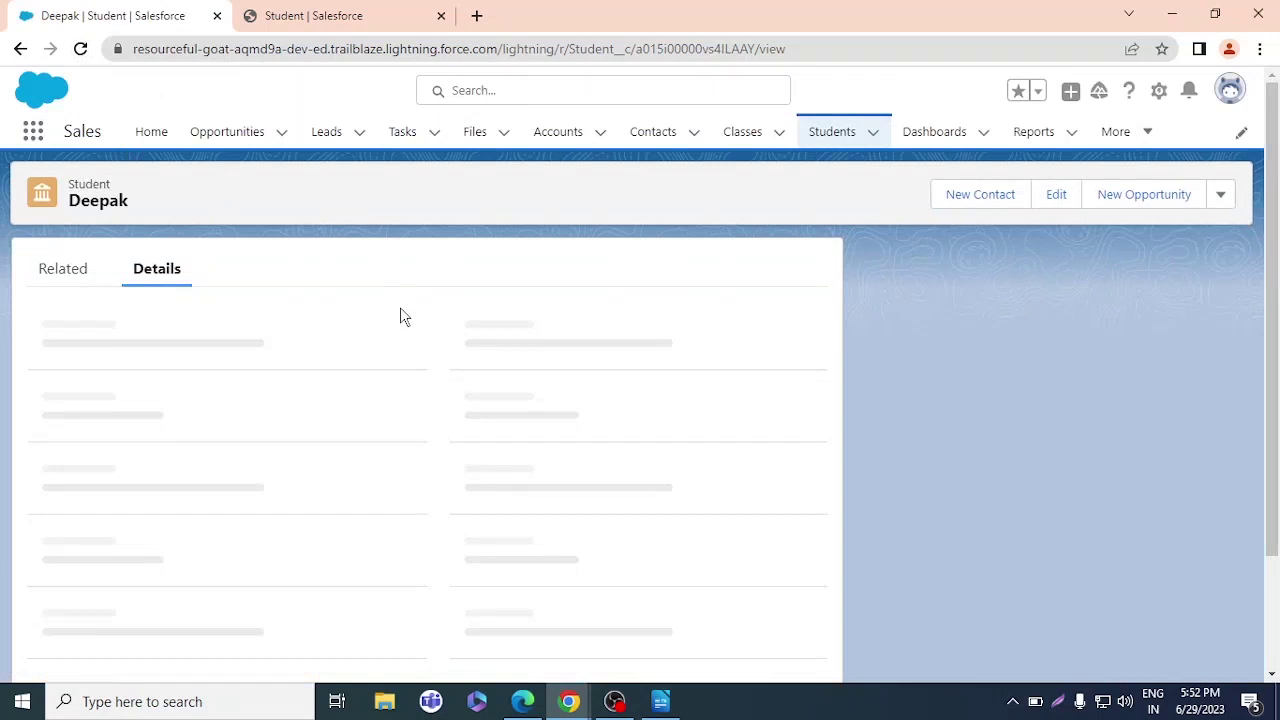
scroll(408, 336, down, 3)
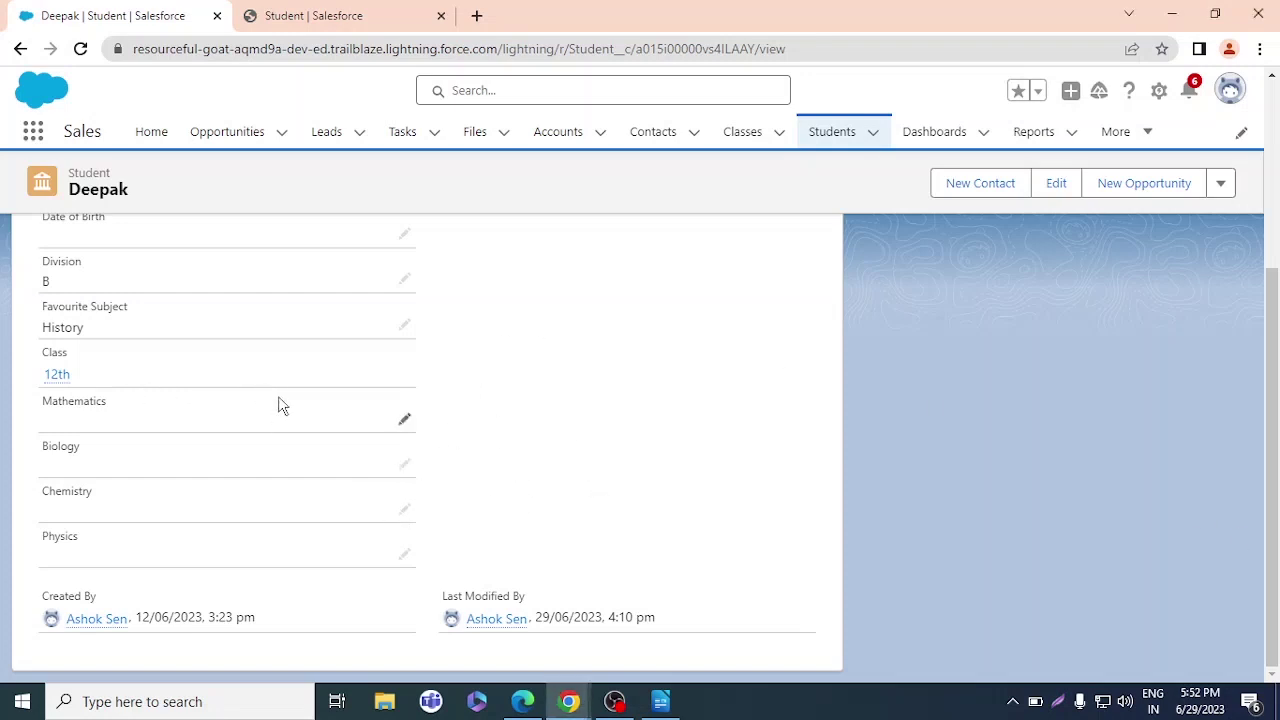
Try to save marks on the student record: Mathematics 50, Biology 56, Chemistry 85 and Physics 75
click(406, 428)
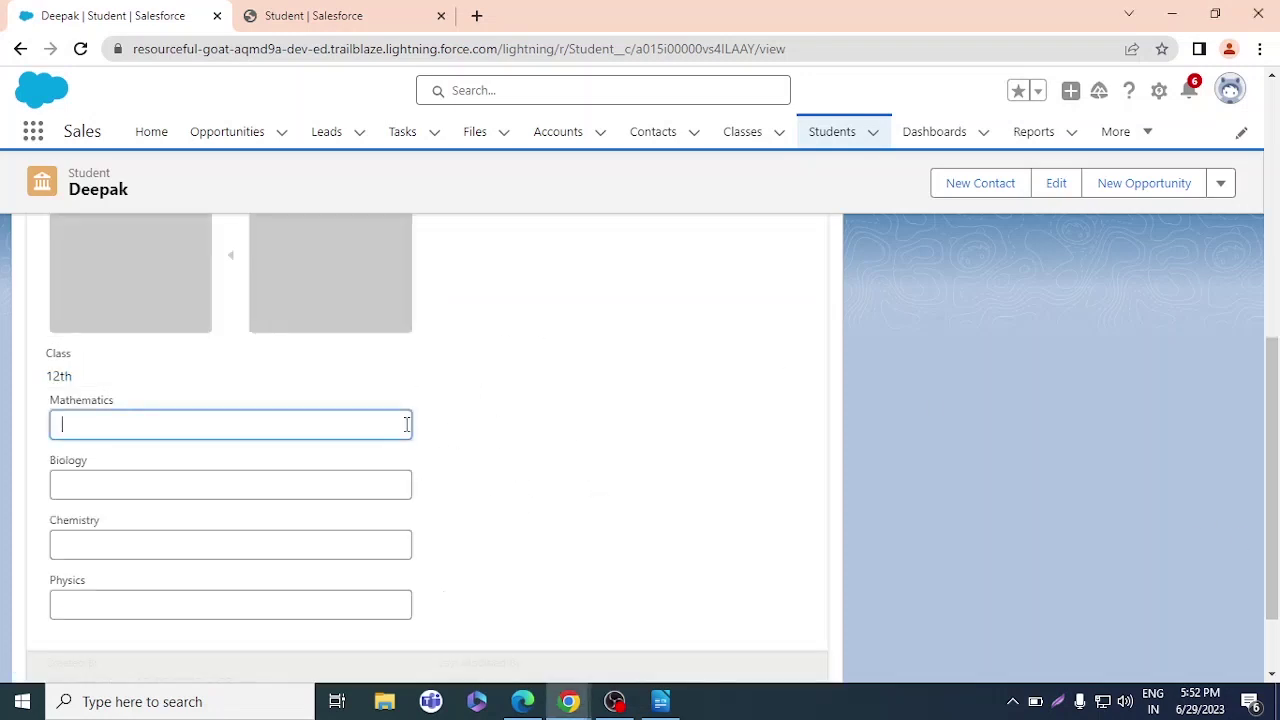
text(50)
click(327, 485)
text(56)
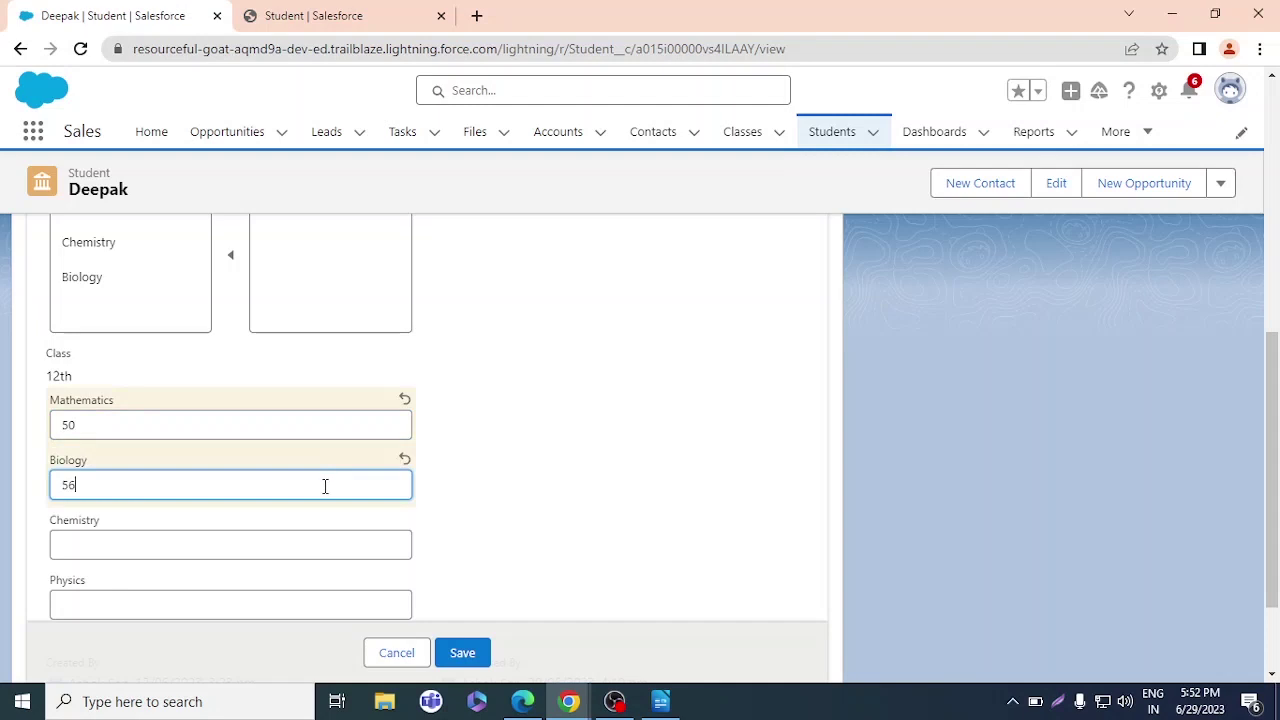
click(309, 557)
text(85)
click(252, 600)
text(75)
scroll(334, 580, down, 2)
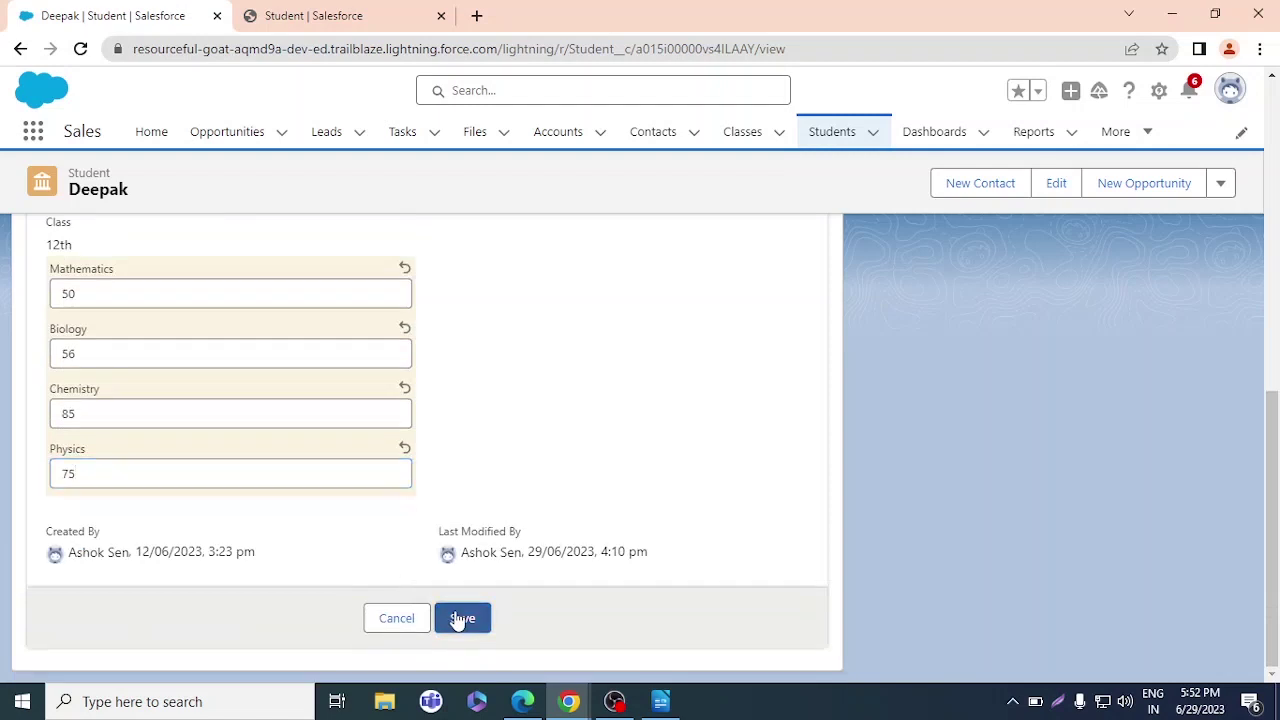
click(460, 618)
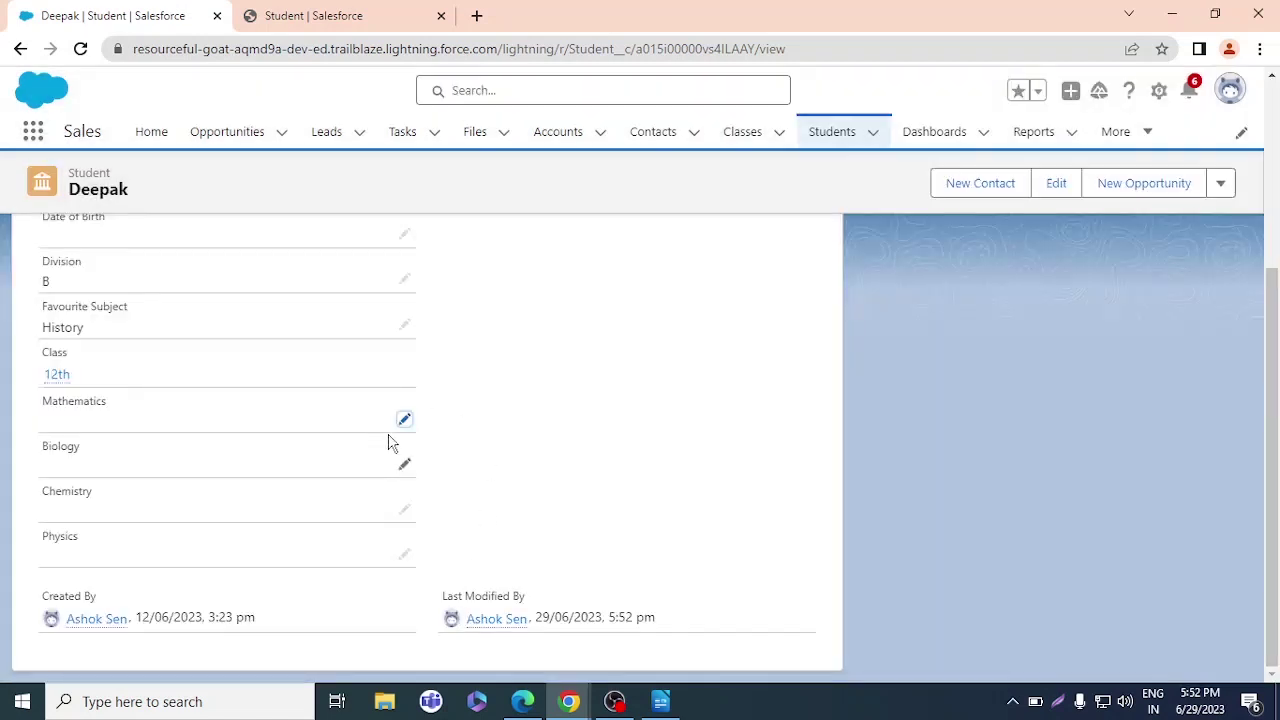
Reload the student record and try to save a Mathematics mark of 53 on its own
click(82, 50)
click(406, 421)
text(53)
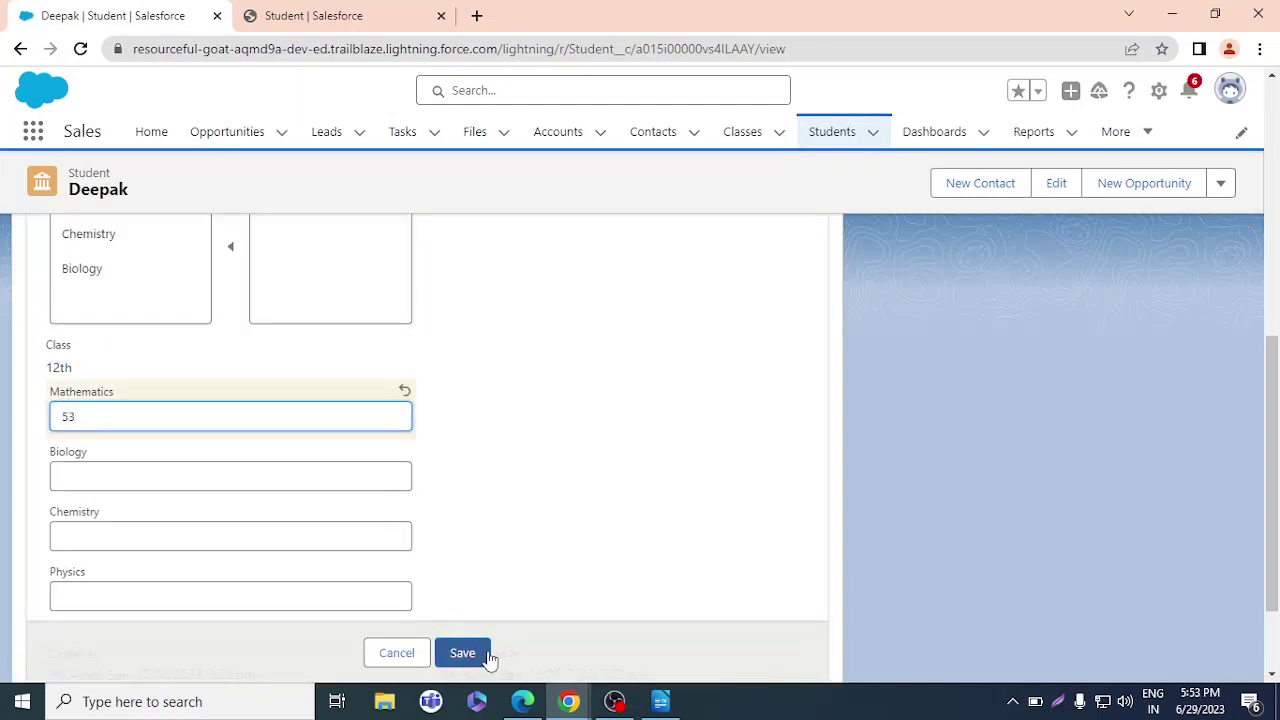
click(480, 656)
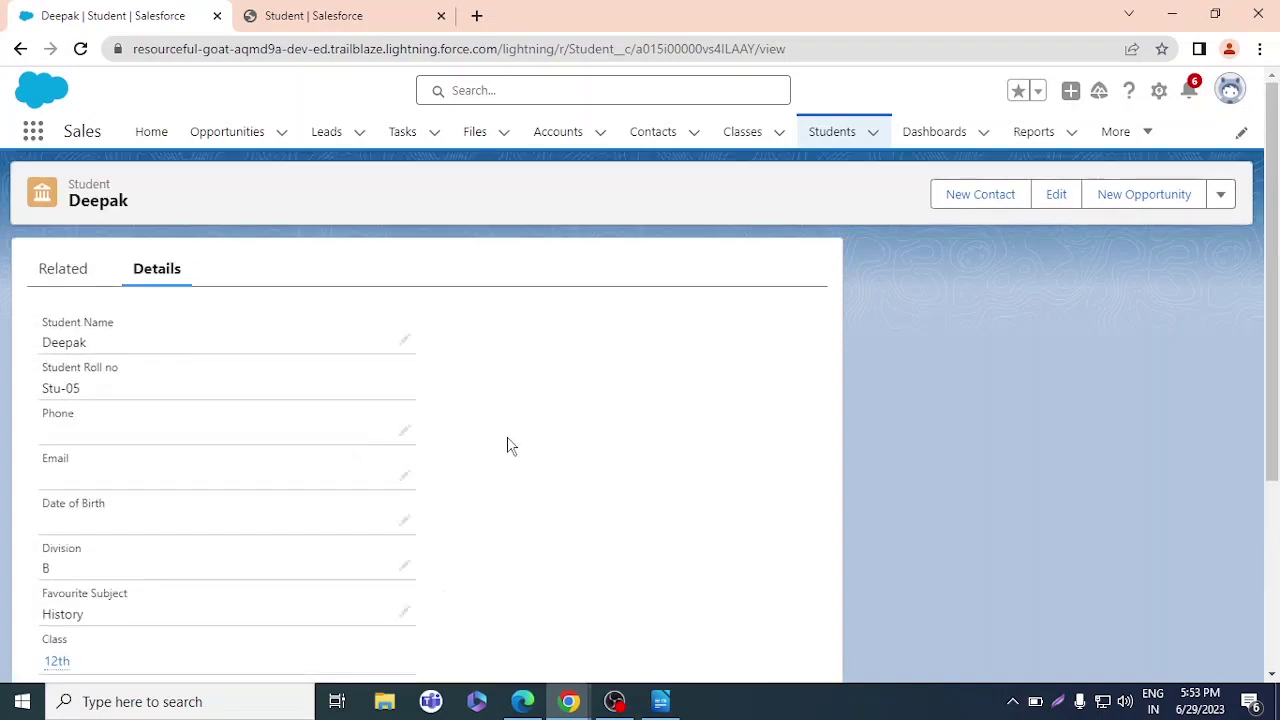
Open the second student in the Recently Viewed list and try to save a Mathematics mark of 78
click(830, 134)
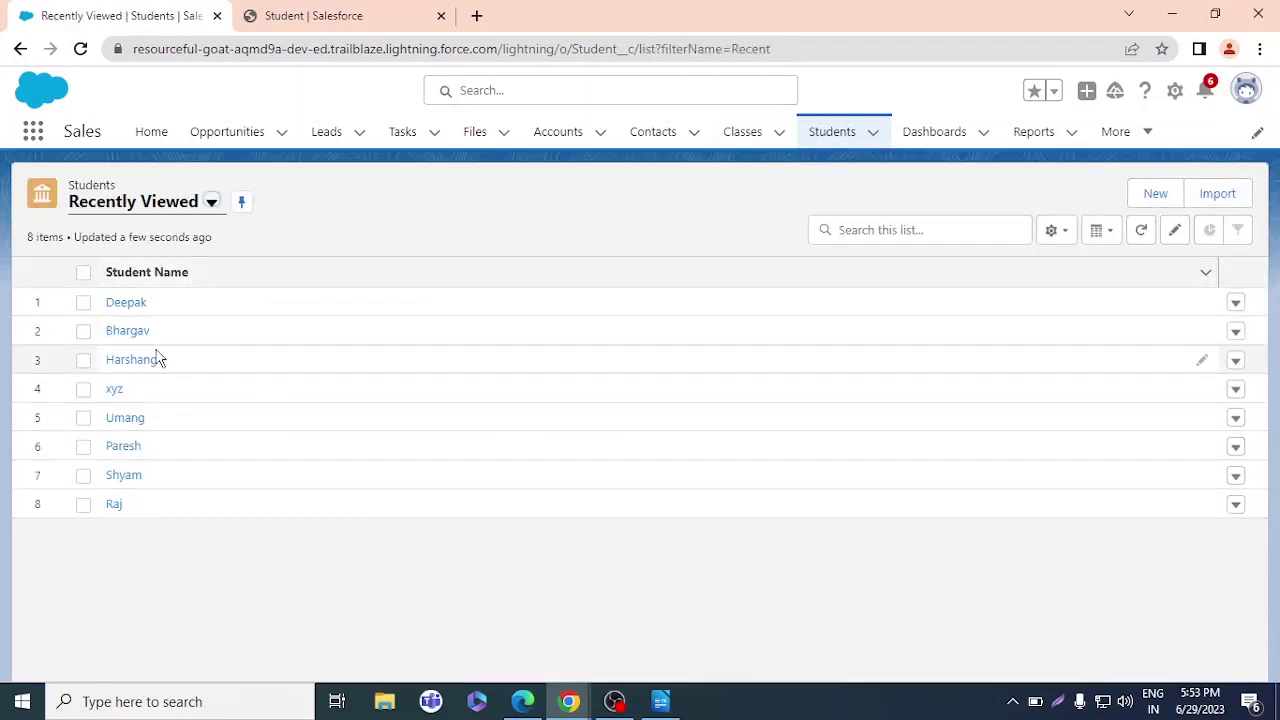
click(127, 331)
scroll(208, 323, down, 3)
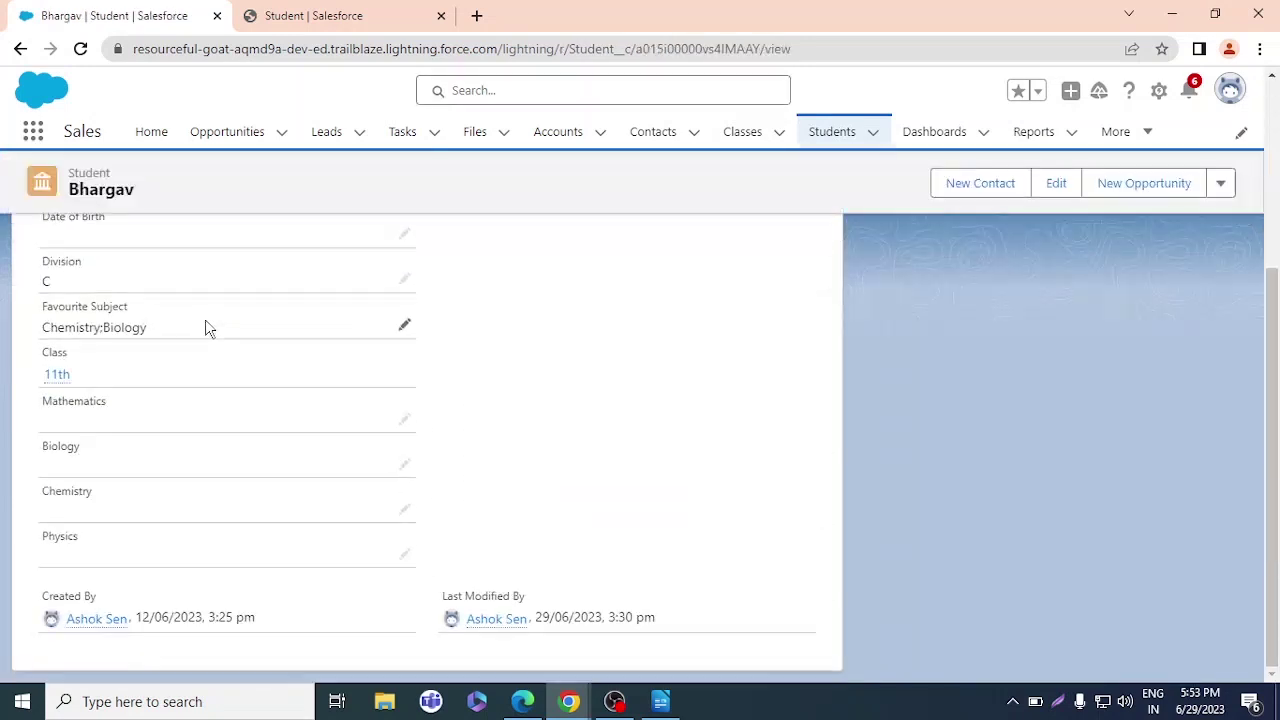
click(404, 419)
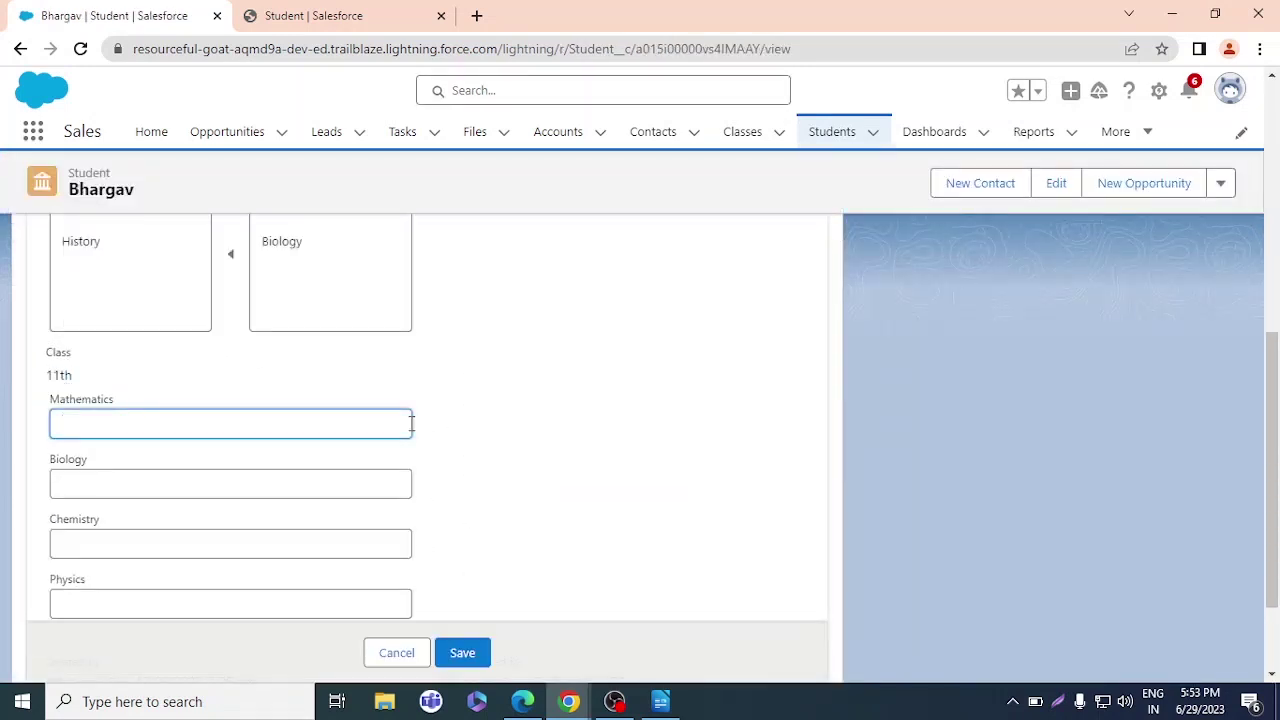
text(78)
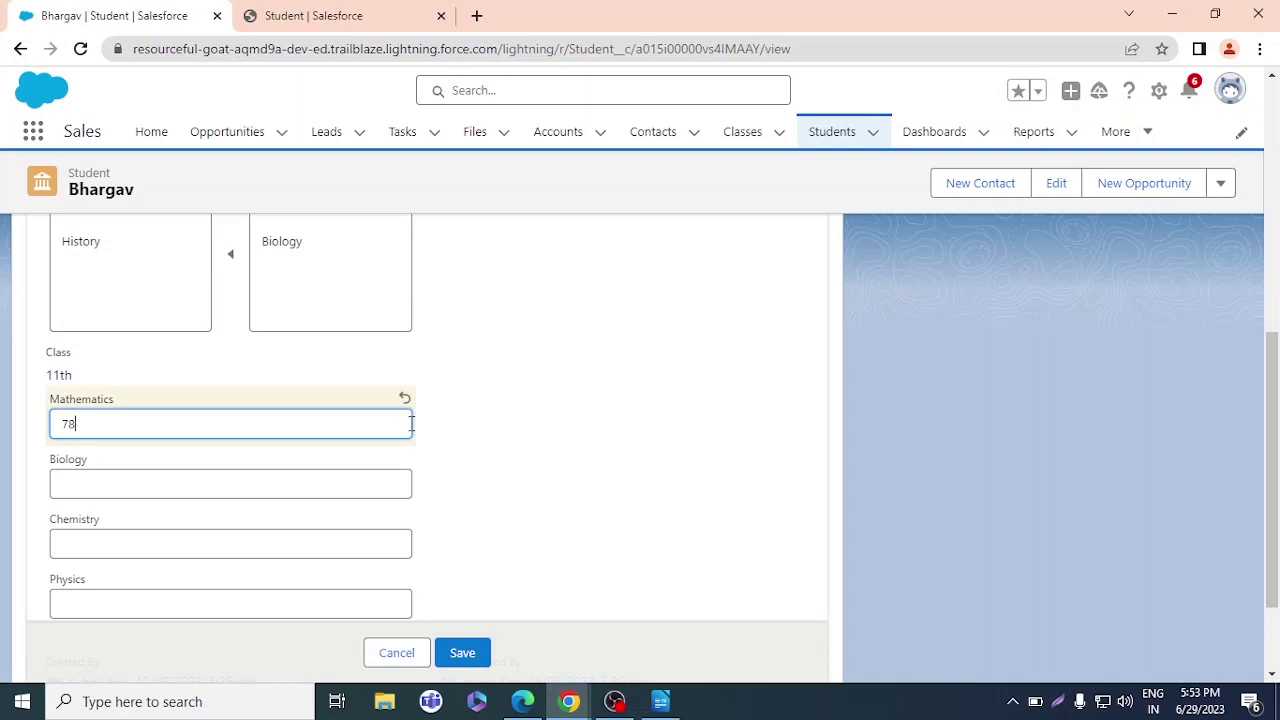
click(460, 651)
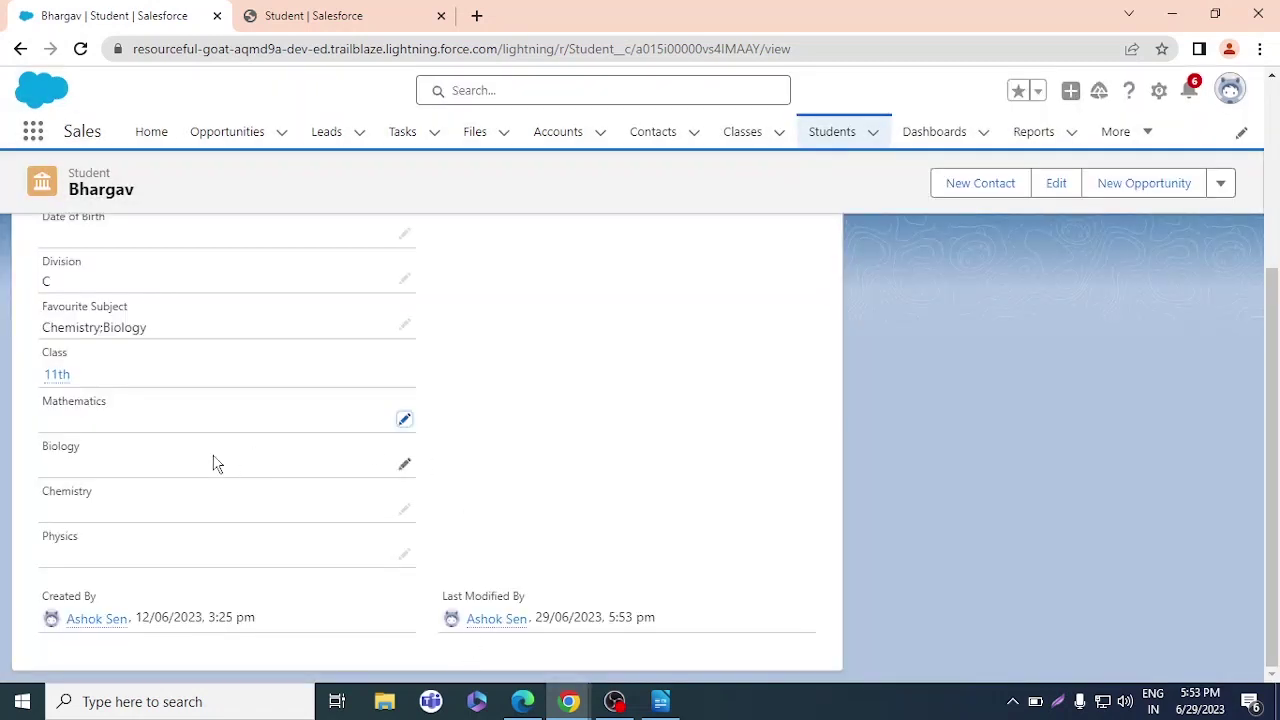
double_click(277, 409)
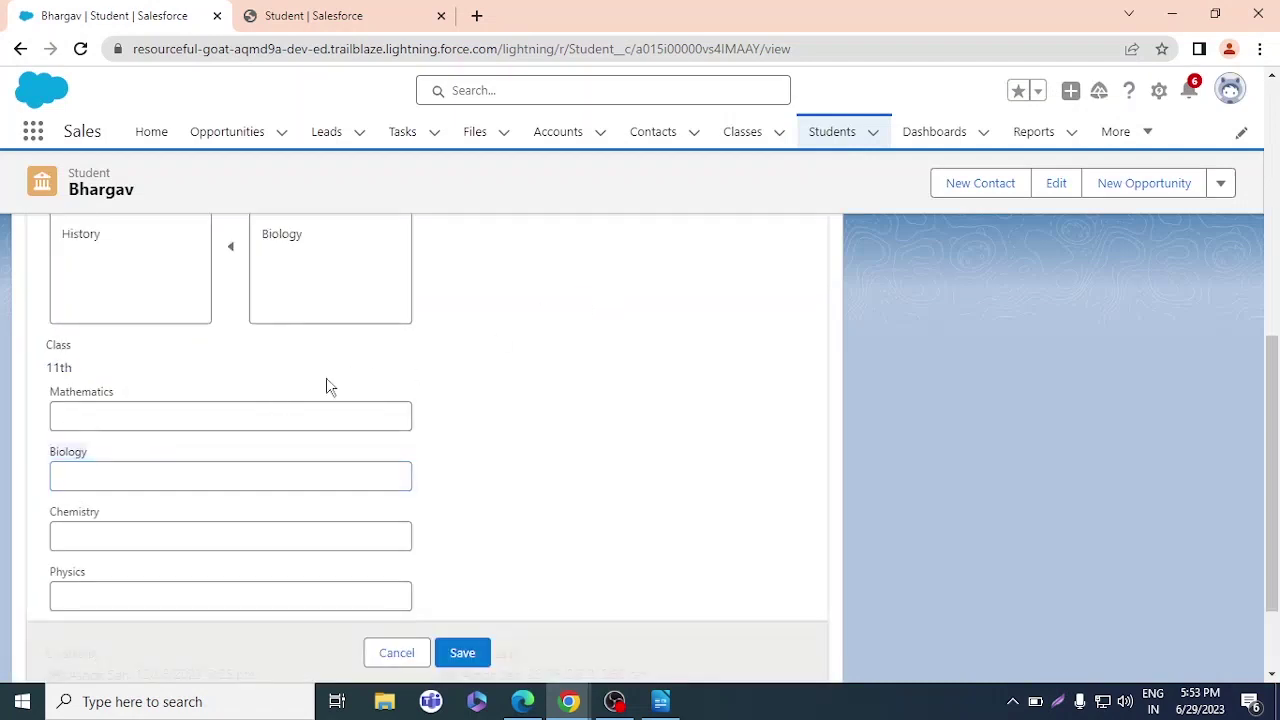
click(199, 417)
scroll(697, 394, up, 5)
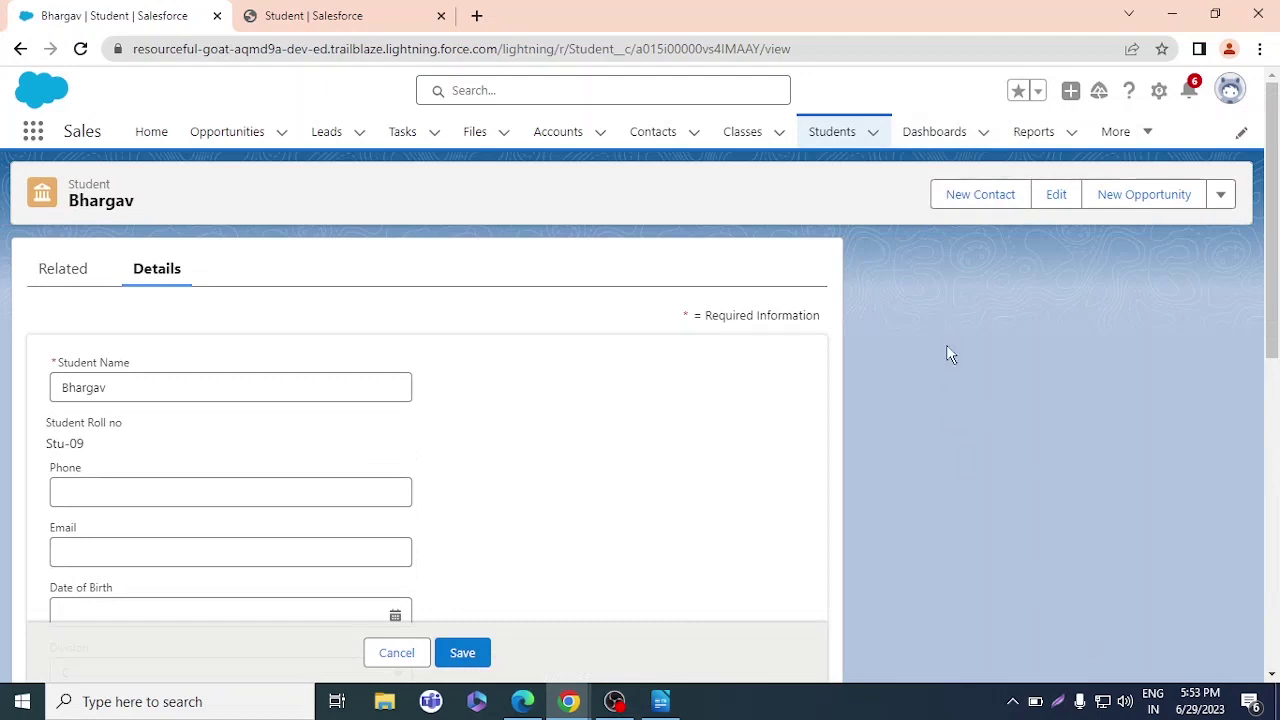
Reload the Student object's Fields & Relationships page in Setup and return to the open student record
click(335, 14)
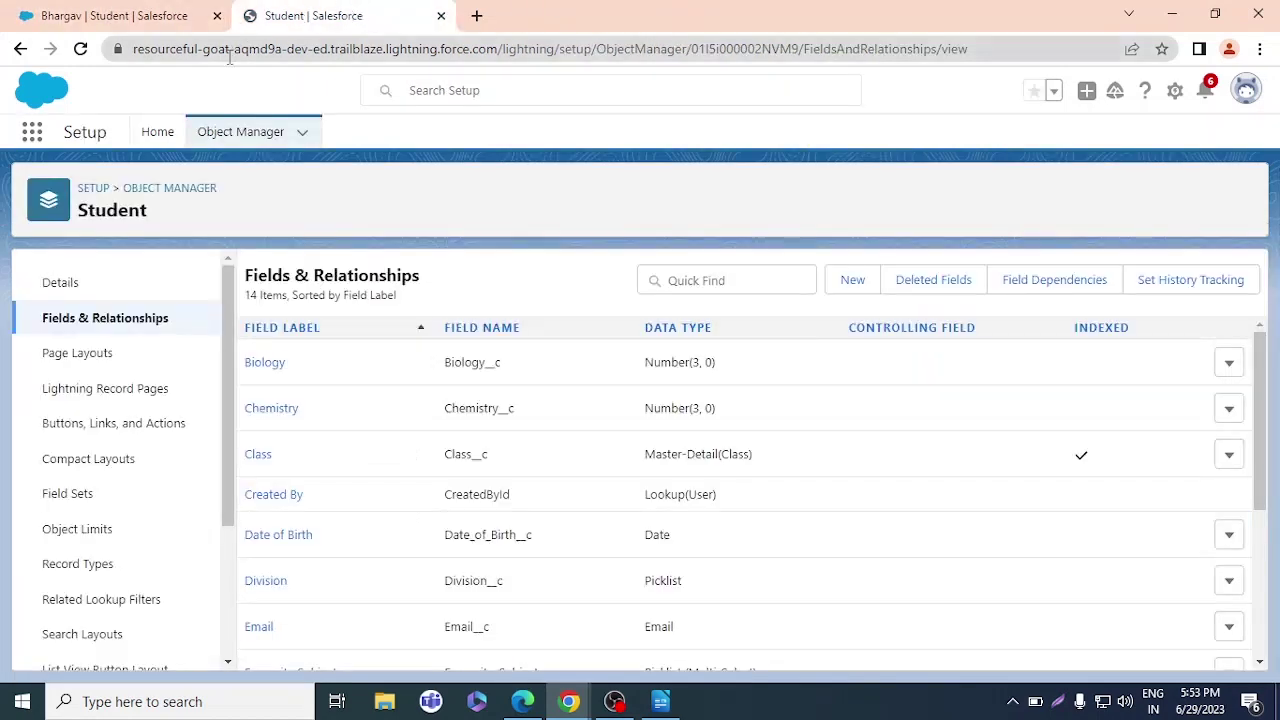
key(F5)
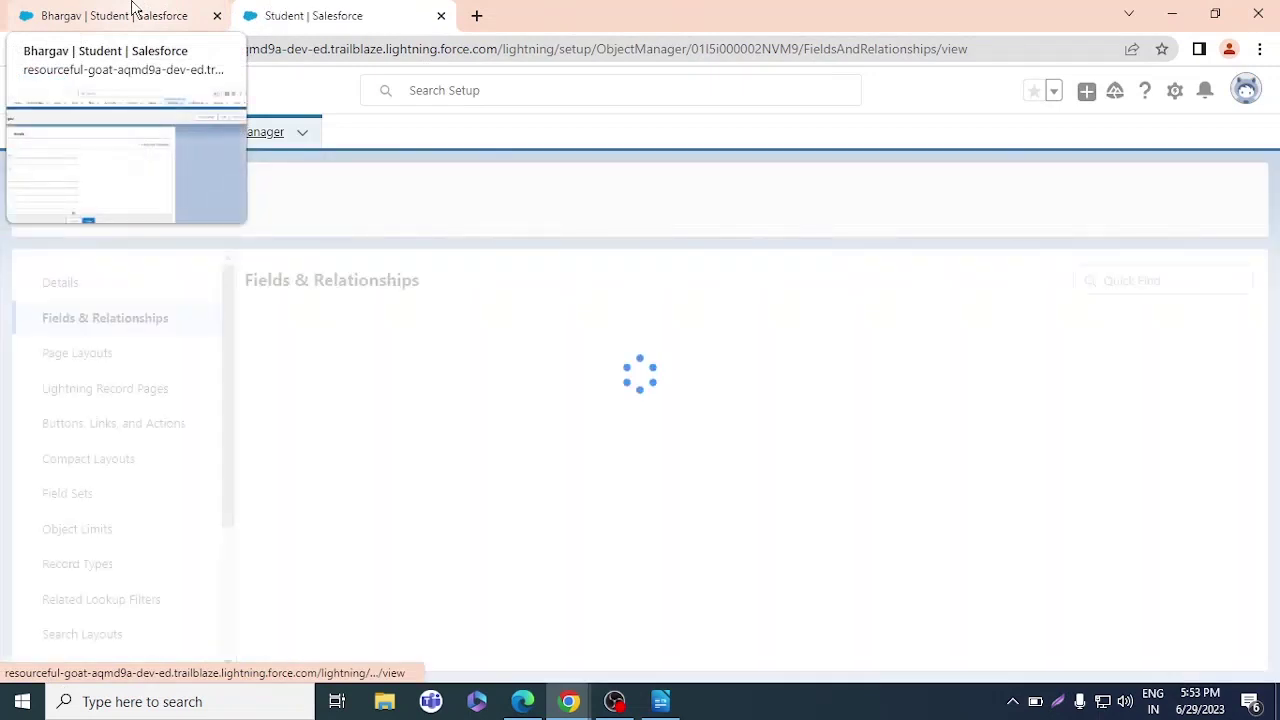
click(133, 10)
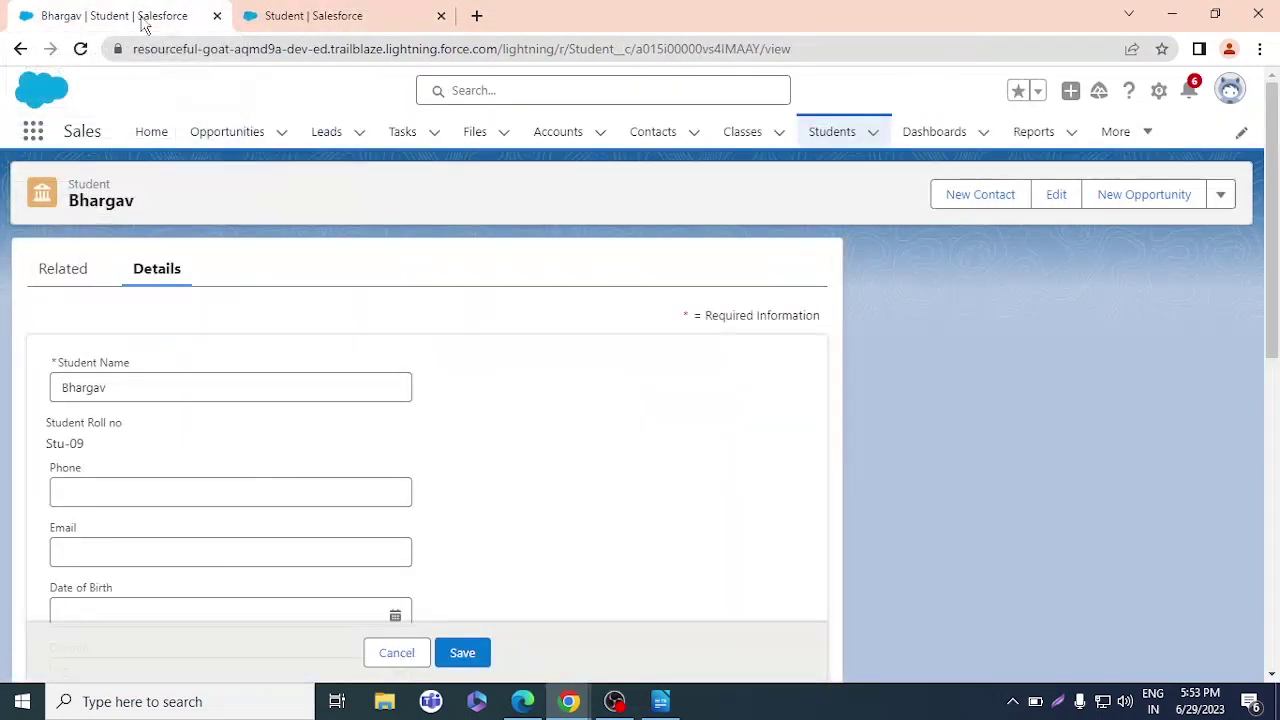
Start a new Student record named "test" and assign it to the 12th class
click(845, 138)
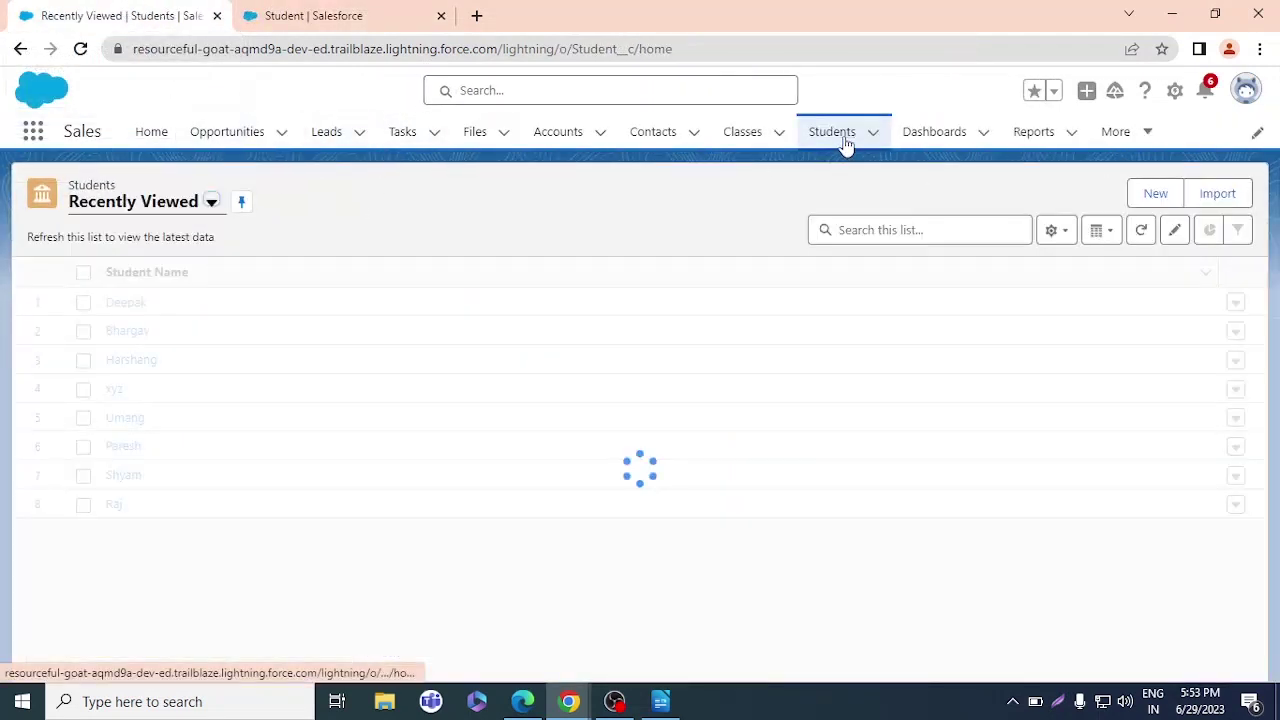
click(1168, 193)
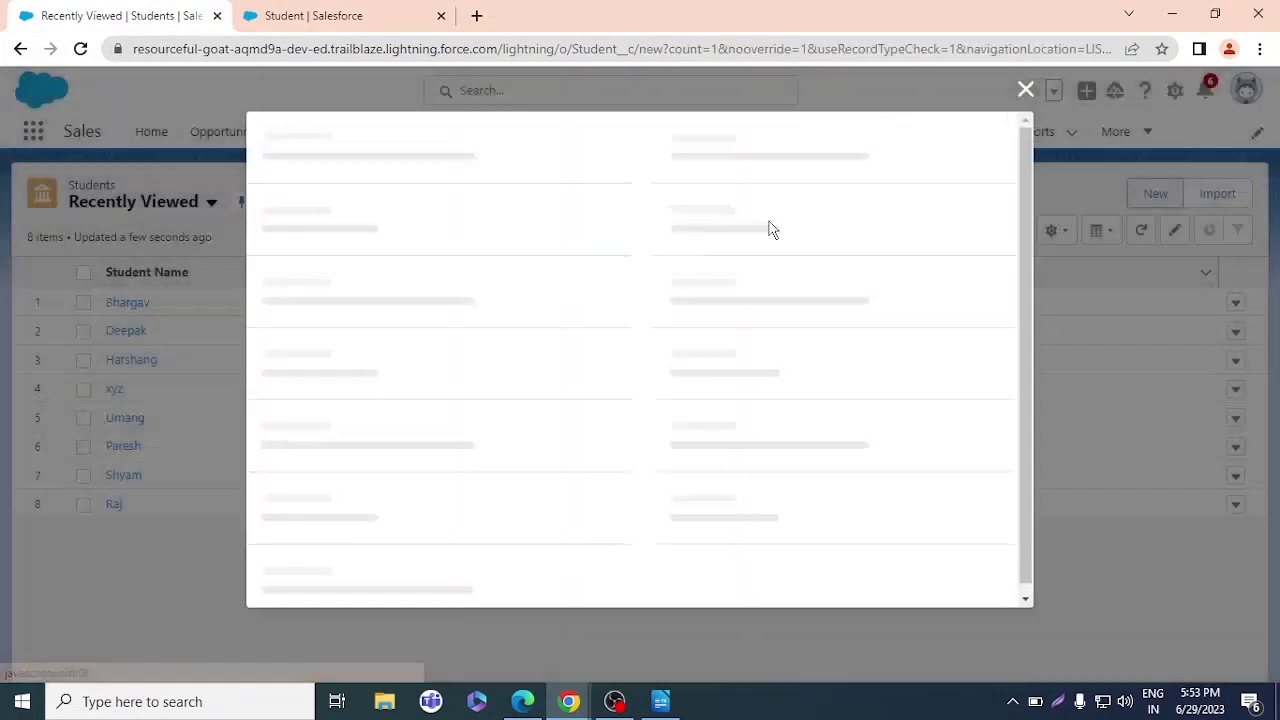
text(test)
scroll(405, 323, down, 5)
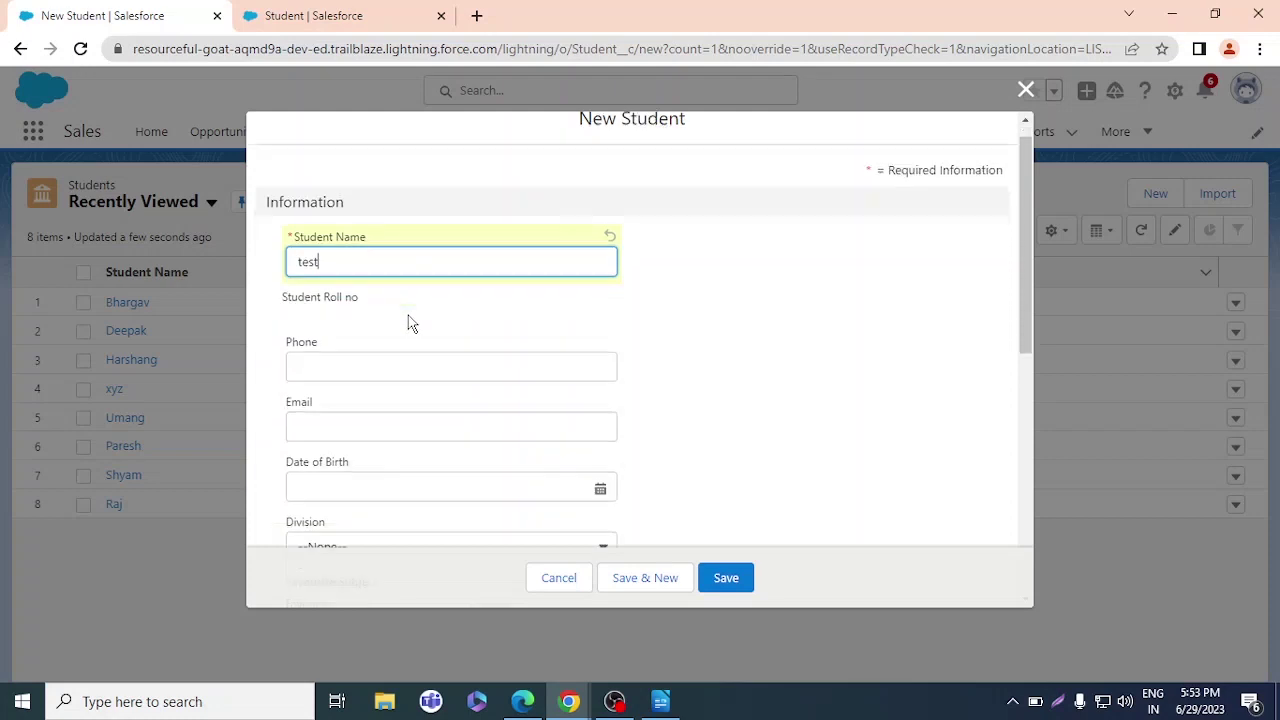
scroll(405, 323, up, 4)
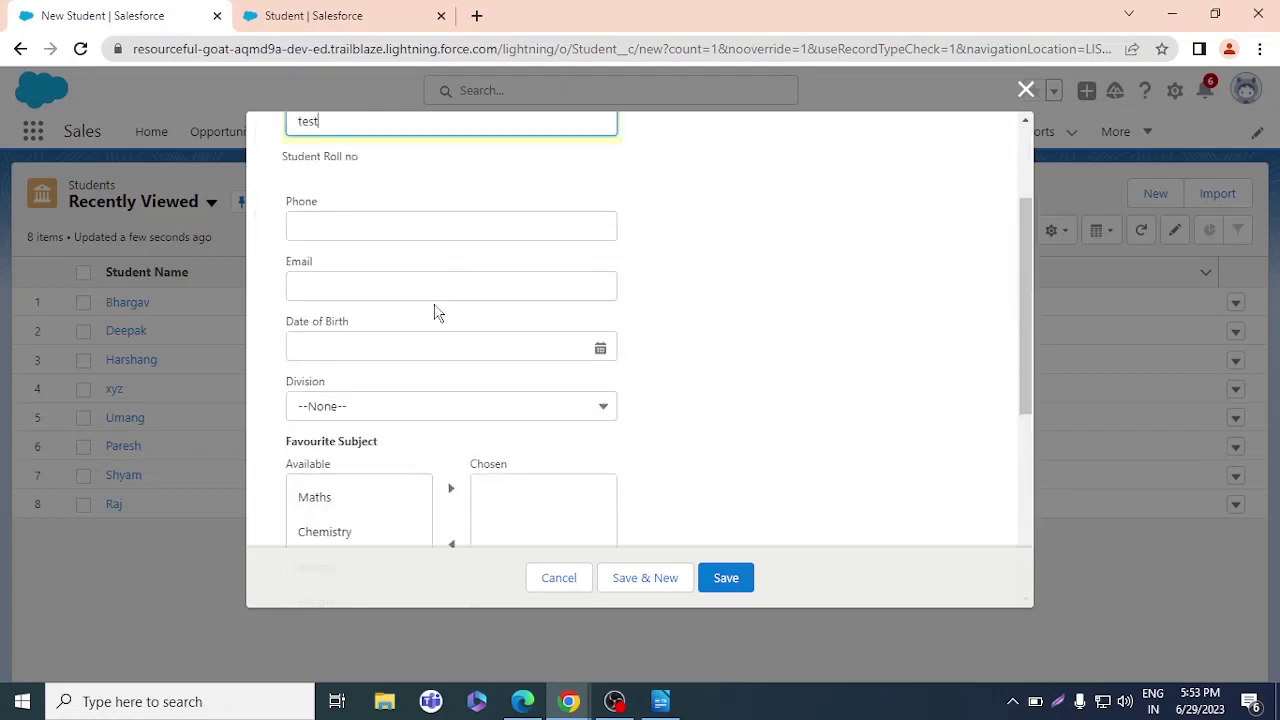
scroll(424, 324, down, 4)
click(435, 268)
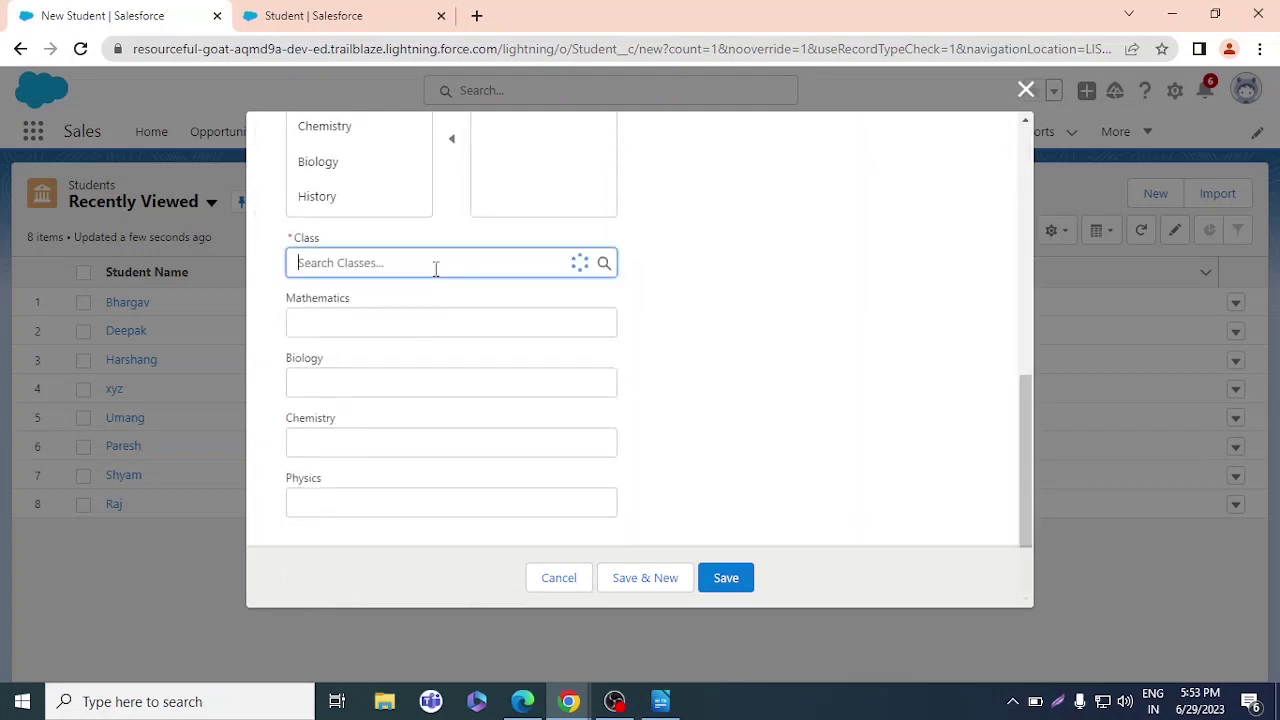
click(396, 369)
Enter marks of Mathematics 78, Biology 98, Chemistry 68 and Physics 58, save the new student and dismiss the notification
click(434, 322)
text(78)
click(458, 381)
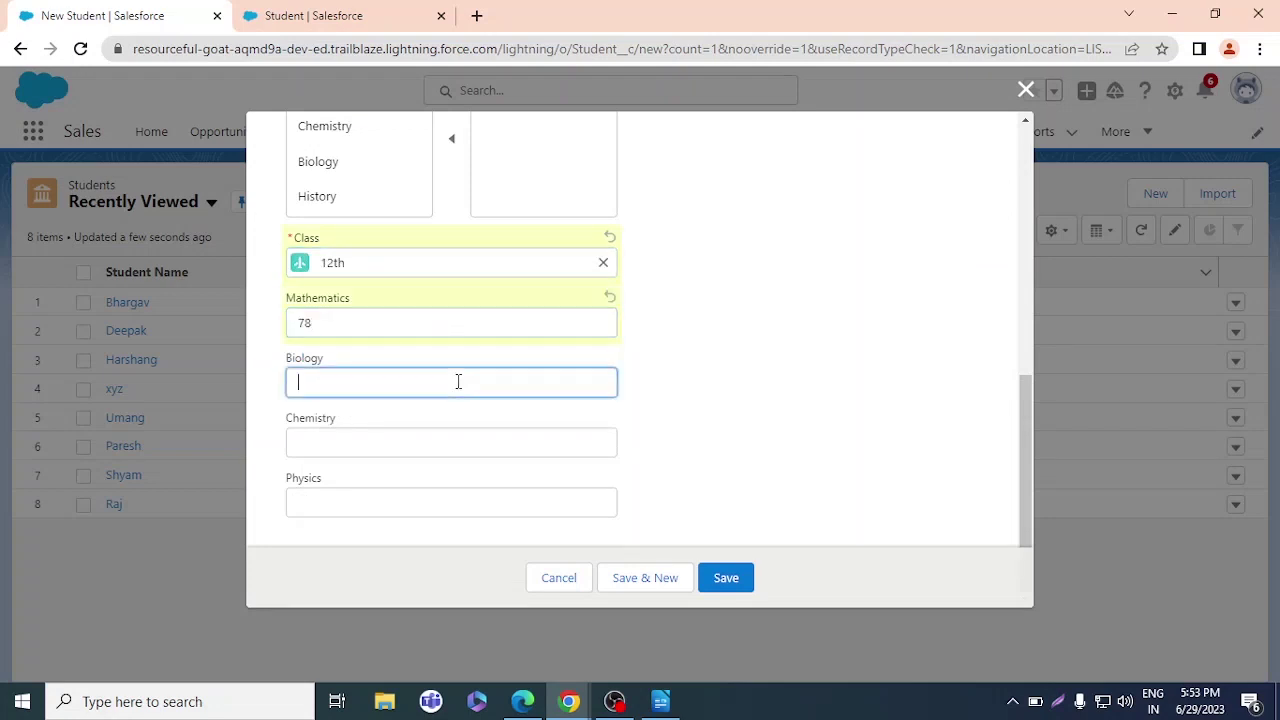
text(98)
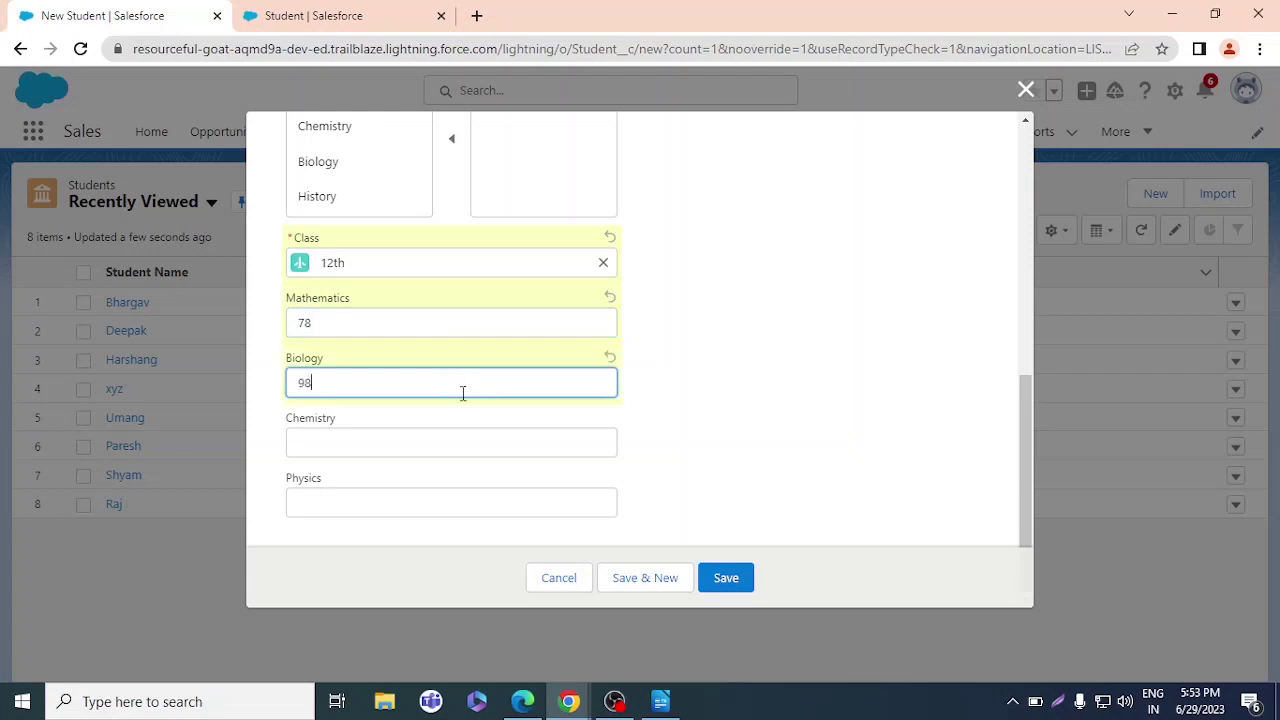
click(438, 454)
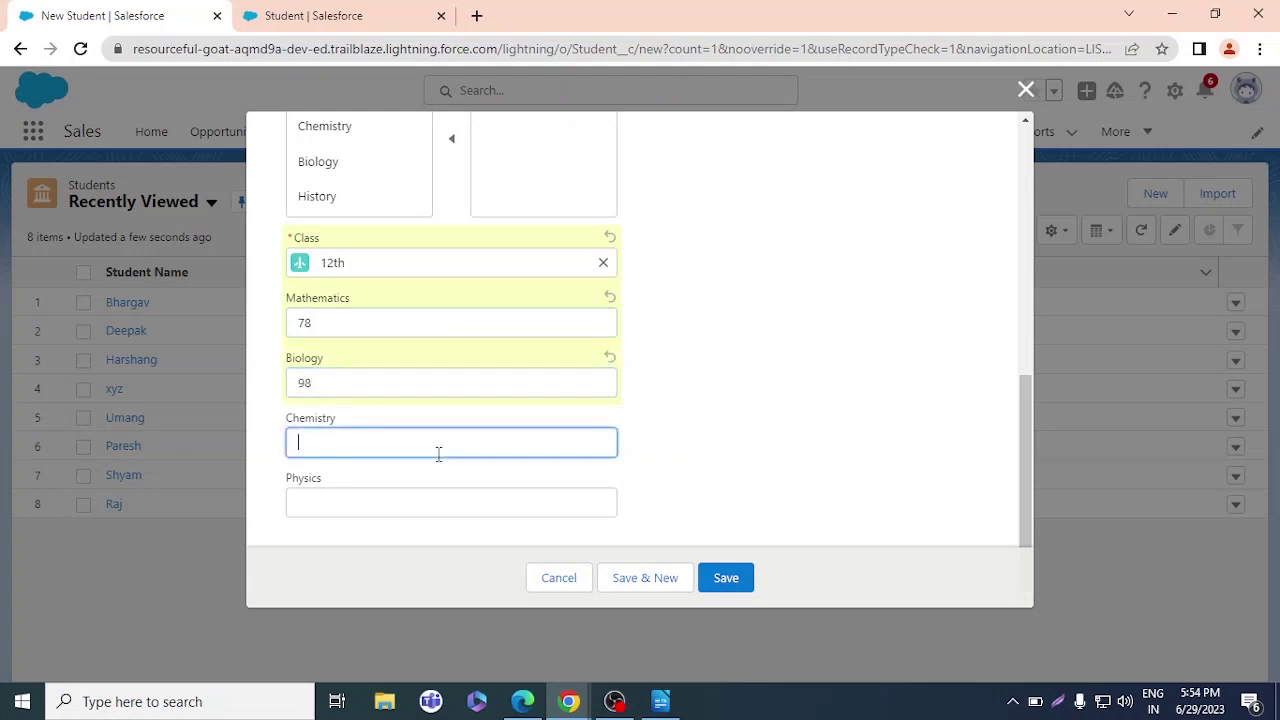
text(68)
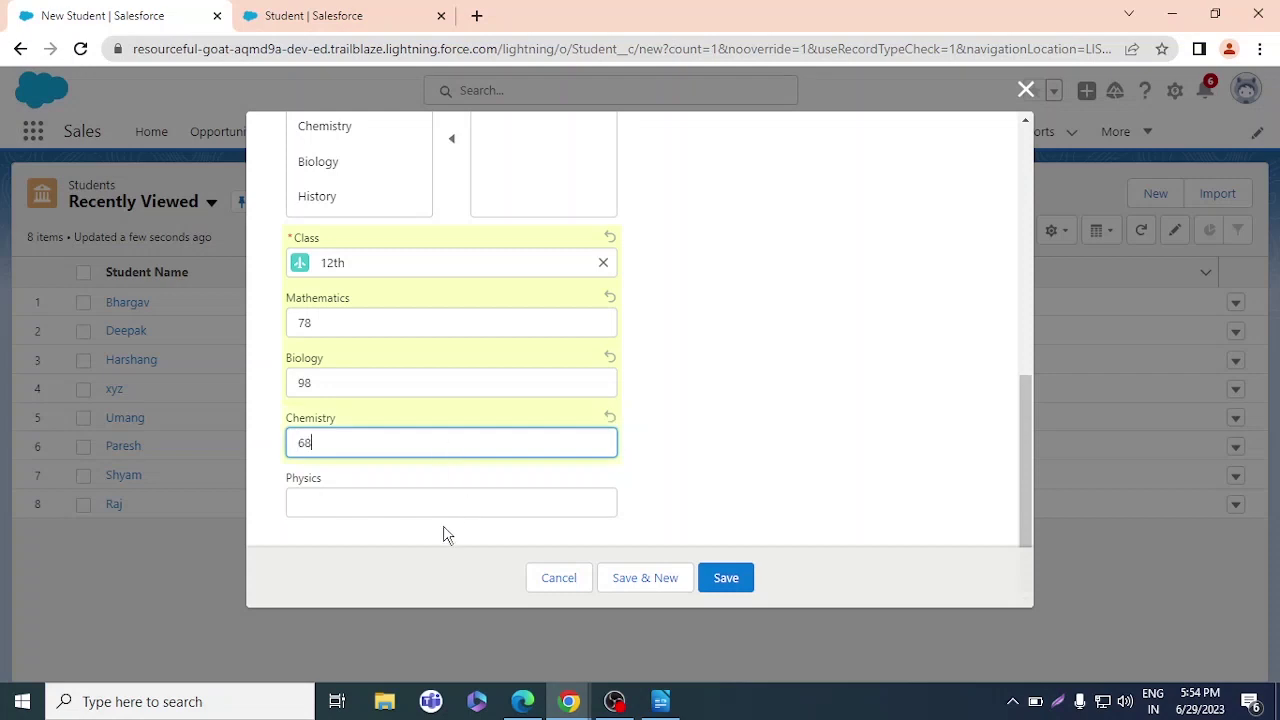
click(445, 505)
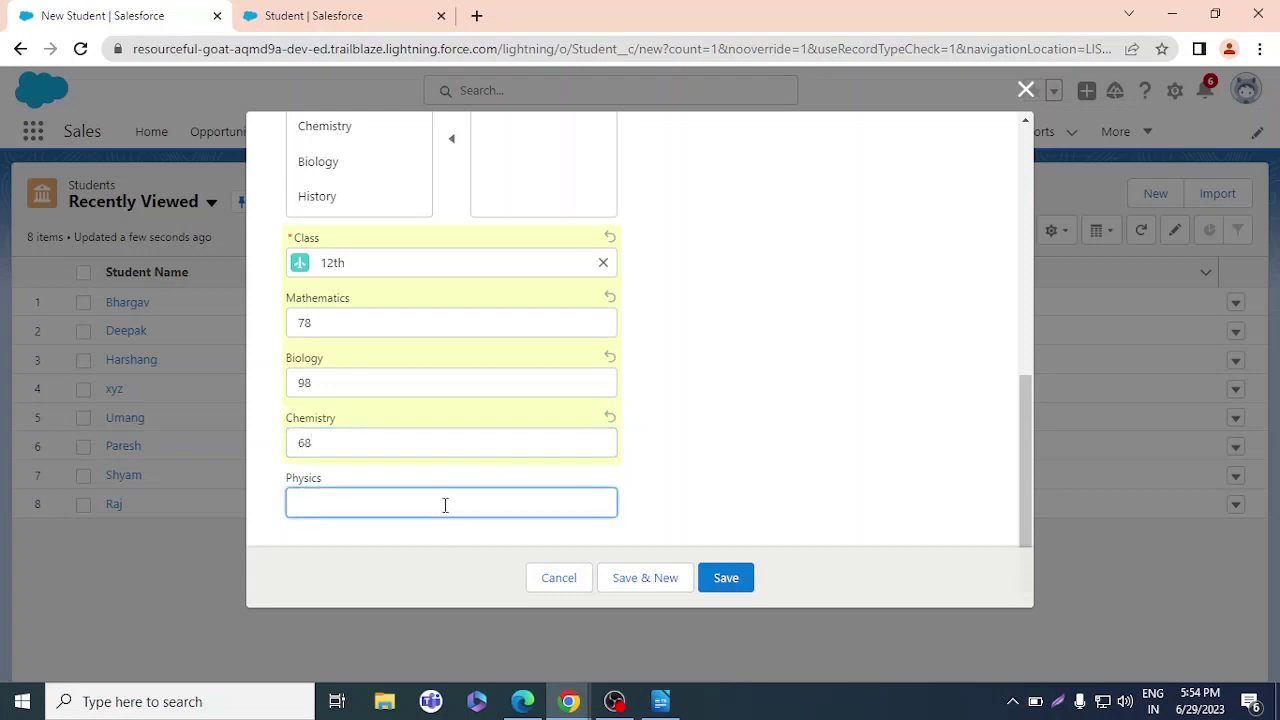
text(58)
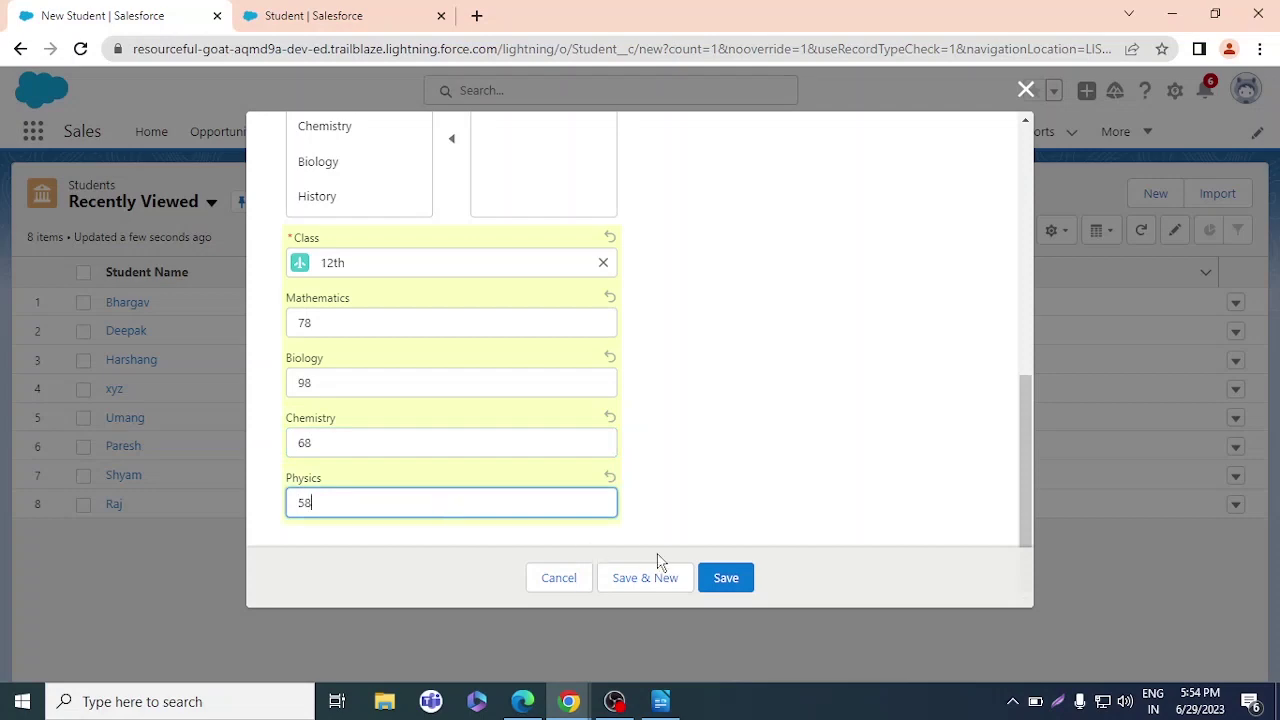
click(725, 575)
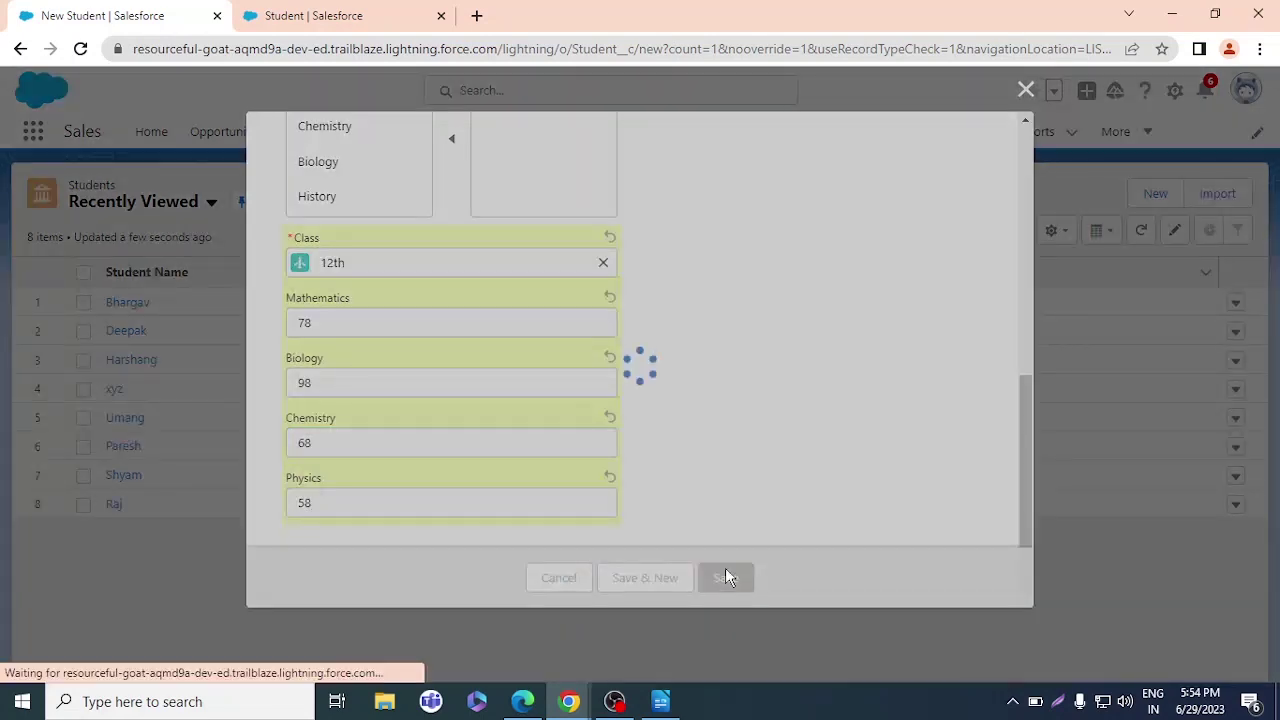
scroll(435, 413, down, 3)
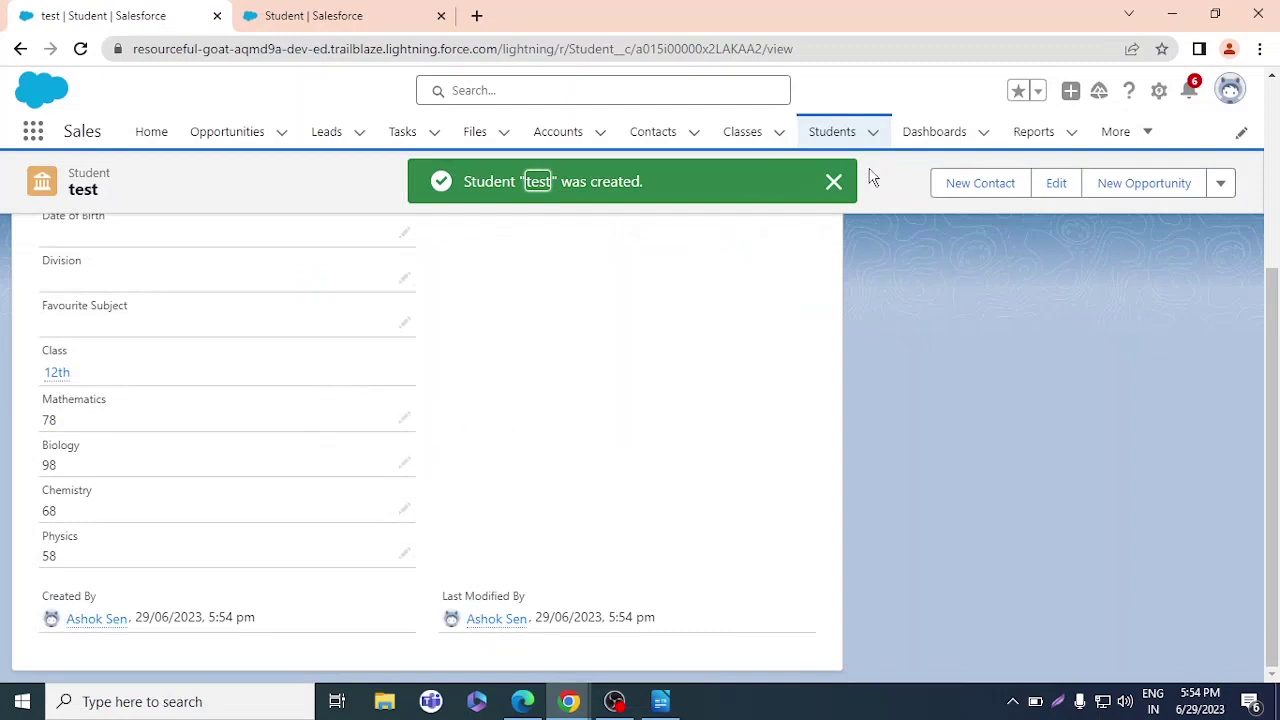
click(833, 181)
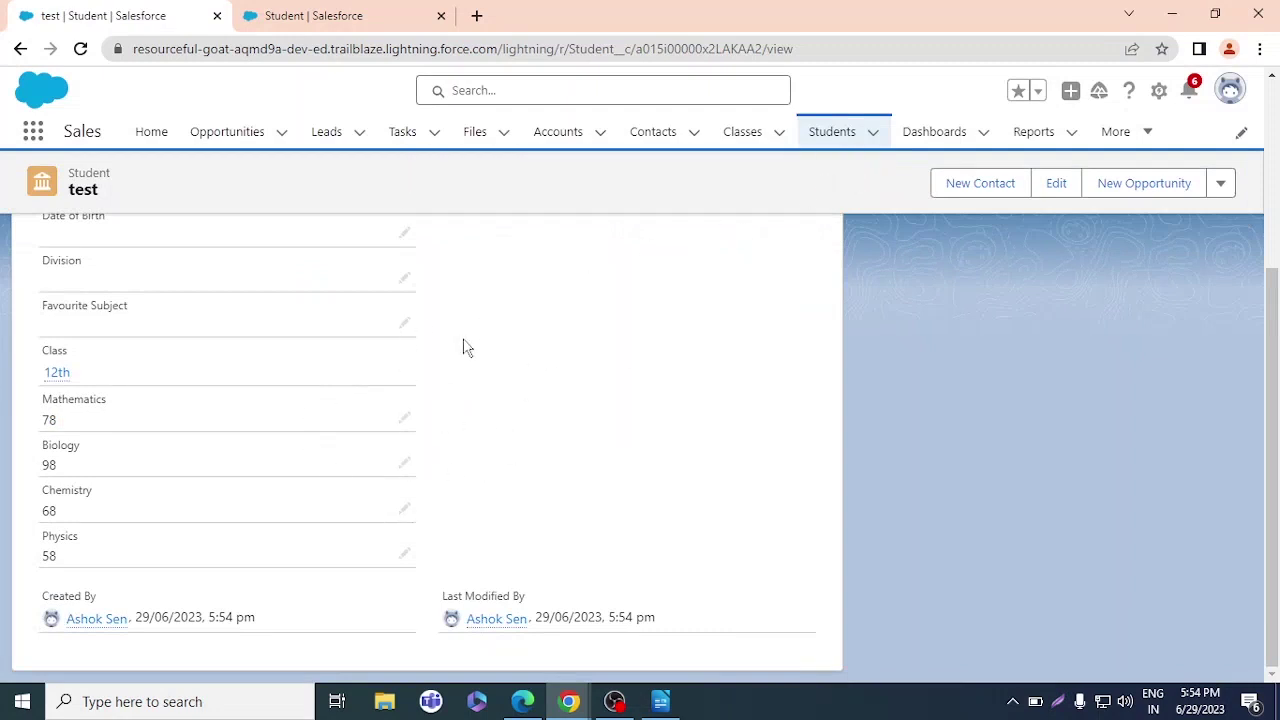
Open the third student in the Recently Viewed list and check the subject mark fields
click(830, 131)
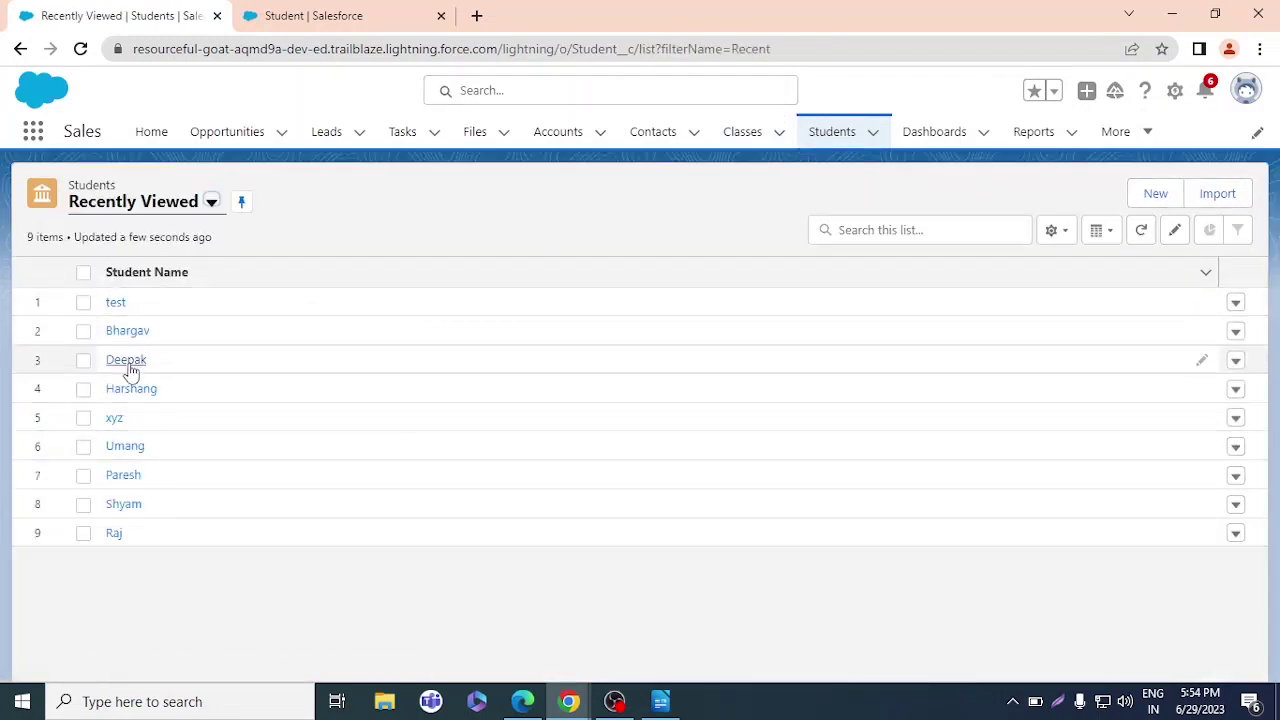
click(129, 362)
scroll(358, 404, down, 3)
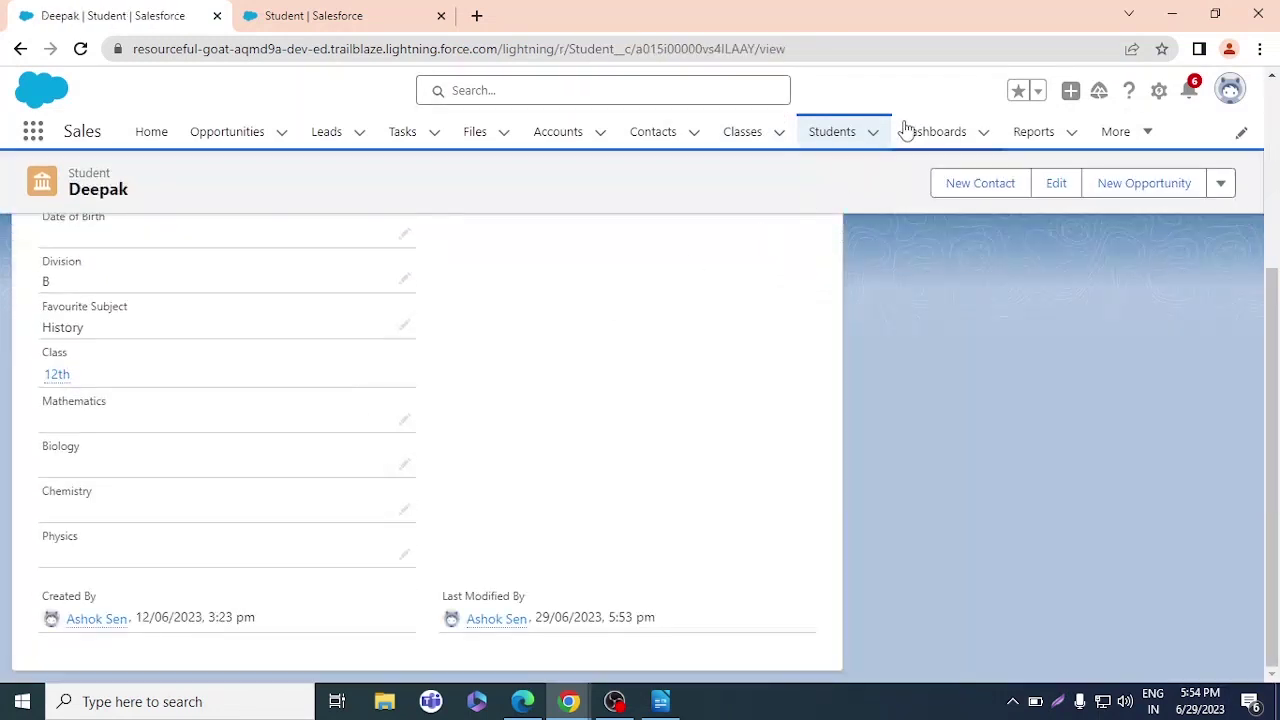
Open the sixth student in the Recently Viewed list and save a Mathematics mark of 98
click(838, 133)
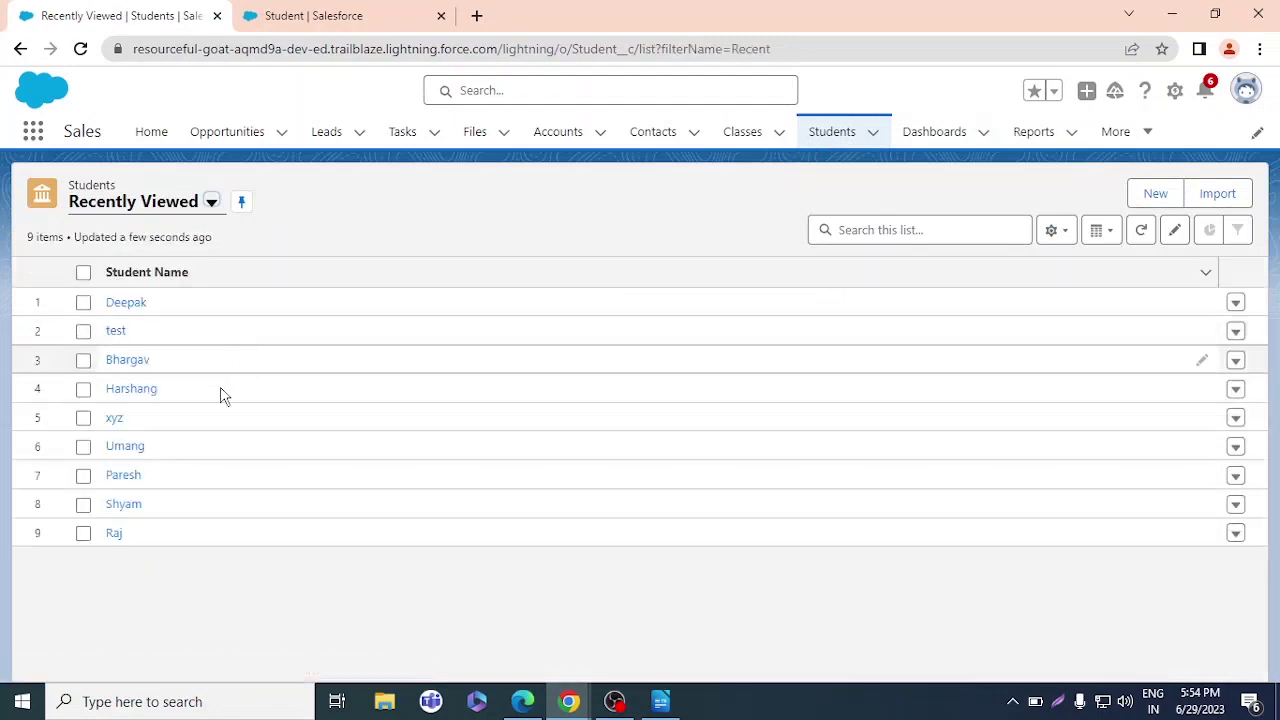
click(126, 446)
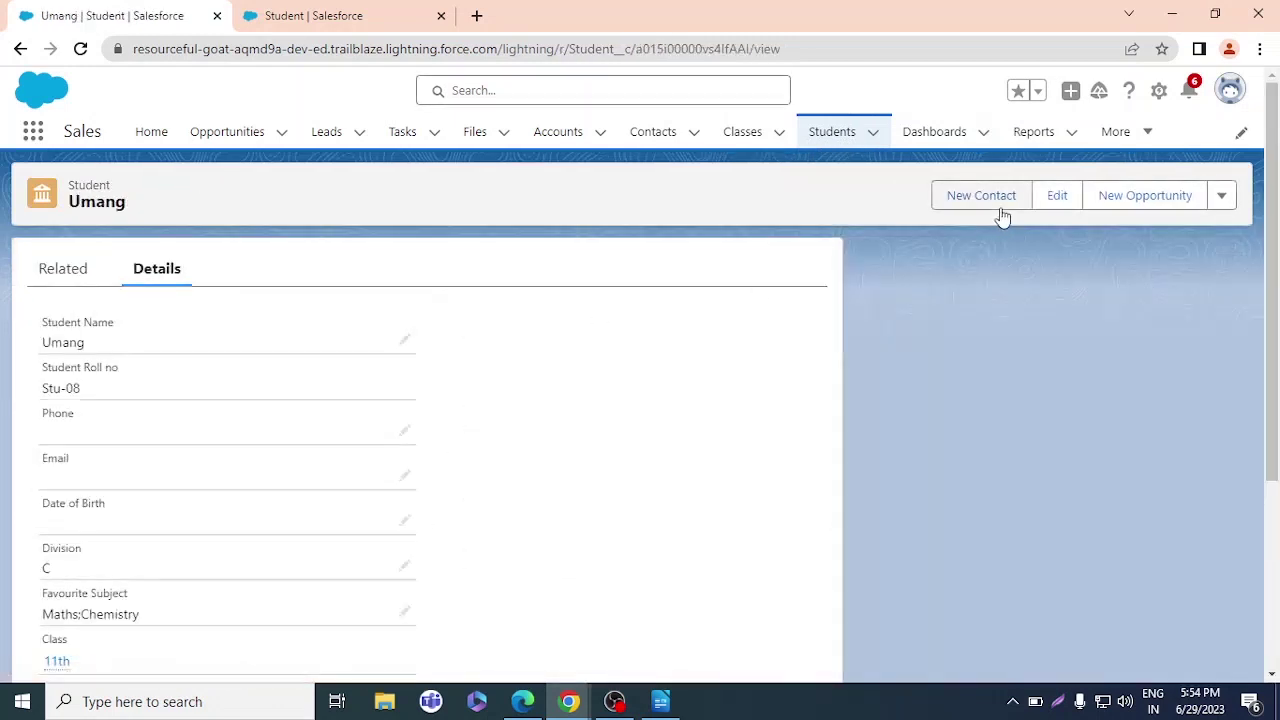
scroll(200, 440, down, 3)
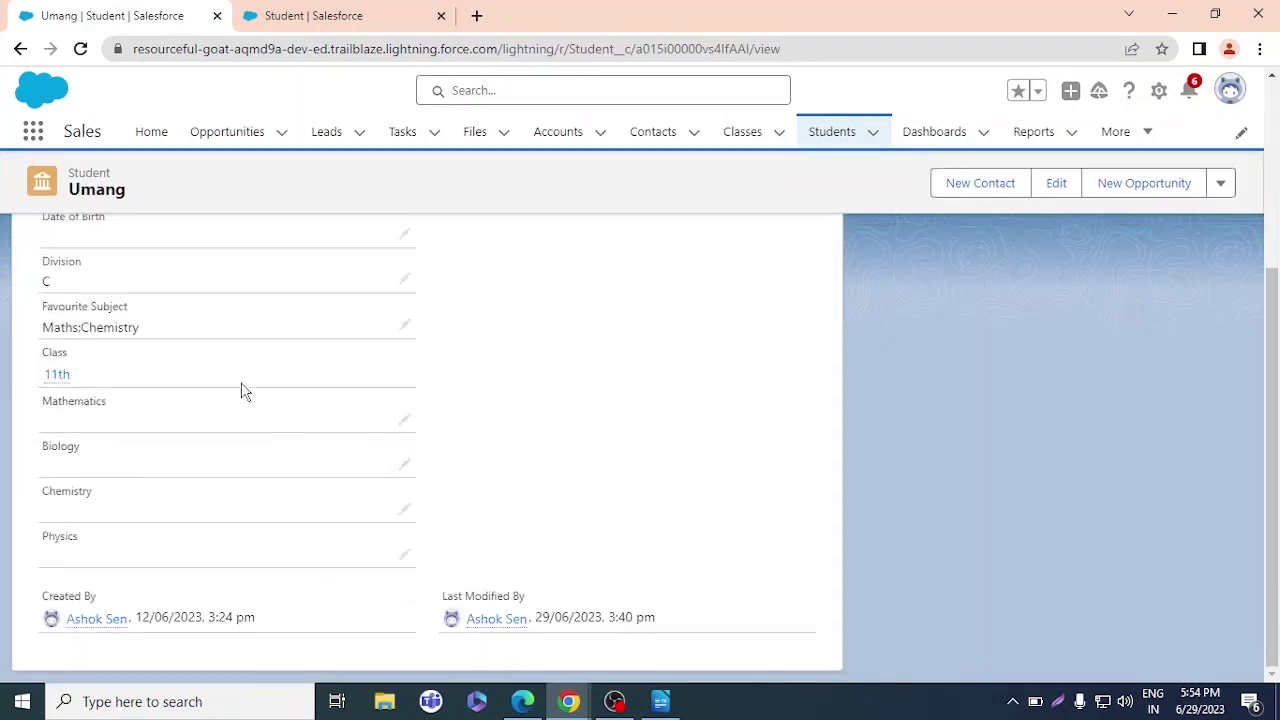
click(404, 420)
text(98)
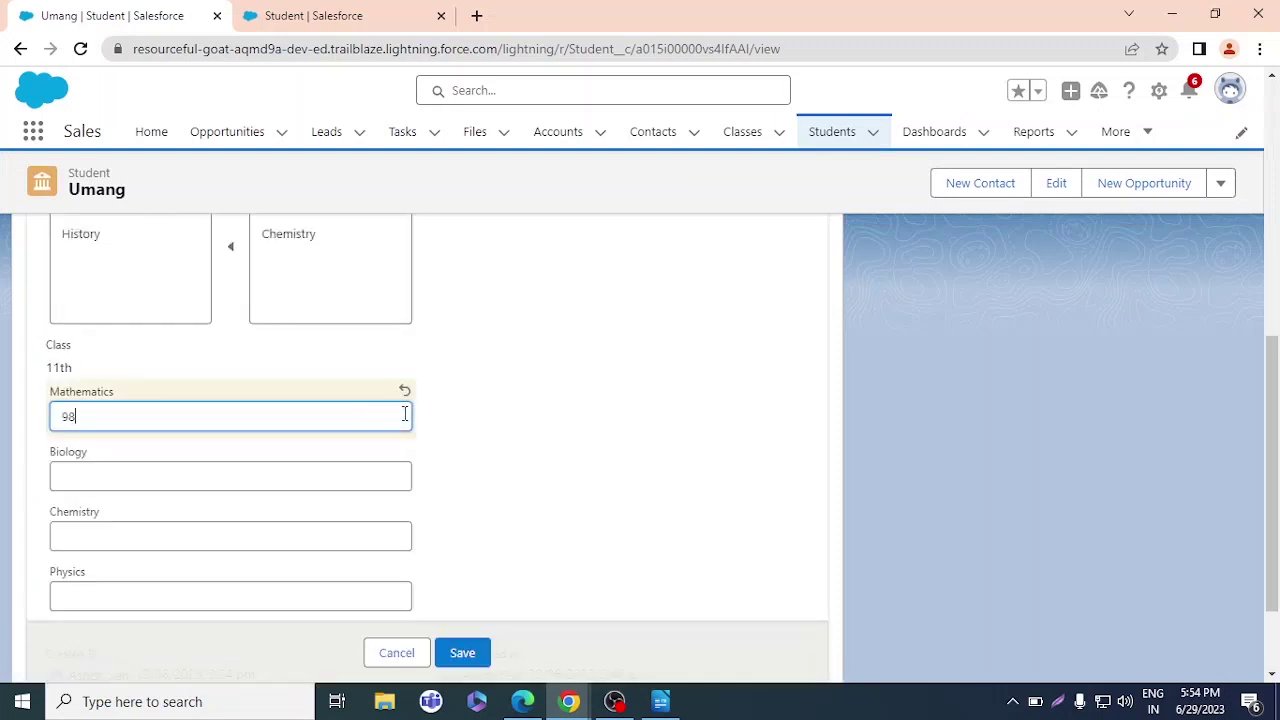
click(468, 650)
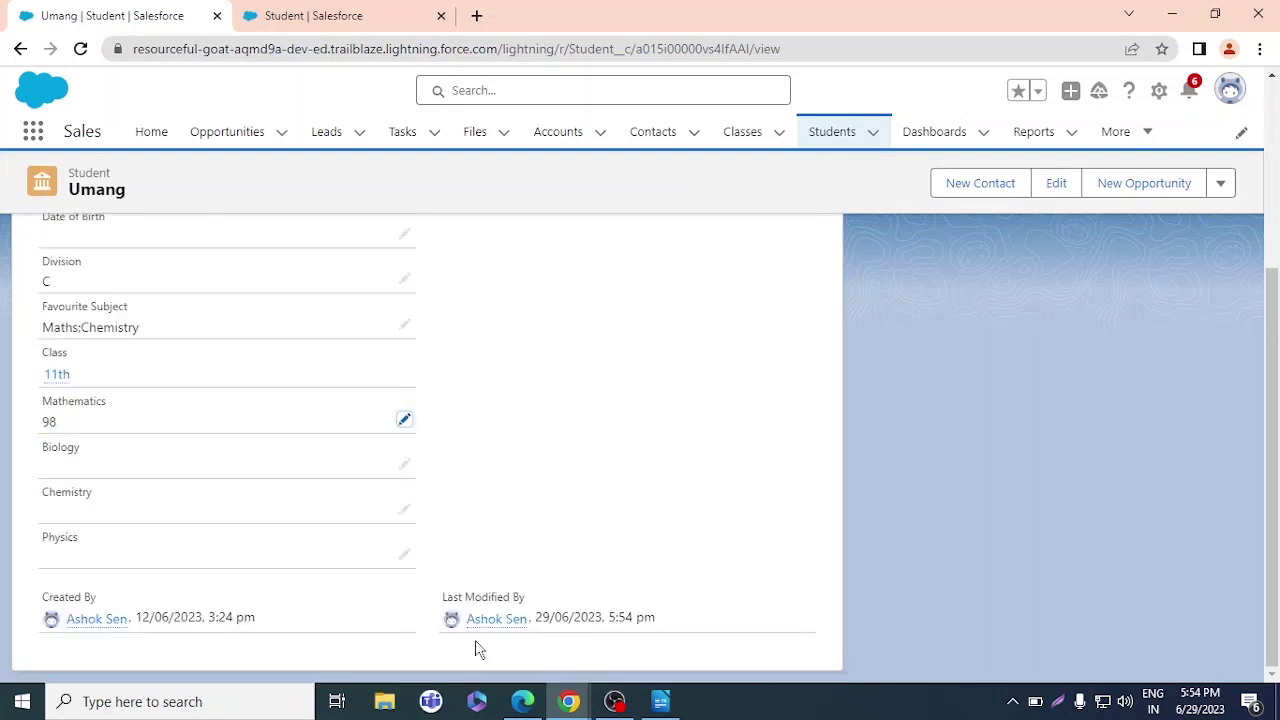
Reopen the "test" student record from the Students list and review its details and subject marks
click(828, 138)
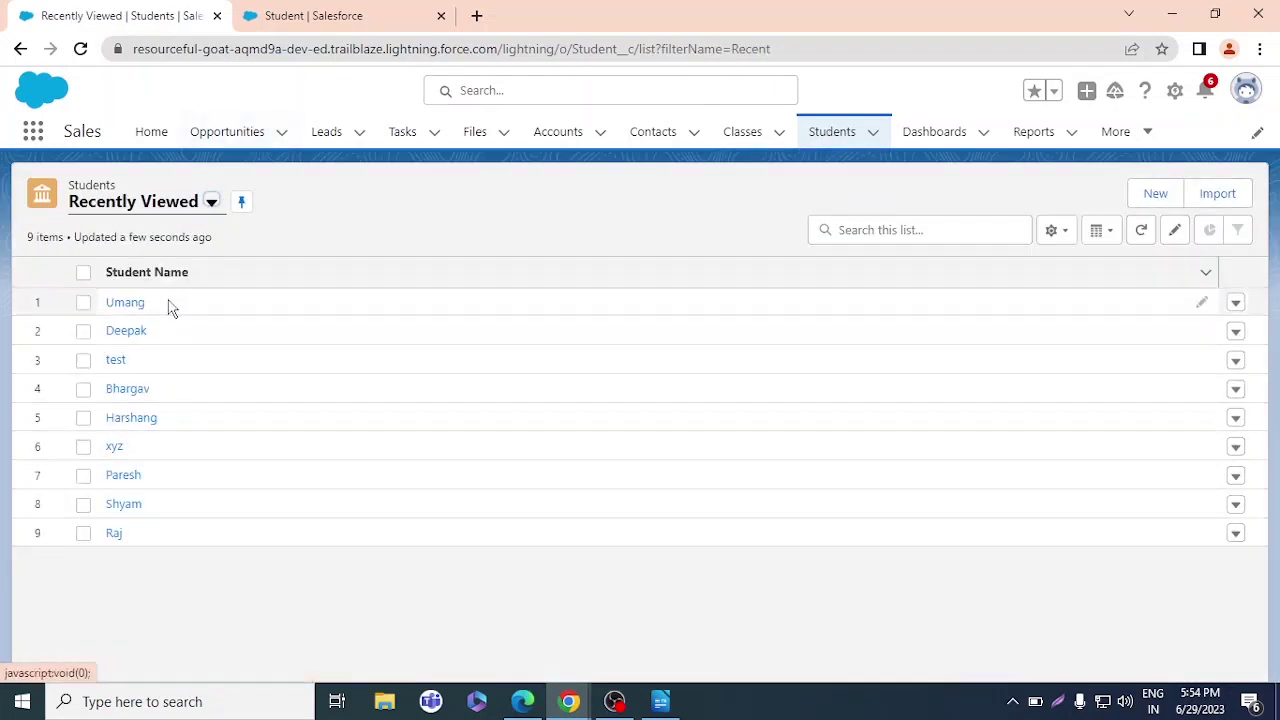
click(125, 363)
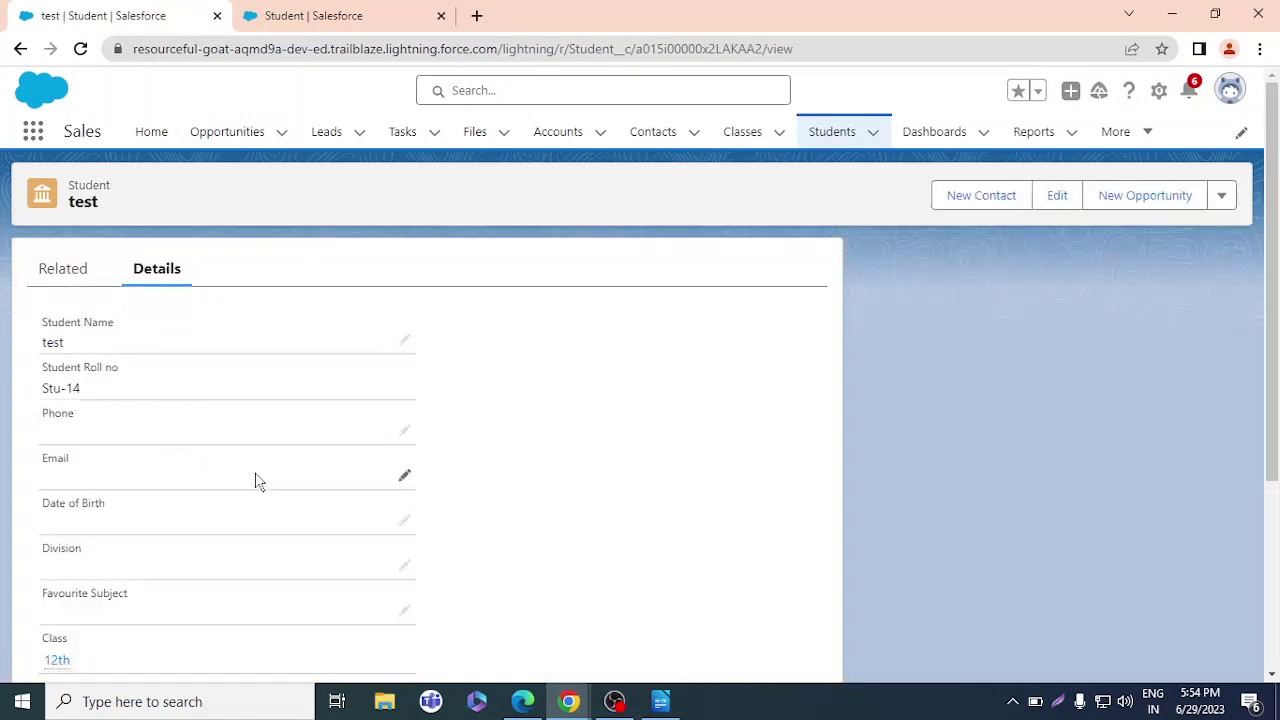
scroll(260, 485, down, 3)
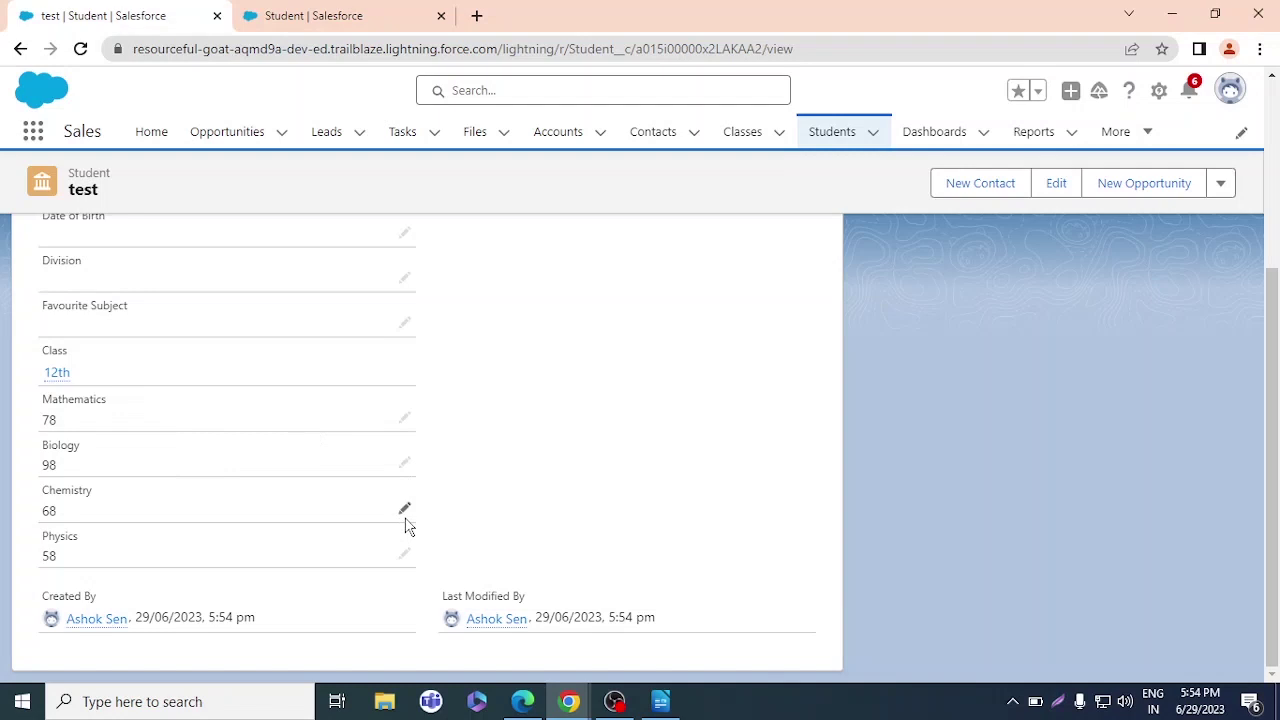
scroll(406, 526, up, 3)
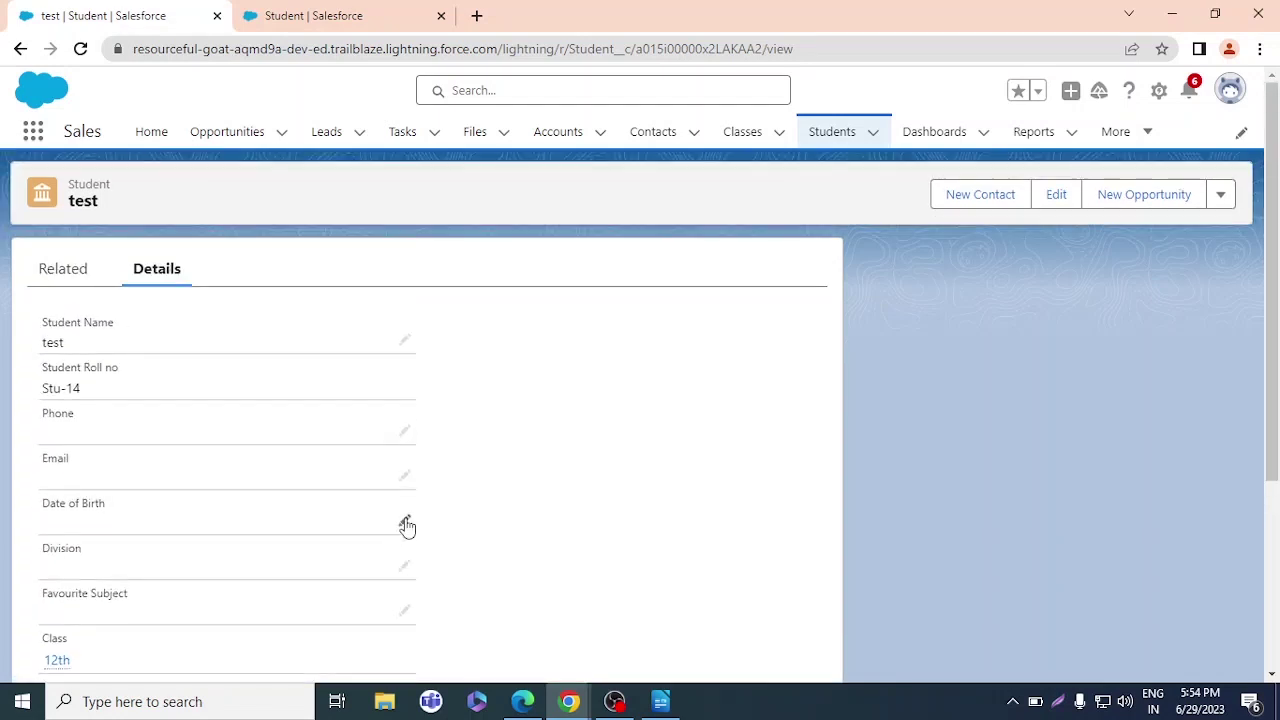
scroll(557, 548, down, 3)
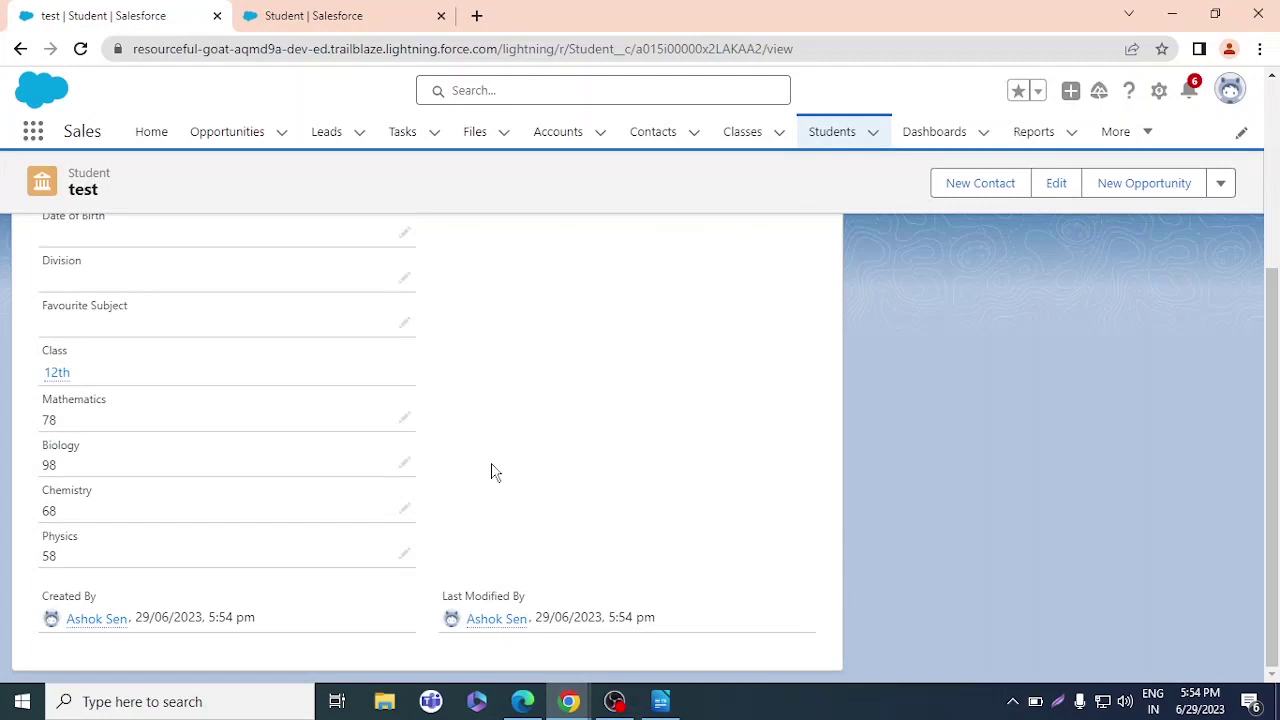
Switch to the LibreOffice Writer notes, read the Use Formula Fields passage on calculations, and return to the Salesforce student record in Chrome
key(alt+Tab)
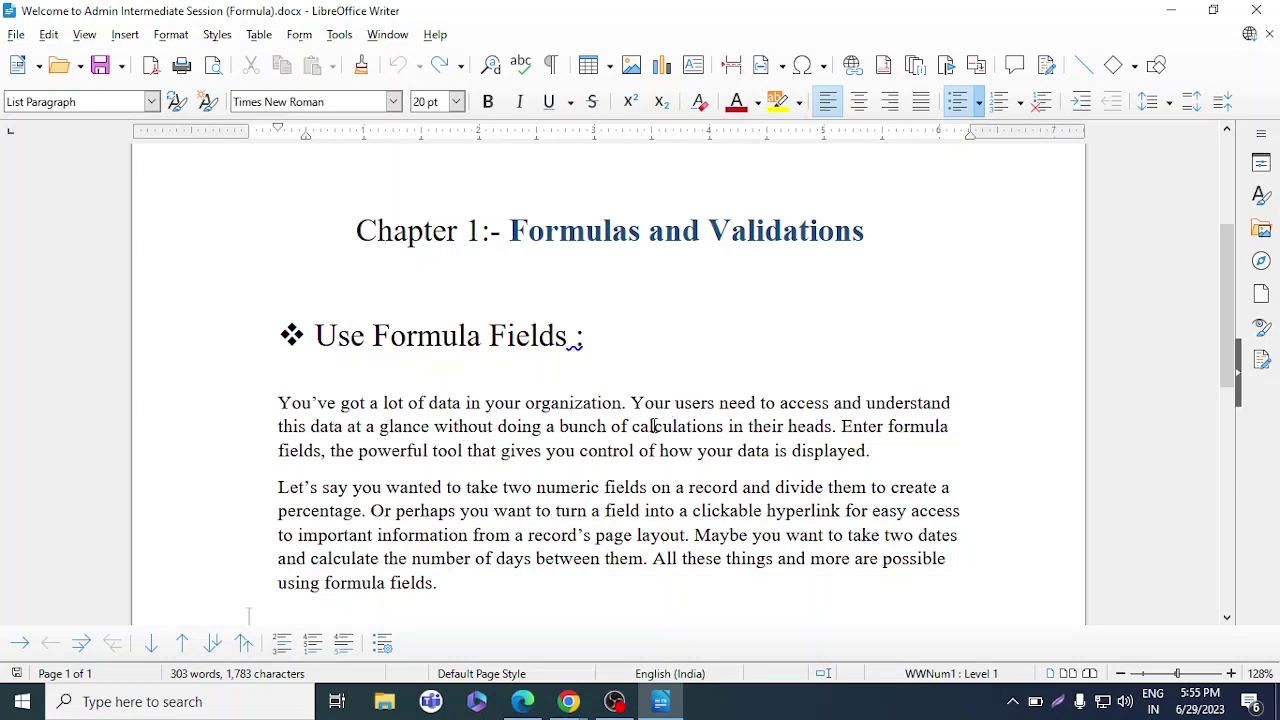
drag(634, 428, 680, 428)
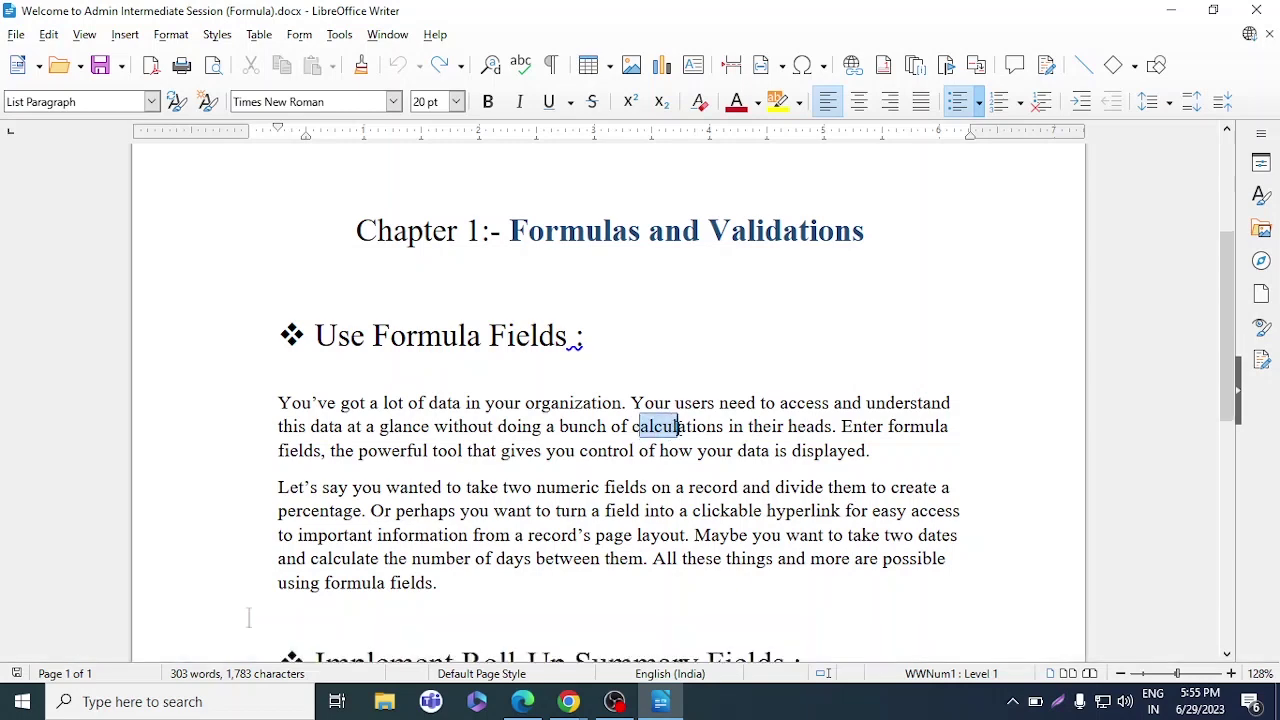
click(697, 424)
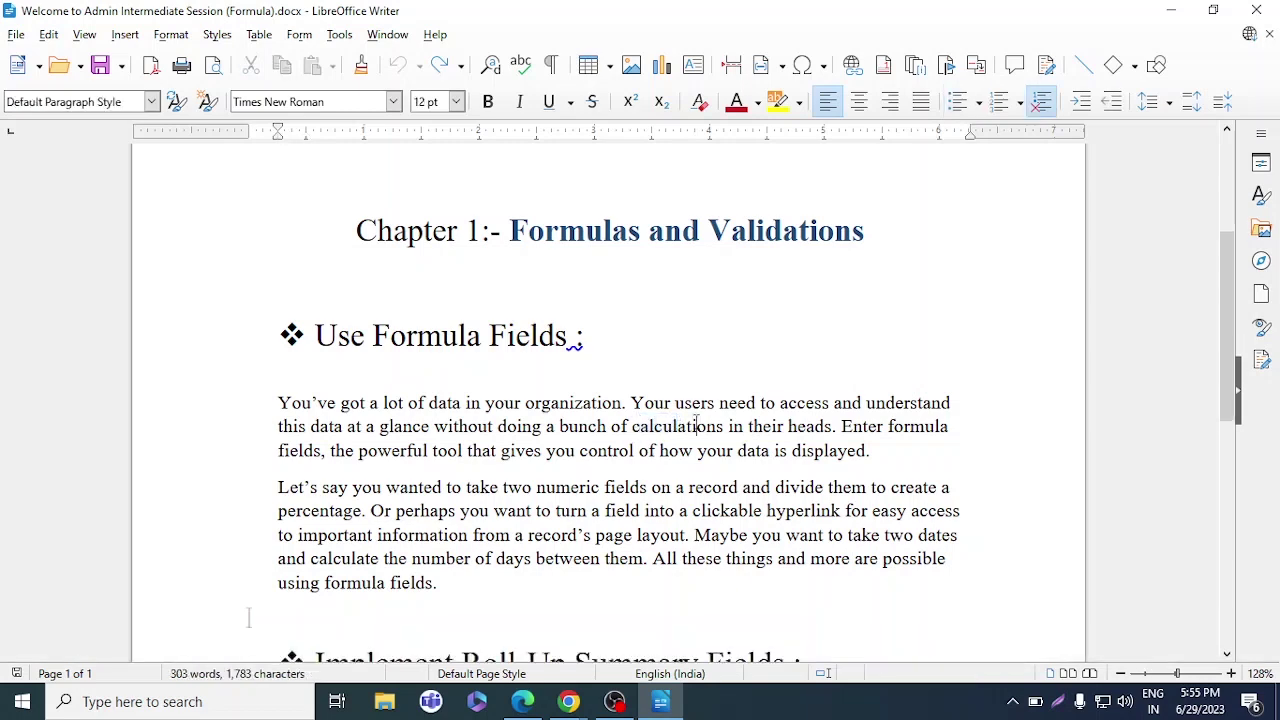
key(alt+Tab)
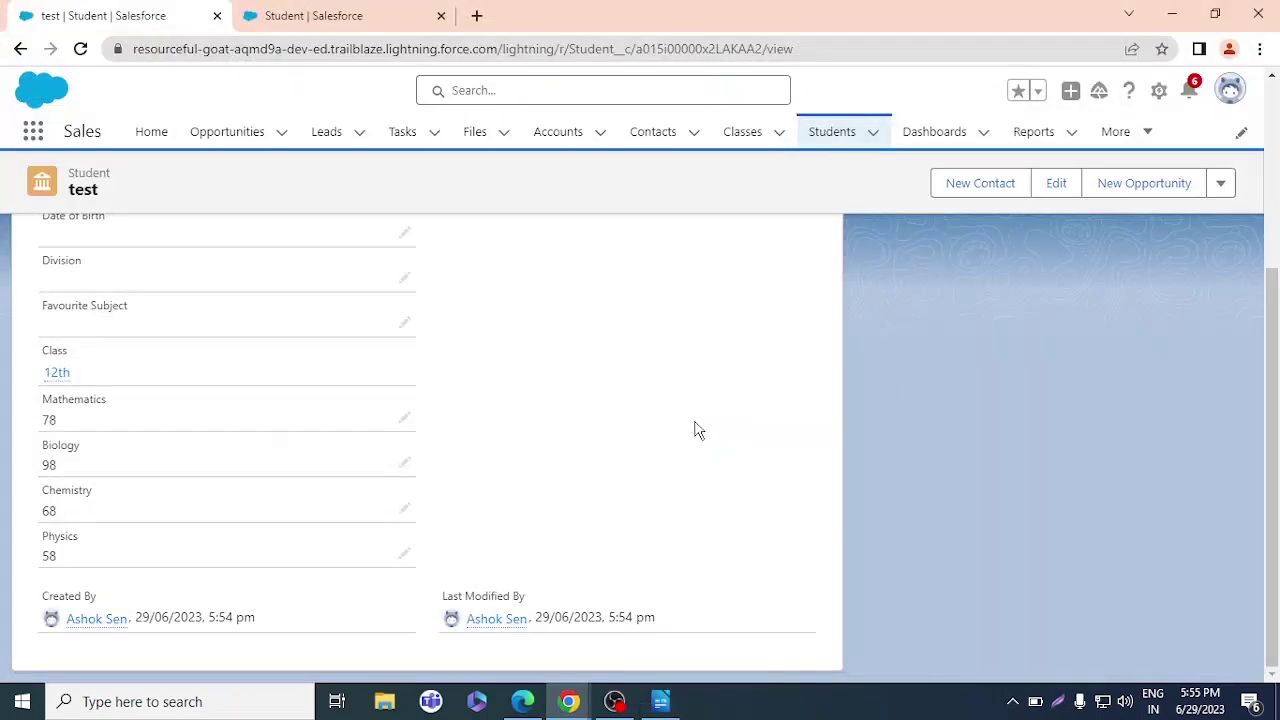
Start a new custom field on the Student object in Setup, choosing Formula as its data type
click(314, 14)
click(101, 333)
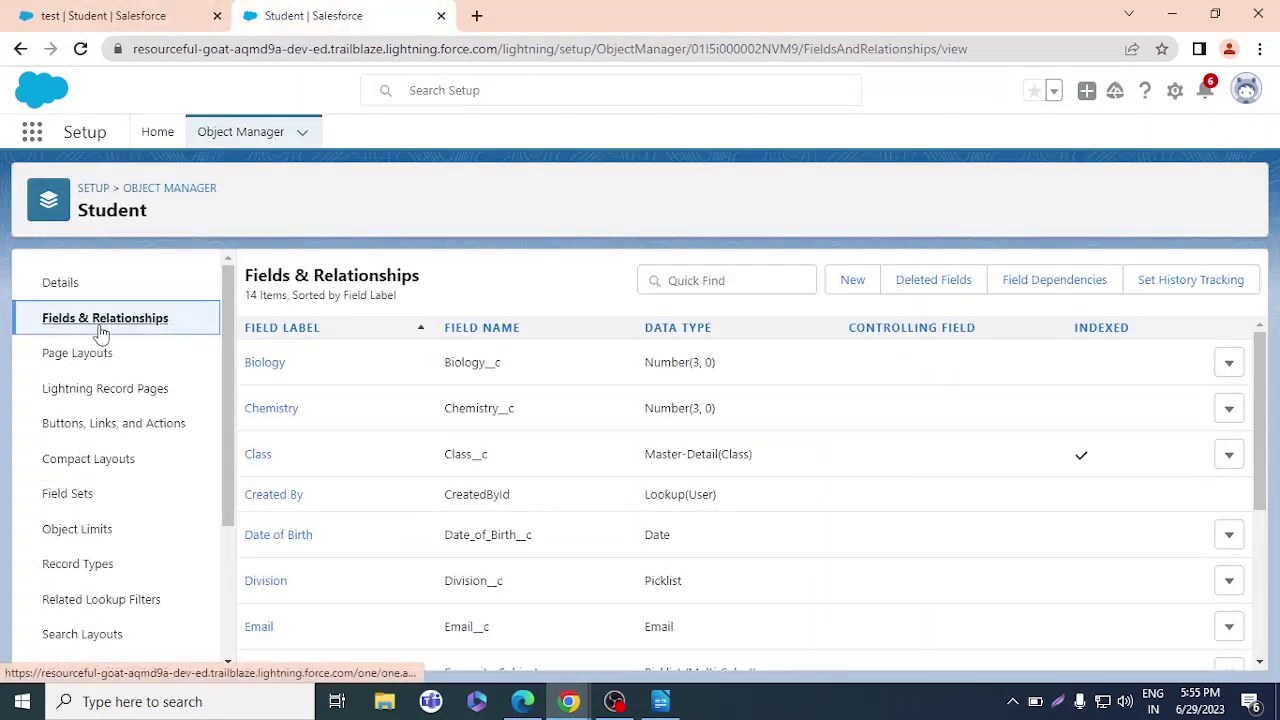
click(855, 282)
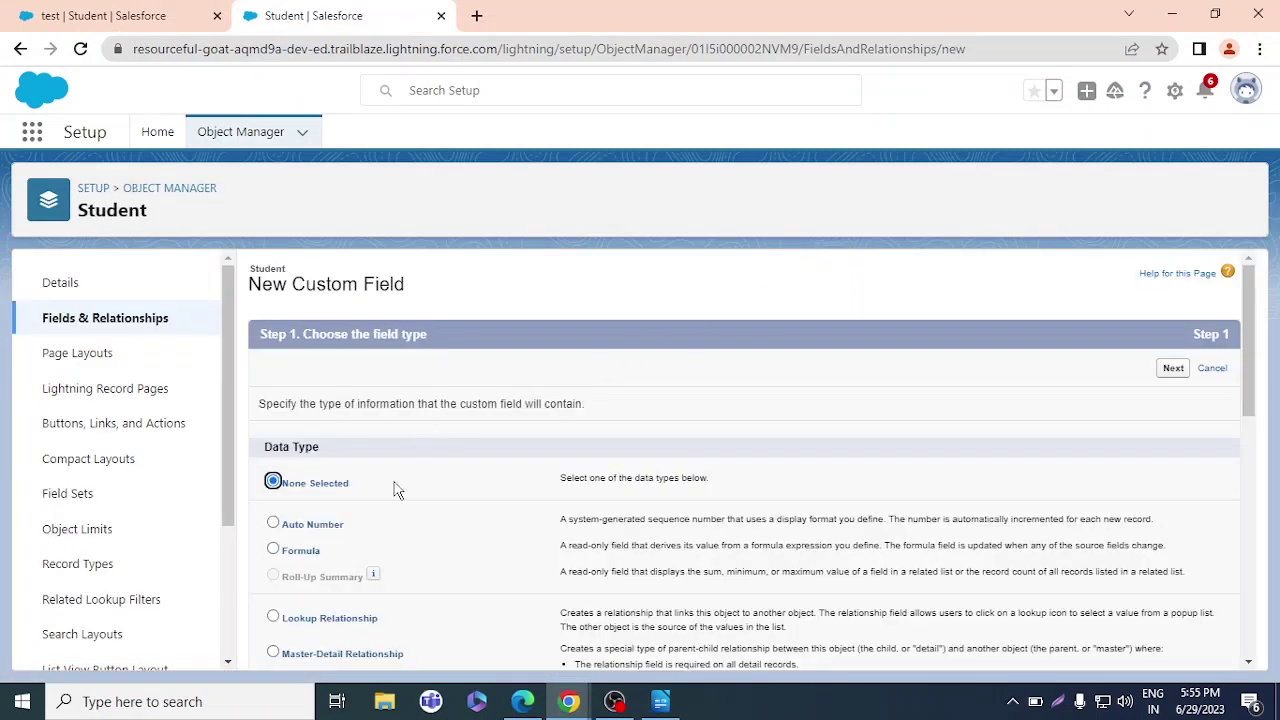
click(298, 550)
drag(1256, 283, 1256, 356)
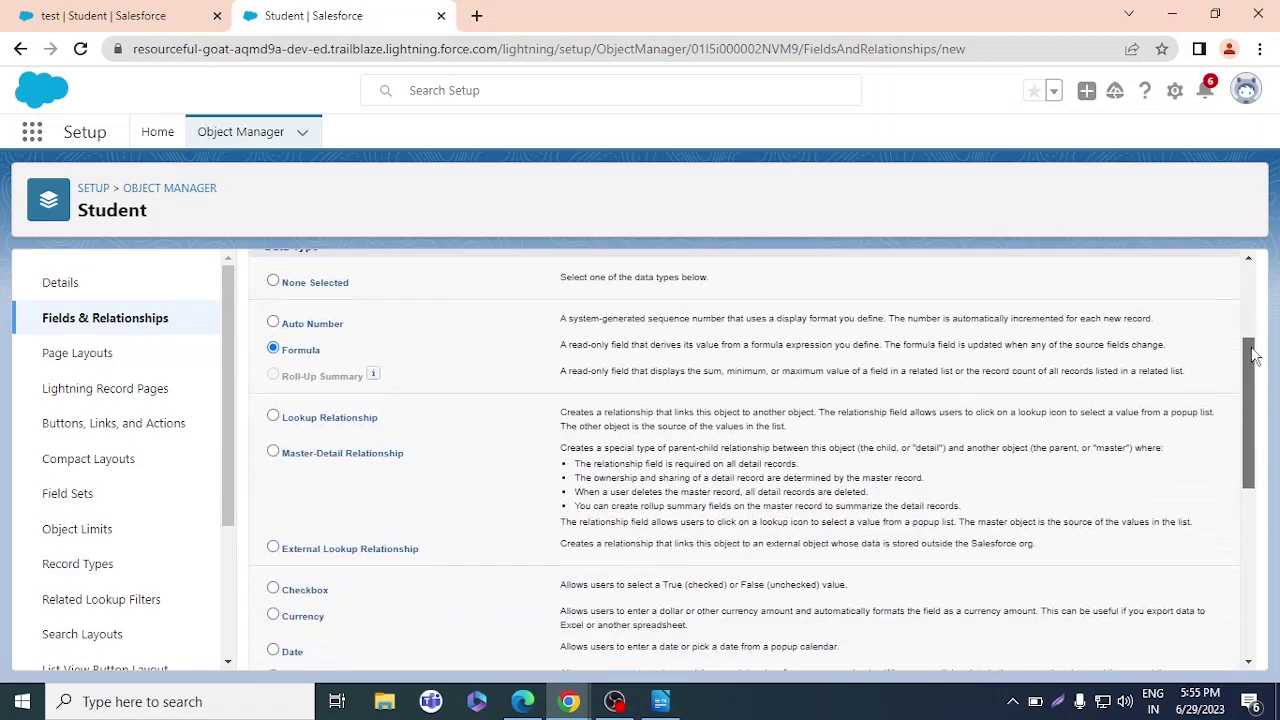
click(1174, 370)
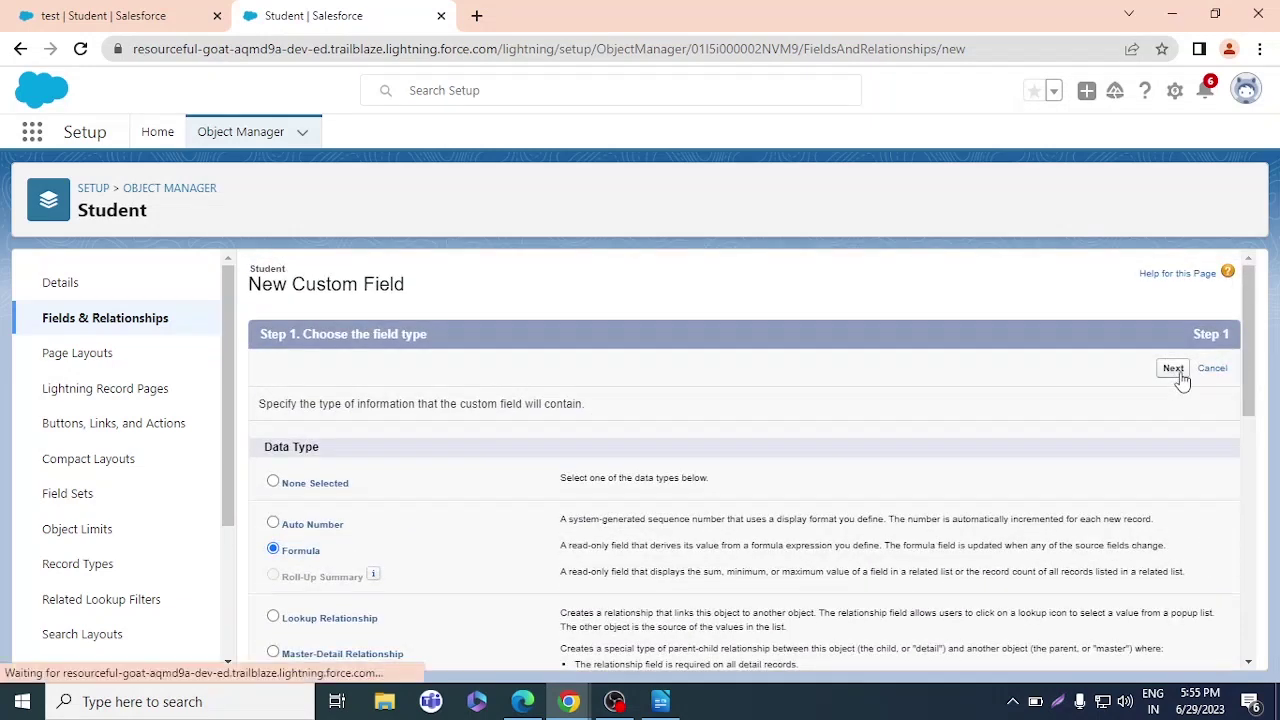
Give the formula field the label and name Percentage, set its return type to Percent, and continue to the formula entry
click(568, 405)
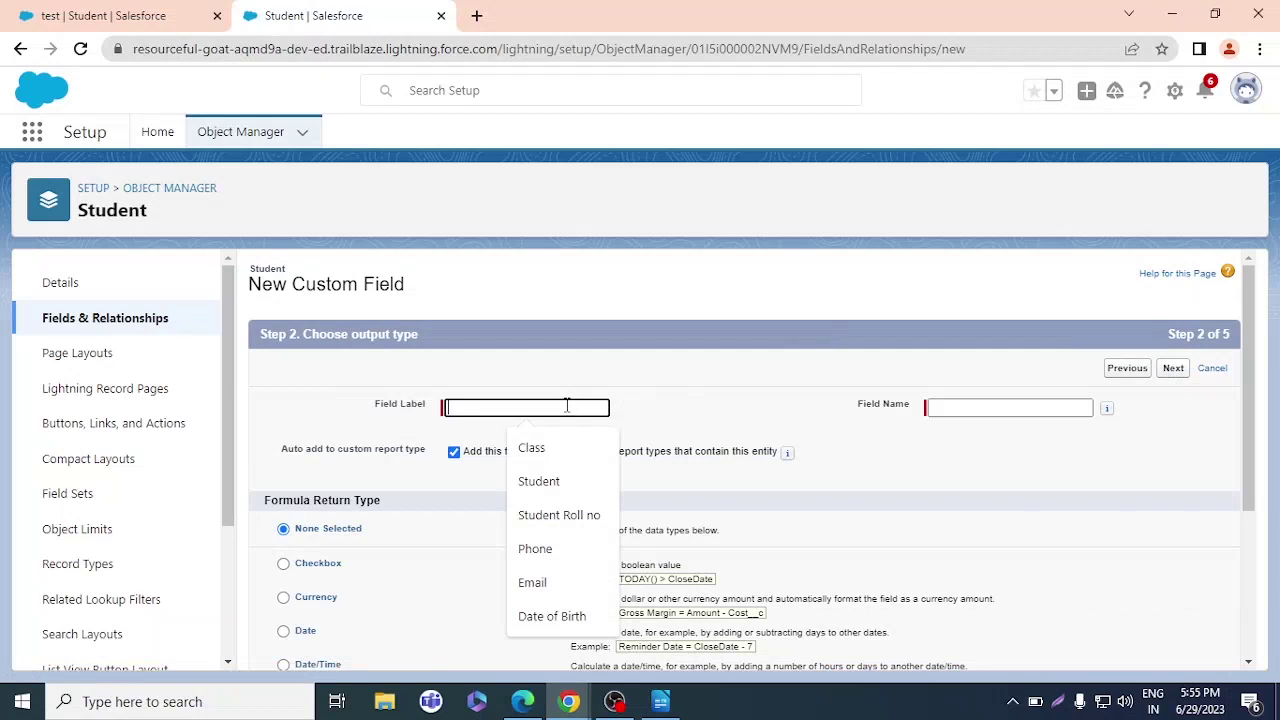
text(Percentage)
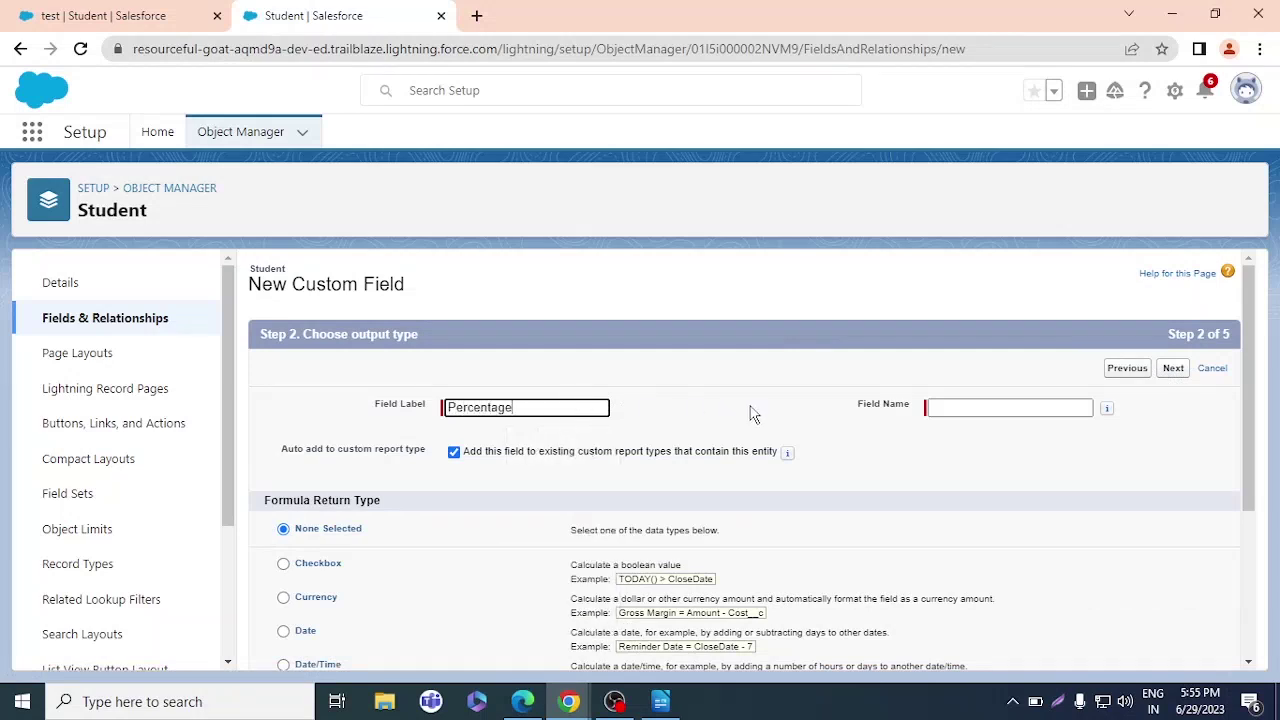
click(1005, 407)
scroll(437, 430, down, 1)
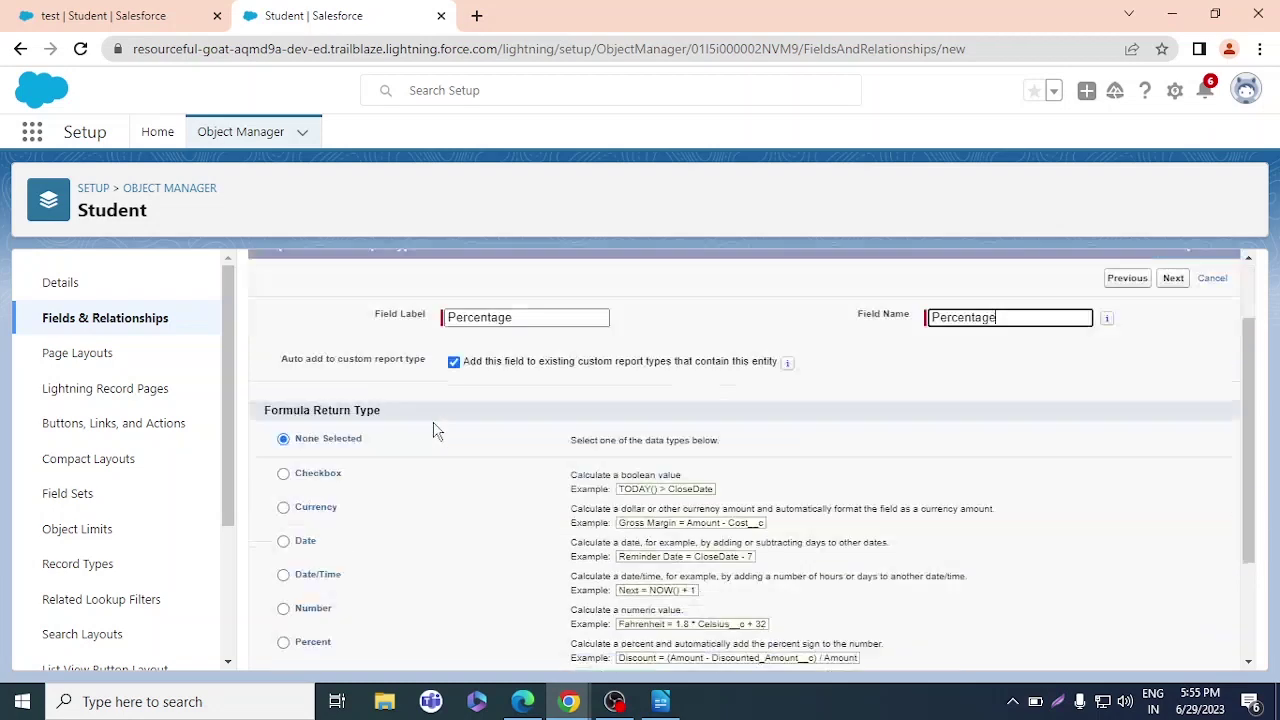
scroll(437, 430, down, 2)
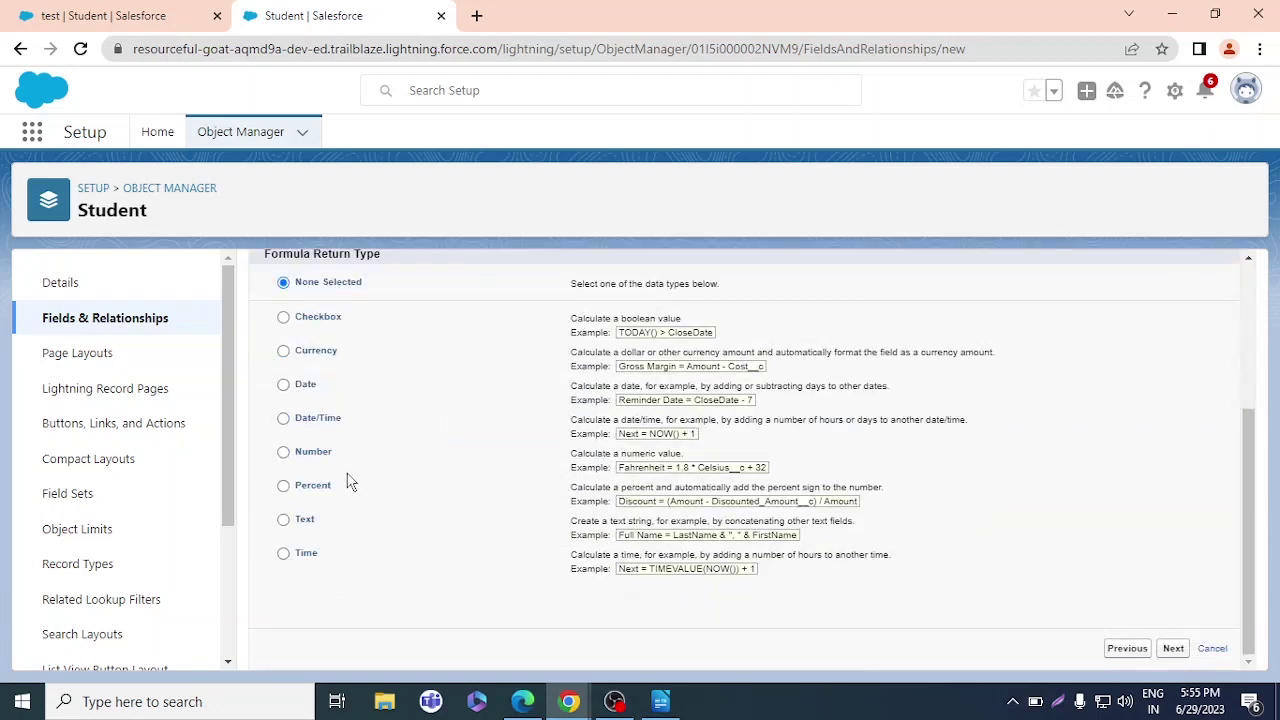
click(284, 486)
scroll(357, 460, up, 3)
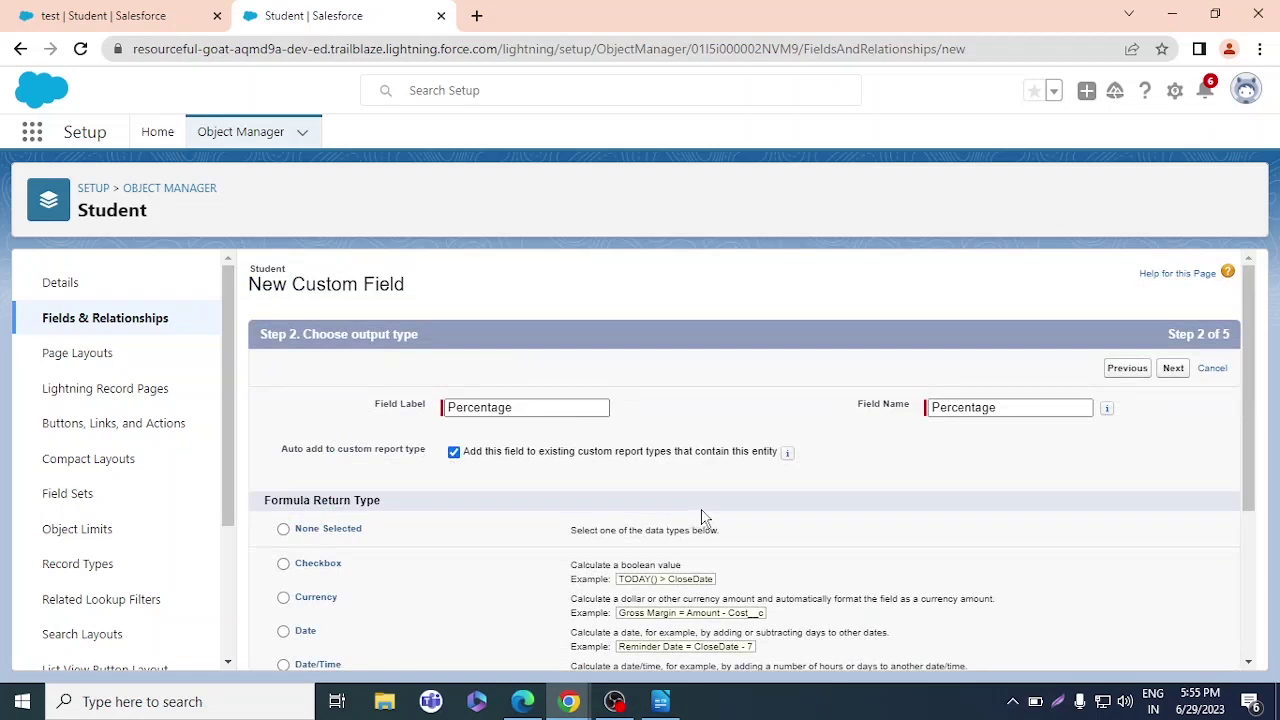
scroll(702, 517, down, 3)
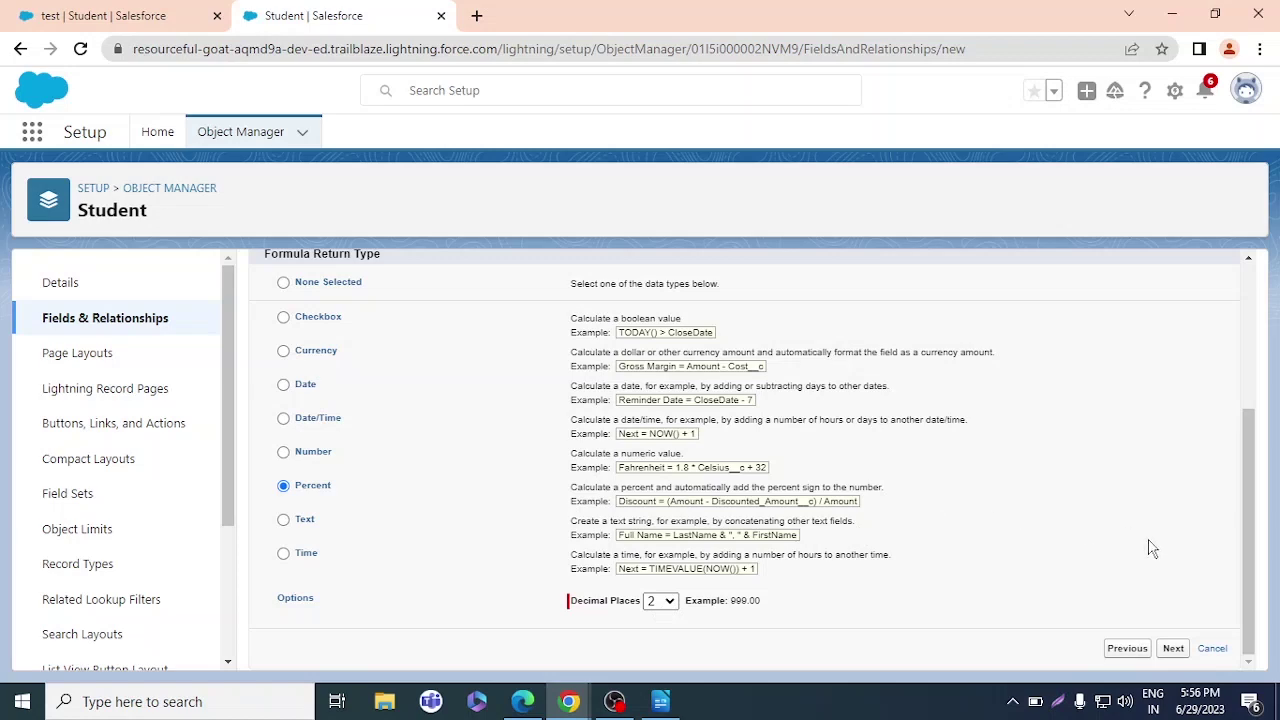
click(1170, 648)
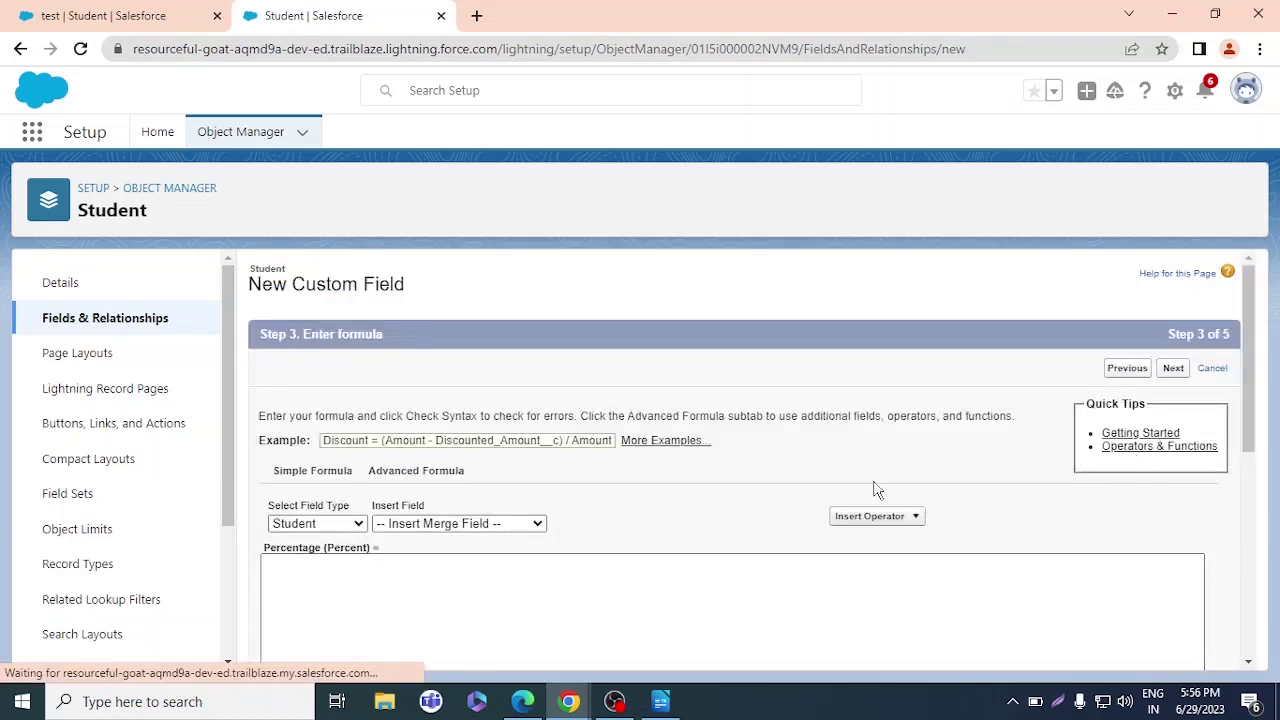
Examine the Simple Formula editor, including its field types and the Student fields available for insertion
scroll(563, 557, down, 4)
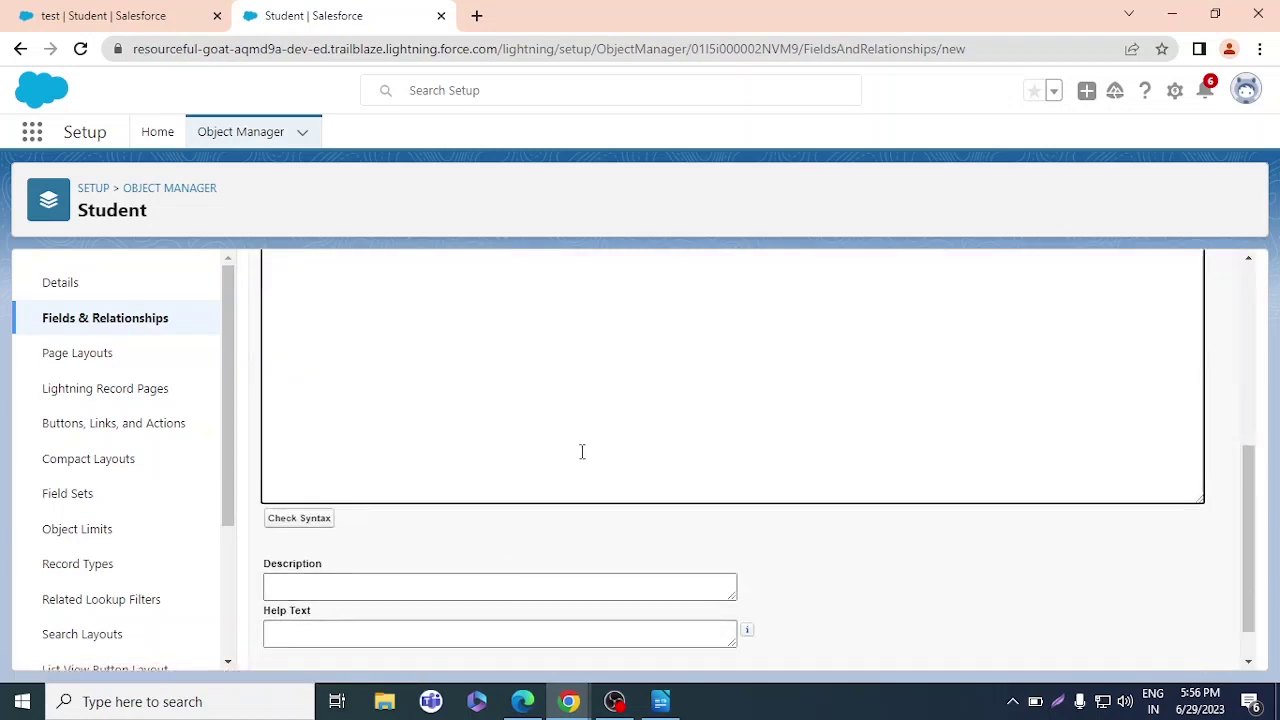
scroll(582, 452, up, 4)
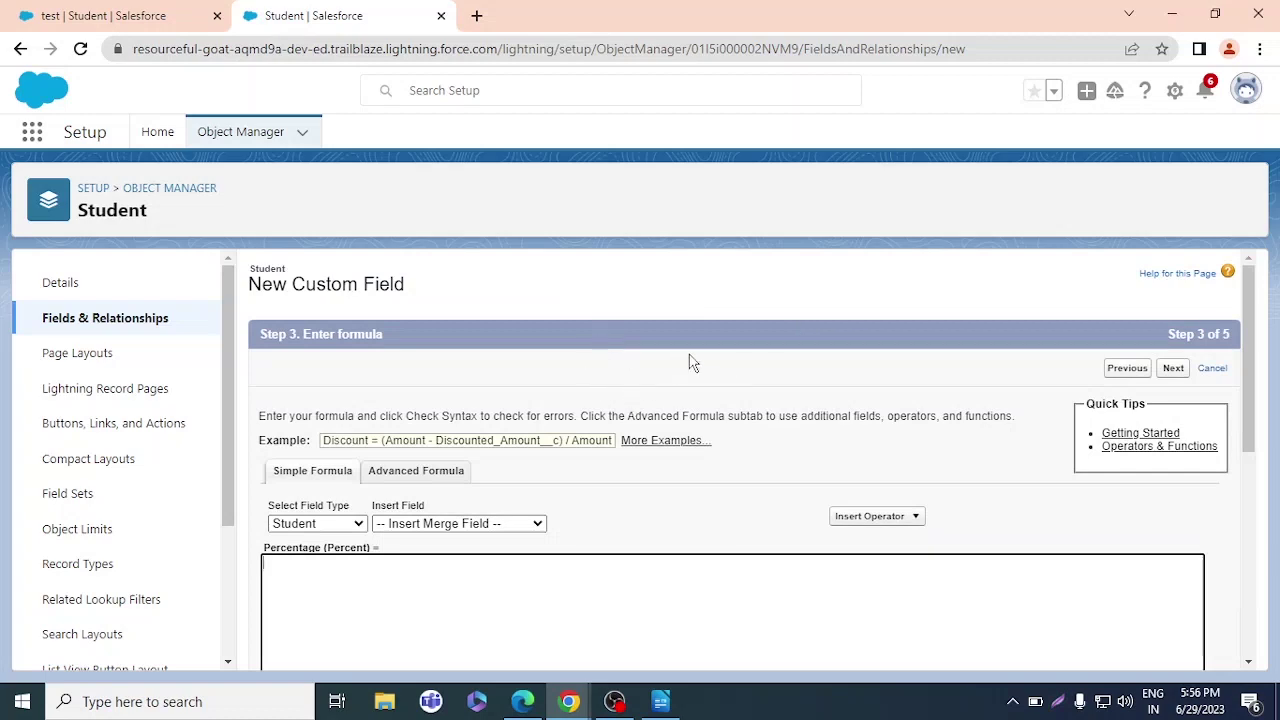
drag(1252, 300, 1255, 415)
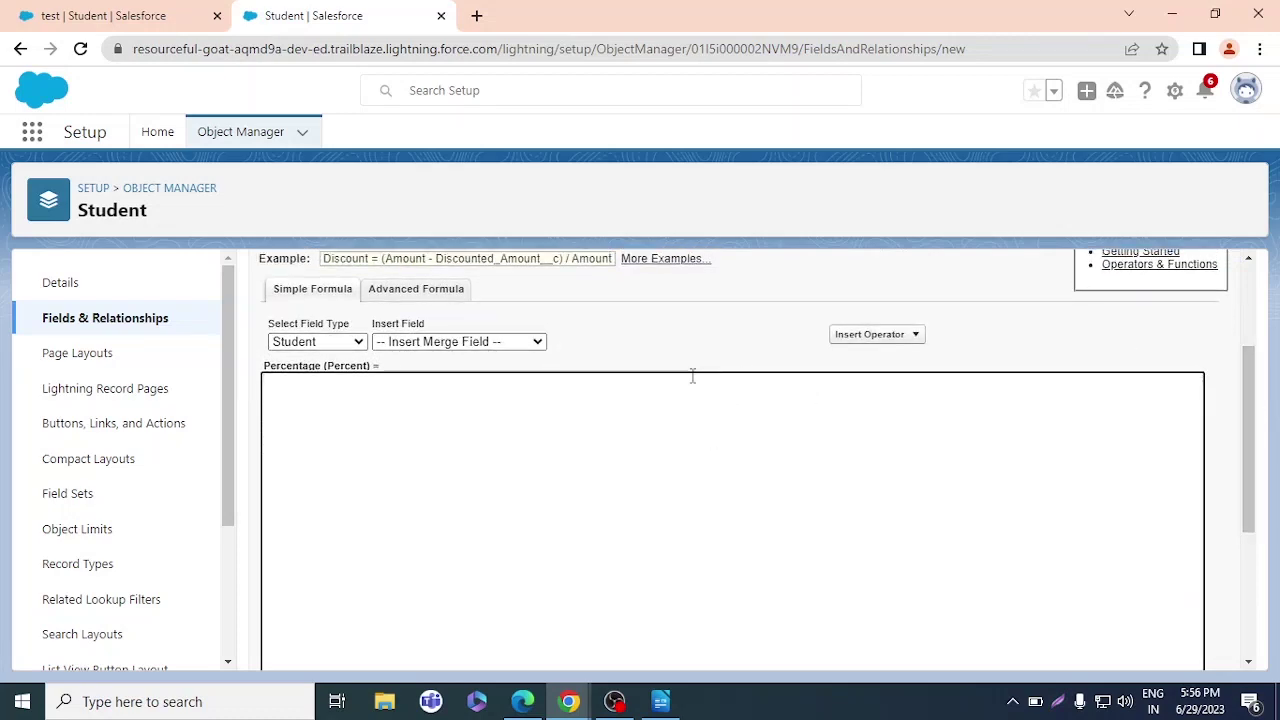
click(359, 342)
click(360, 342)
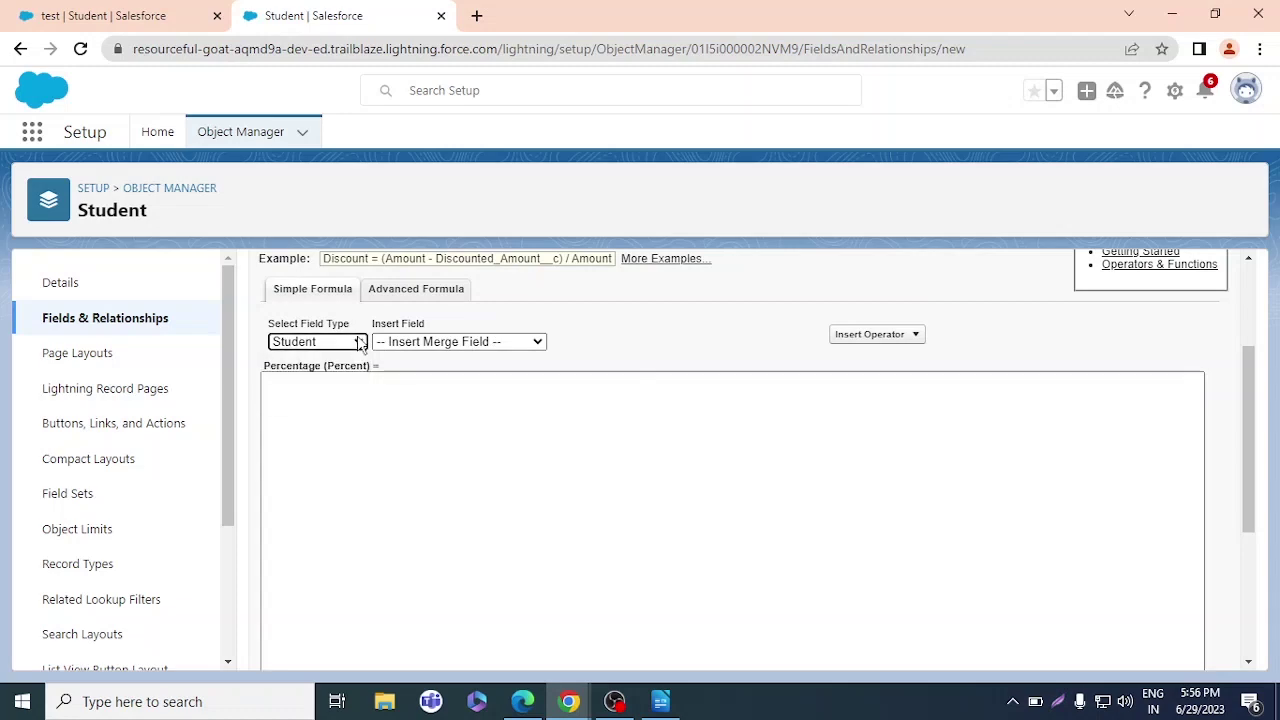
click(500, 342)
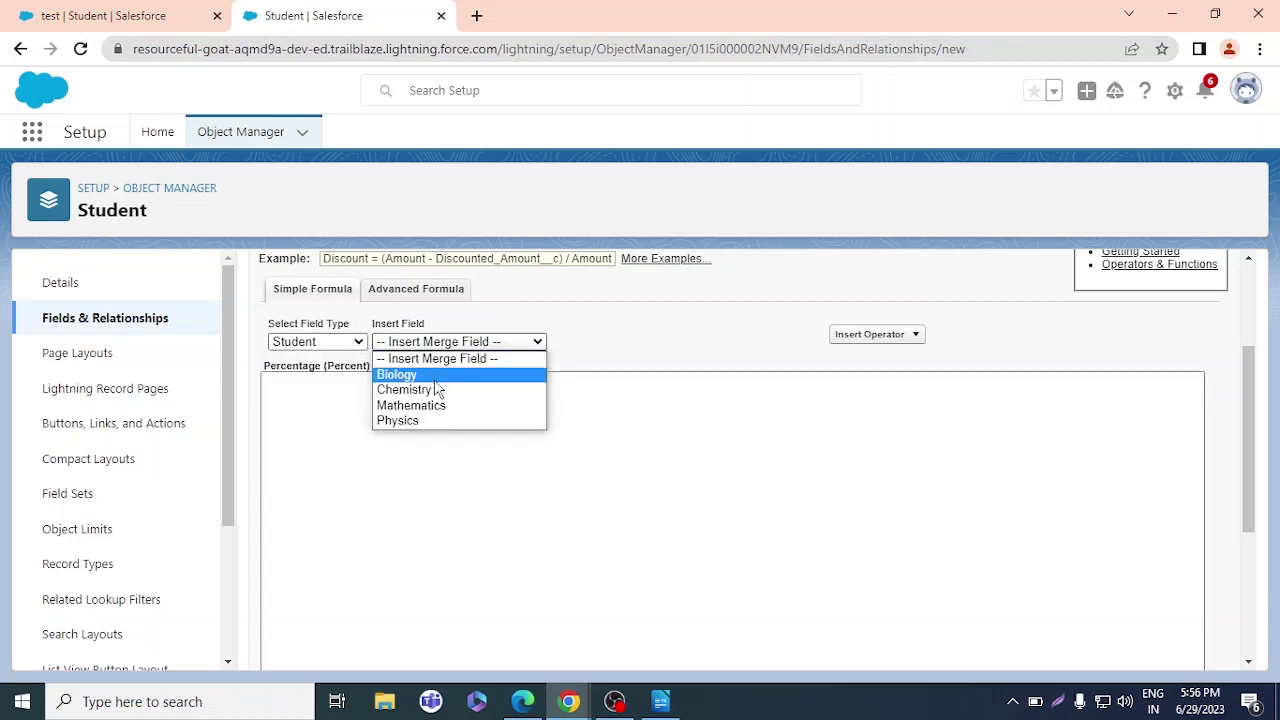
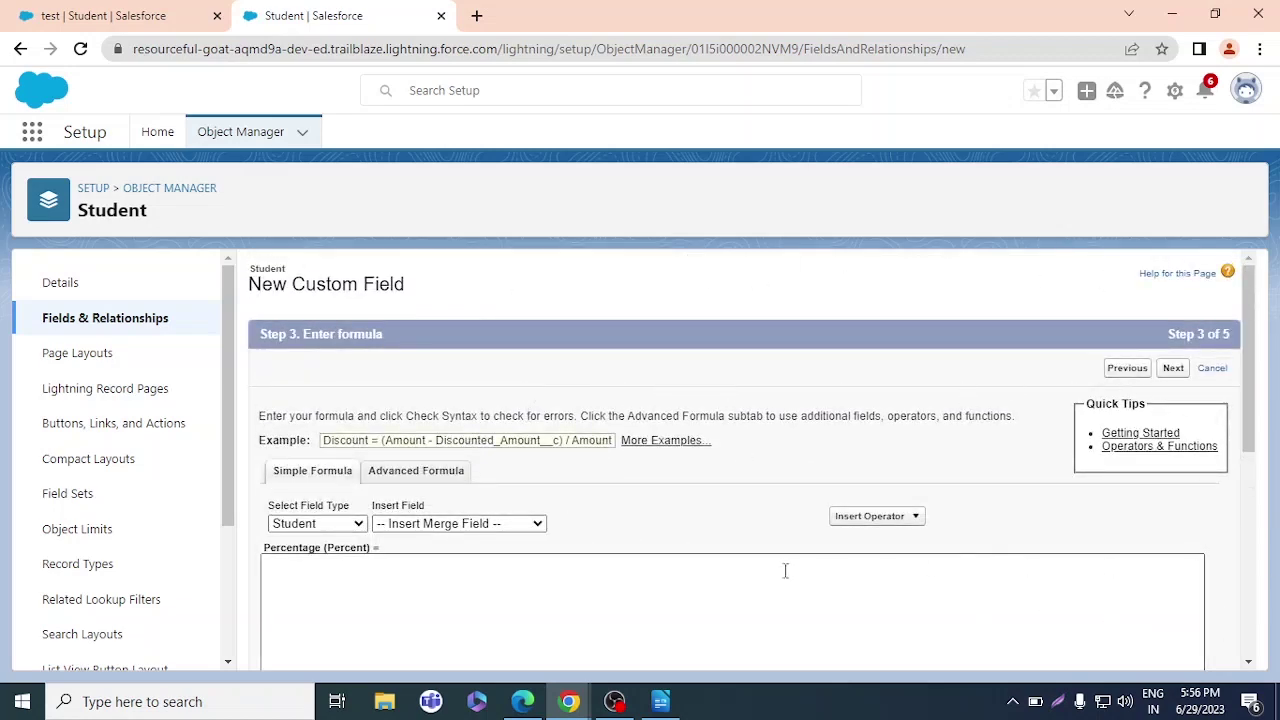
Examine the functions offered by the Advanced Formula editor, compare it with the simple one, and return to Simple Formula
click(431, 475)
scroll(718, 421, down, 3)
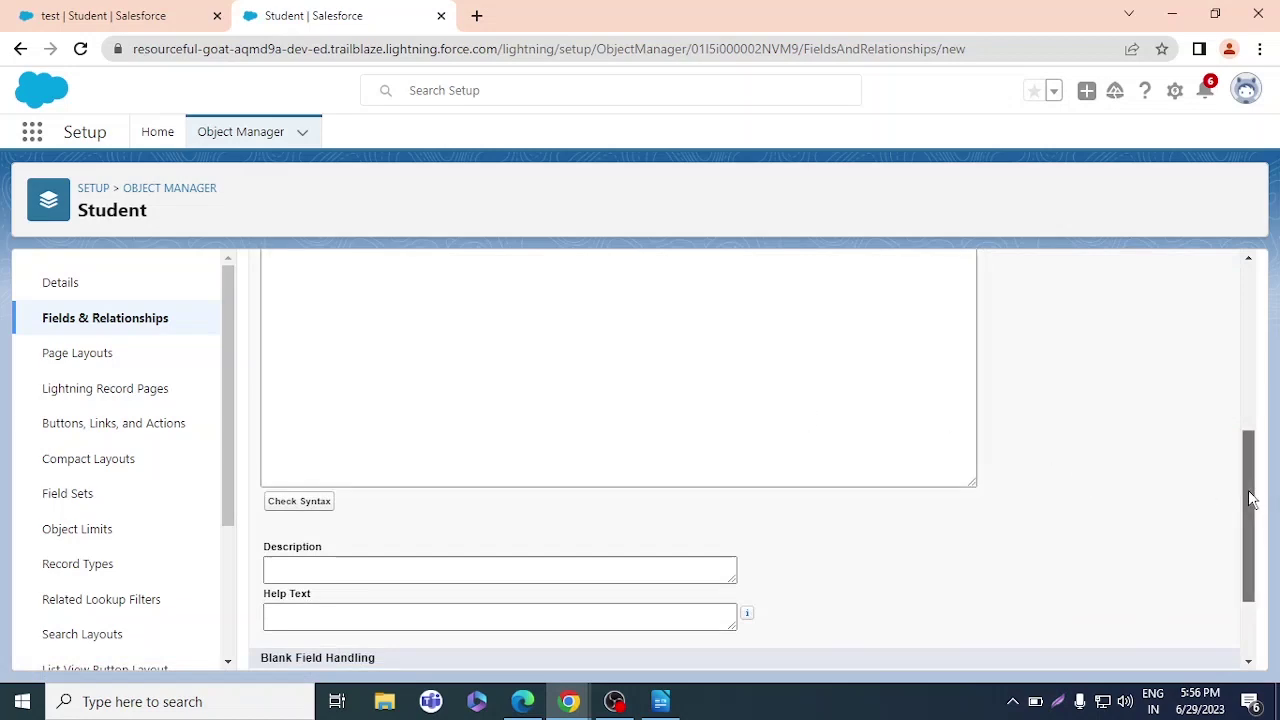
scroll(1250, 497, up, 3)
scroll(1036, 432, down, 3)
scroll(1036, 432, down, 10)
scroll(1030, 458, up, 5)
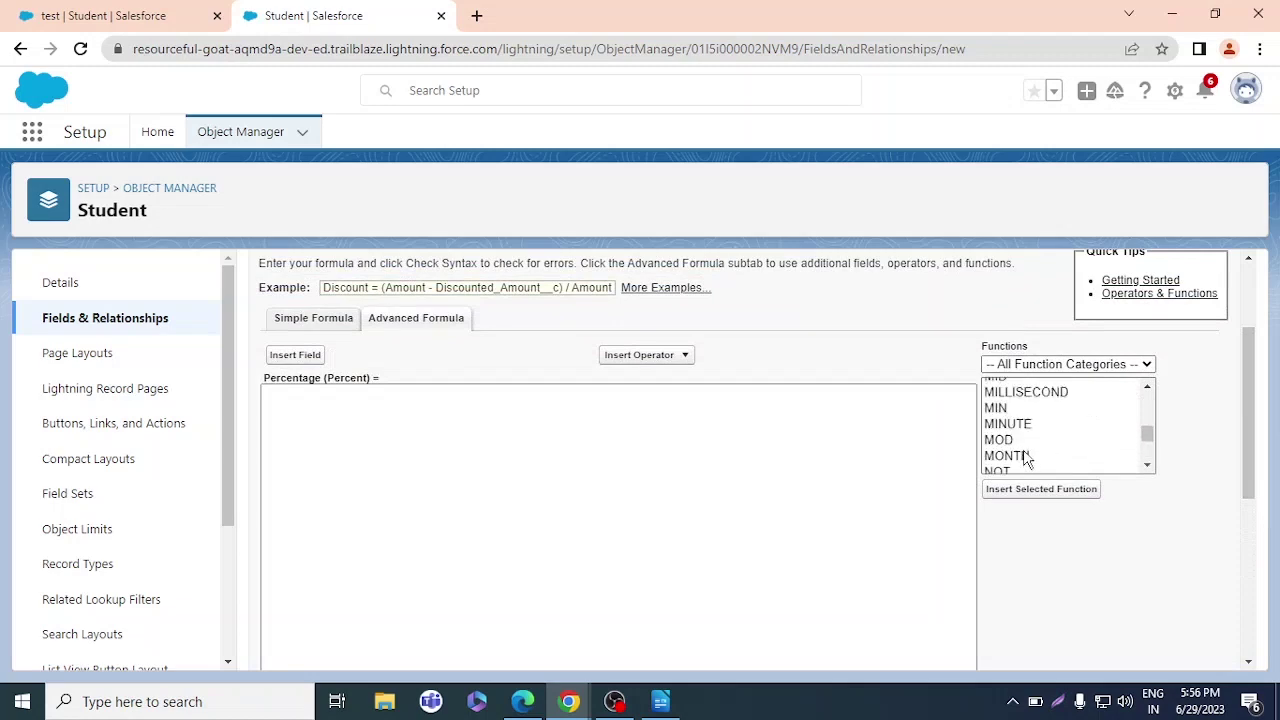
scroll(1027, 458, up, 3)
scroll(1025, 452, up, 5)
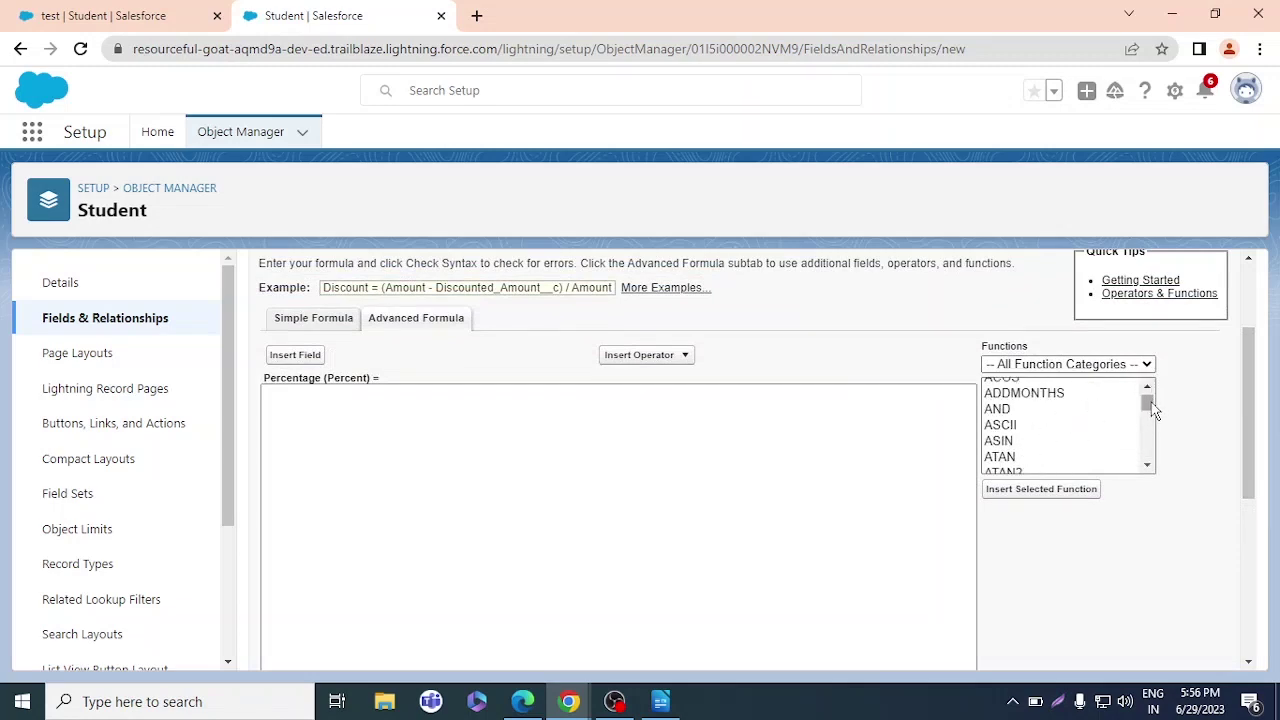
mouse_move(1245, 403)
mouse_down()
mouse_move(1240, 357)
mouse_move(1238, 408)
mouse_up()
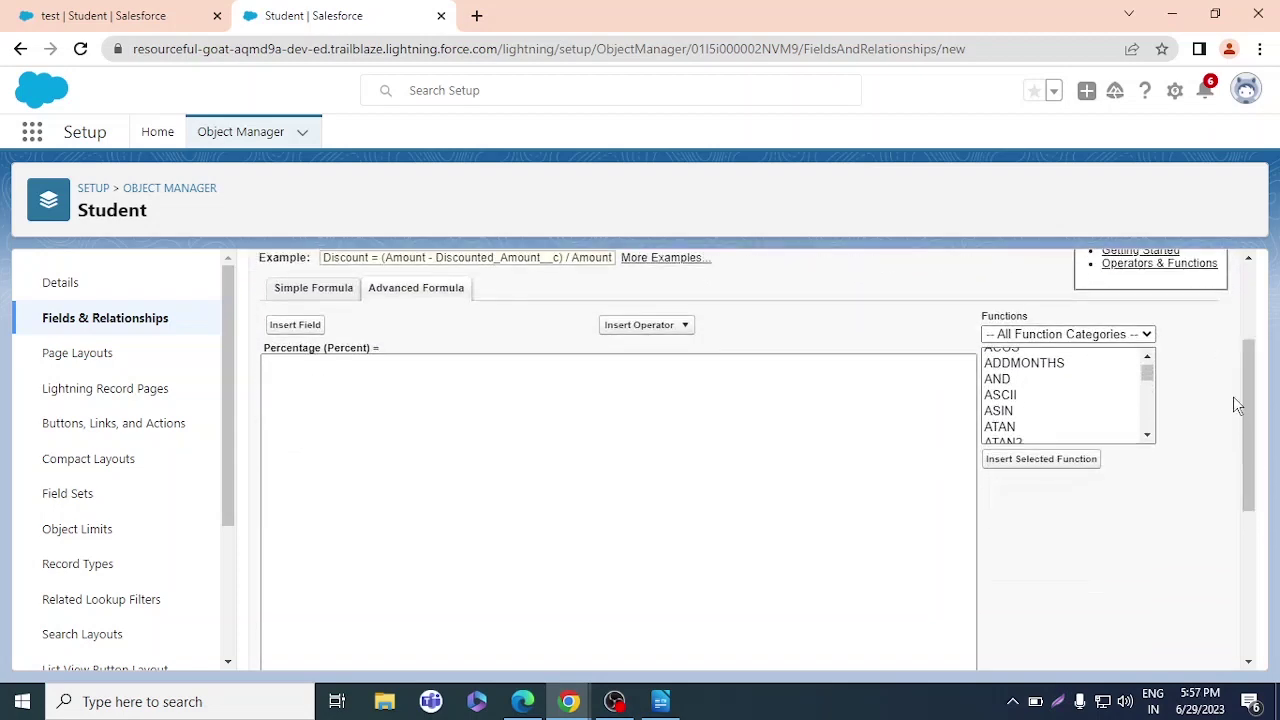
click(312, 296)
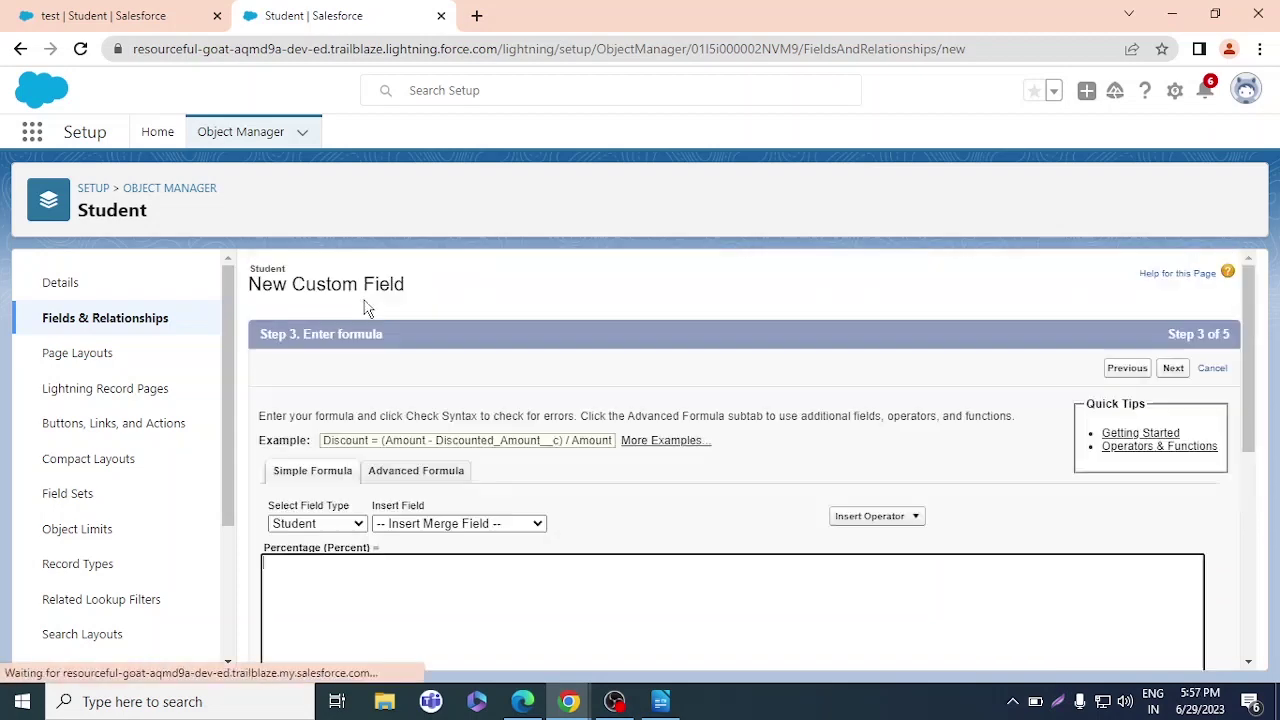
scroll(905, 384, down, 3)
scroll(780, 375, up, 3)
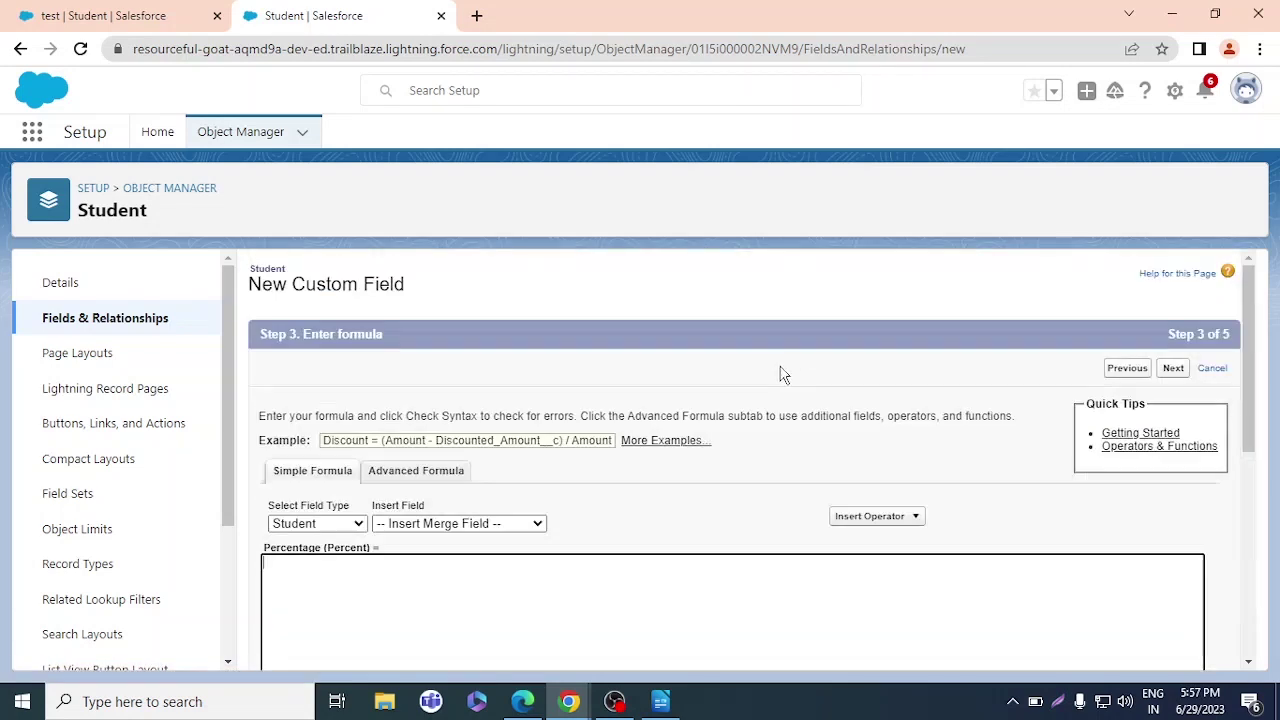
click(424, 473)
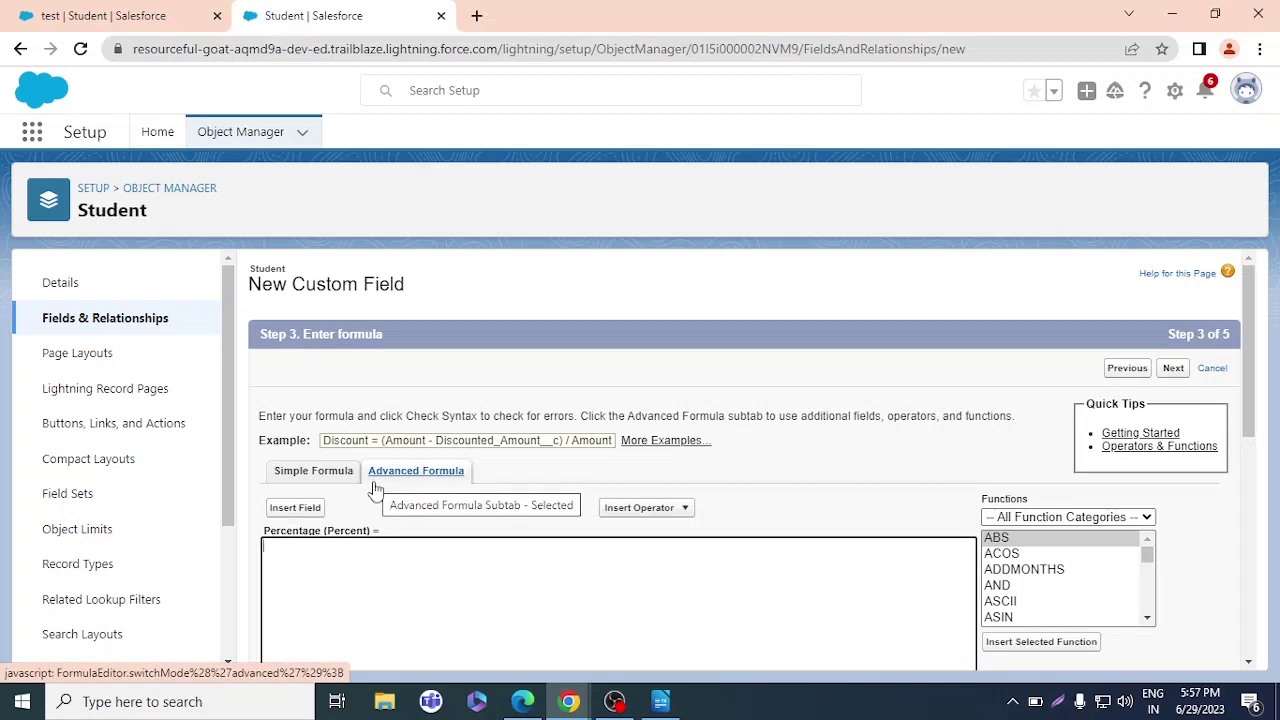
click(314, 472)
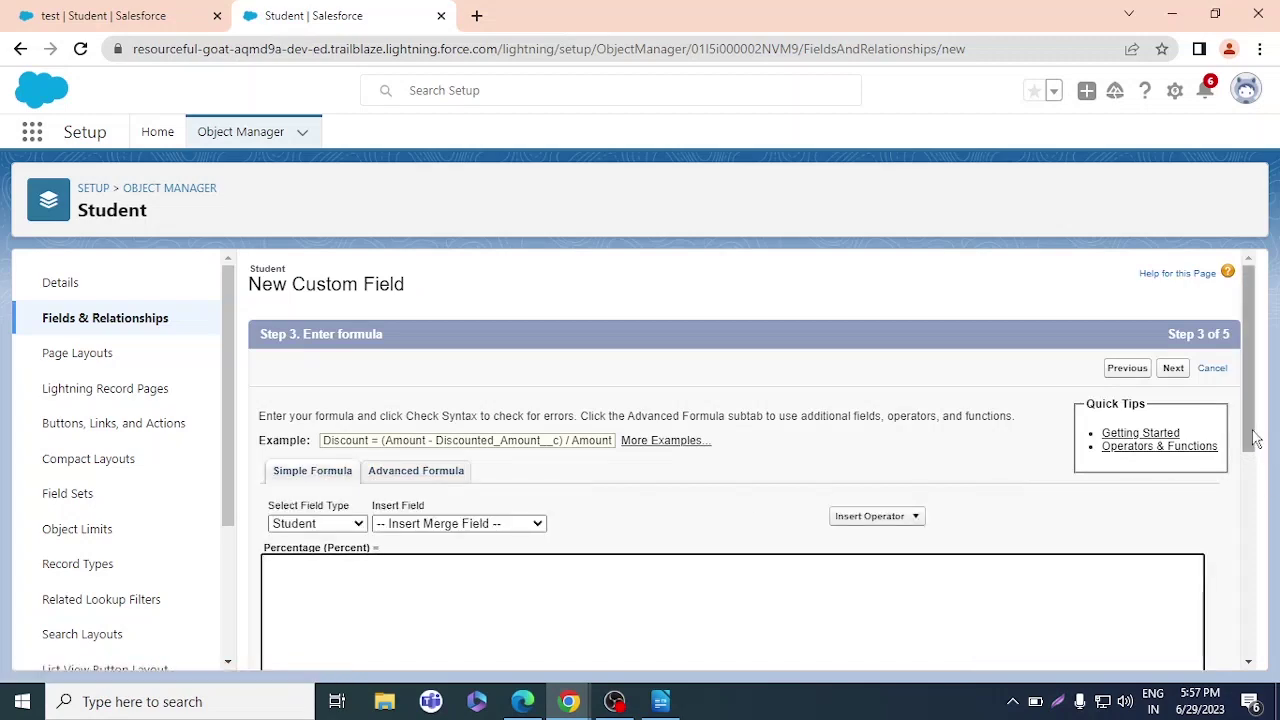
Begin the Percentage formula with an open parenthesis followed by the Biology field
drag(1255, 440, 1245, 480)
click(906, 410)
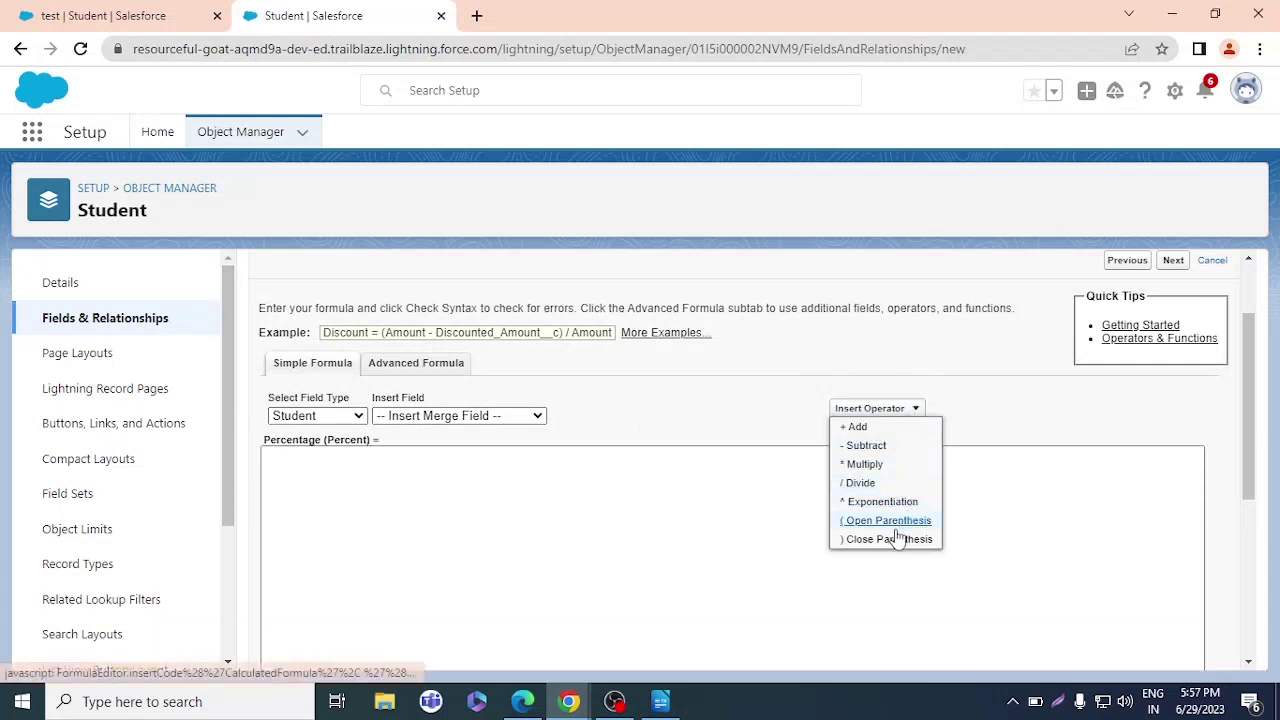
click(893, 524)
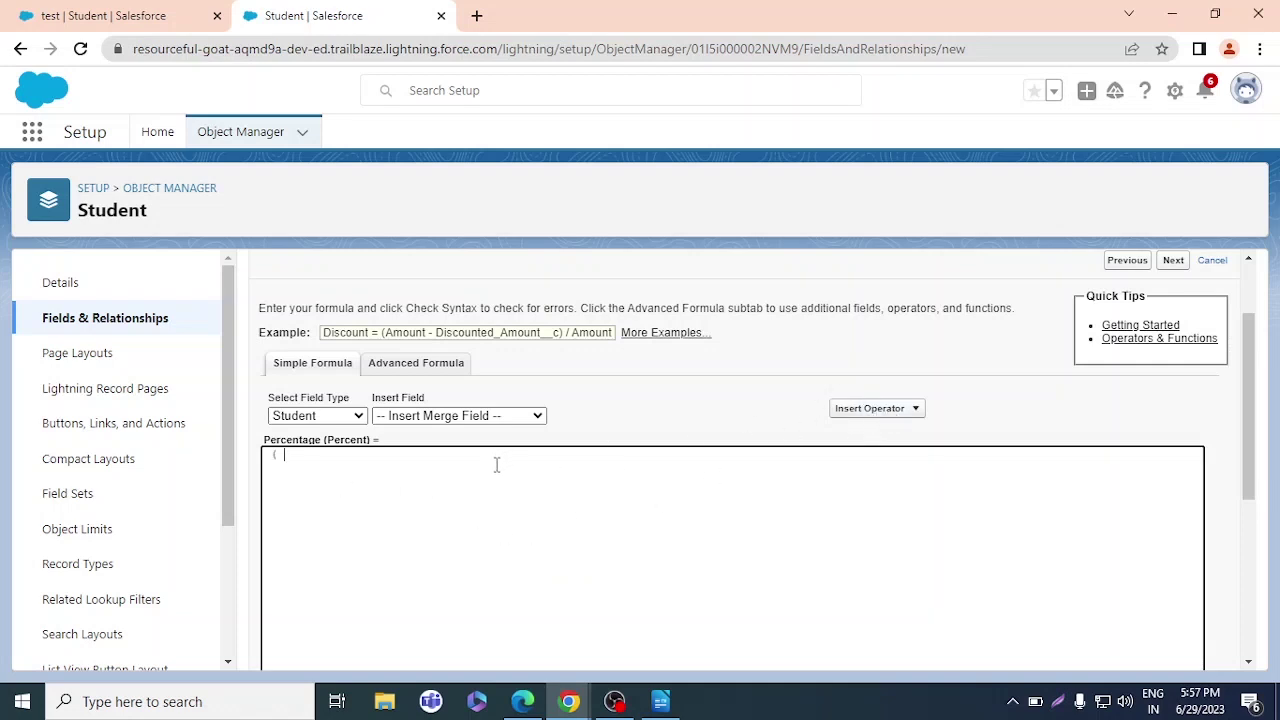
click(888, 410)
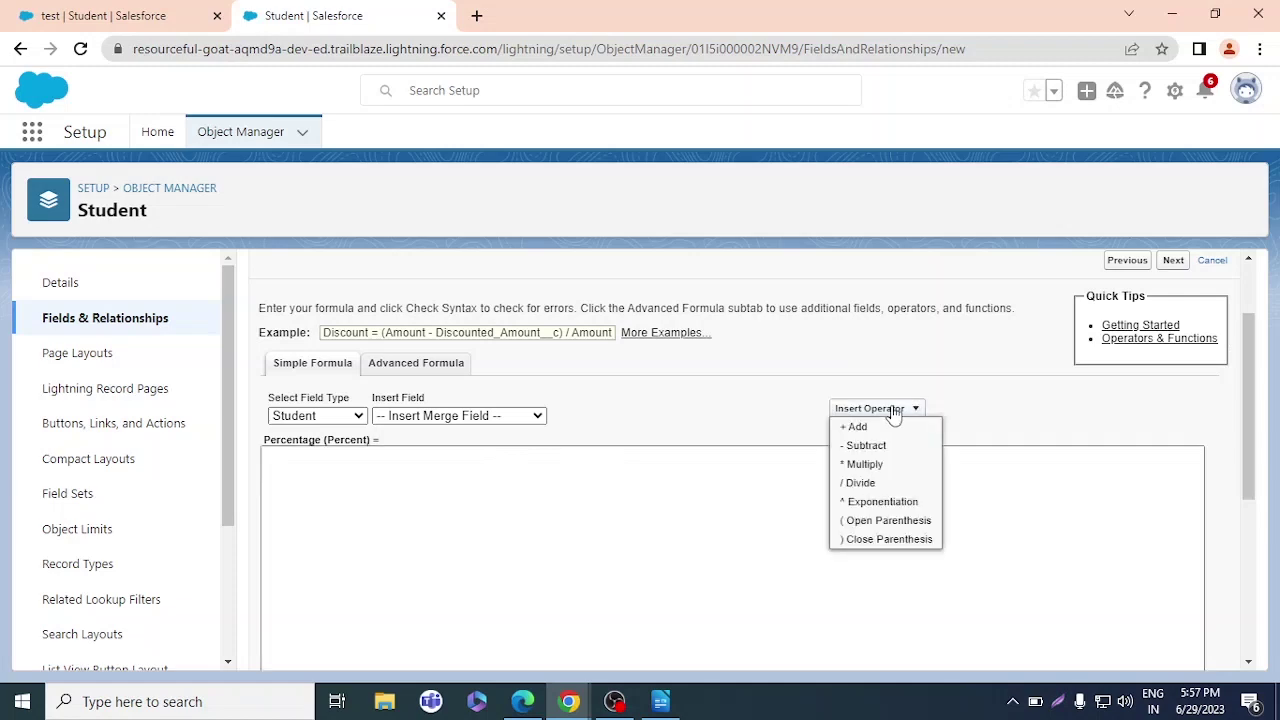
click(889, 520)
click(457, 416)
click(459, 451)
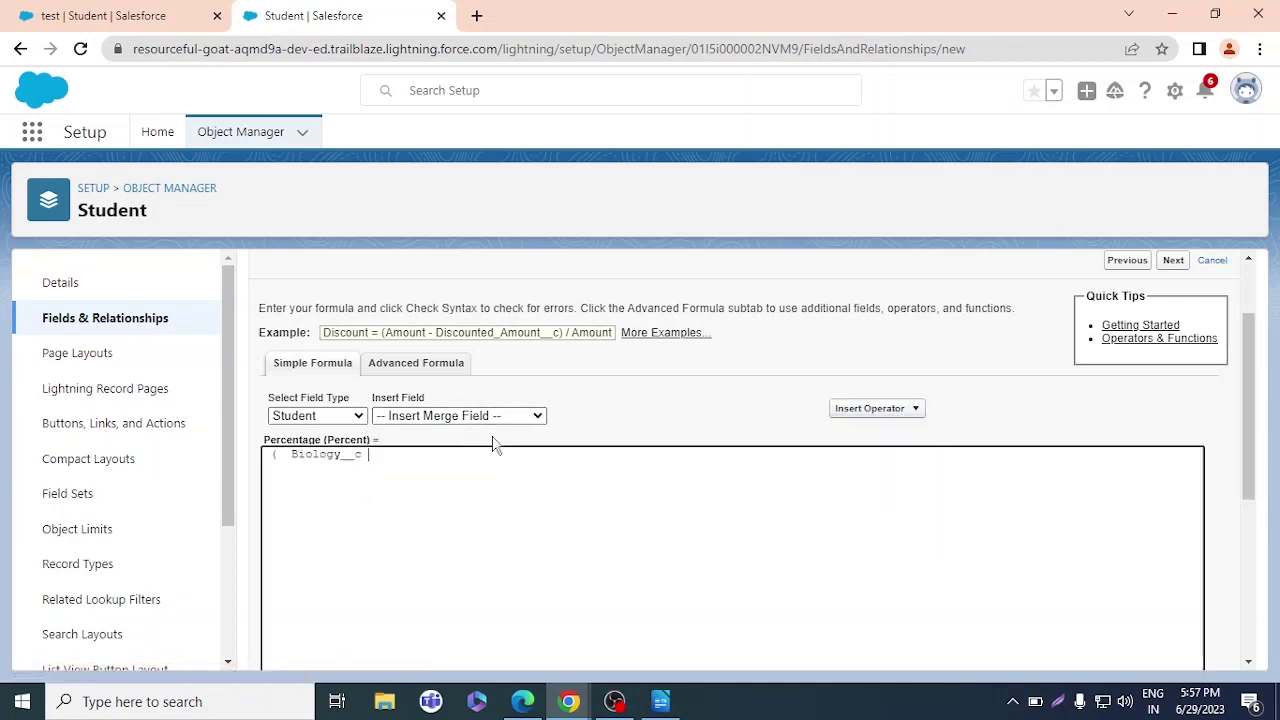
Extend the formula by adding the Chemistry and Mathematics fields with plus operators
click(852, 410)
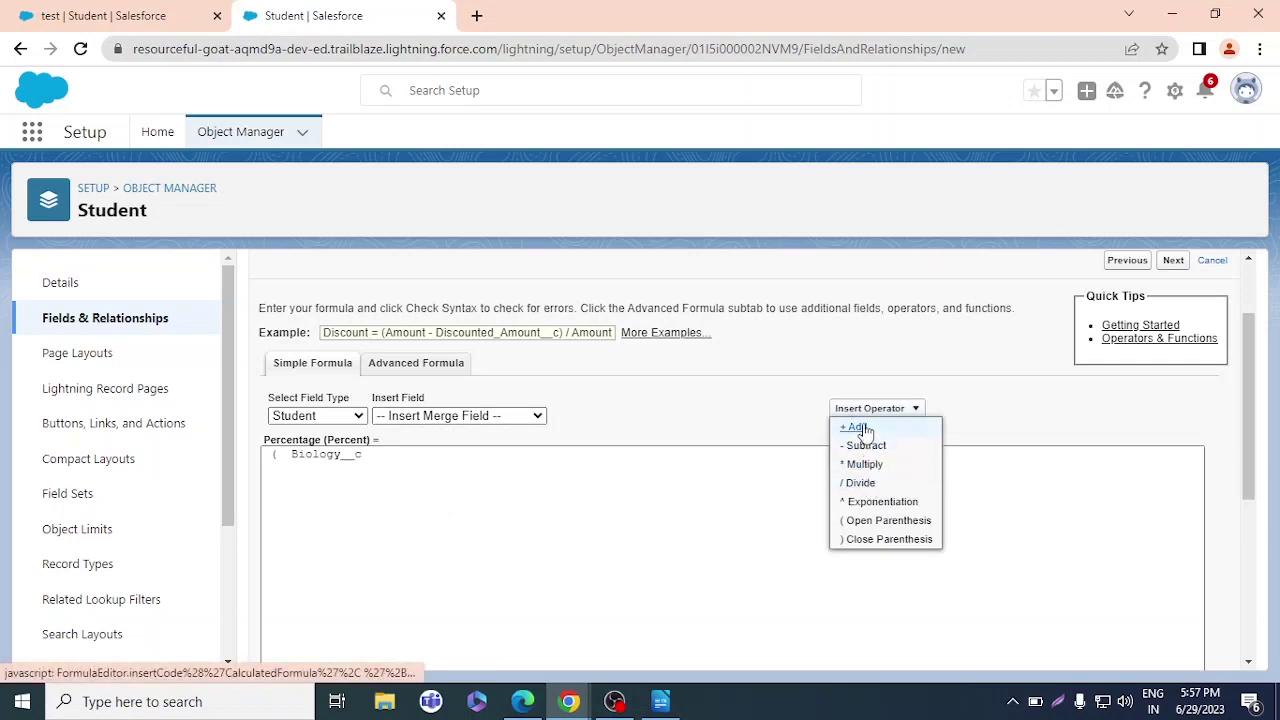
click(853, 427)
click(486, 417)
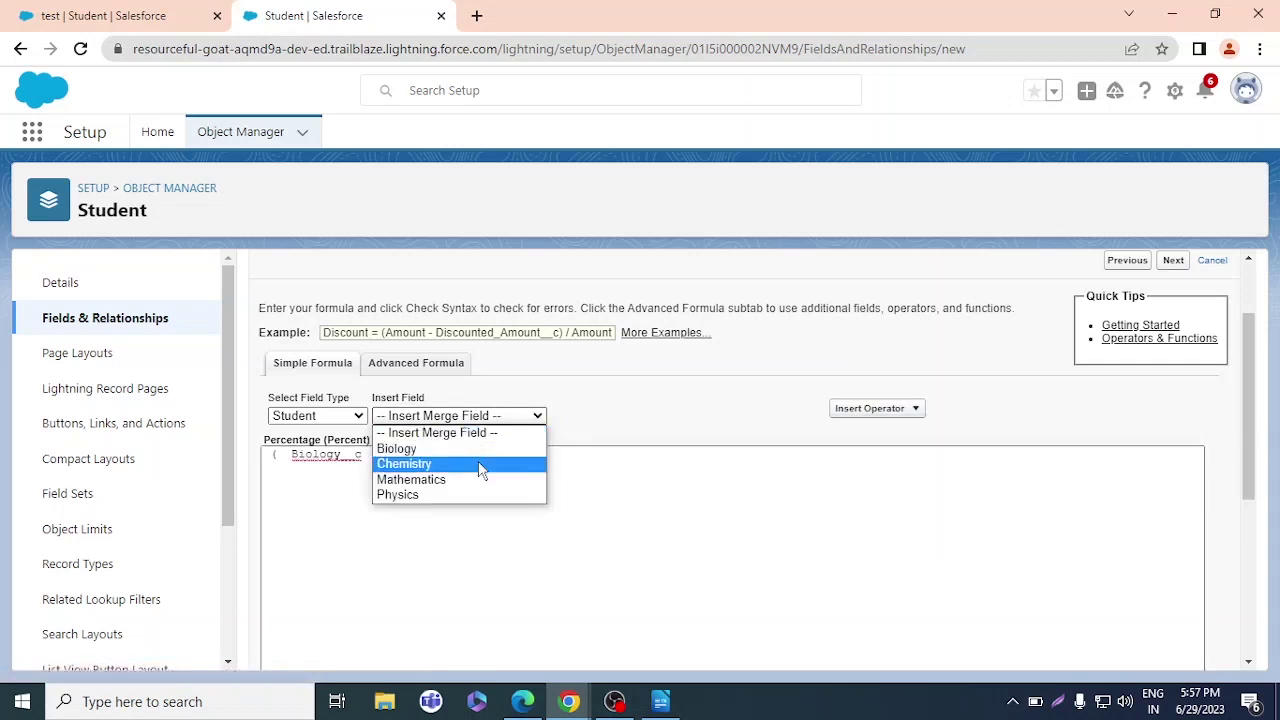
click(479, 465)
click(878, 410)
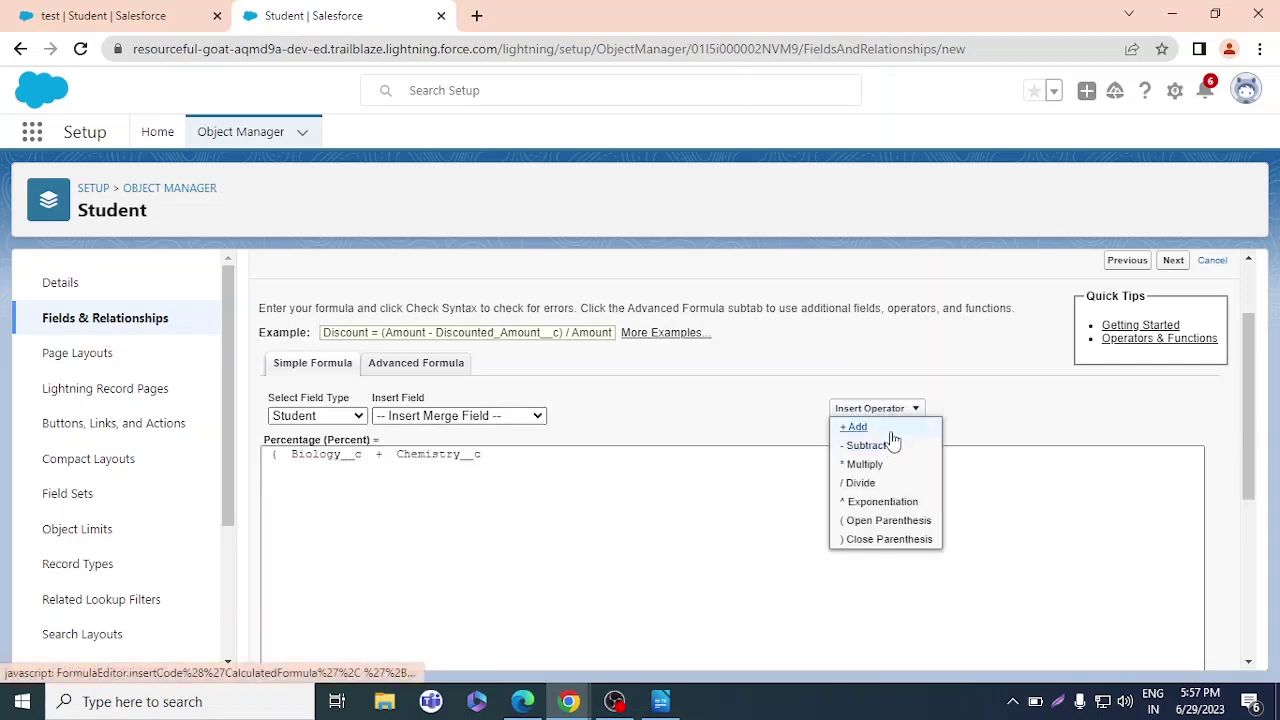
click(886, 430)
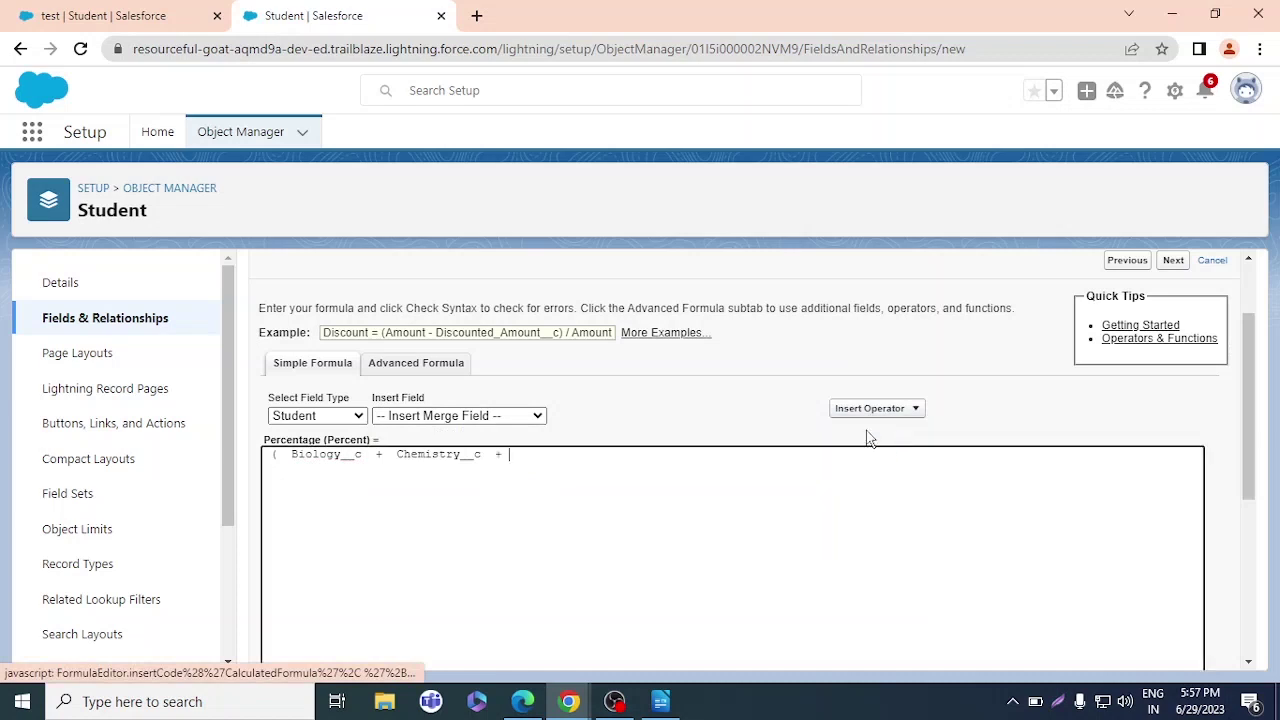
click(486, 415)
click(474, 479)
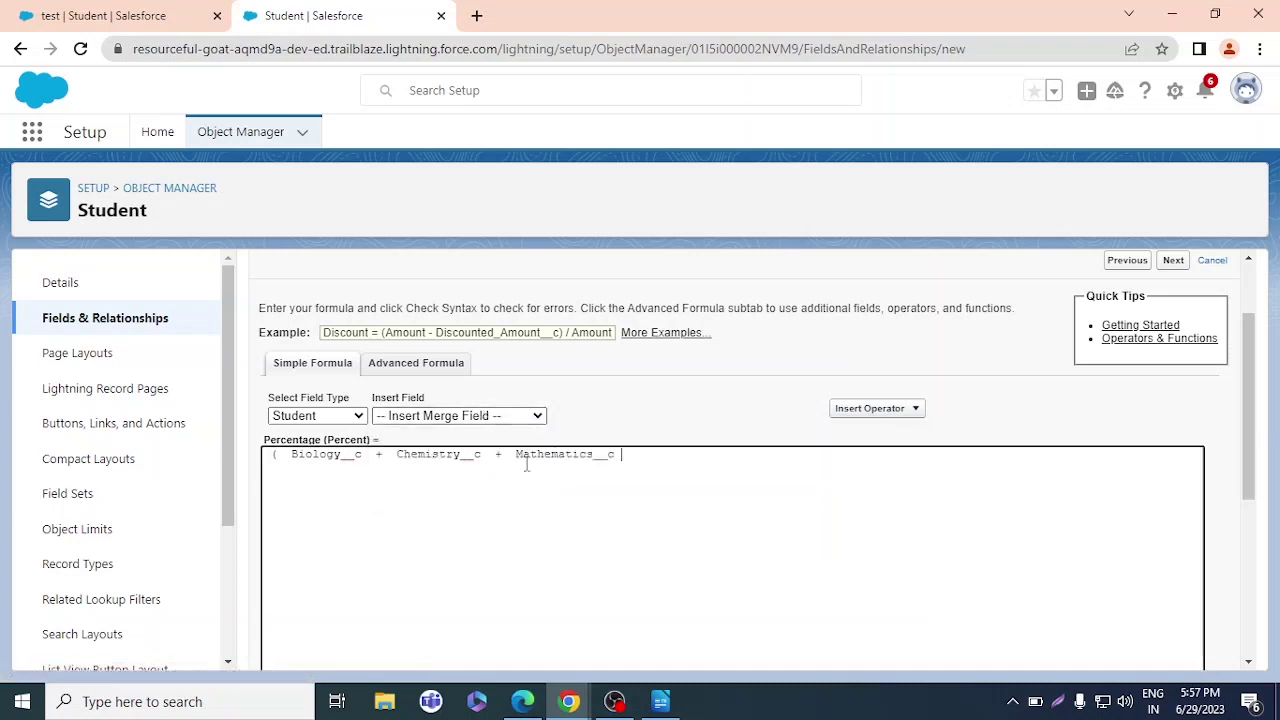
Add the Physics field to the sum in the Percentage formula and close the parenthesis
click(866, 409)
click(855, 424)
click(510, 416)
click(462, 494)
click(868, 410)
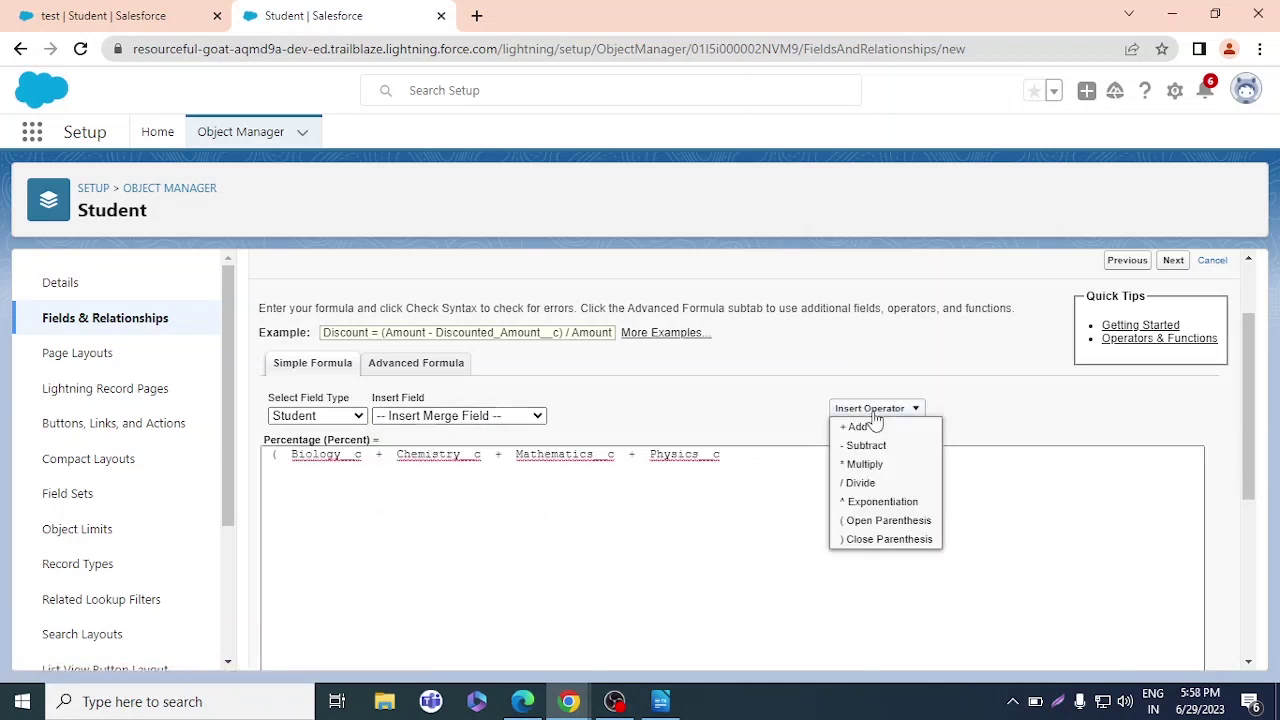
click(911, 541)
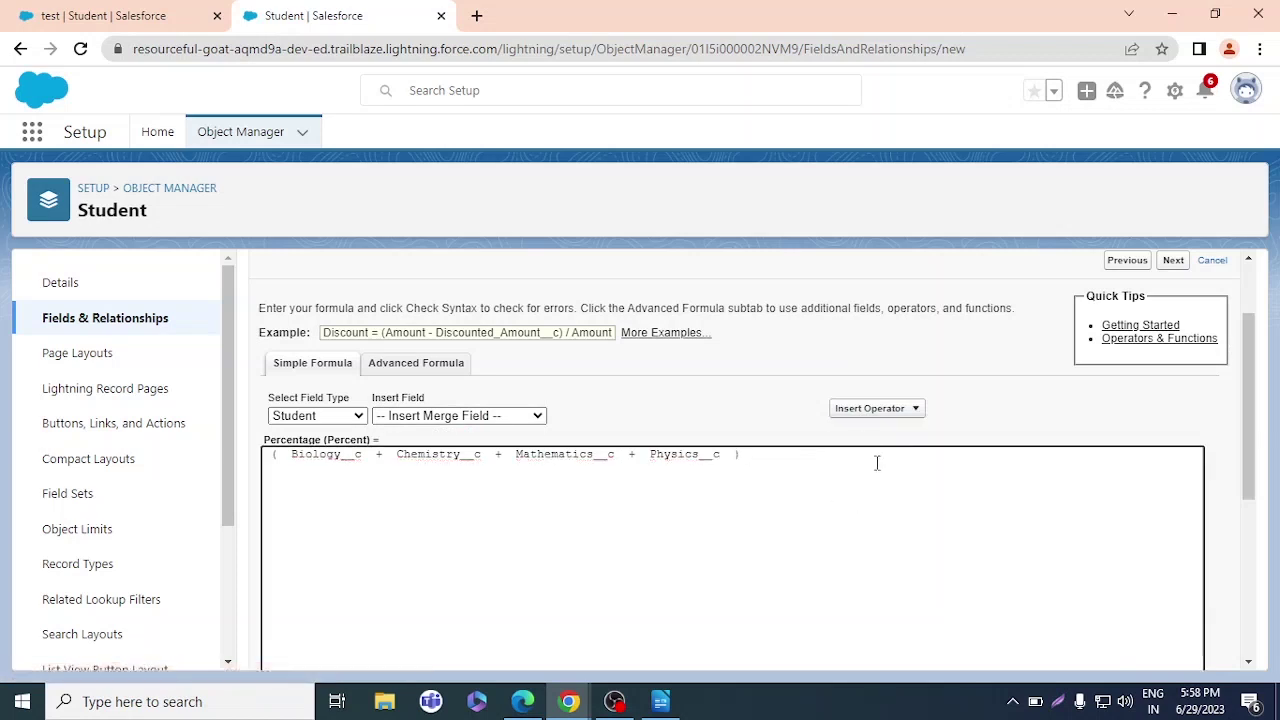
Divide the parenthesised sum by 400 and check the formula's syntax
click(866, 412)
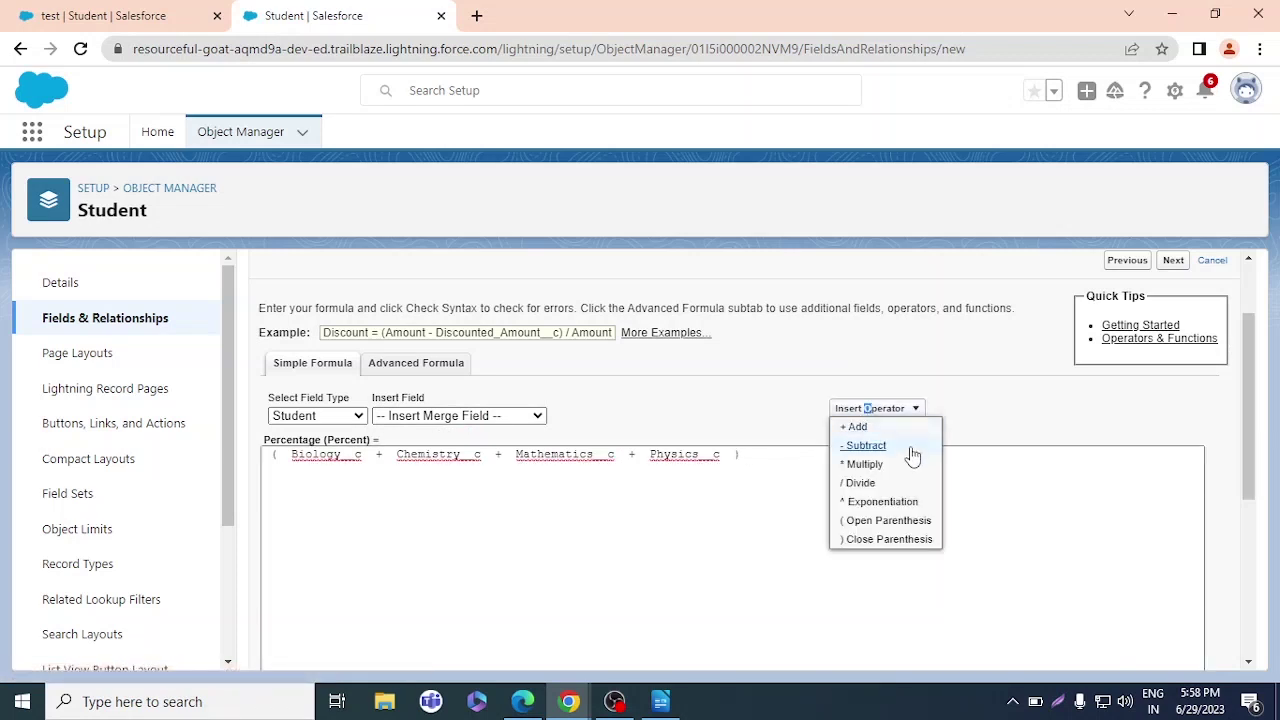
click(862, 483)
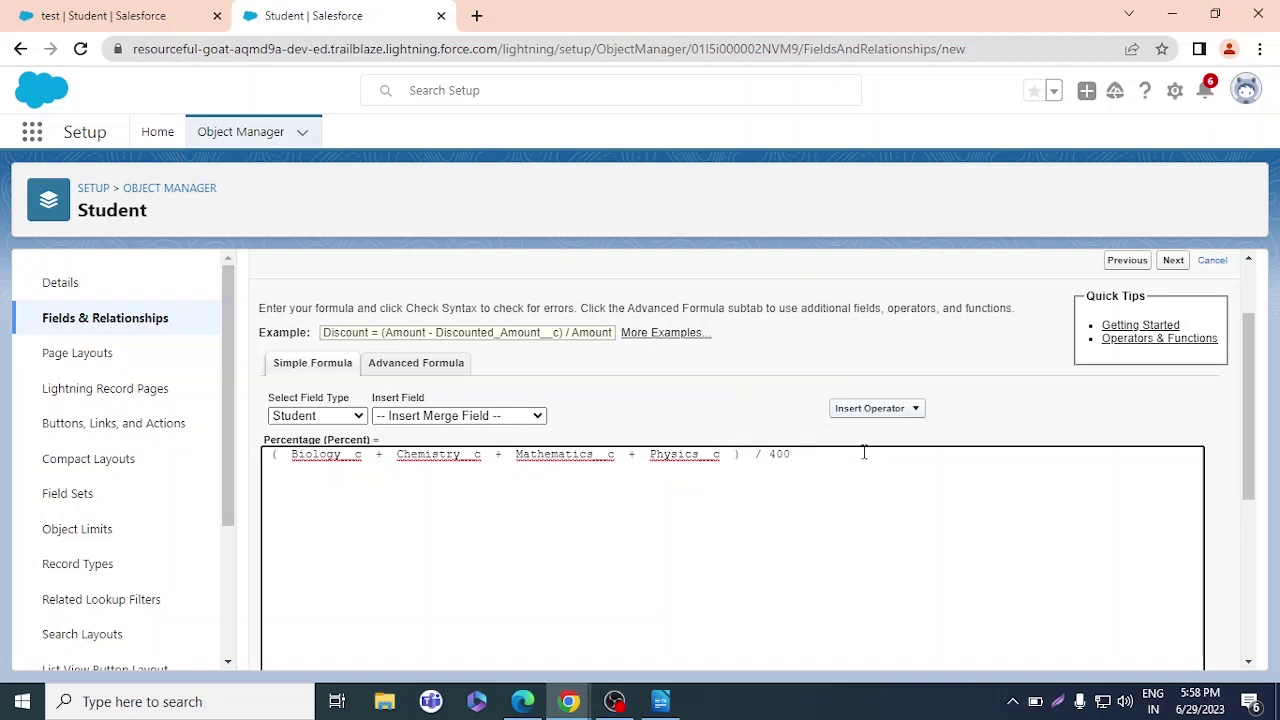
scroll(872, 434, down, 4)
scroll(874, 434, up, 5)
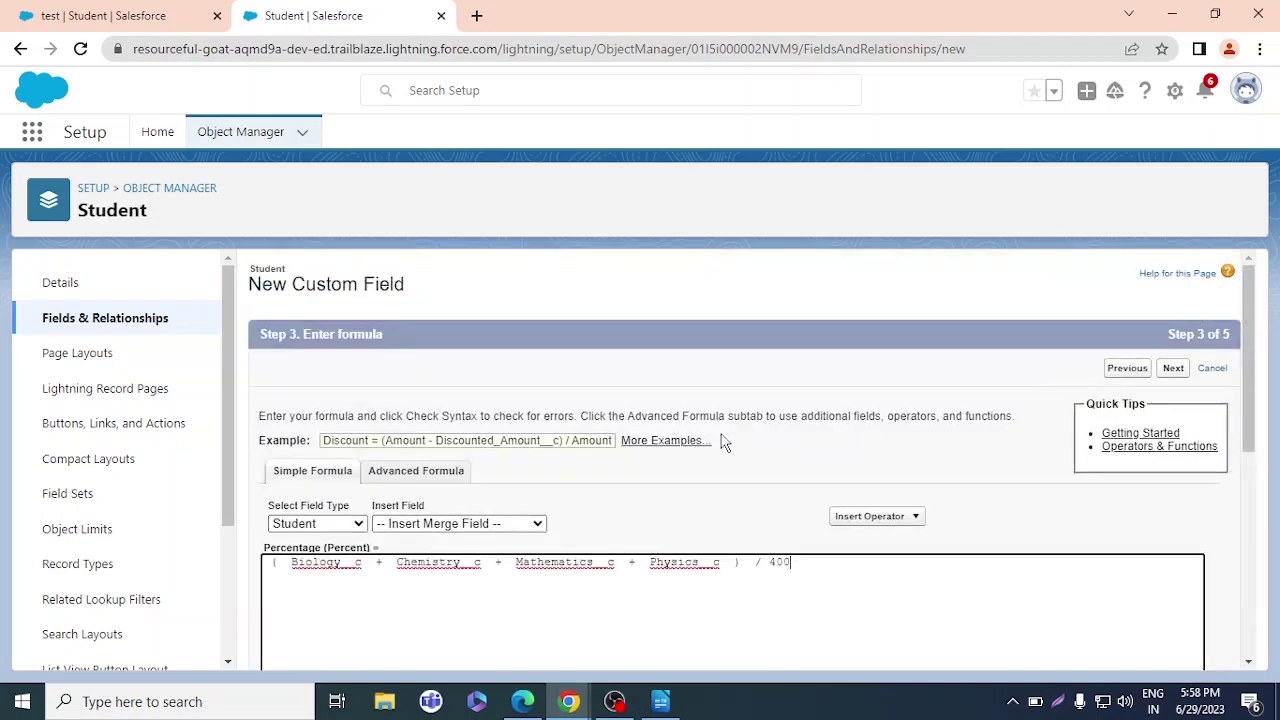
scroll(471, 477, down, 5)
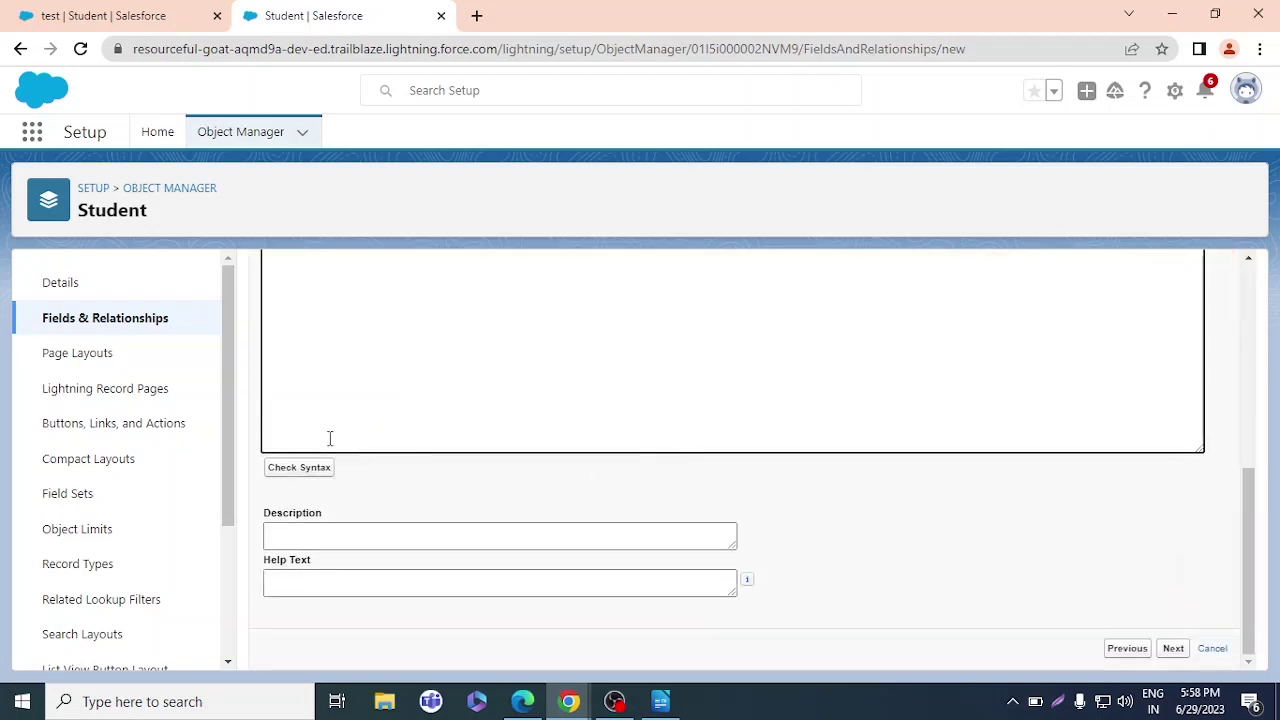
click(296, 470)
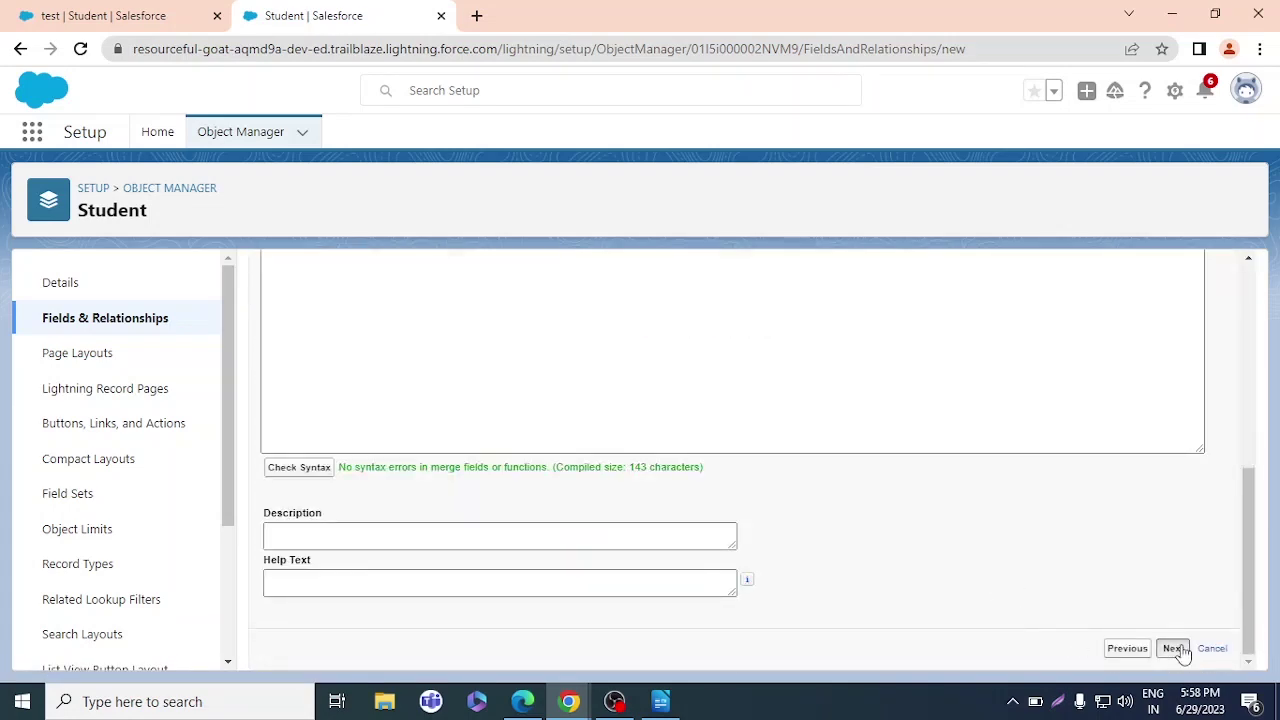
Accept the formula, keep the default field-level security and page layout settings, and save the Percentage field
click(1173, 648)
click(1175, 370)
click(1170, 369)
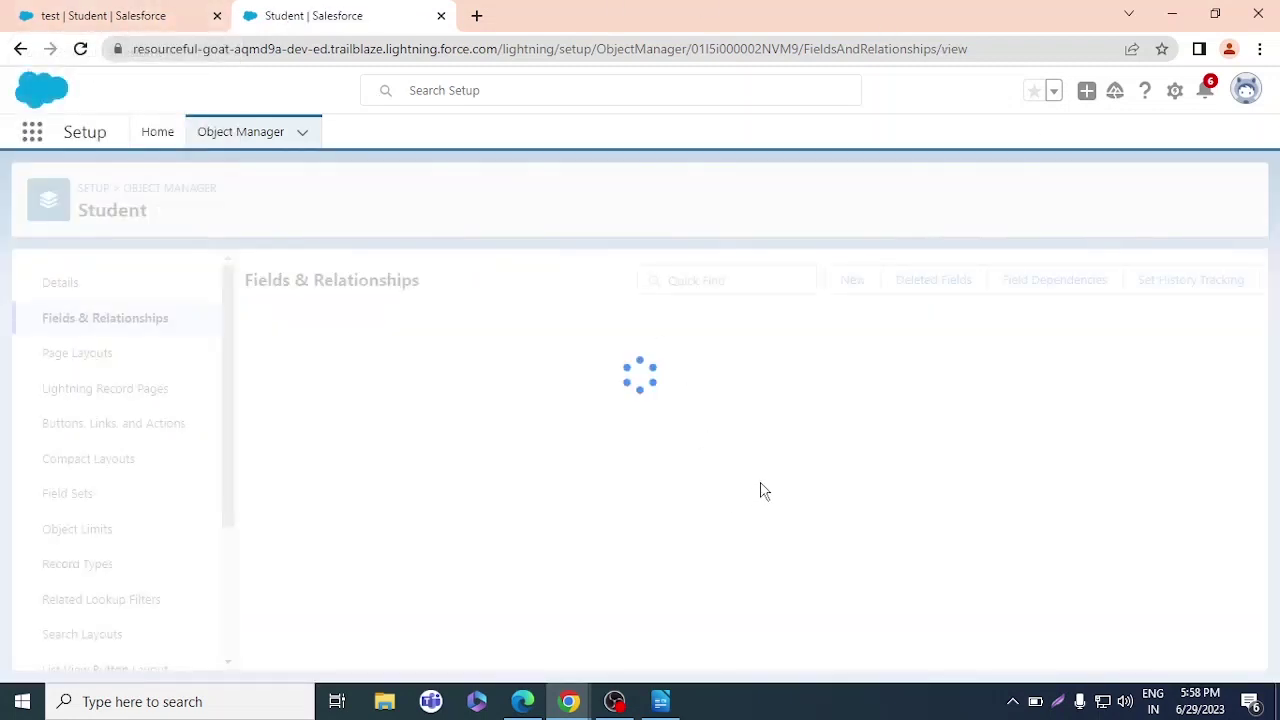
scroll(500, 491, down, 4)
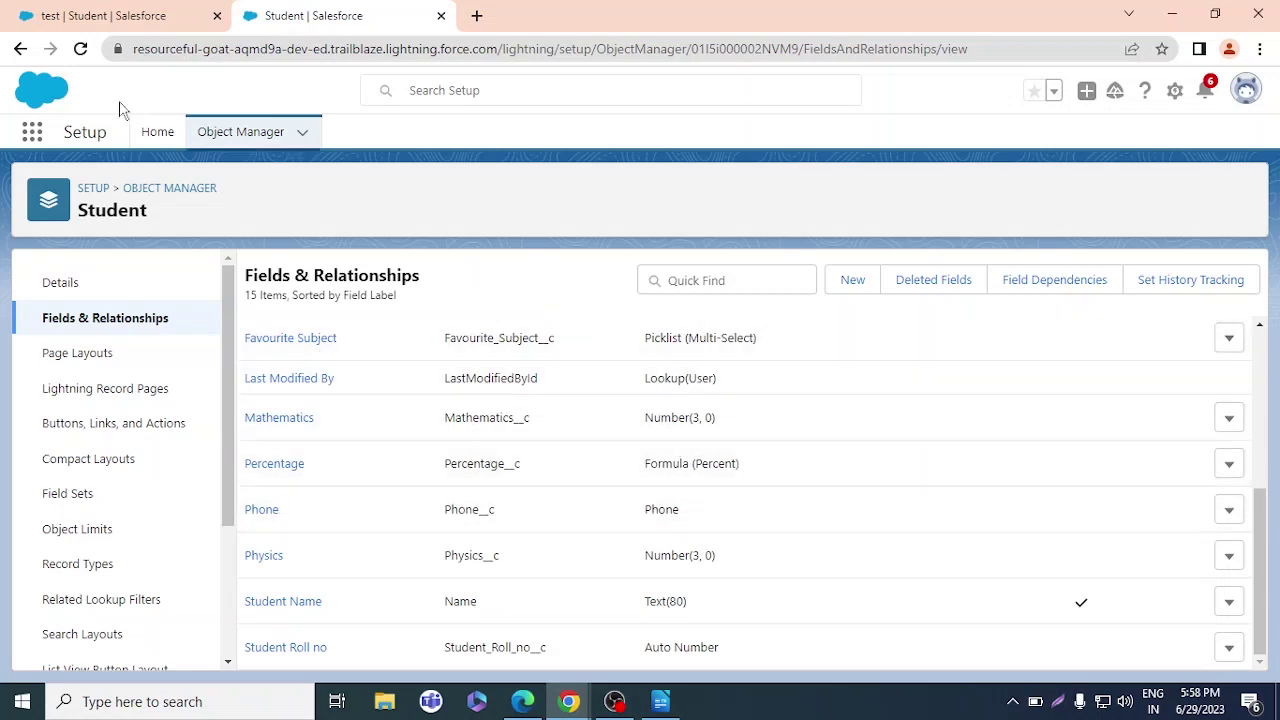
Reload the test student record and examine its subject marks and calculated Percentage value
click(138, 24)
click(80, 49)
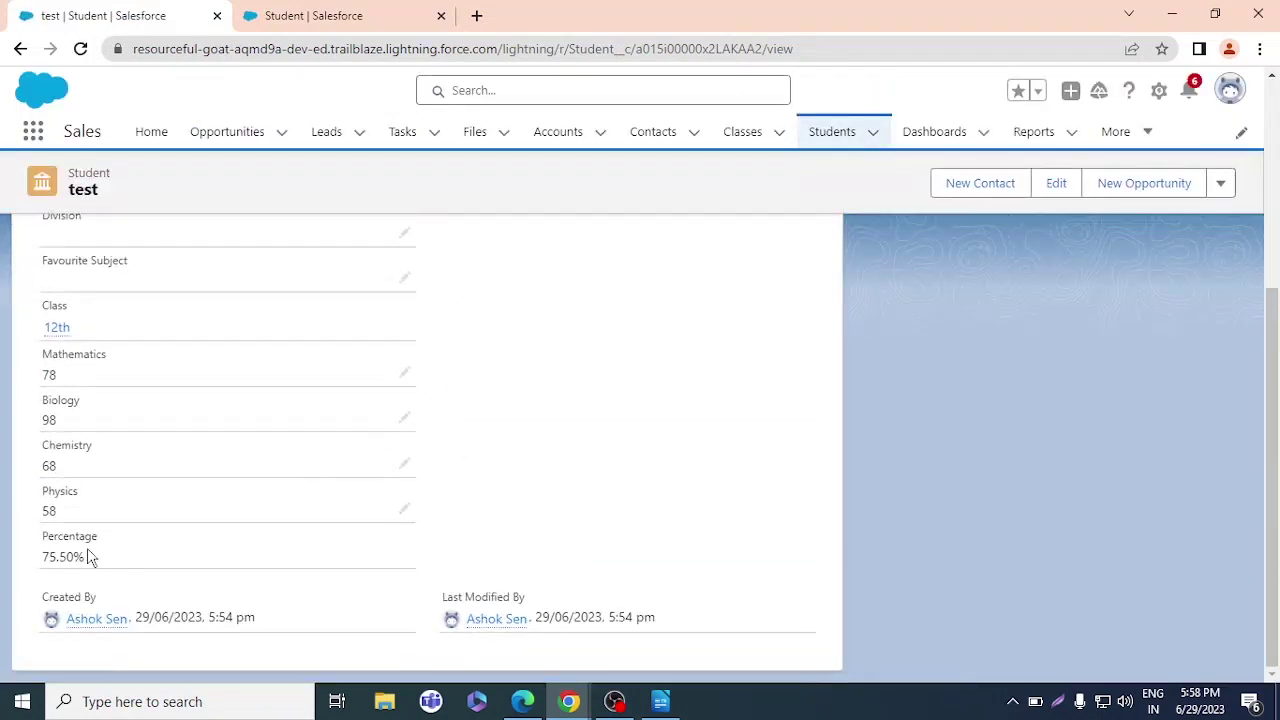
scroll(91, 566, down, 2)
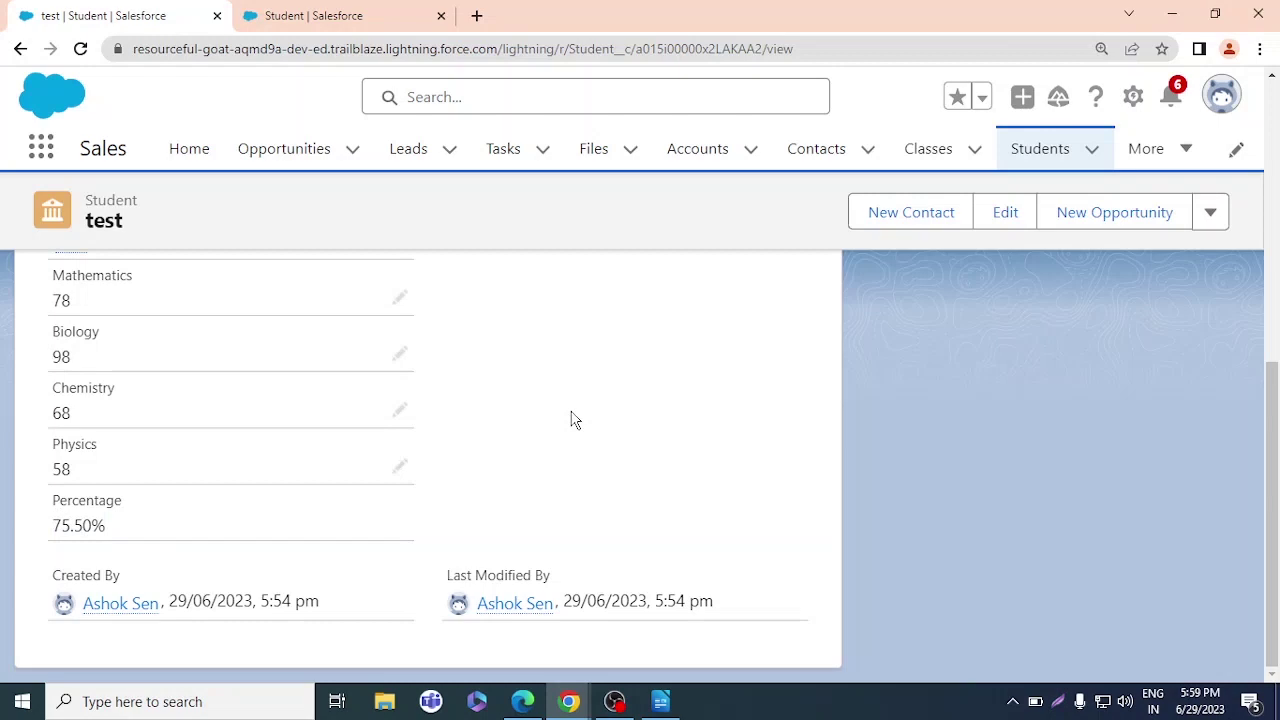
key(ctrl+plus)
scroll(534, 462, down, 2)
key(ctrl+minus)
key(ctrl+minus)
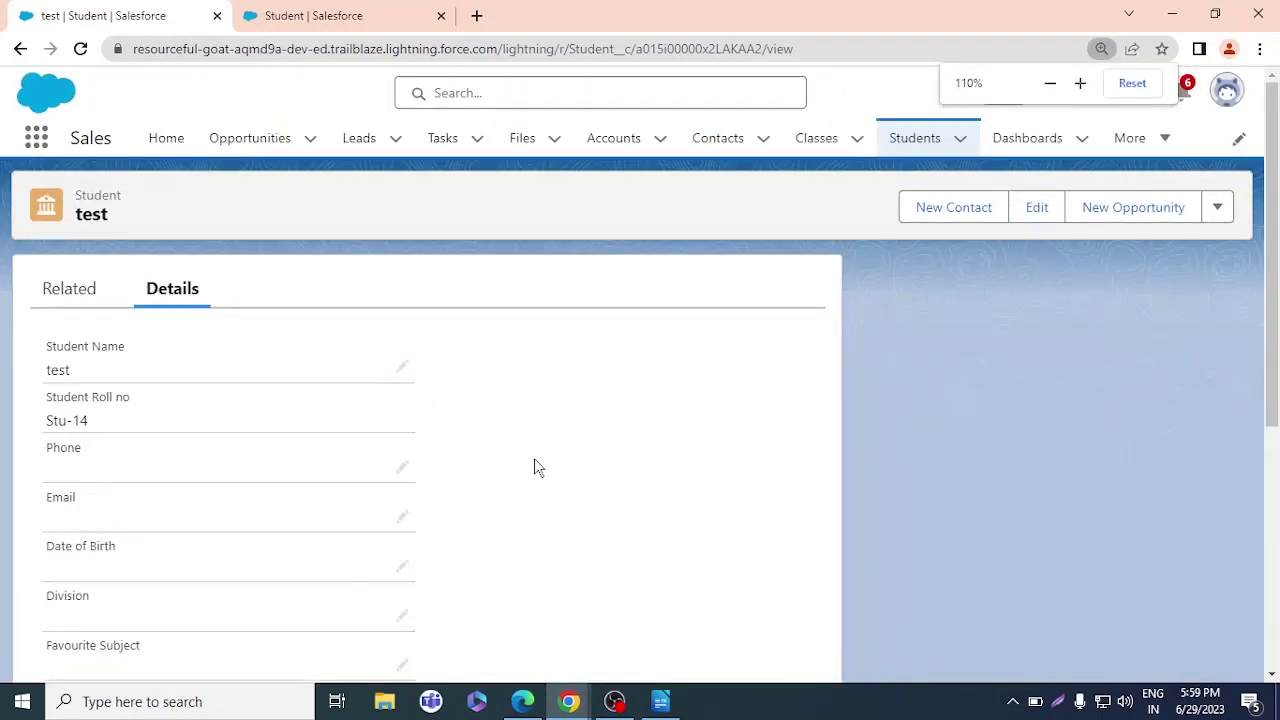
scroll(534, 466, down, 5)
Open the second student in the recently viewed Students list and go to its subject marks
click(923, 138)
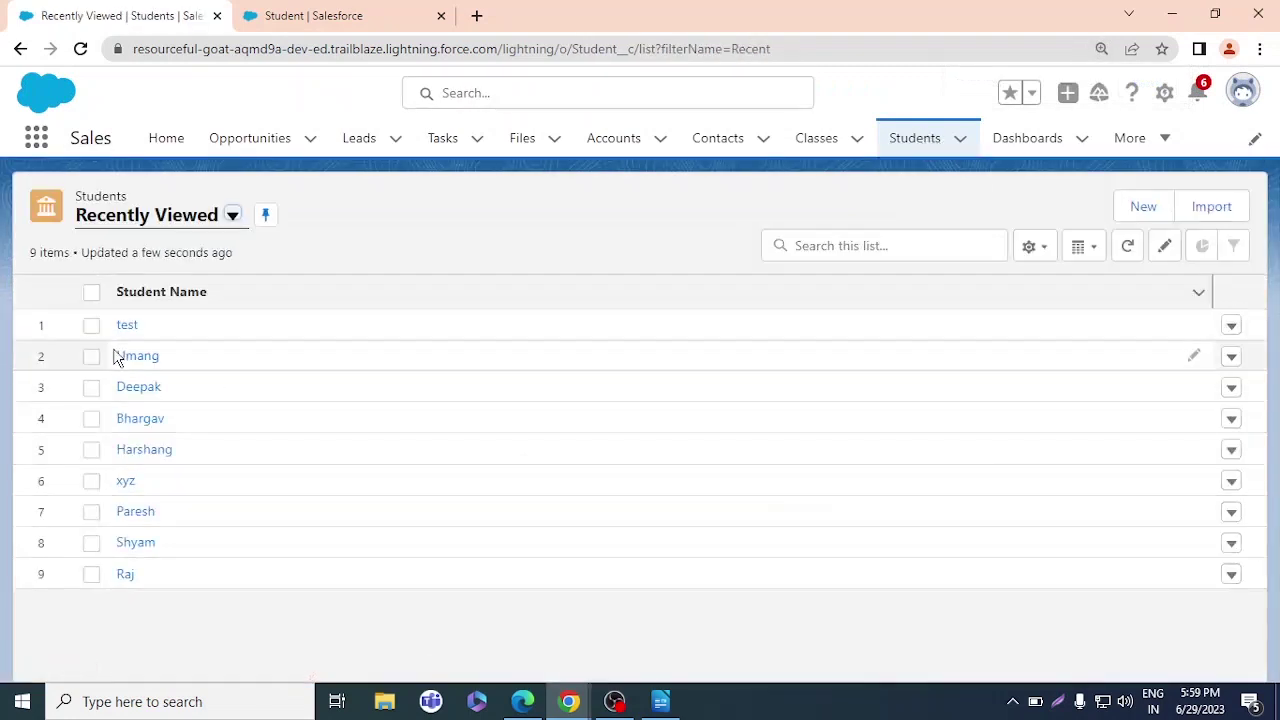
click(135, 358)
scroll(275, 358, down, 4)
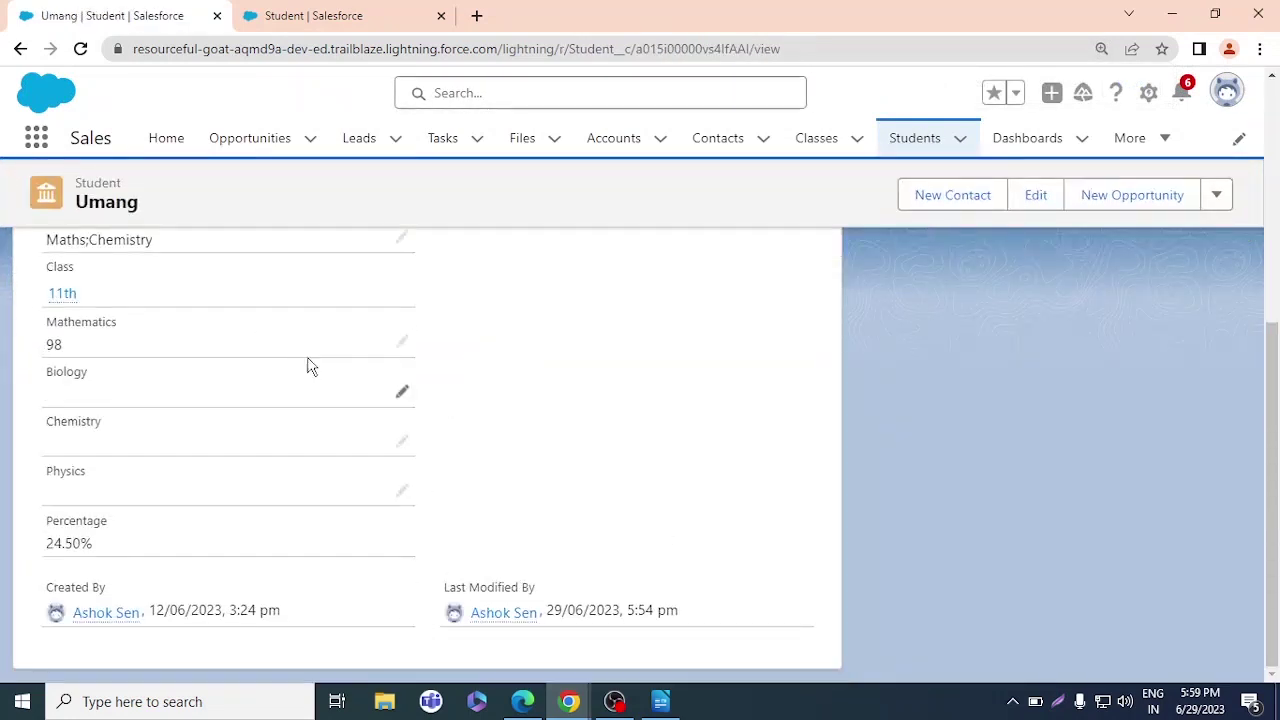
Edit the student's marks, setting Mathematics to 87 and Biology to 98
click(402, 392)
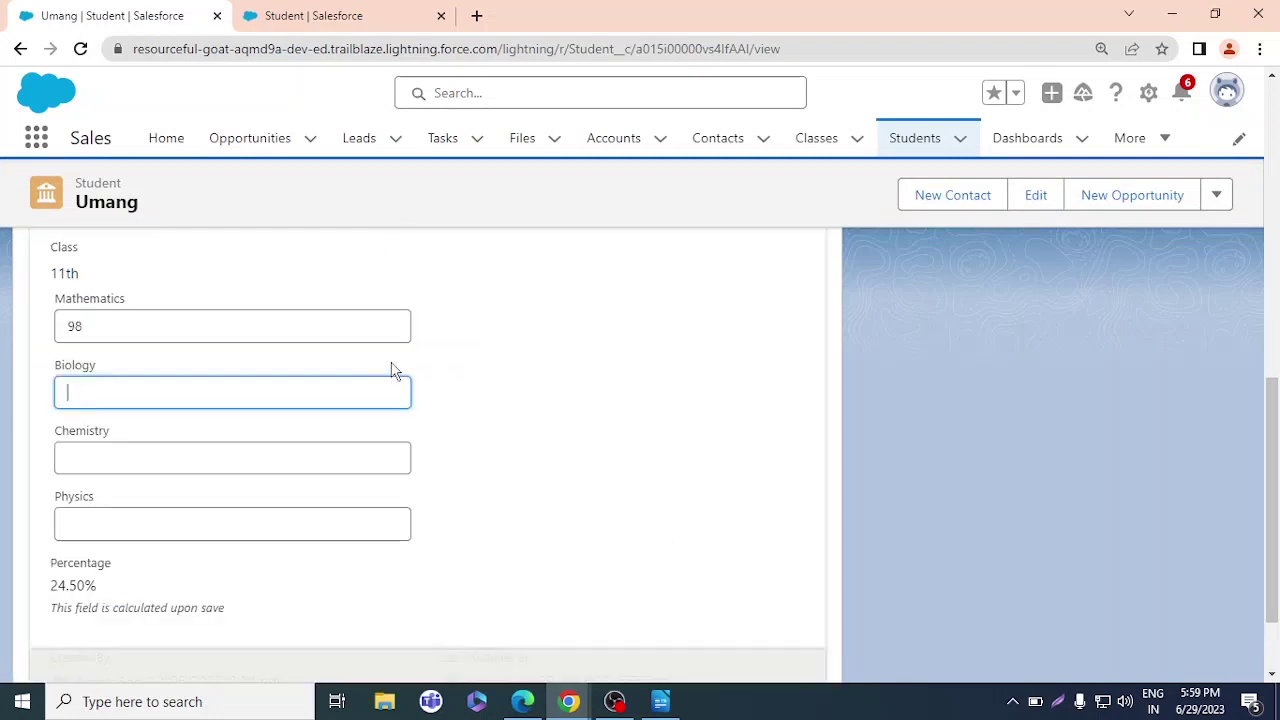
click(274, 336)
key(BackSpace)
key(BackSpace)
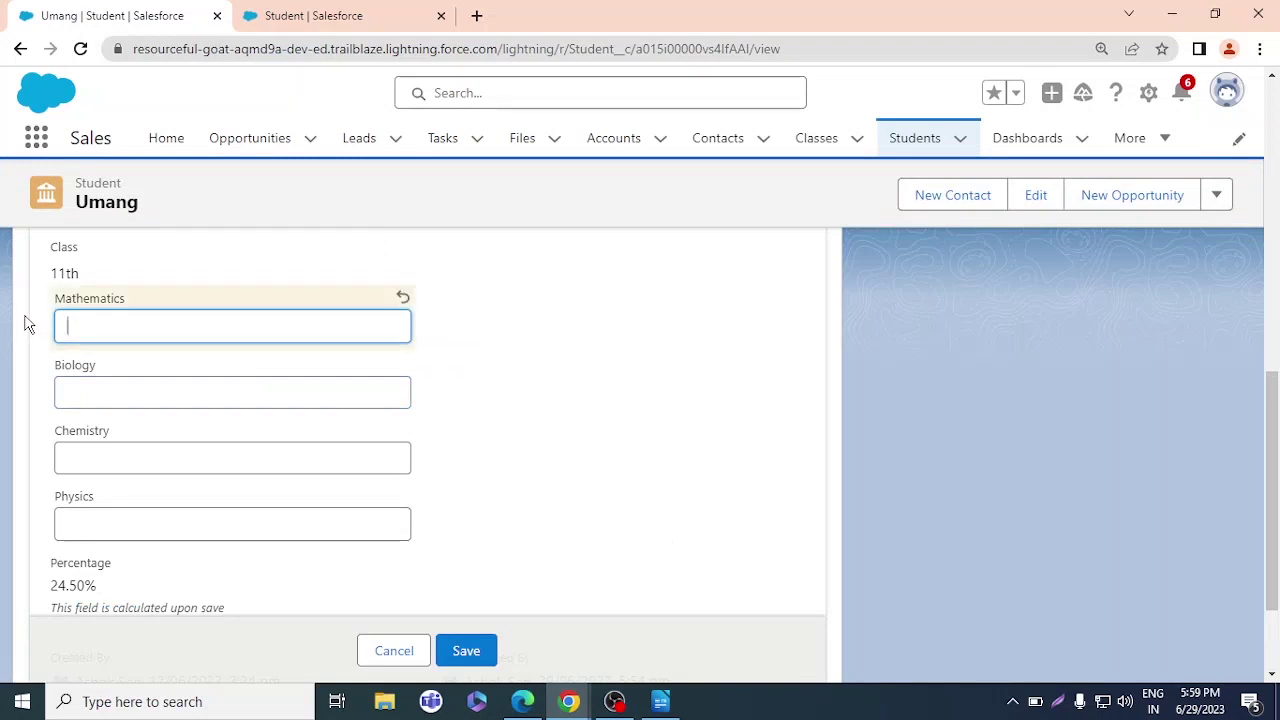
text(87)
click(132, 394)
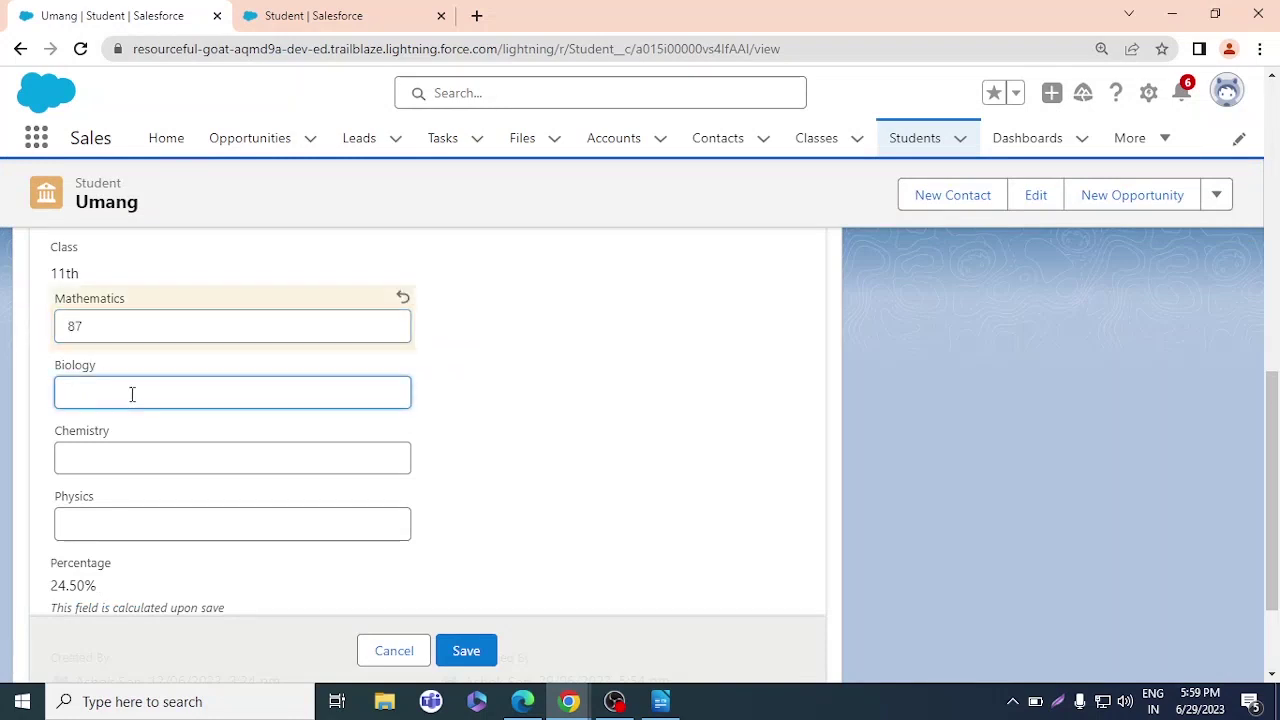
text(98)
Set the student's Chemistry mark to 75 and Physics mark to 65, and save the record
click(158, 459)
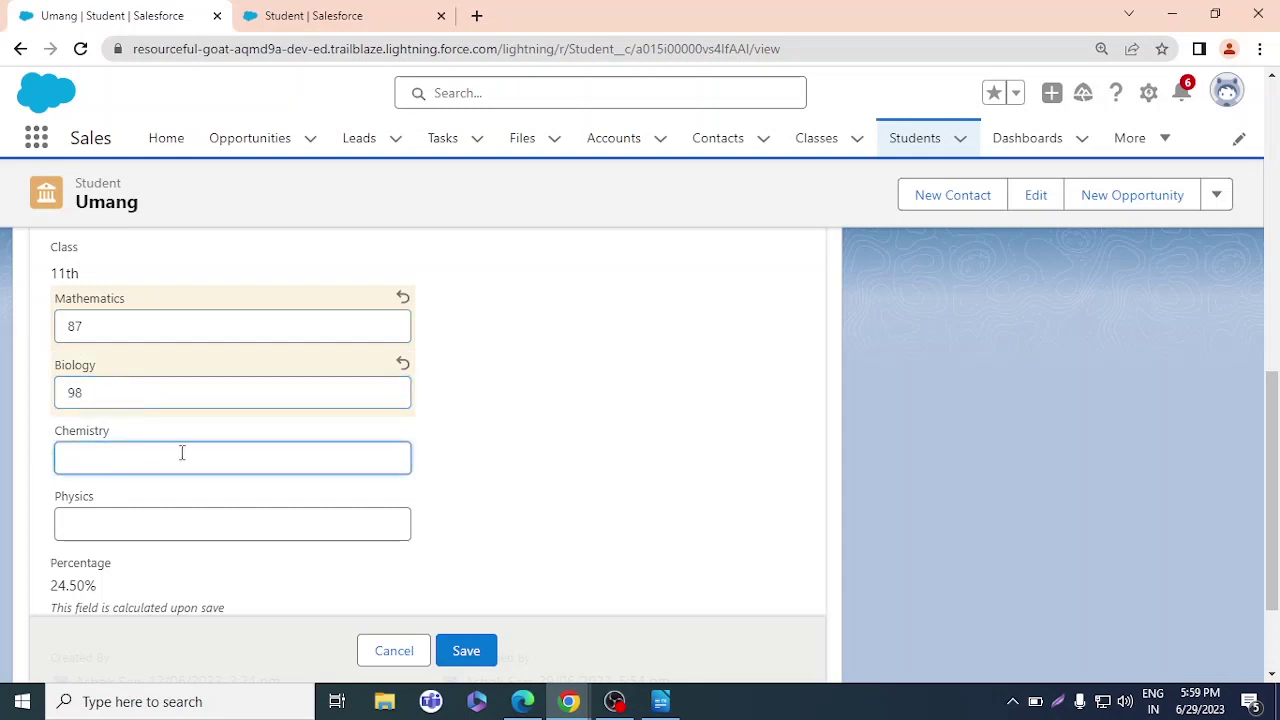
text(75)
click(161, 531)
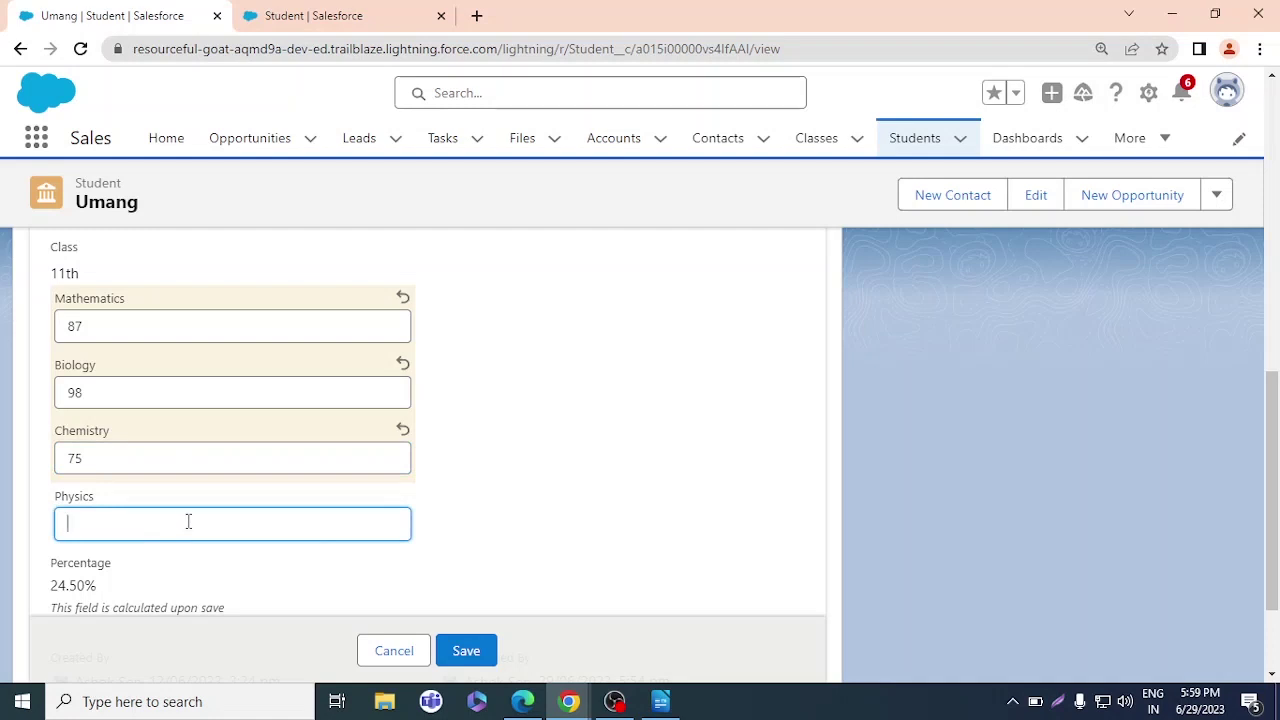
text(65)
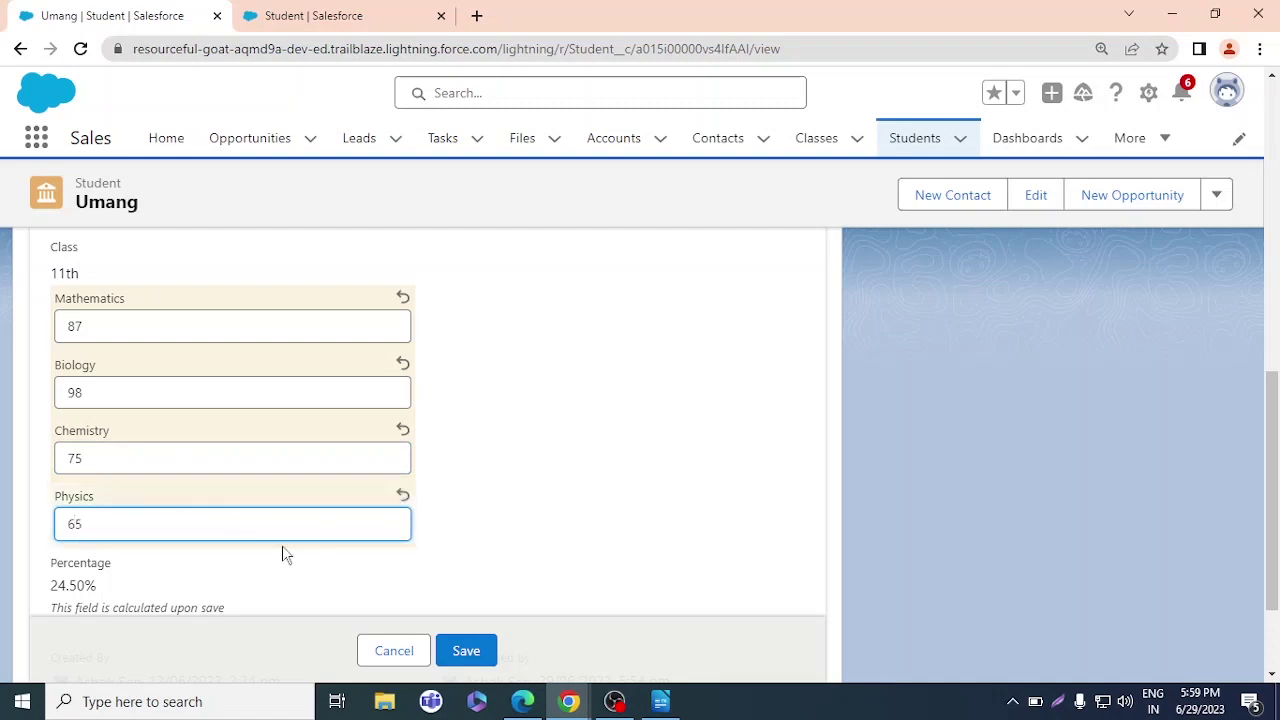
click(468, 648)
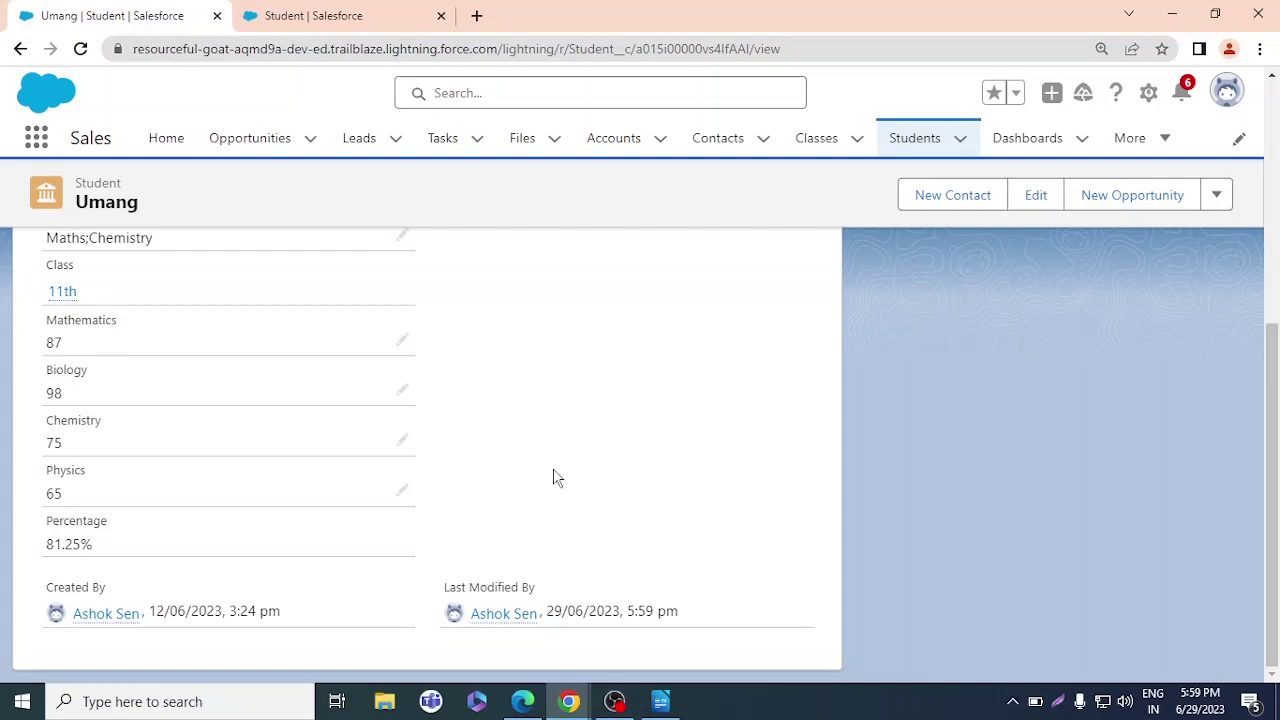
Switch to the course document in LibreOffice Writer and read its sections on formula fields and roll-up summary fields
key(alt+Tab)
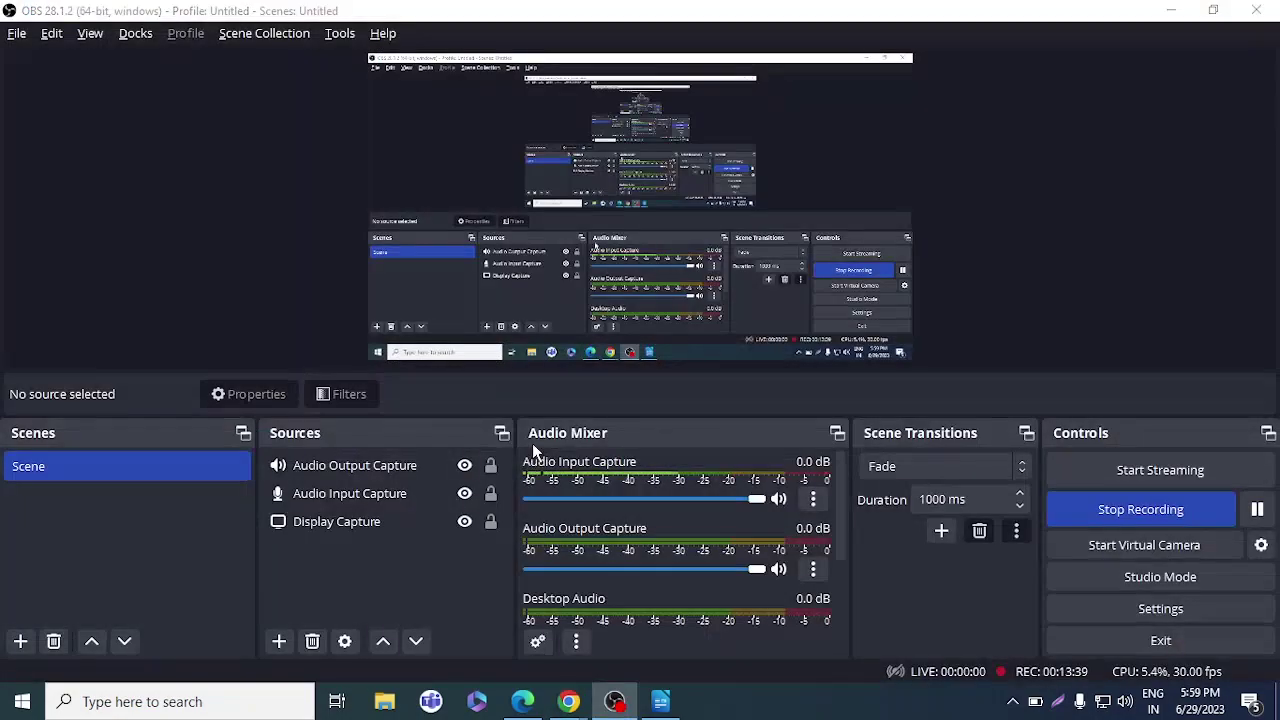
key(alt+Tab)
key(alt+Tab)
key(Tab)
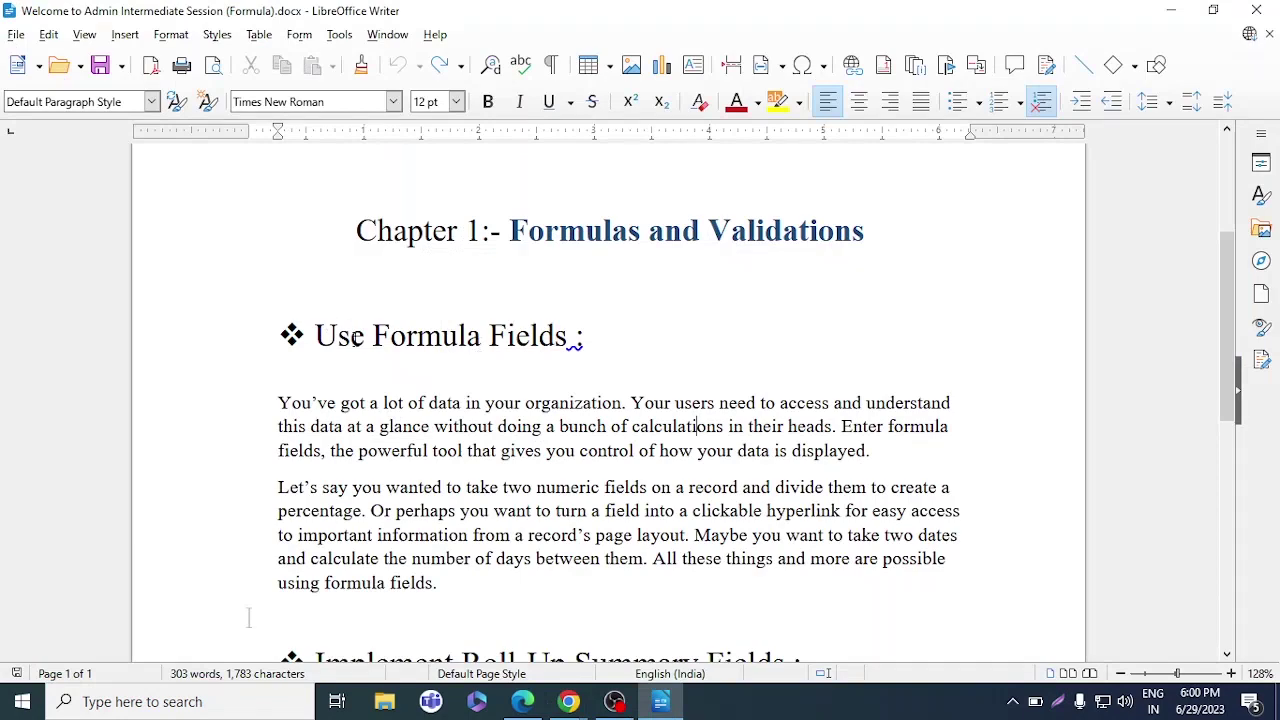
drag(366, 336, 572, 336)
scroll(569, 335, down, 5)
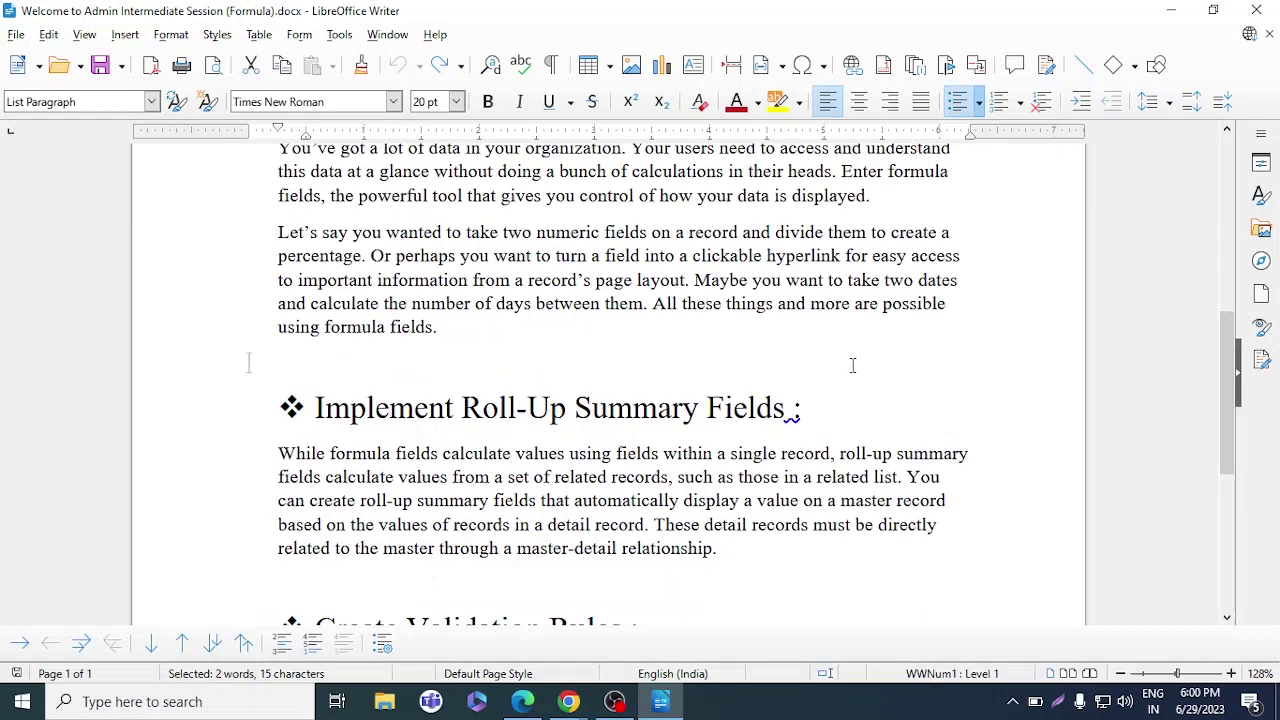
drag(1234, 357, 1234, 378)
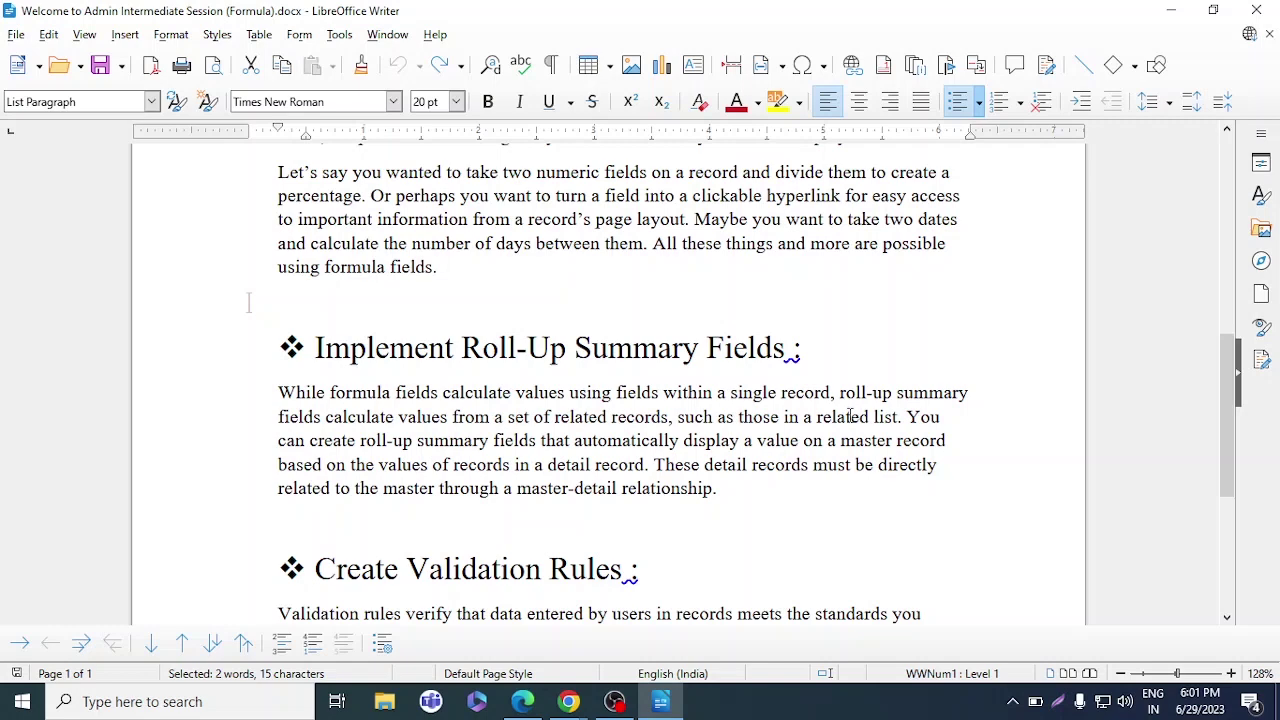
Switch back to Salesforce in Chrome, open the 11th class record and view its related students
key(alt+Tab)
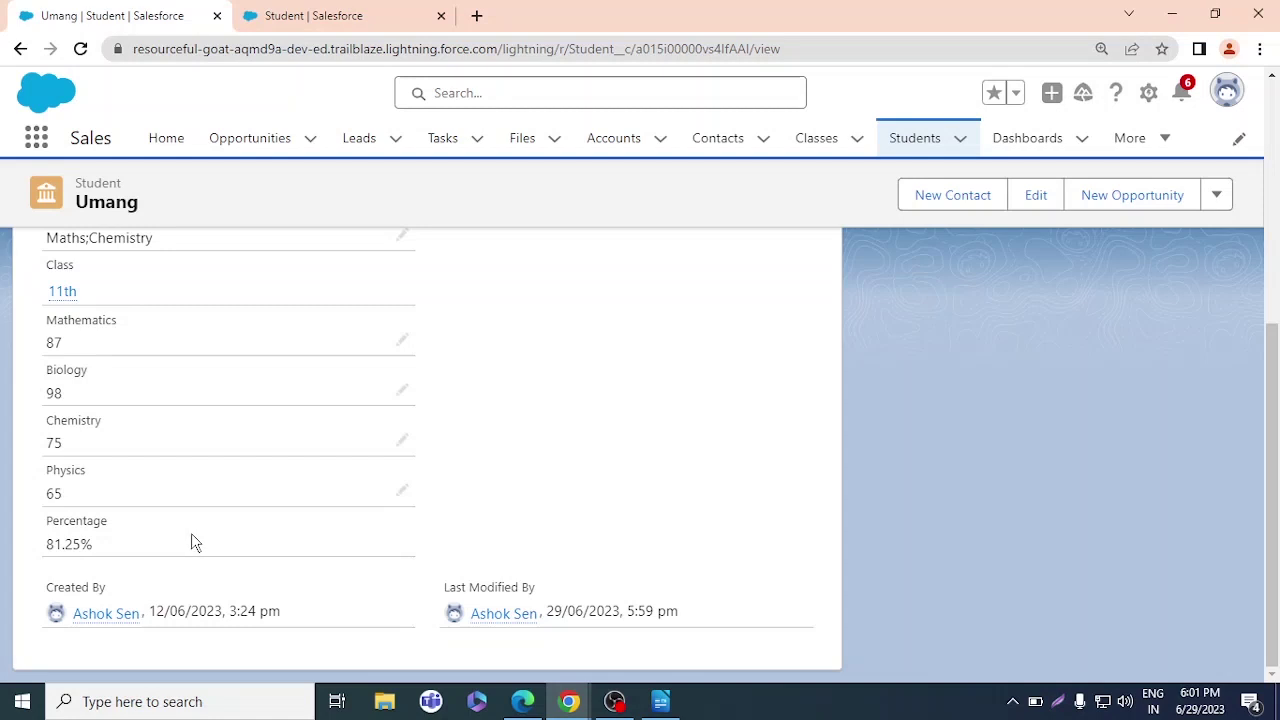
scroll(416, 418, up, 5)
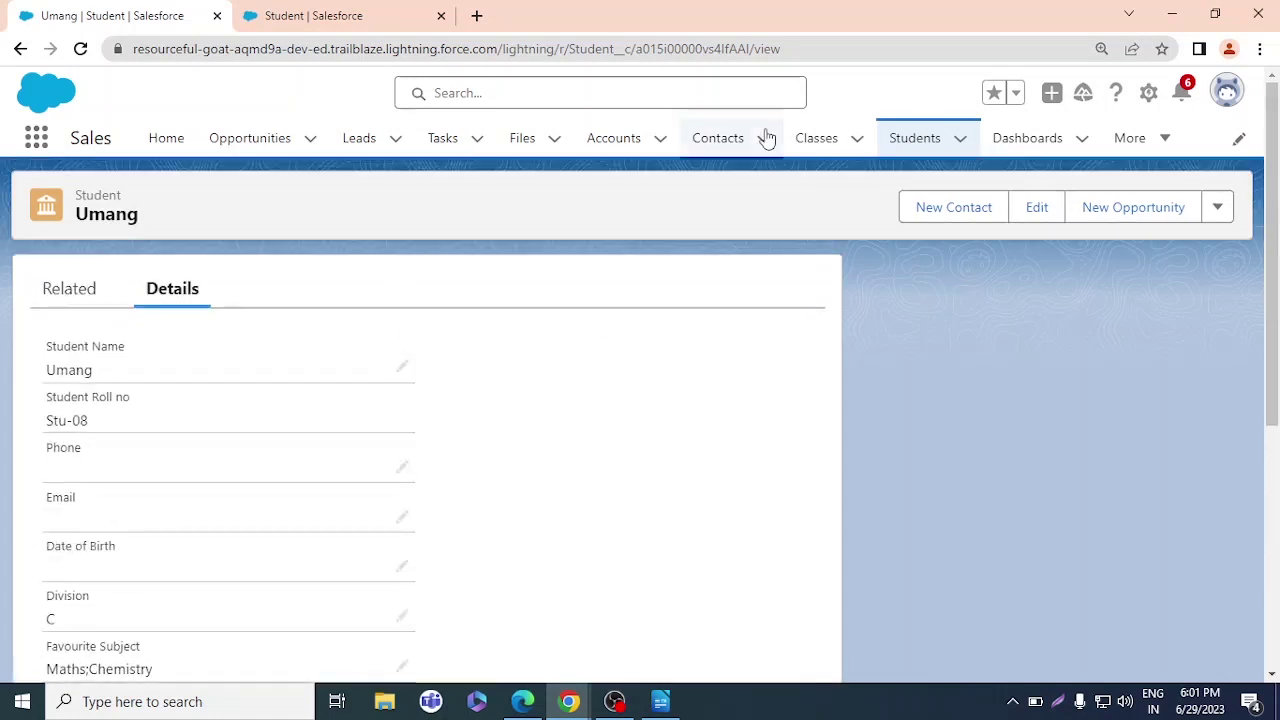
click(826, 138)
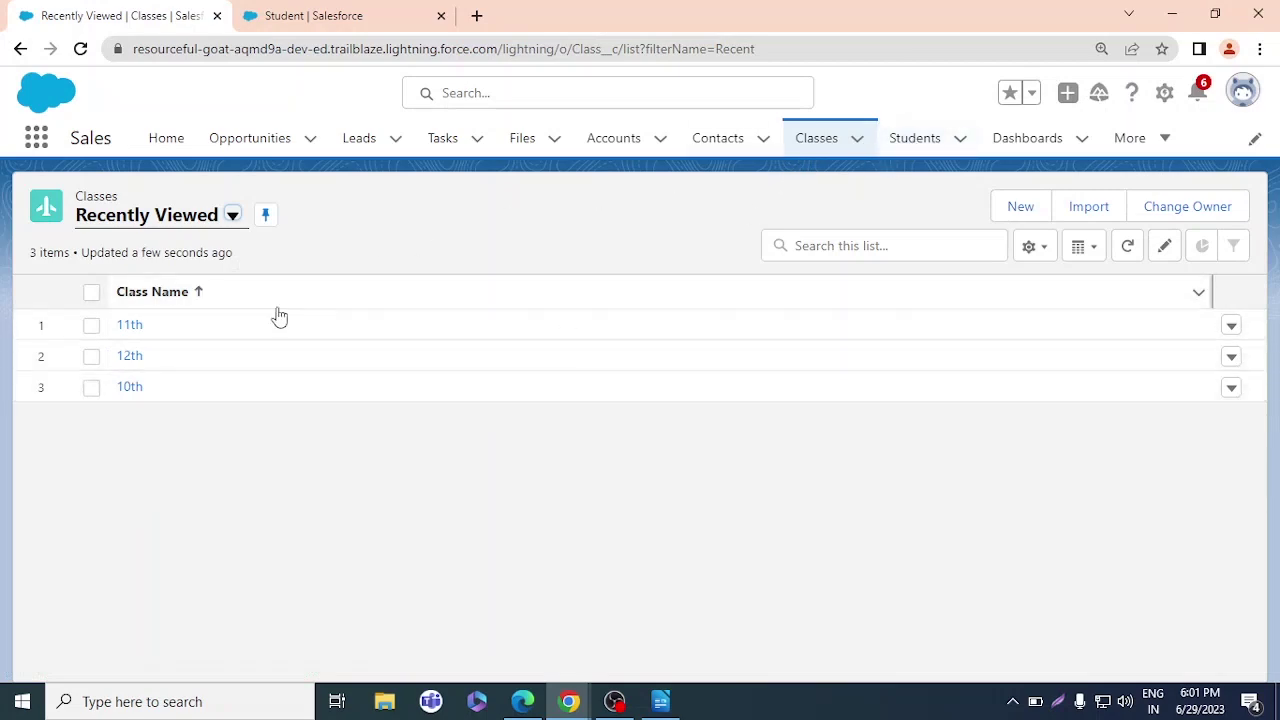
click(129, 326)
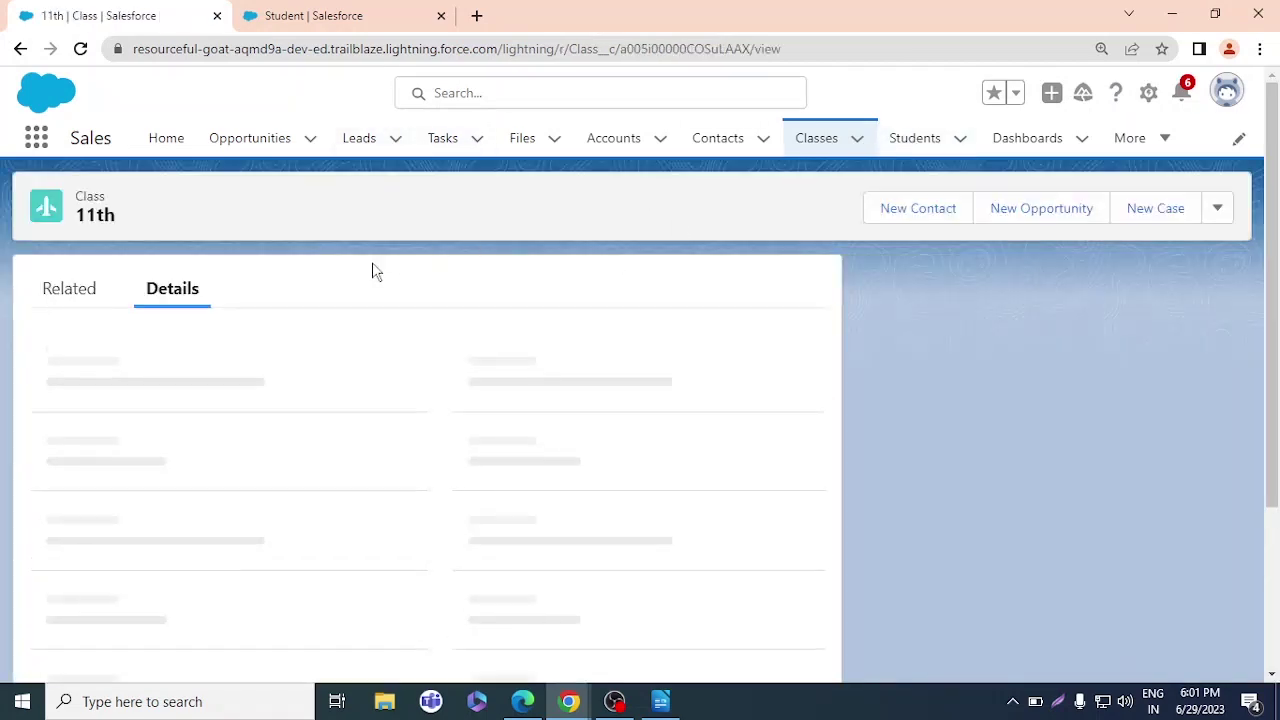
click(96, 290)
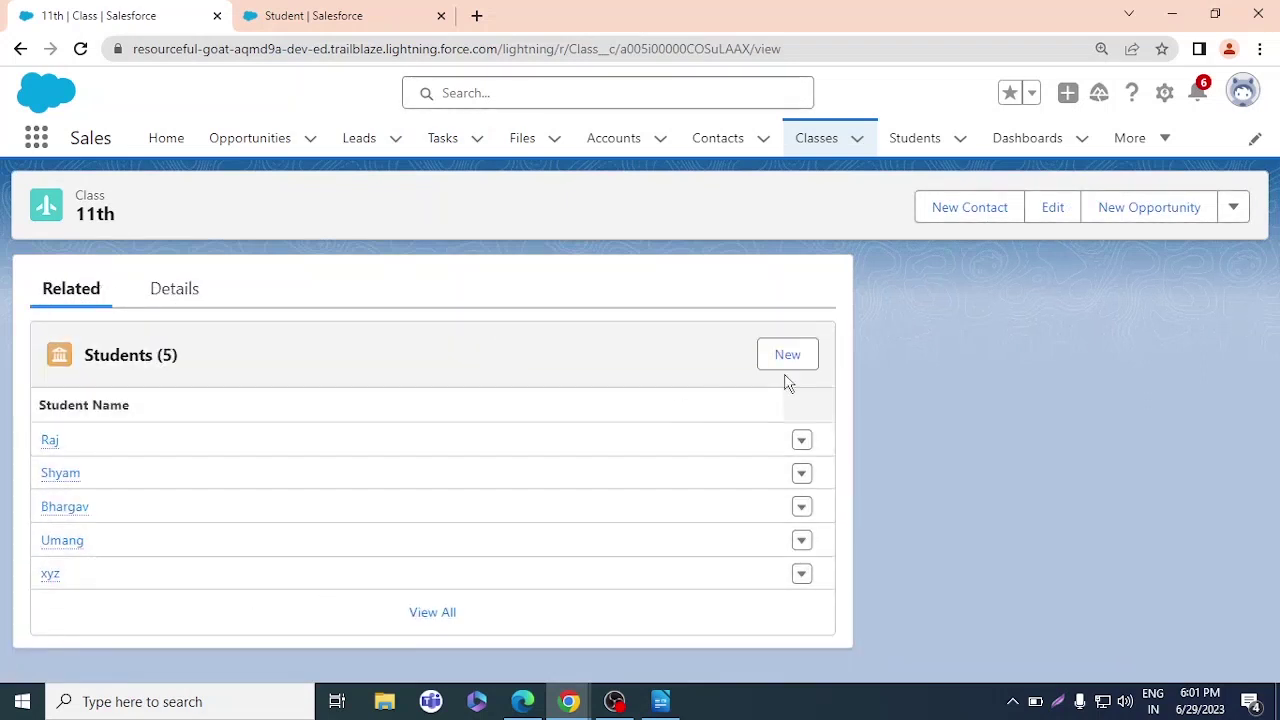
Reopen the 11th class record from the Classes list and open the Class object's setup page
click(916, 141)
click(817, 148)
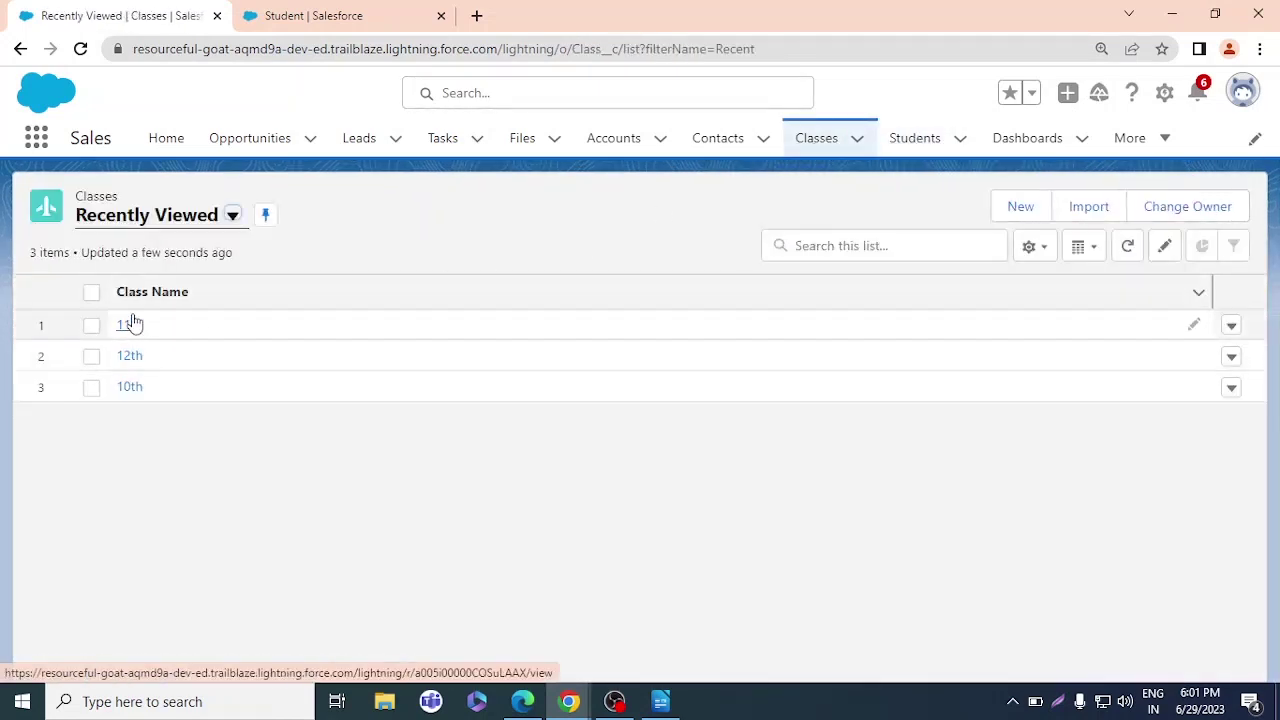
click(132, 322)
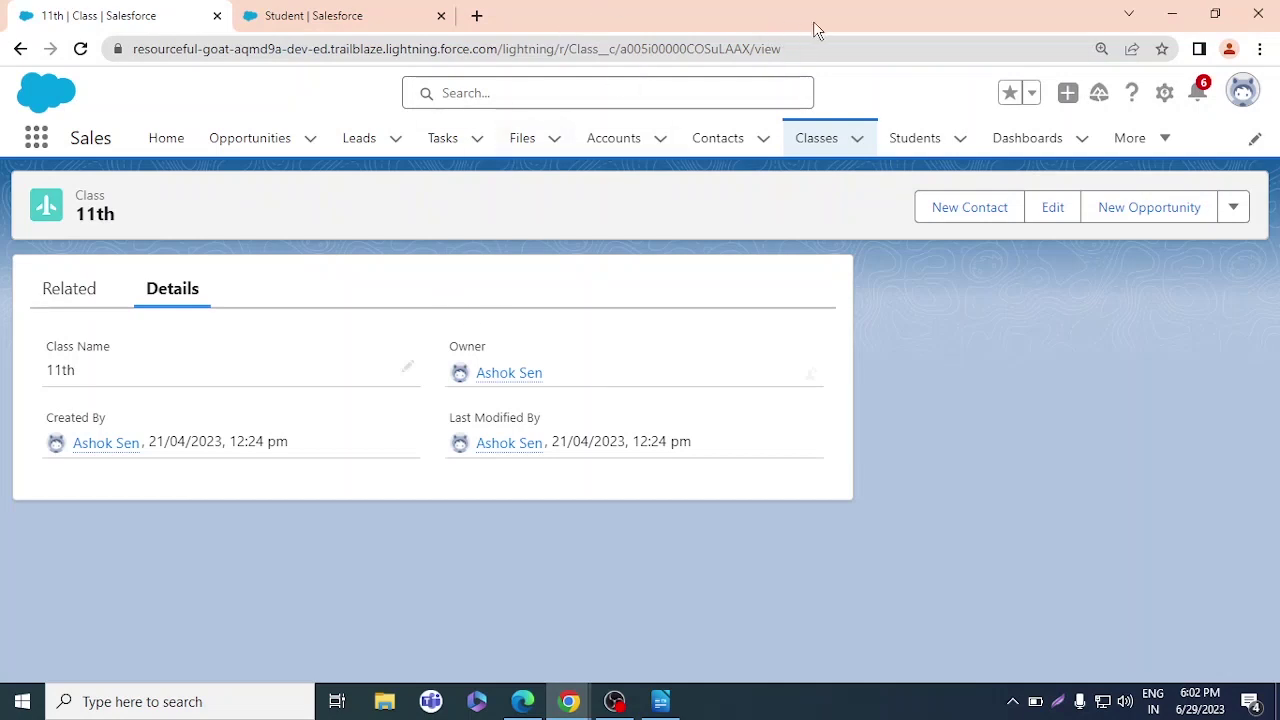
click(1164, 92)
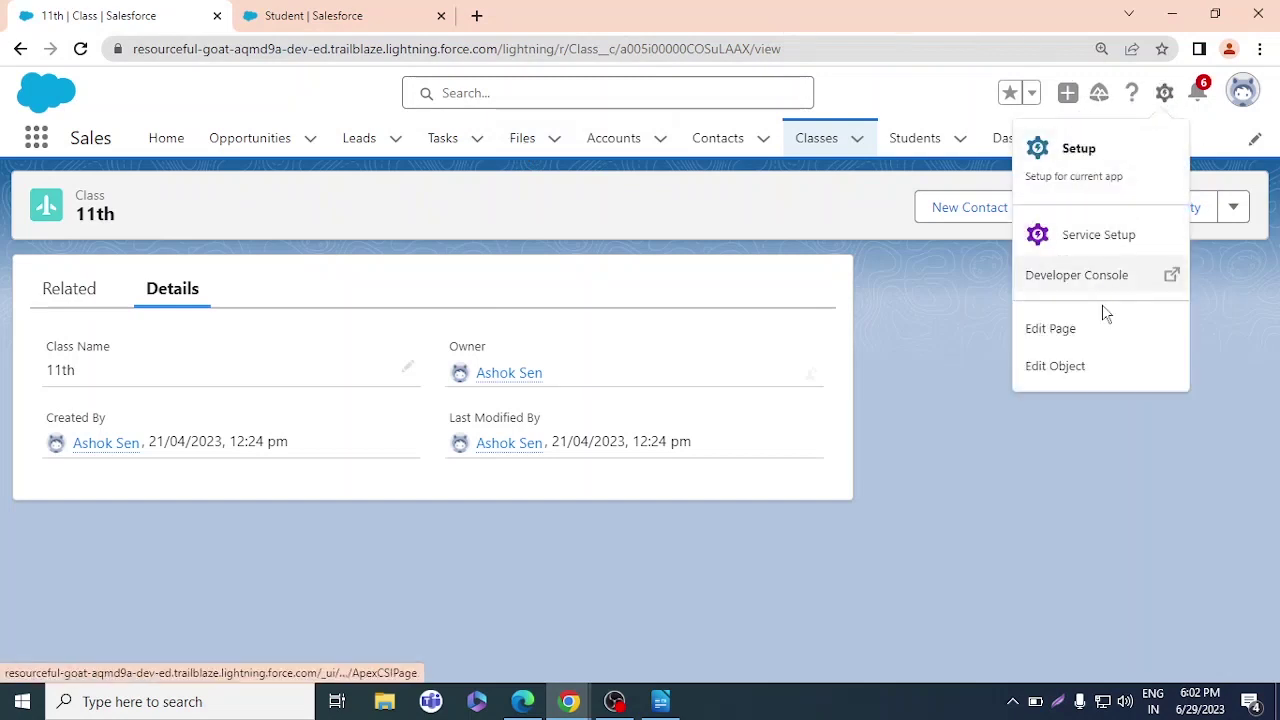
click(1097, 390)
Review the Student object's fields, checking the Class field's master-detail data type, and look at the Class object's setup page
drag(545, 15, 410, 12)
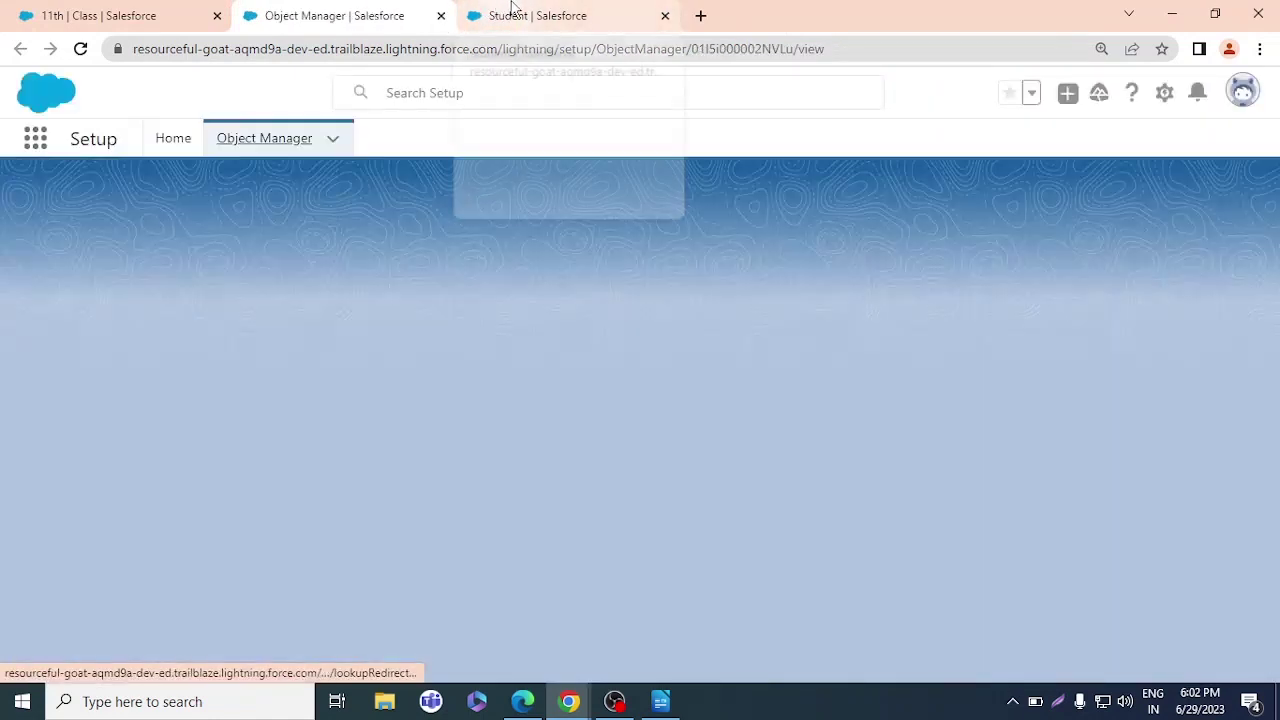
click(510, 12)
scroll(520, 403, down, 1)
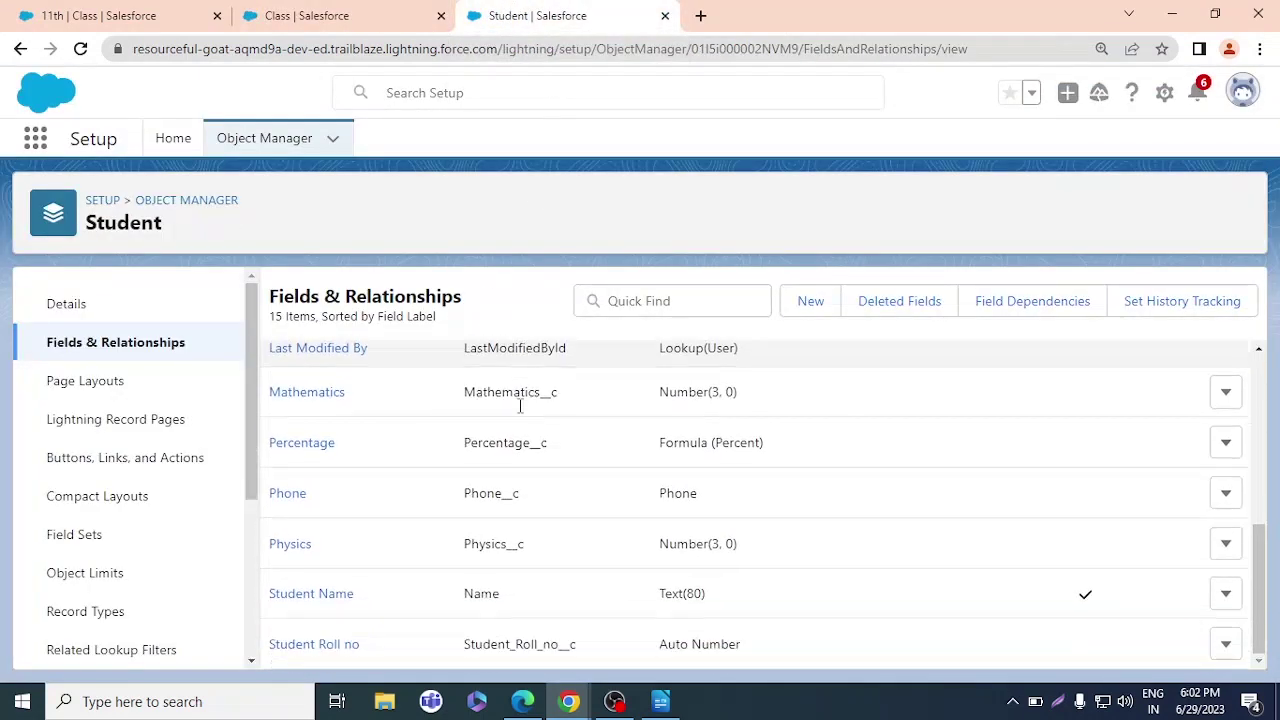
scroll(512, 550, up, 4)
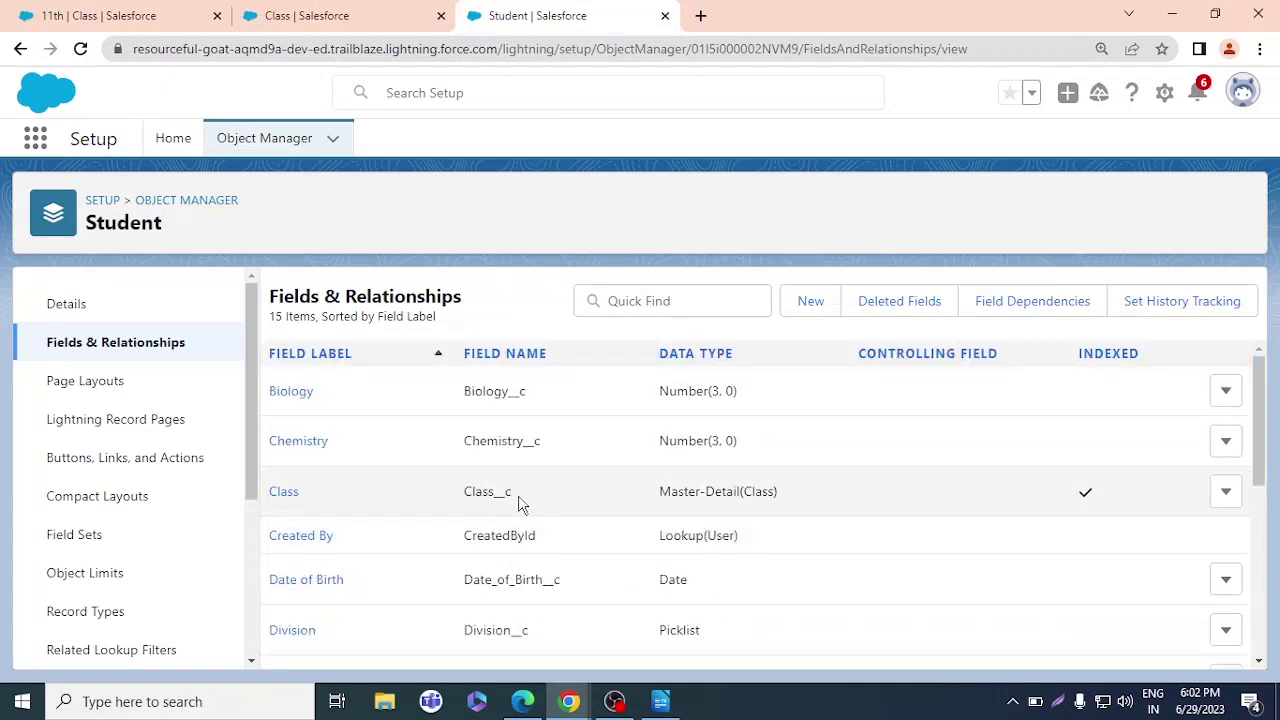
mouse_move(658, 492)
mouse_down()
mouse_move(811, 517)
mouse_move(726, 493)
mouse_move(658, 495)
mouse_up()
click(661, 488)
drag(663, 495, 809, 509)
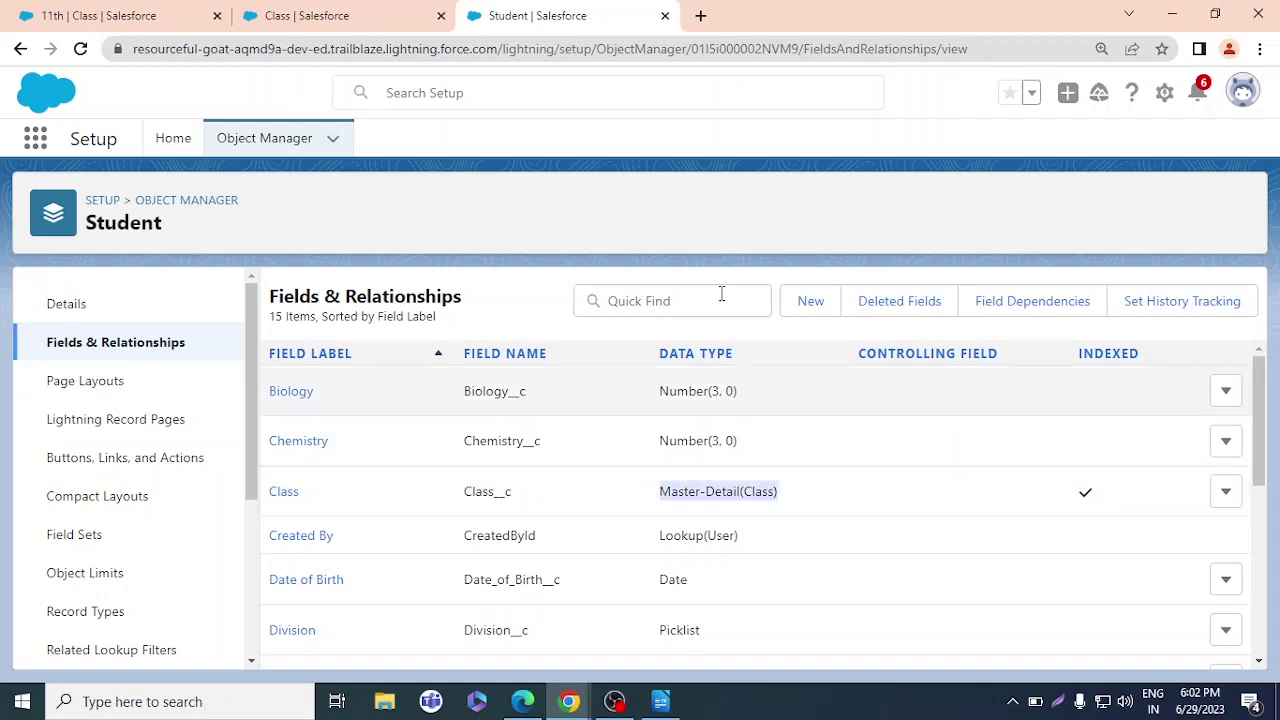
click(385, 10)
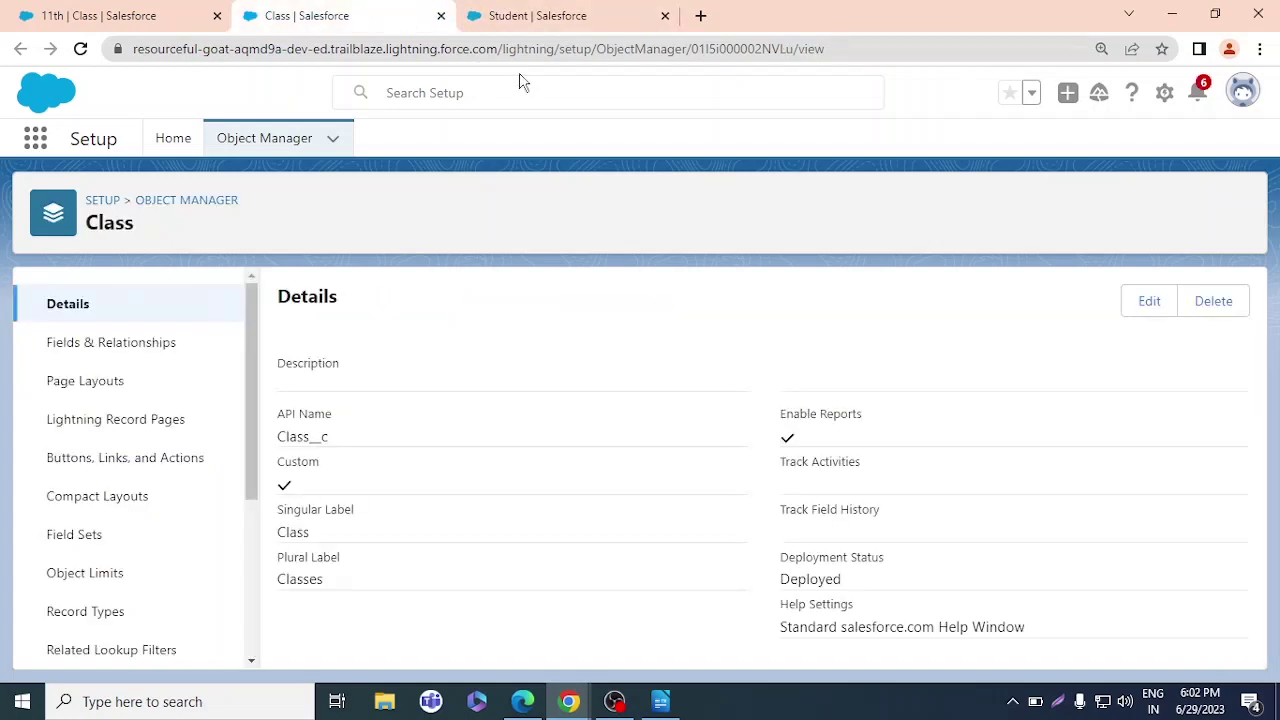
click(535, 13)
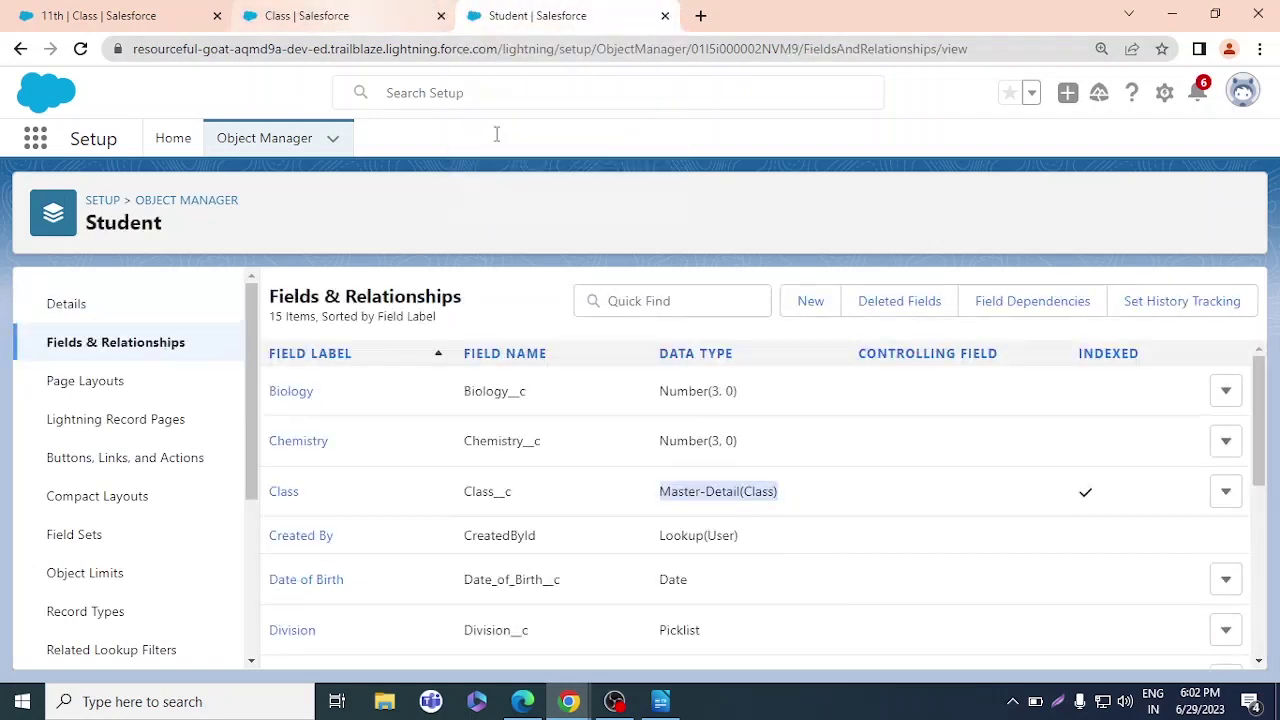
Start a new custom field on the Student object and examine the Roll-Up Summary data type's availability and description
click(794, 305)
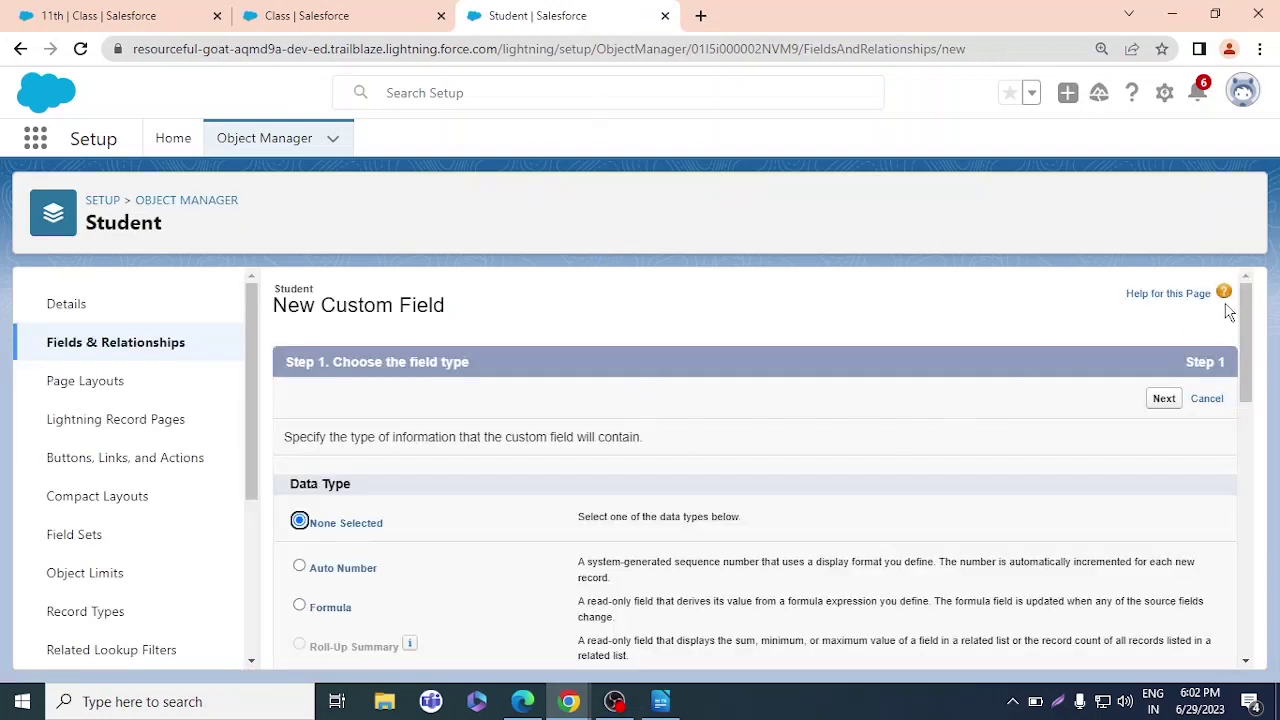
drag(1248, 308, 1253, 359)
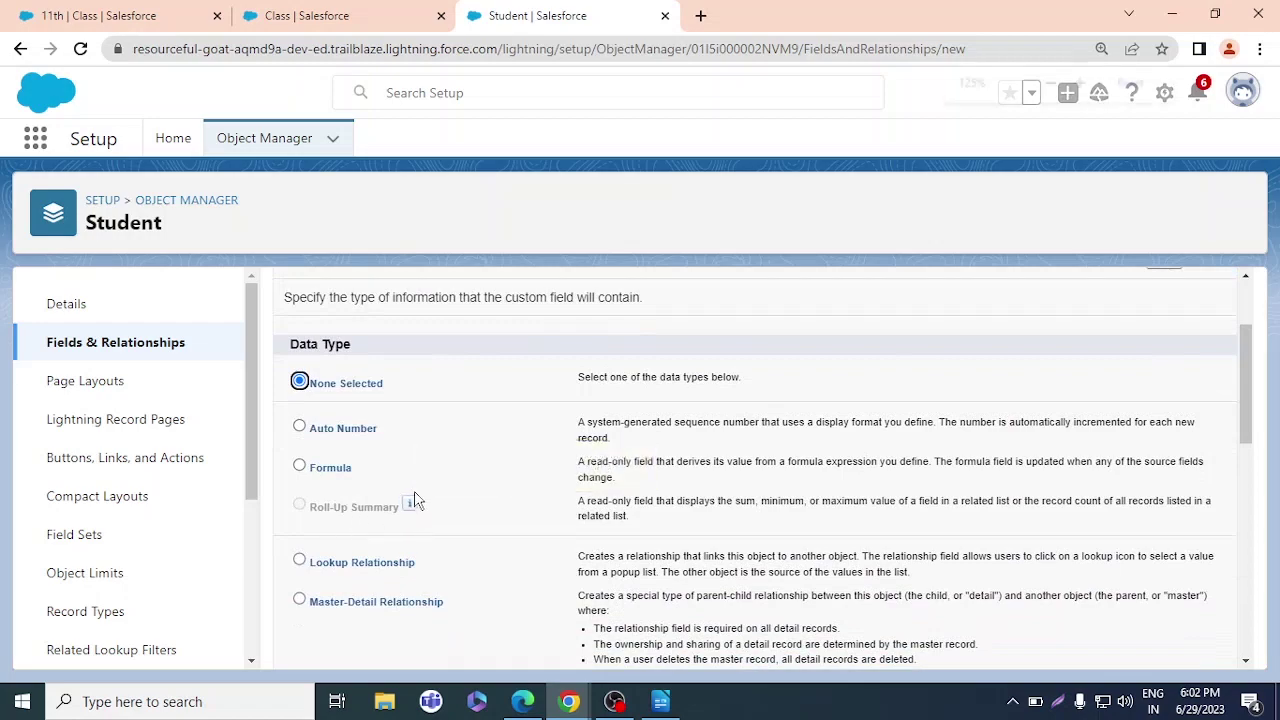
key(ctrl+plus)
key(ctrl+plus)
key(ctrl+plus)
scroll(440, 525, down, 3)
scroll(510, 525, up, 5)
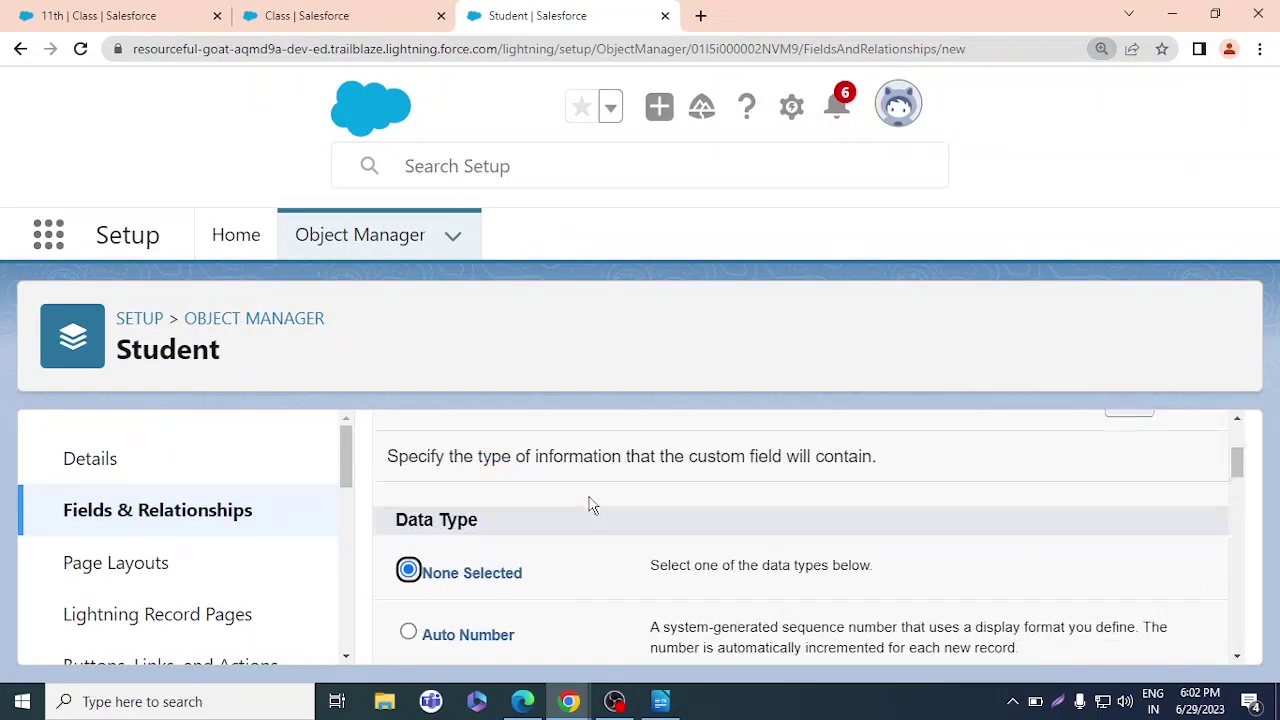
drag(1237, 477, 1237, 497)
mouse_move(559, 536)
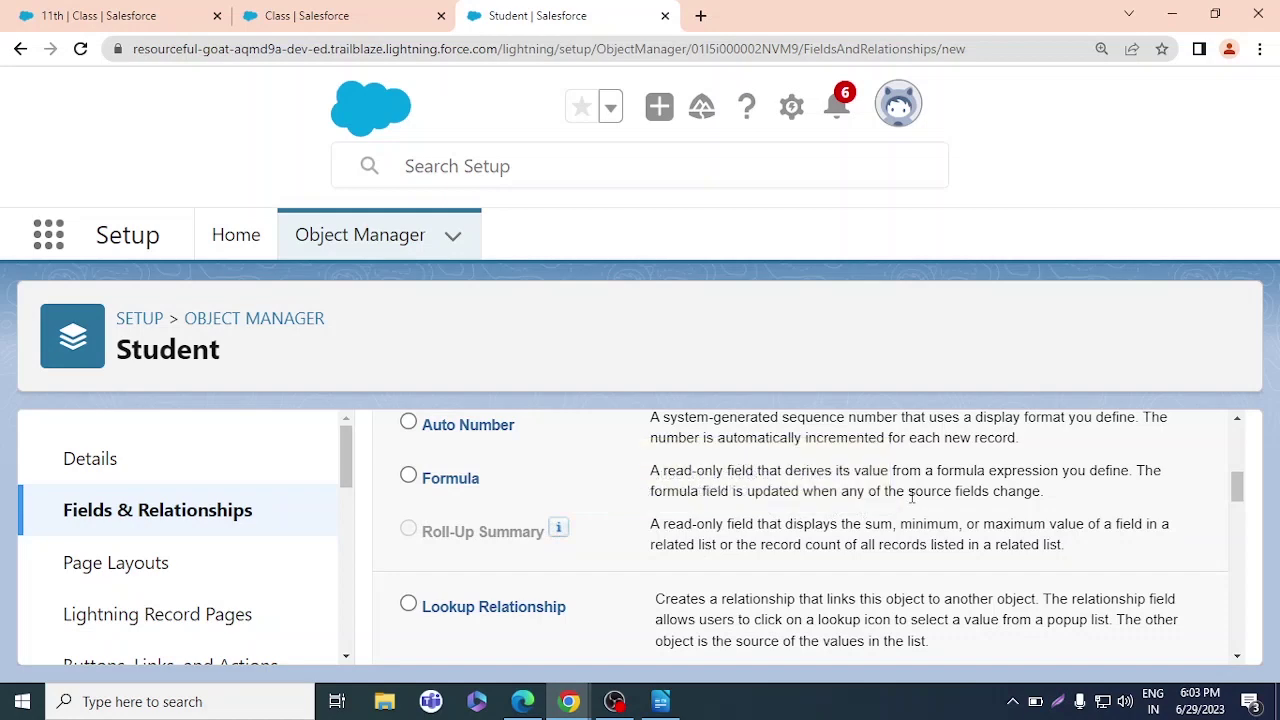
key(ctrl+minus)
key(ctrl+minus)
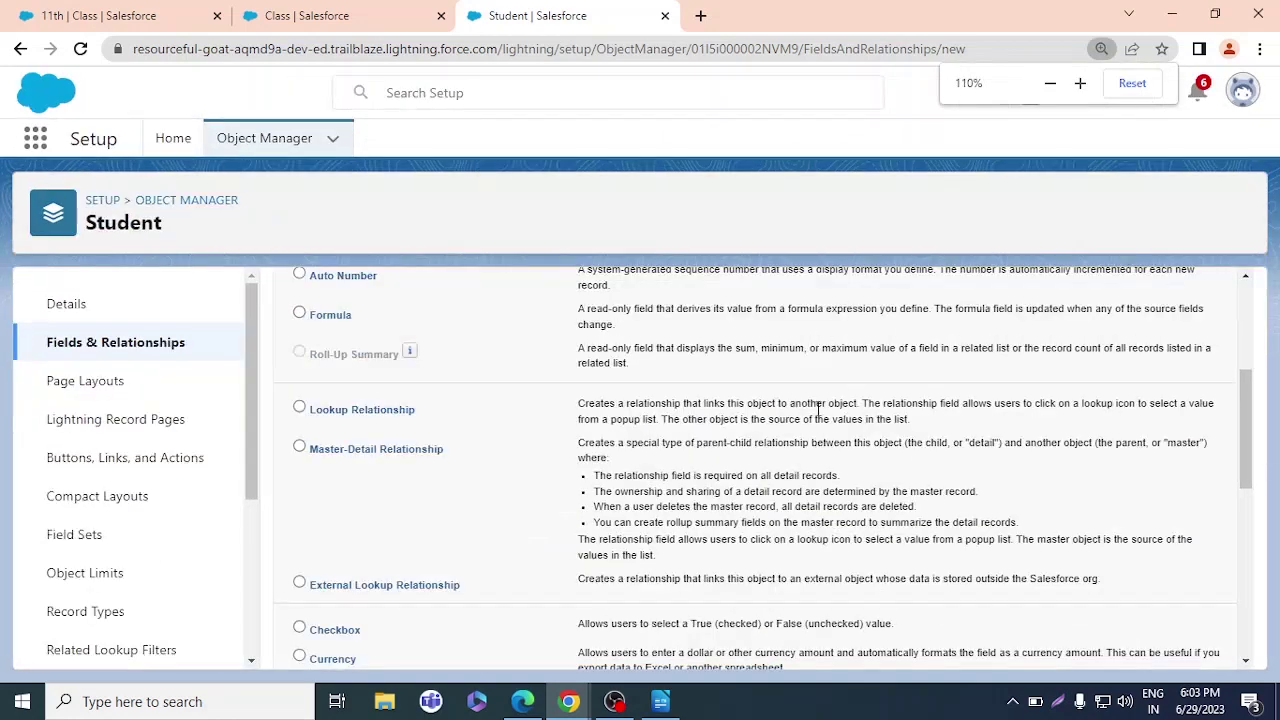
Start a new custom field on the Class object with the Roll-Up Summary data type
click(330, 15)
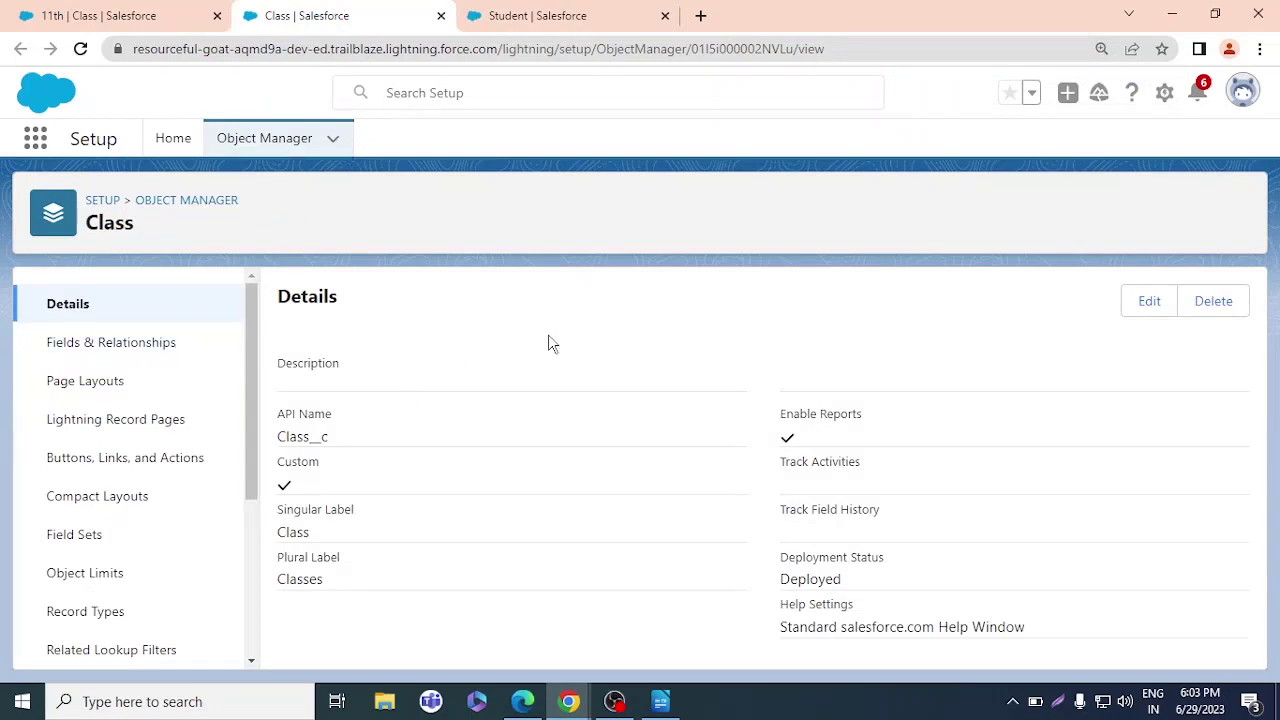
click(136, 343)
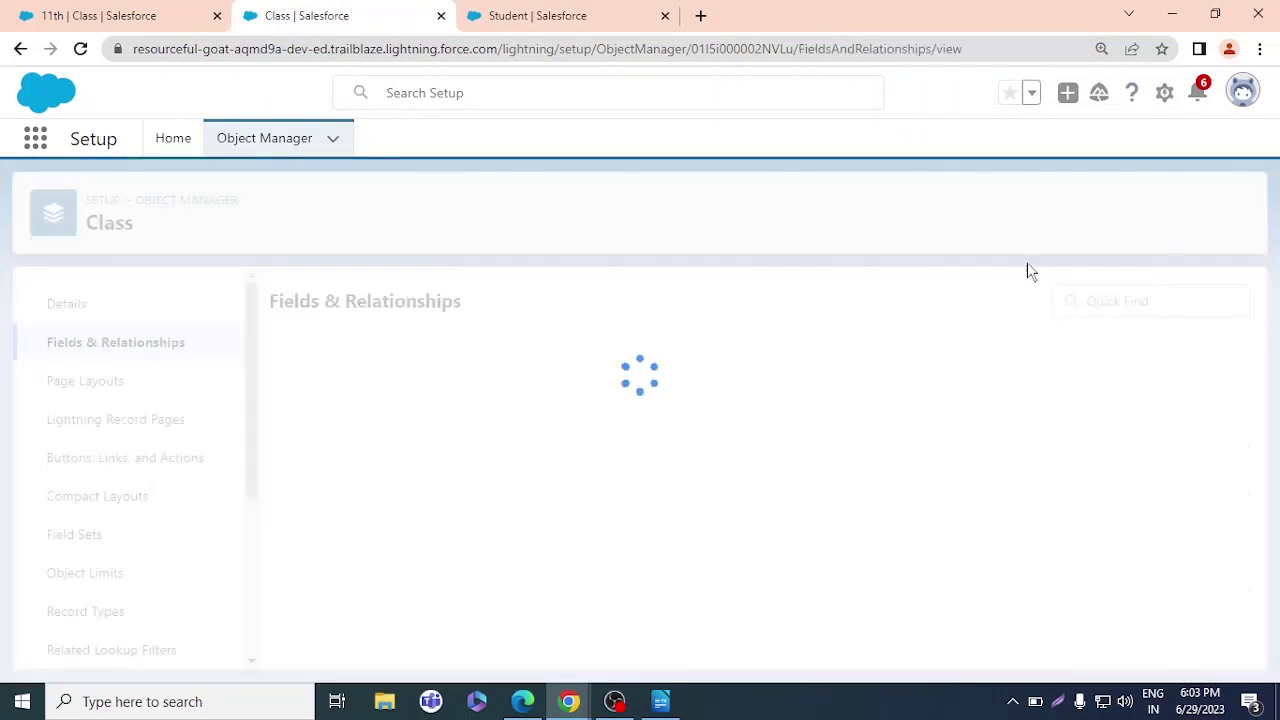
click(805, 300)
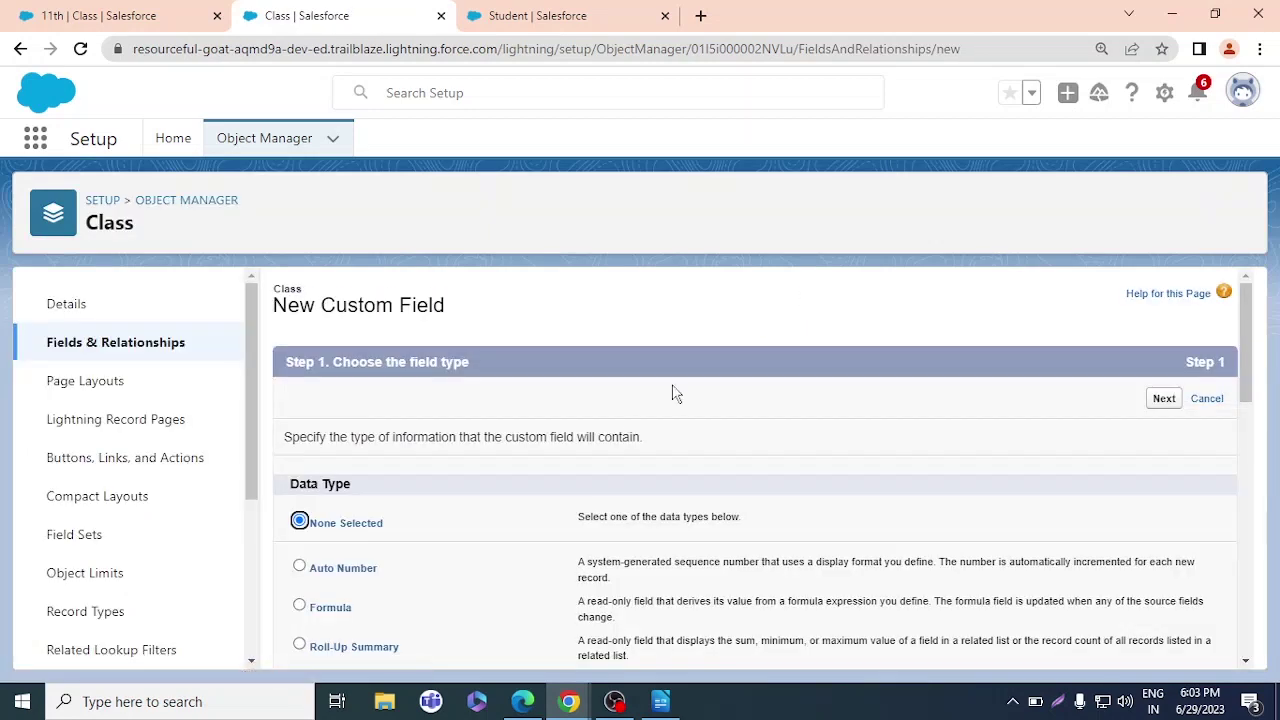
drag(1249, 340, 1247, 390)
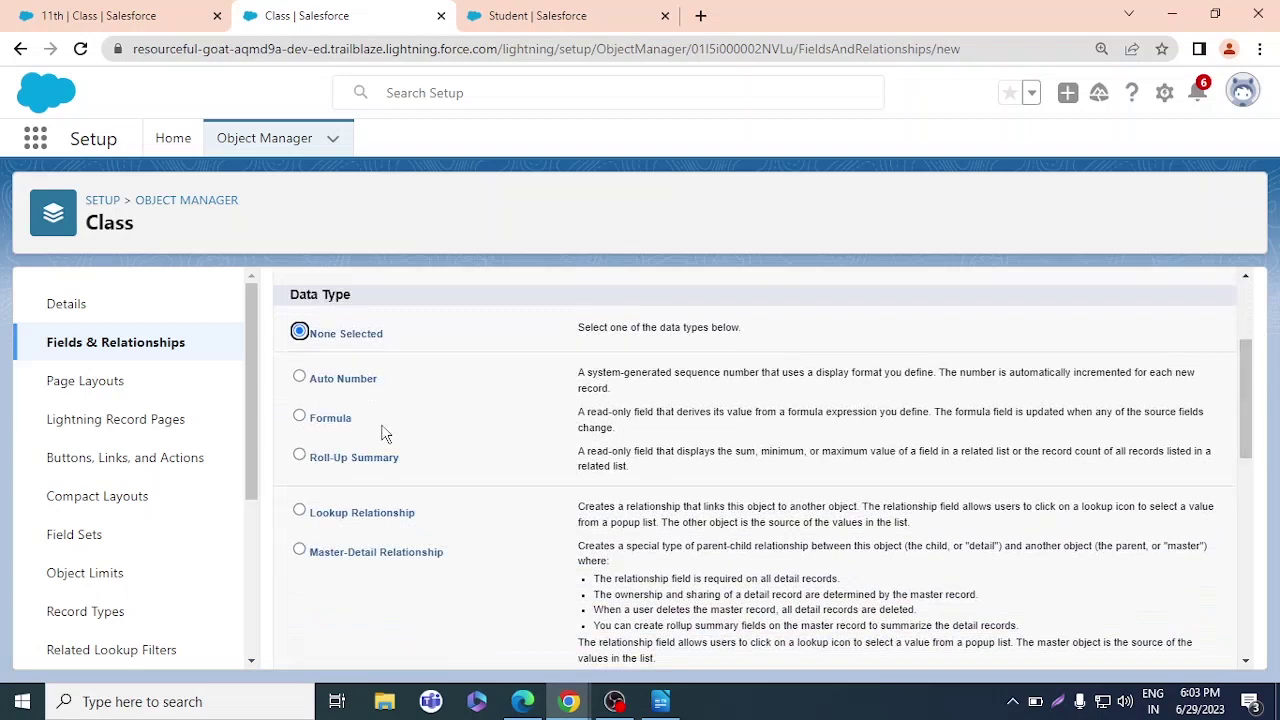
click(302, 457)
scroll(979, 366, up, 2)
click(1164, 398)
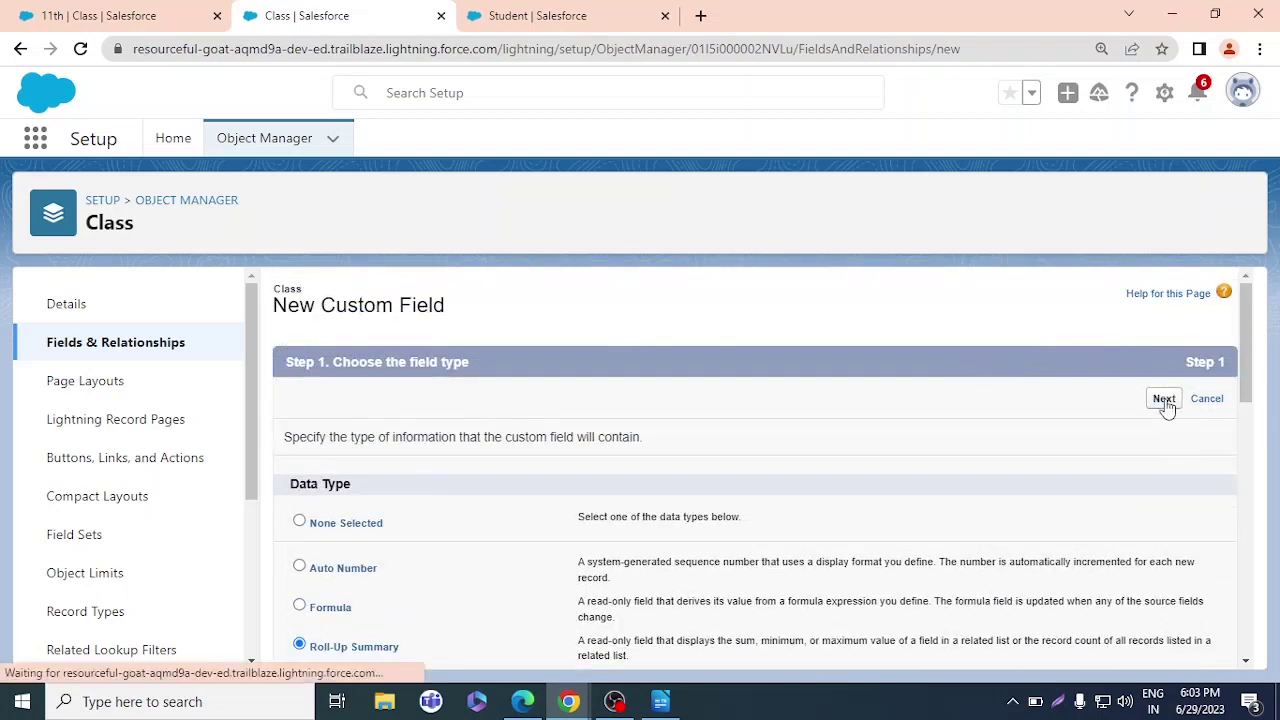
Label the roll-up field Total Students, with the field name Total_Students, and continue to the summary calculation
click(573, 445)
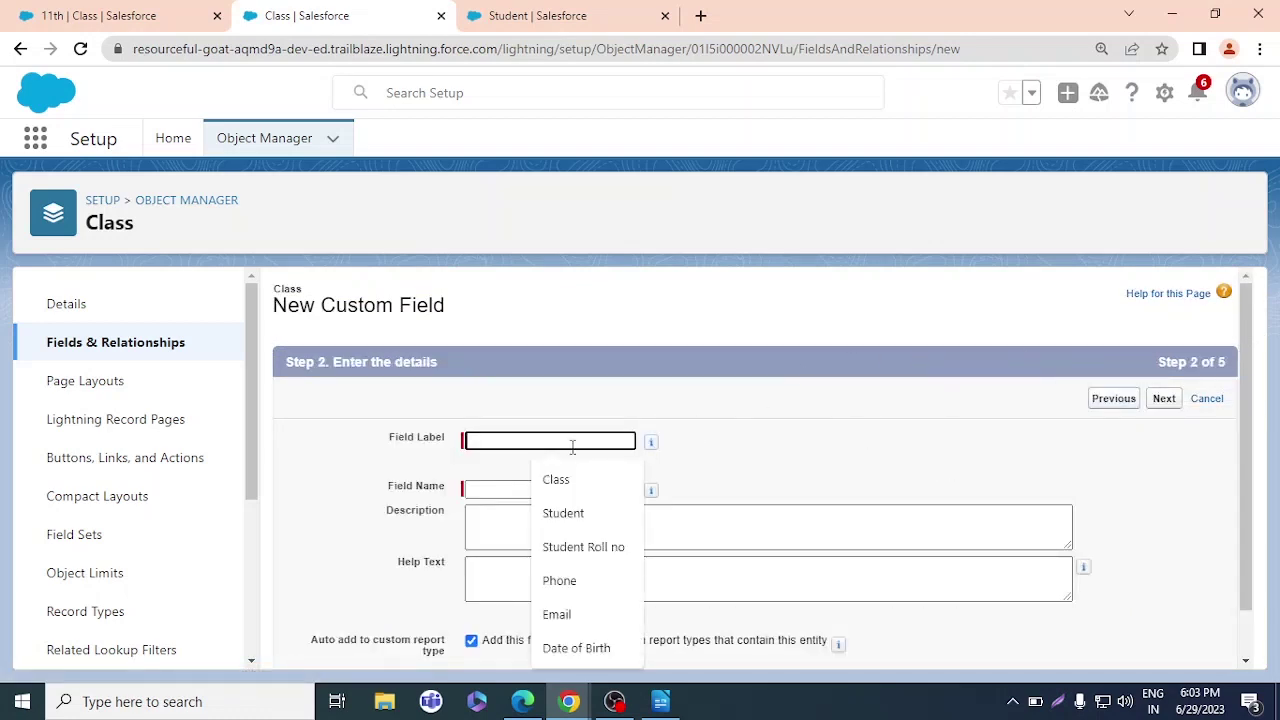
text(To)
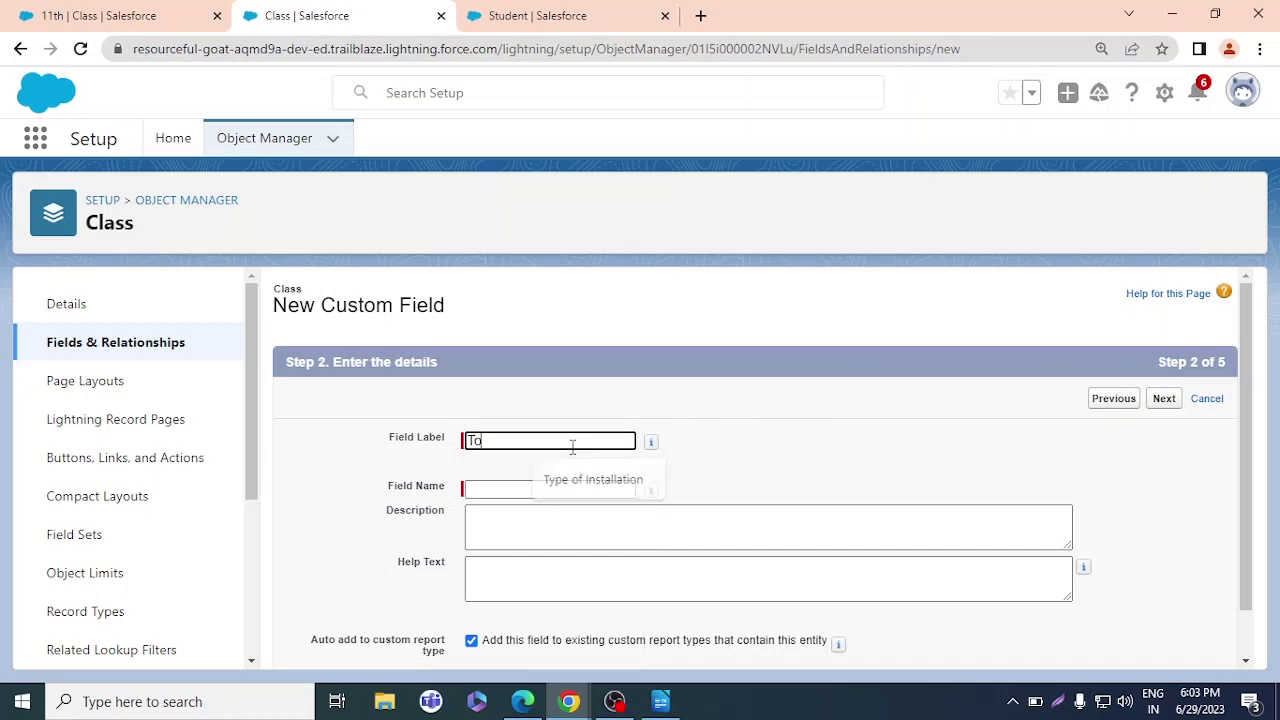
text(tal Students)
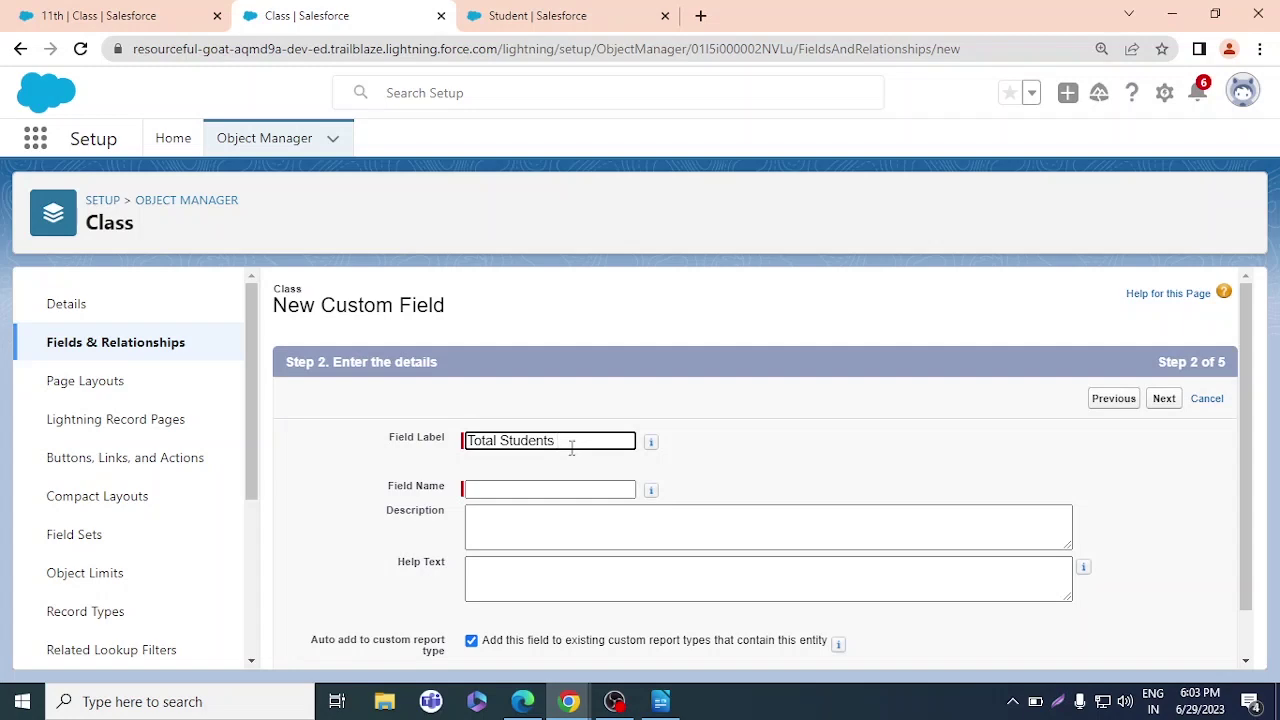
click(749, 486)
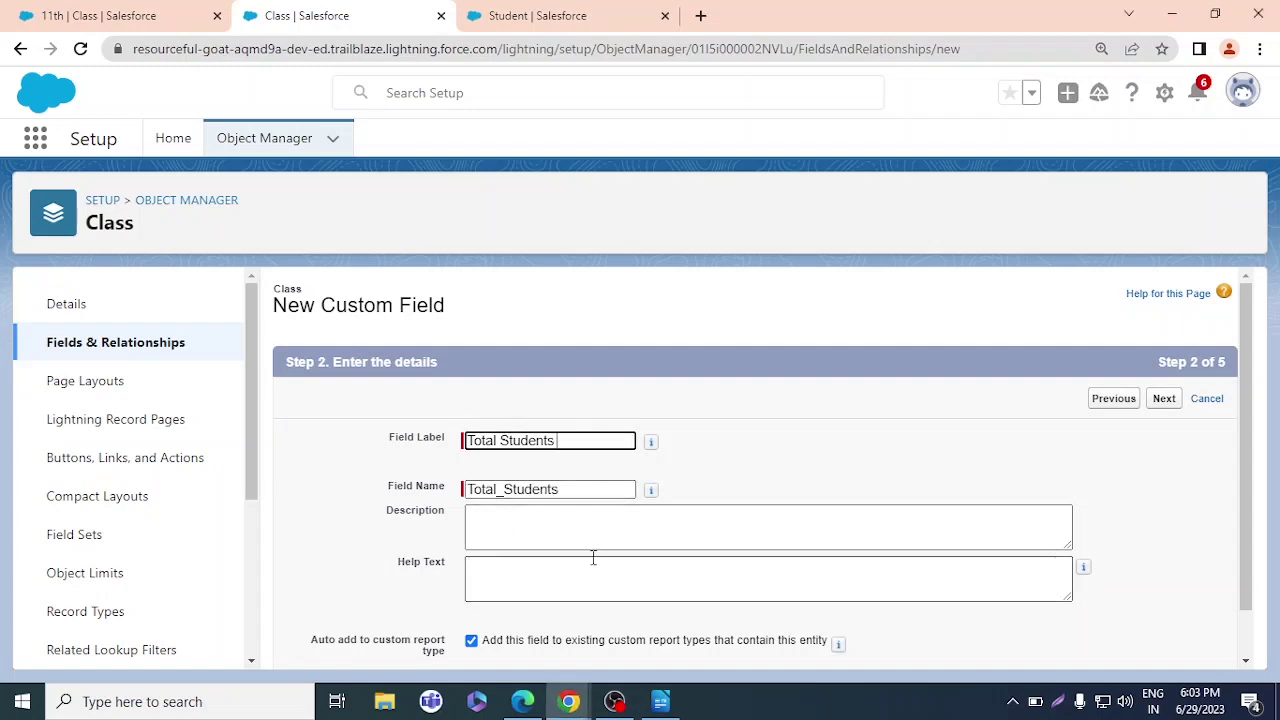
scroll(592, 558, down, 1)
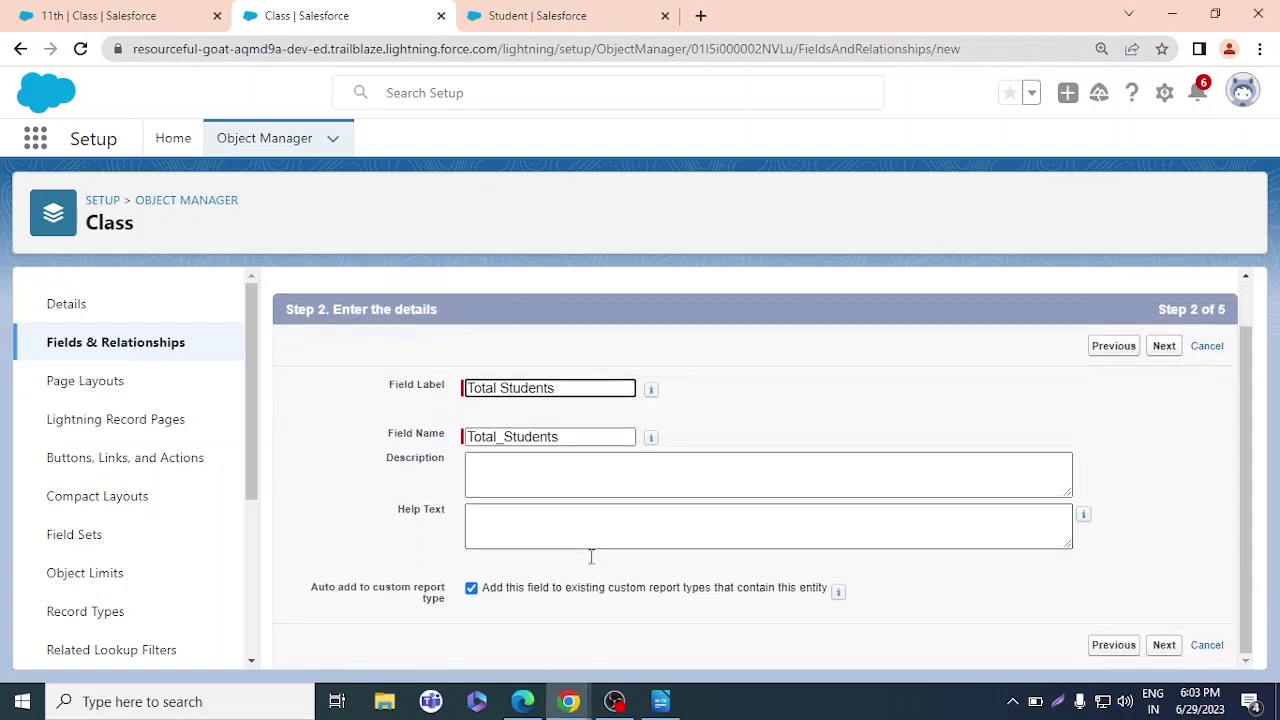
click(1164, 647)
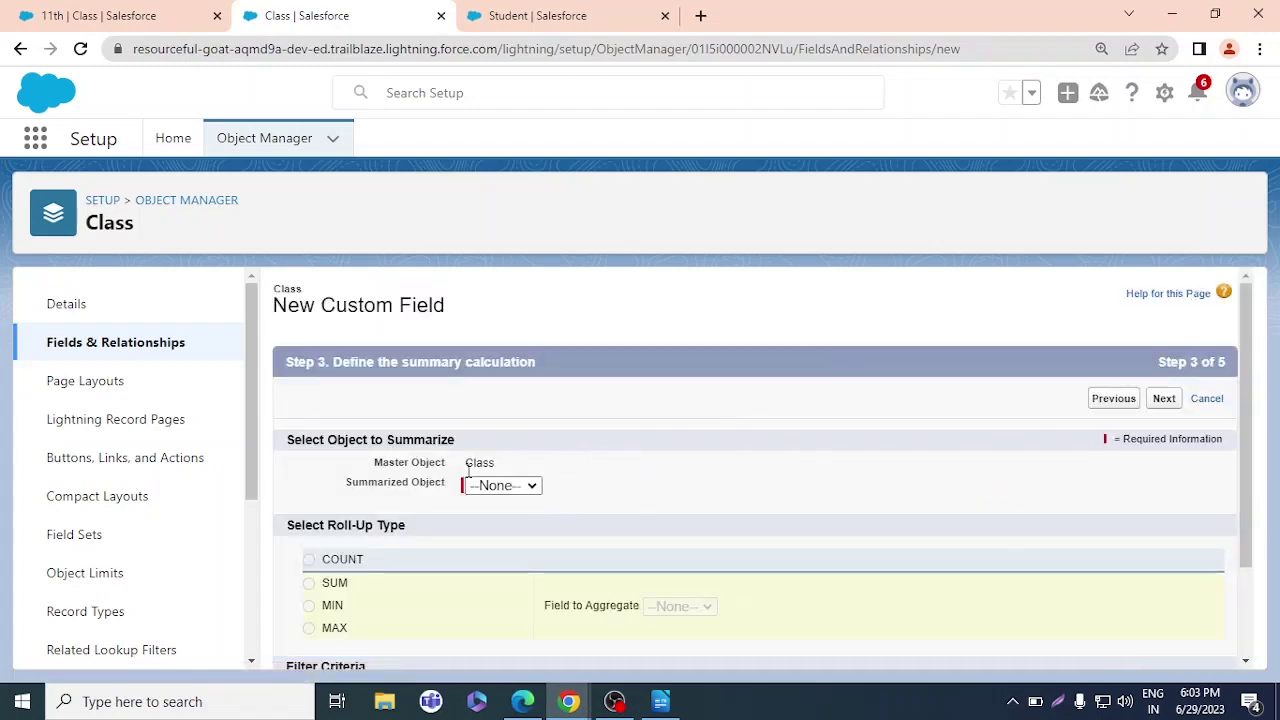
Summarize the Students object with the COUNT roll-up type, including all records, and proceed to field-level security
scroll(517, 488, down, 2)
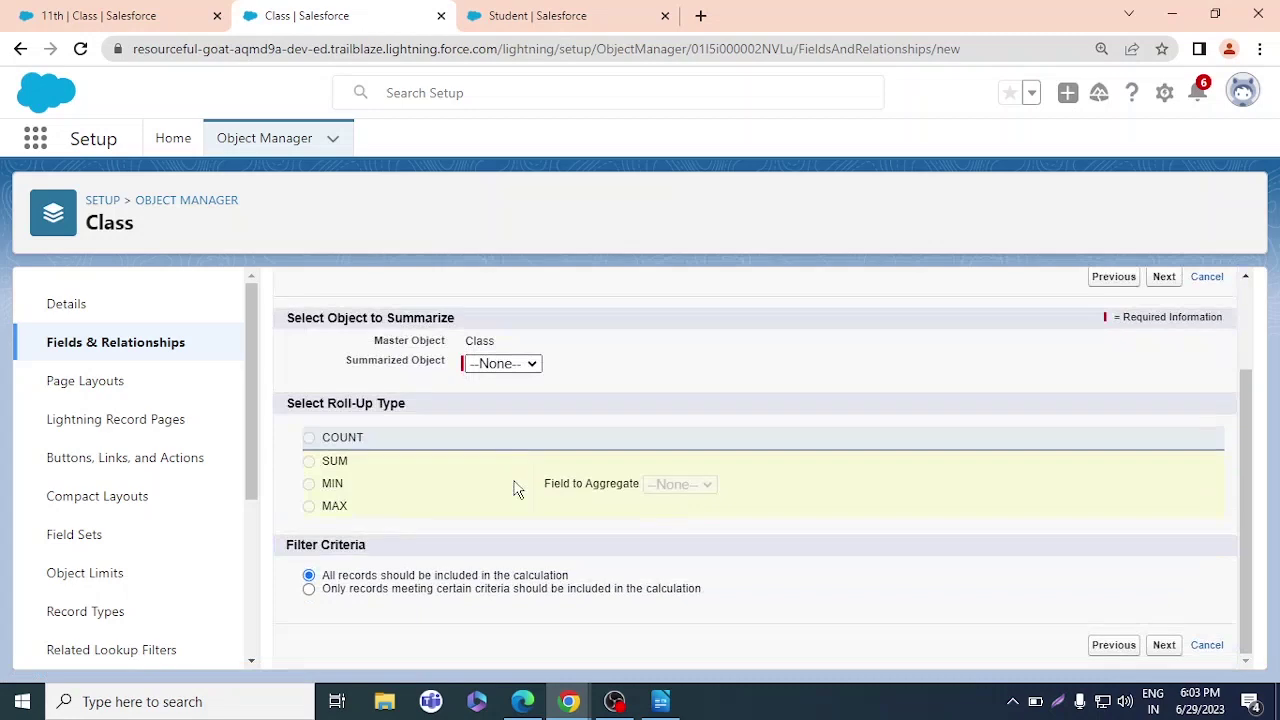
click(523, 364)
click(519, 400)
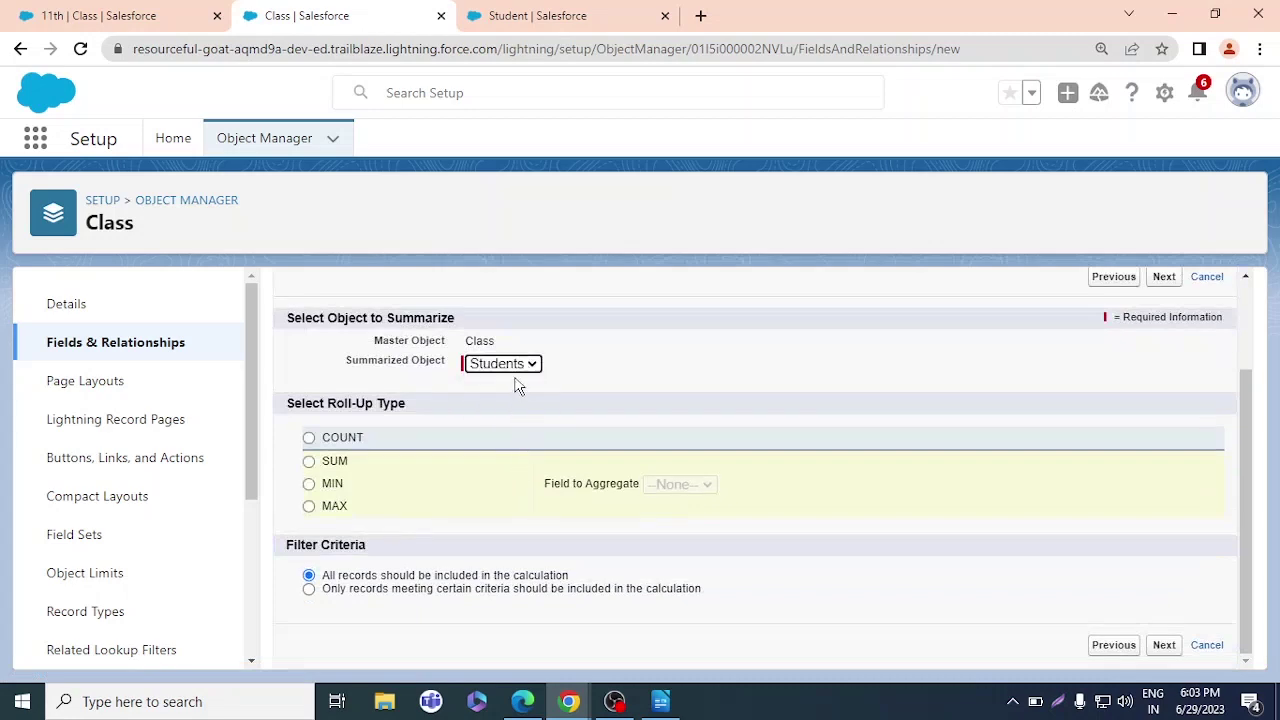
click(310, 439)
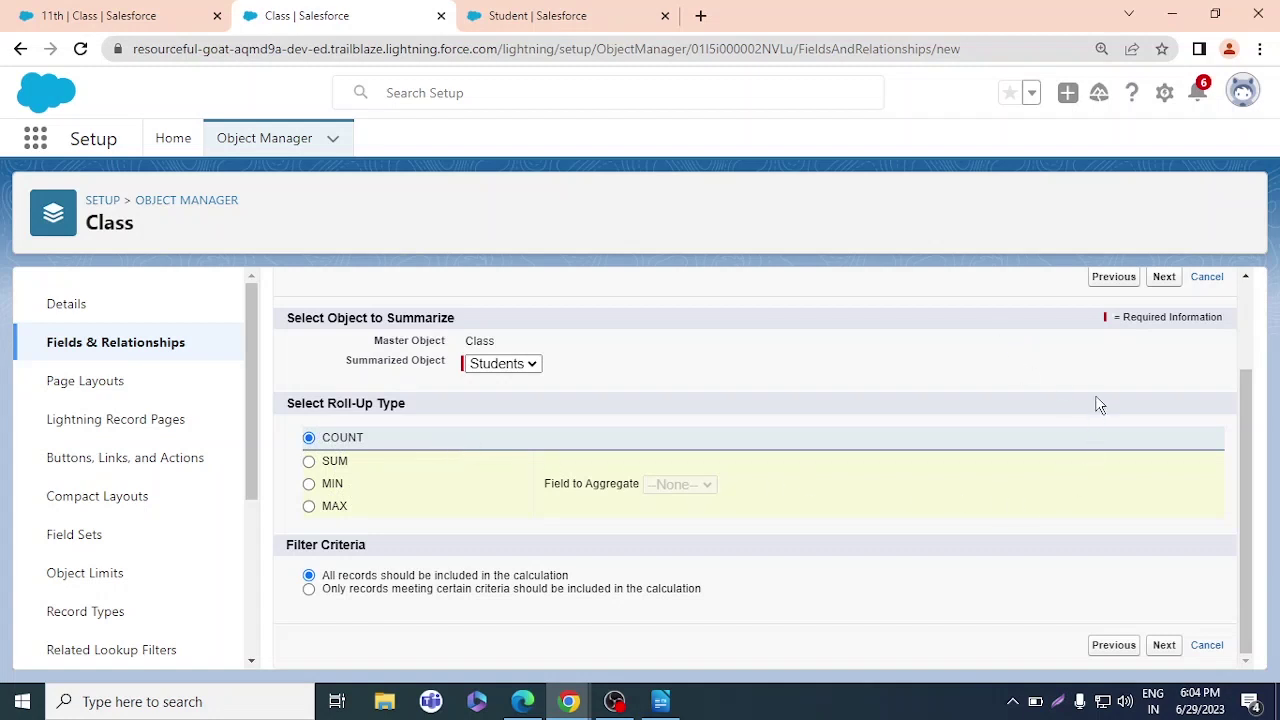
scroll(1128, 403, up, 2)
click(1165, 400)
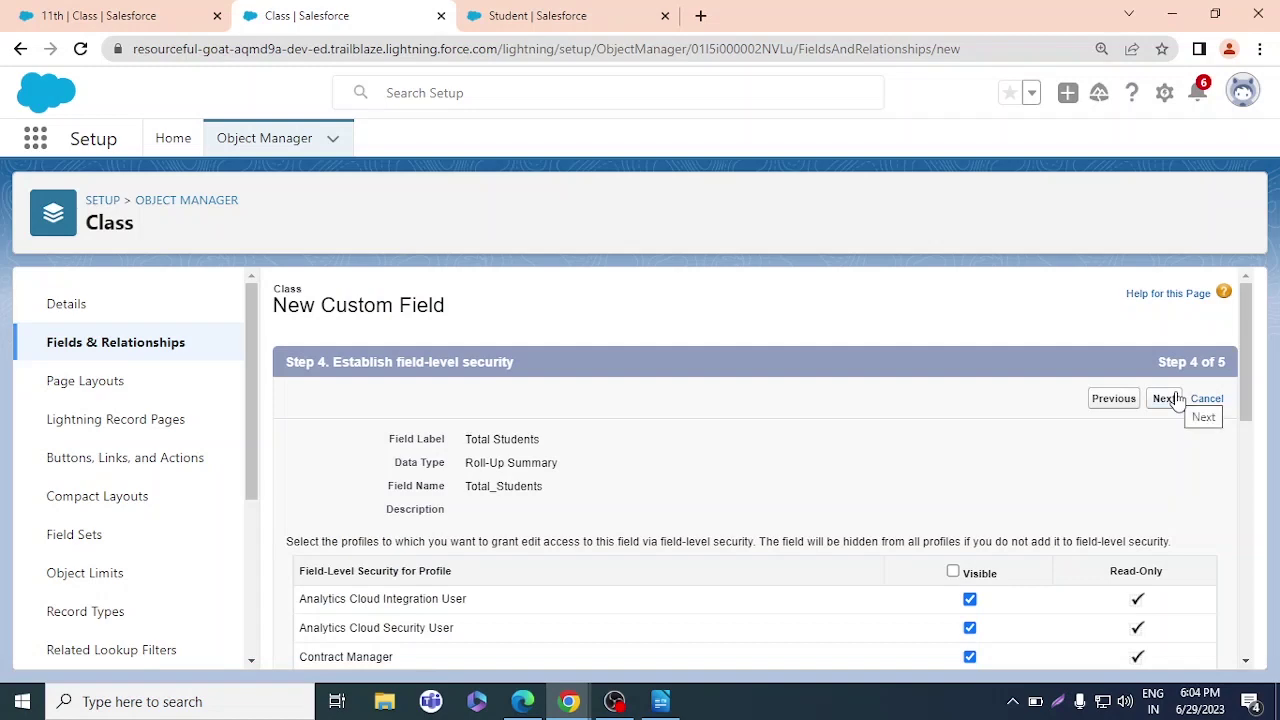
Accept the default field-level security and the Class Layout assignment, and save the Total Students field
scroll(1100, 445, down, 3)
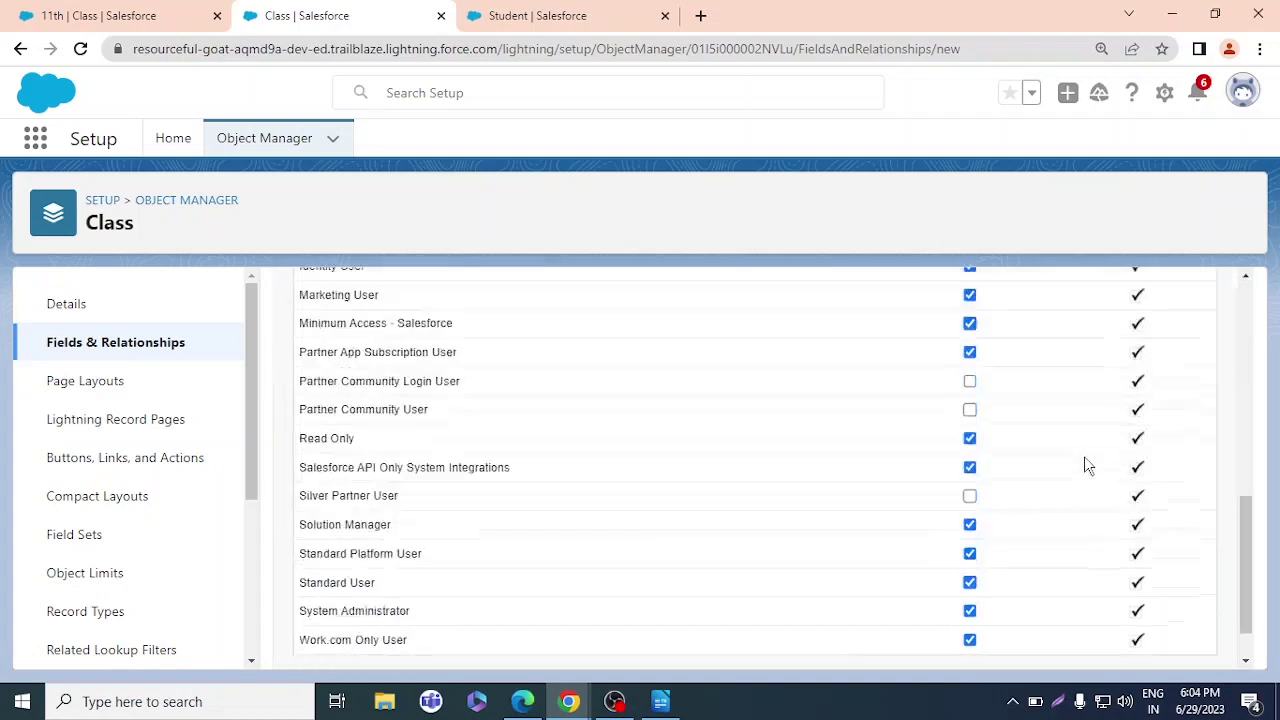
scroll(1100, 440, up, 3)
click(1162, 399)
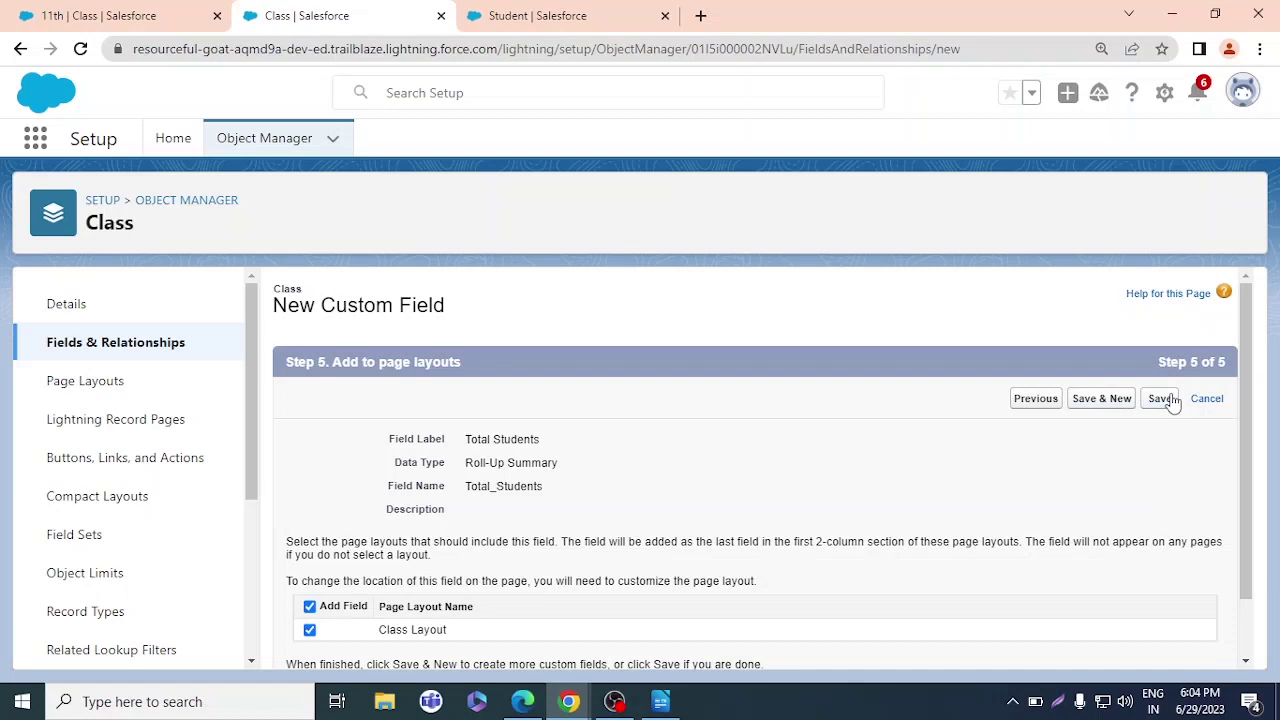
click(1168, 399)
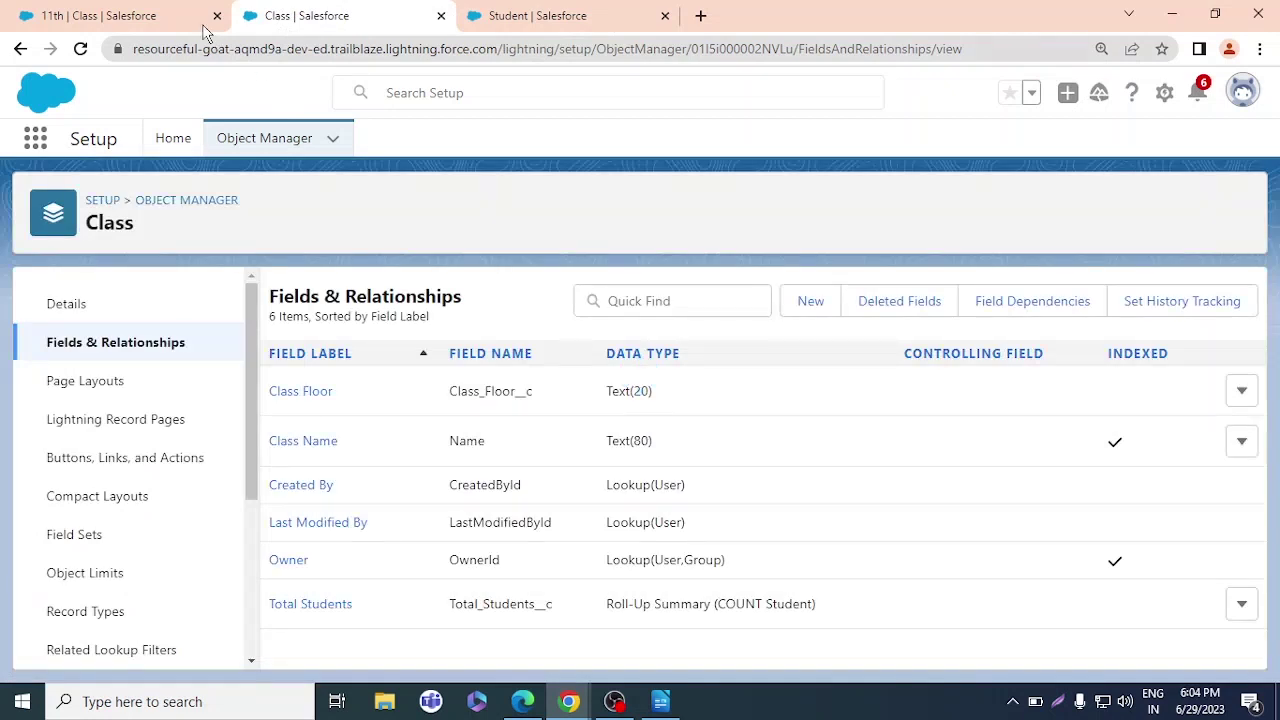
Reload the 11th class record to check its Total Students value, then open the 12th and 10th class records to check theirs
click(163, 9)
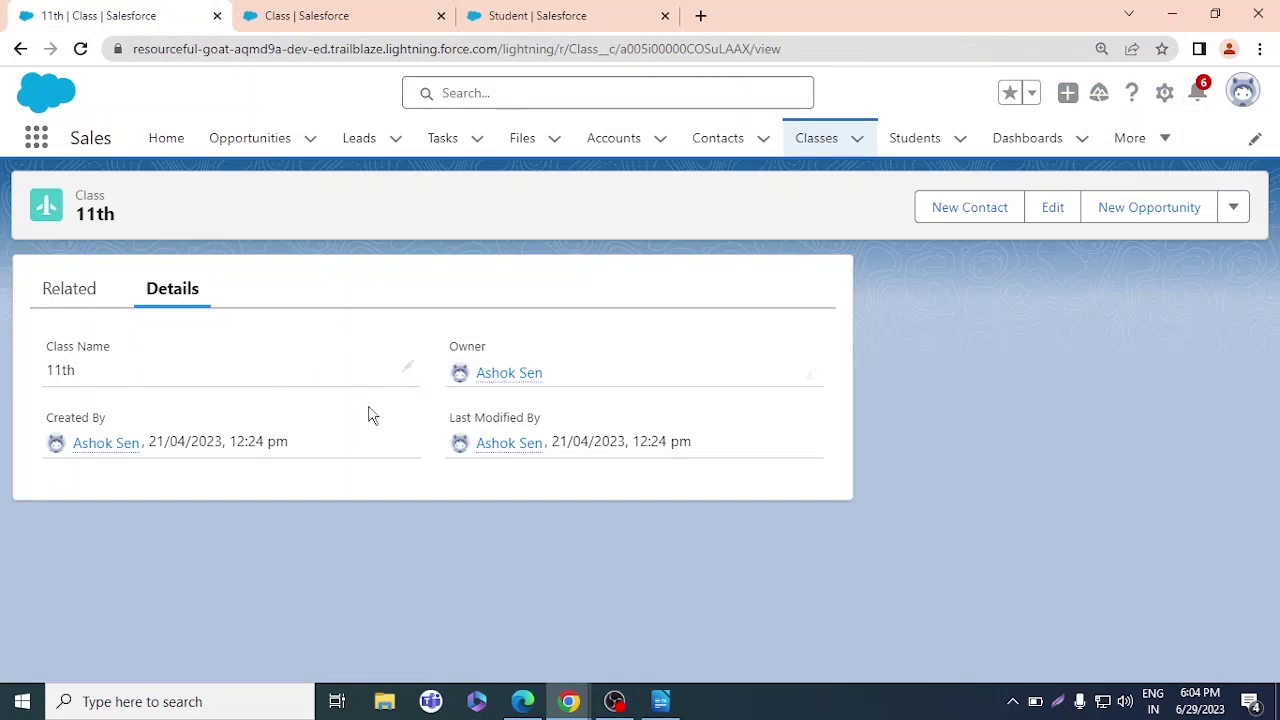
key(F5)
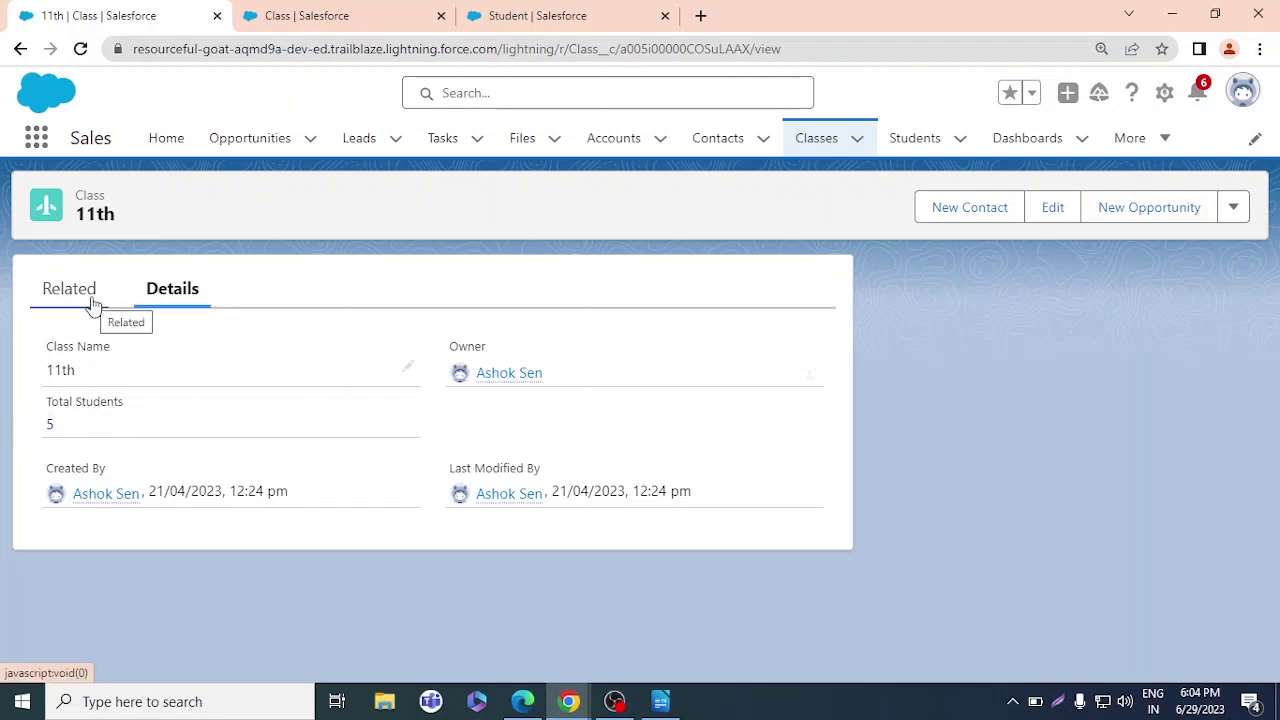
click(816, 140)
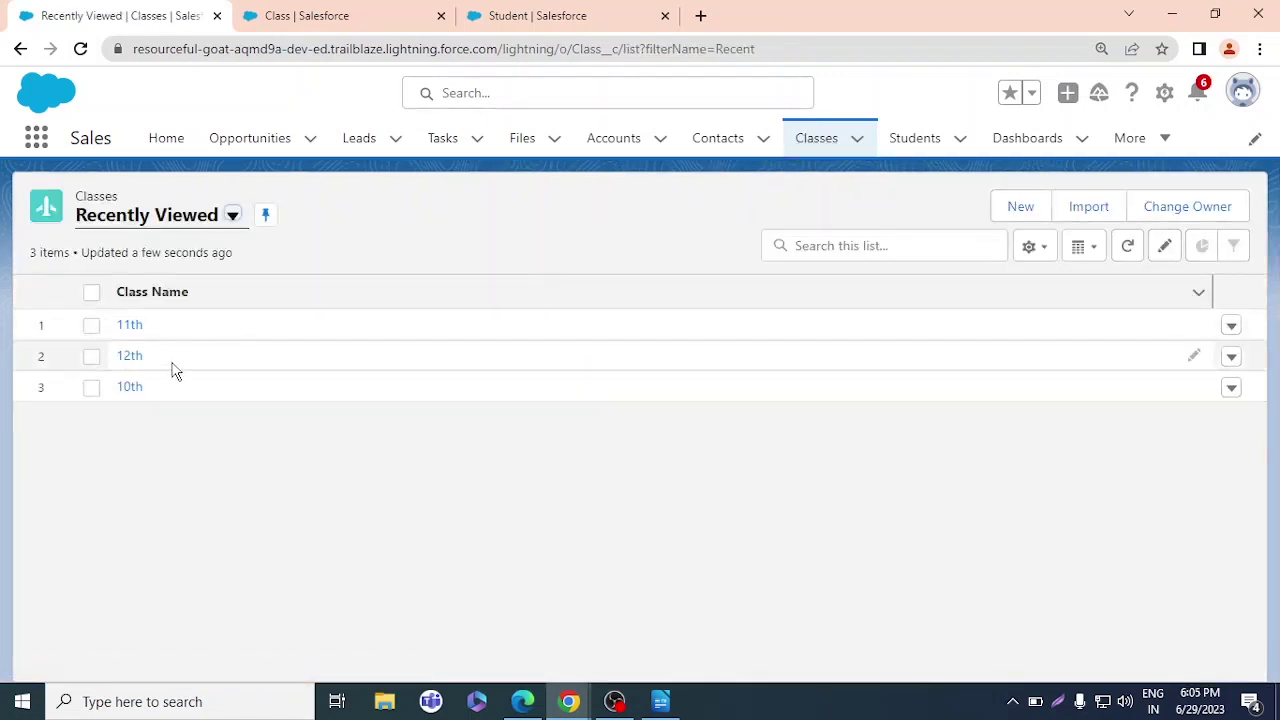
click(131, 357)
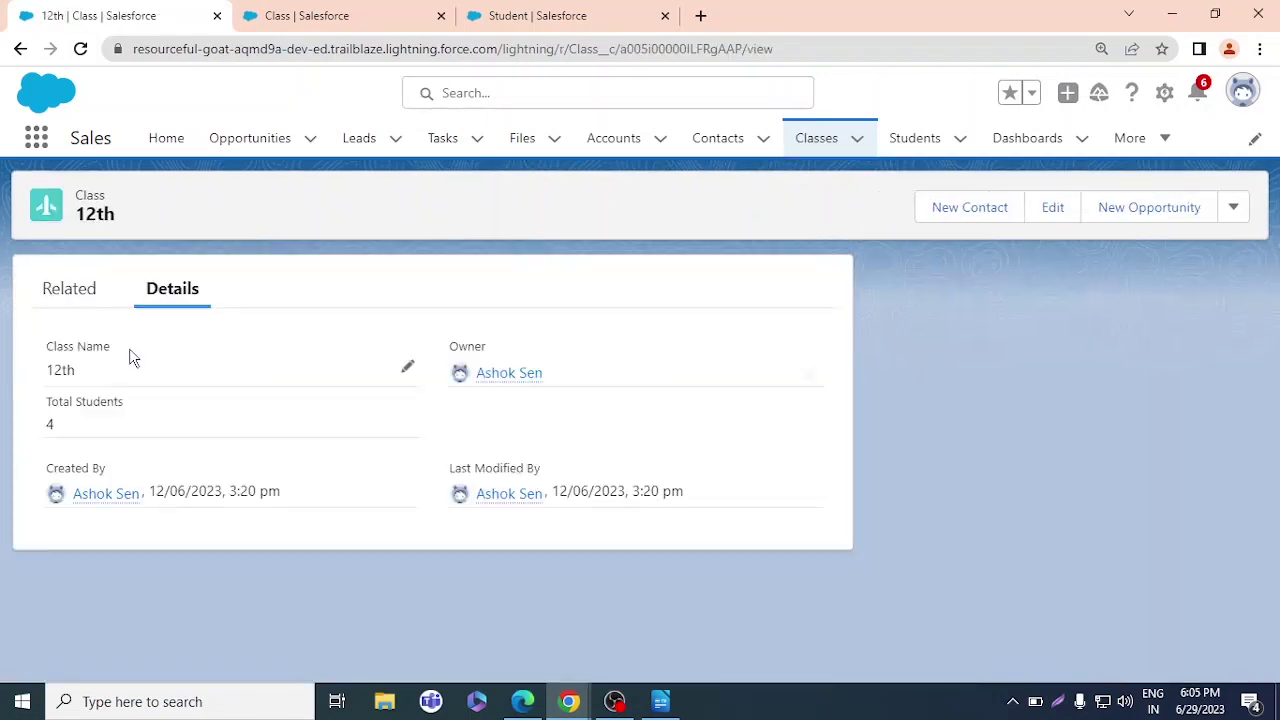
click(816, 138)
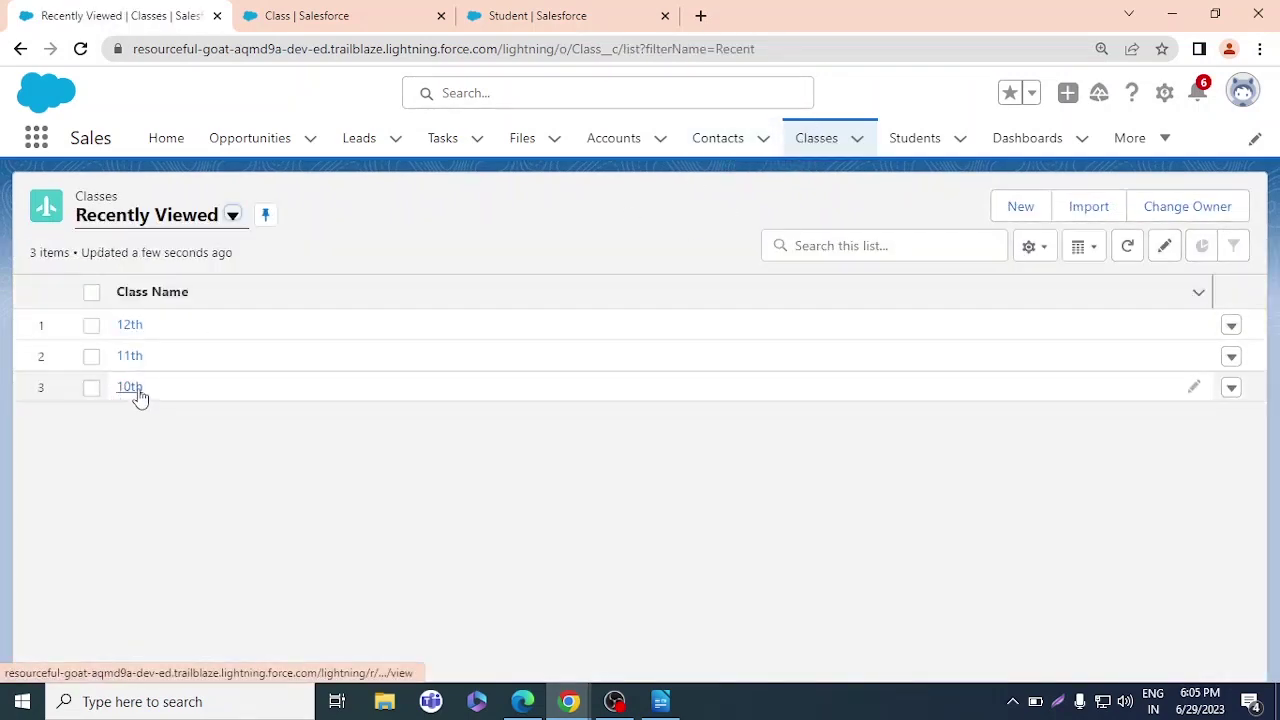
click(134, 388)
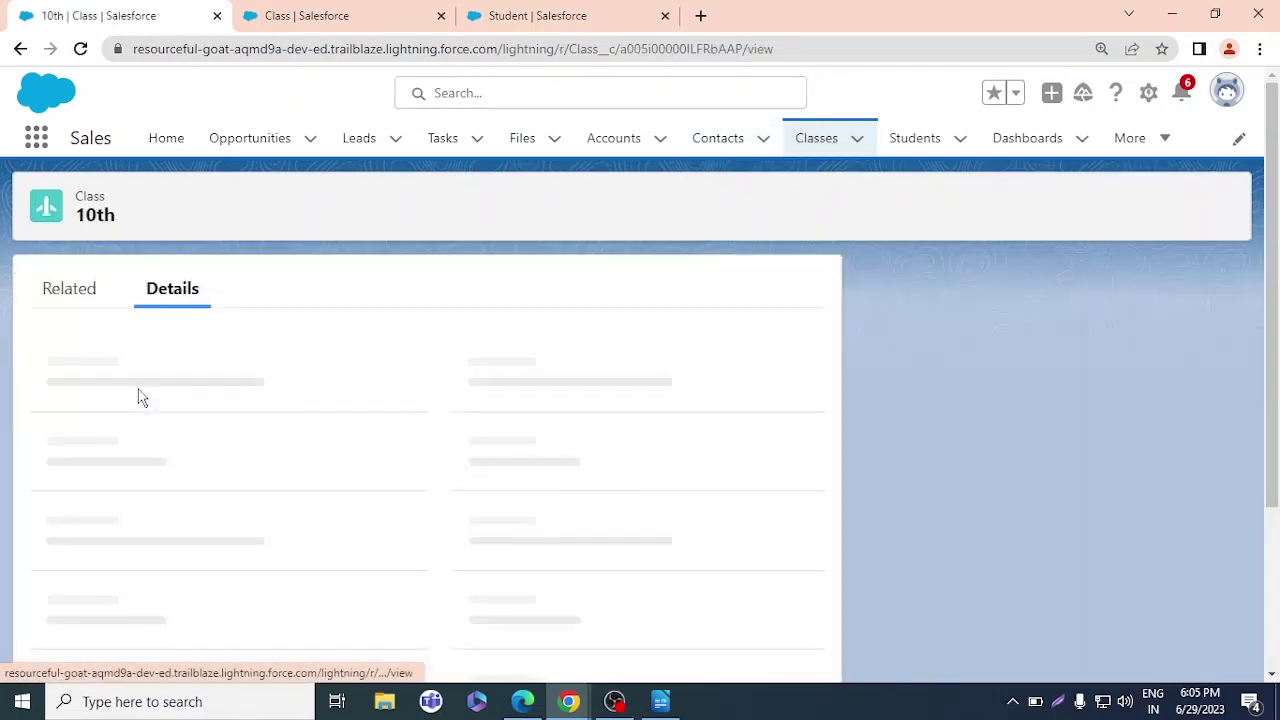
Return to the Classes list, then read the Roll-Up Summary Fields and Create Validation Rules sections in the LibreOffice Writer notes
click(816, 138)
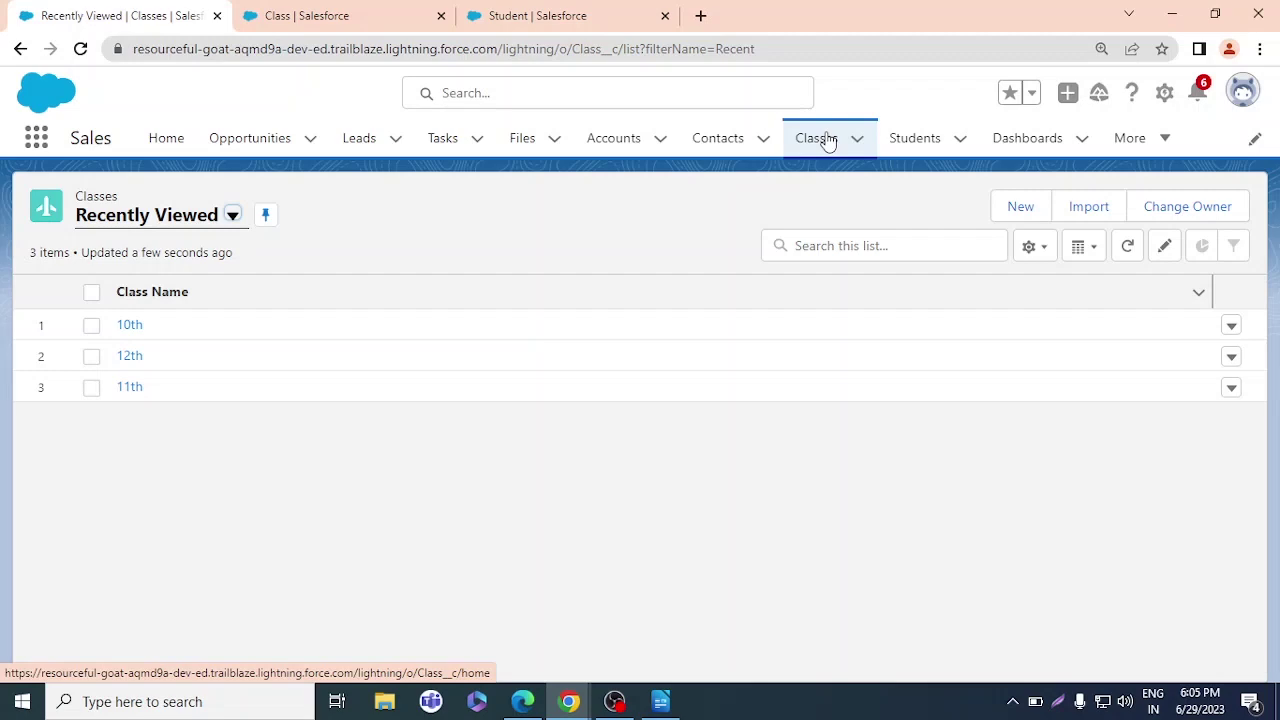
key(alt+Tab)
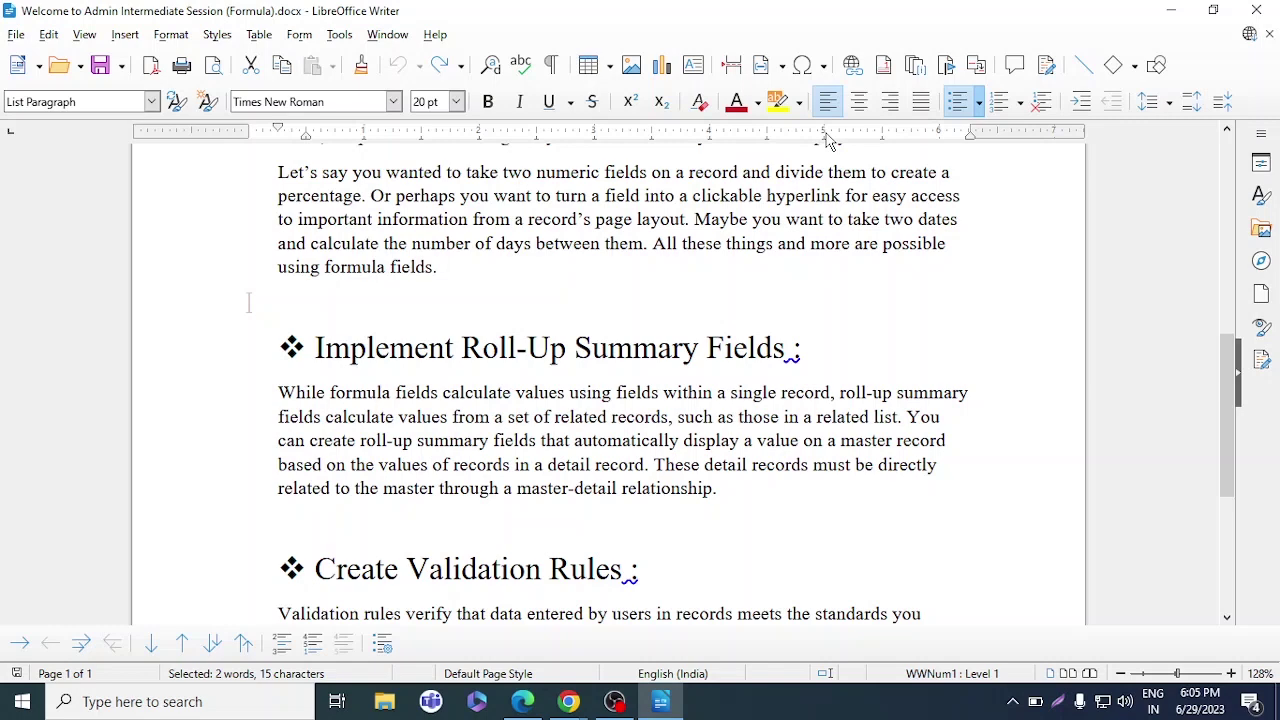
drag(1232, 372, 1224, 433)
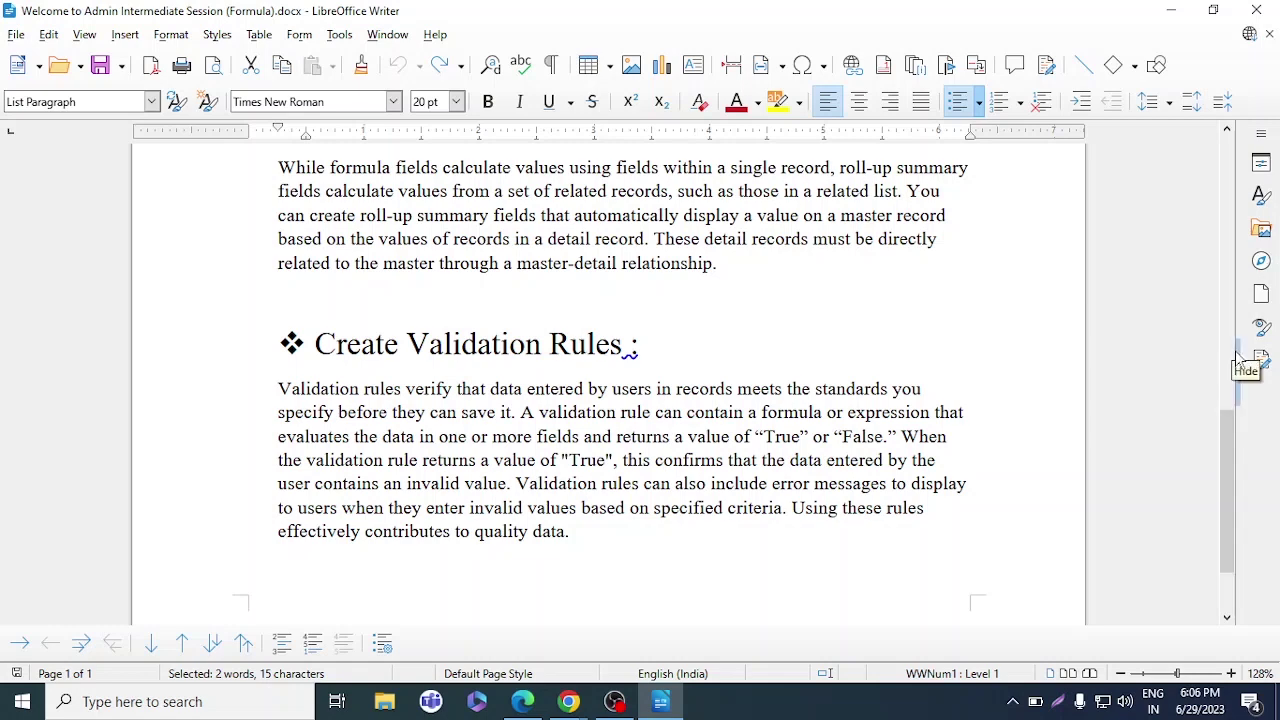
key(alt+Tab)
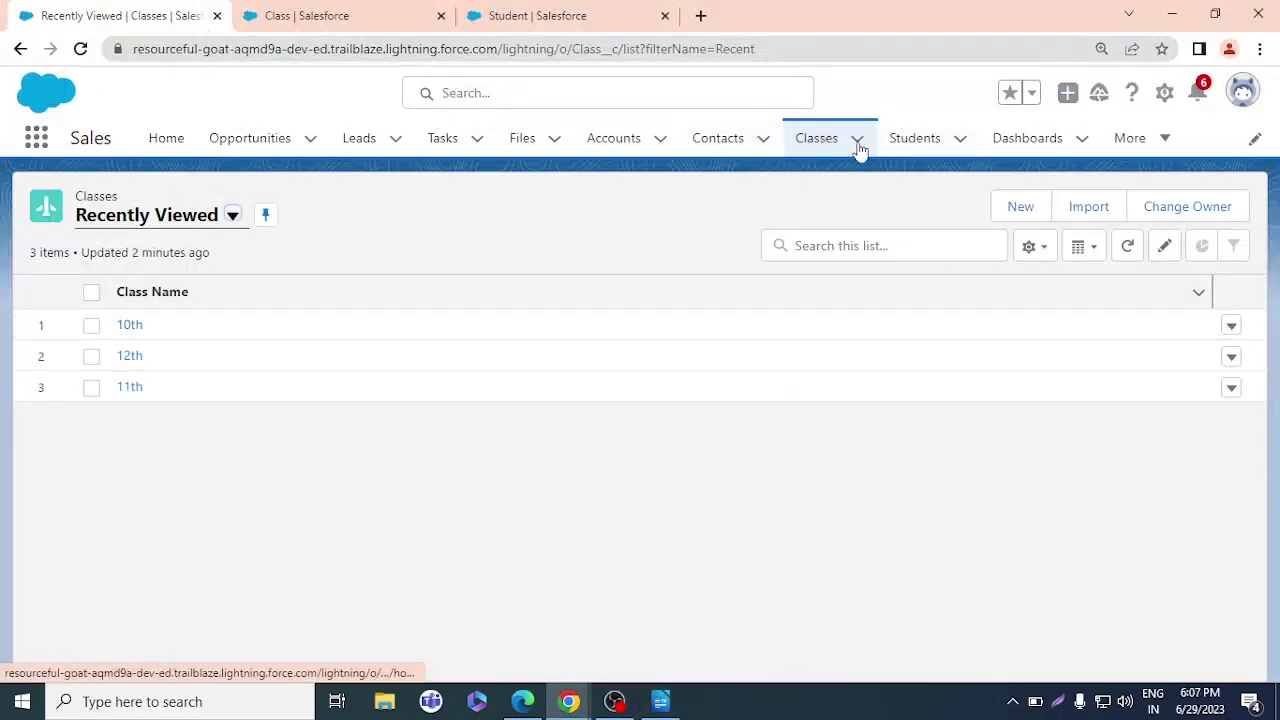
Open the Validation Rules page of the Student object in Object Manager
click(918, 140)
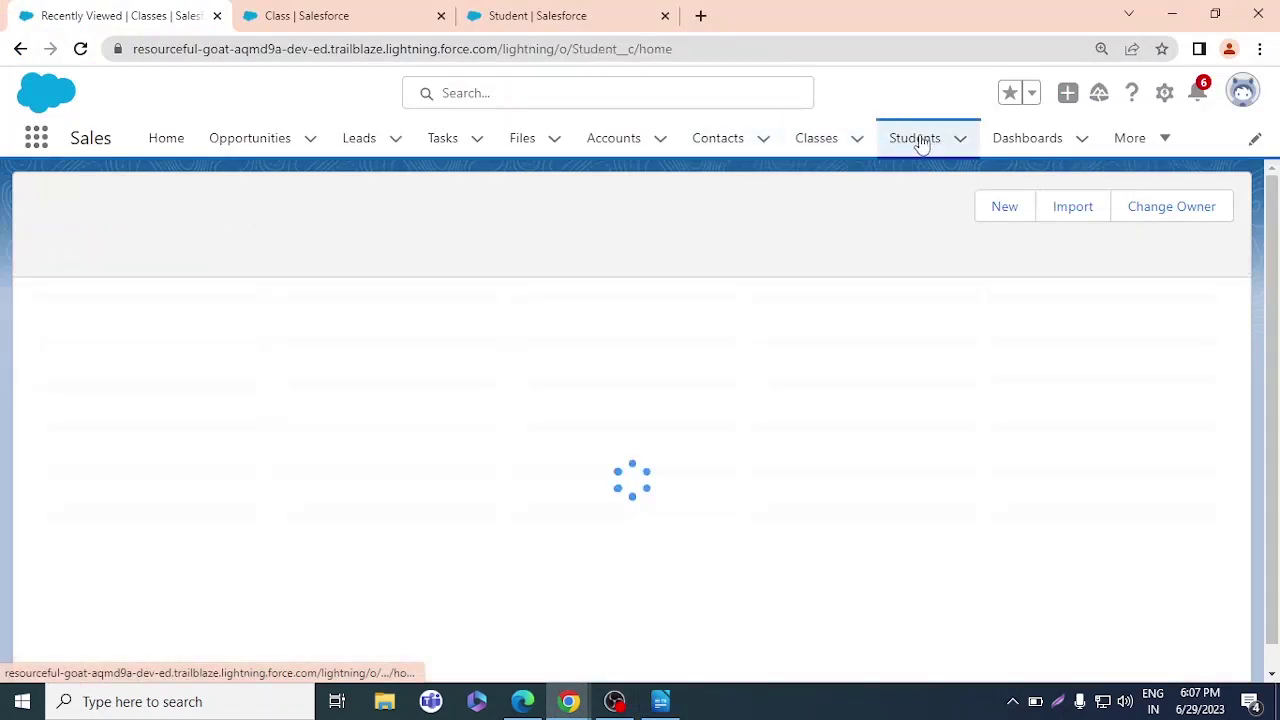
click(534, 10)
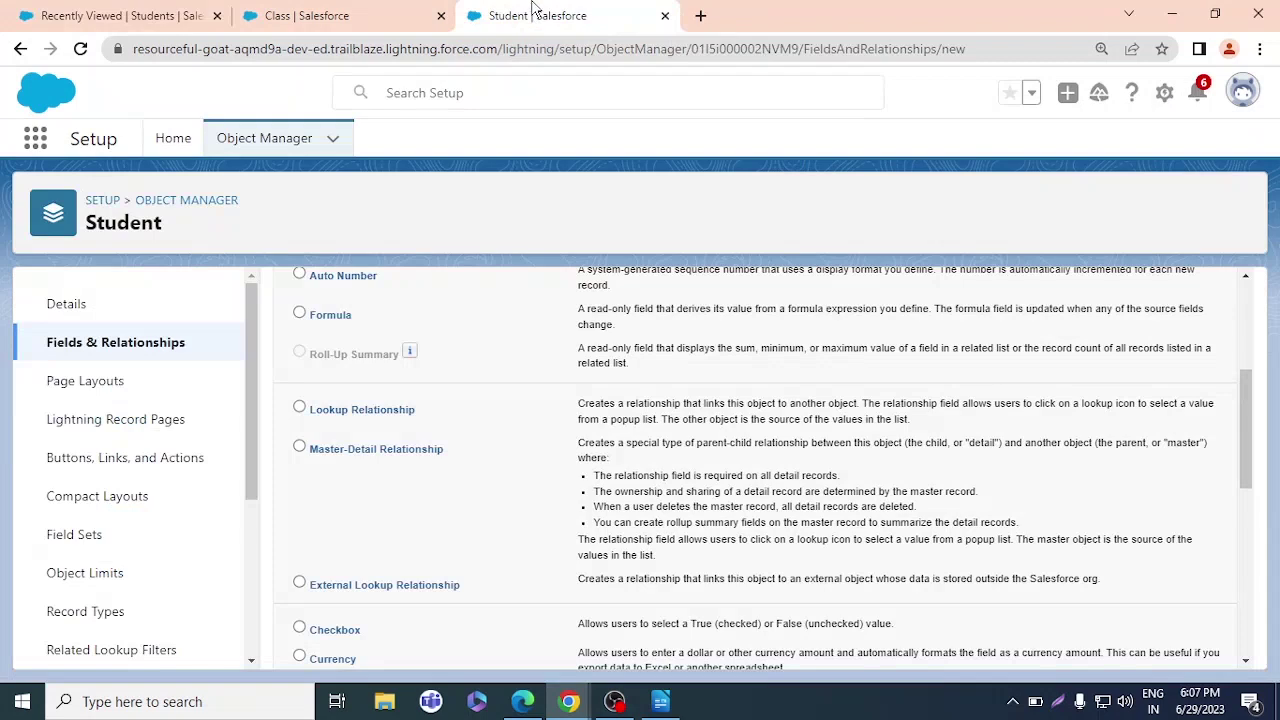
scroll(143, 408, down, 3)
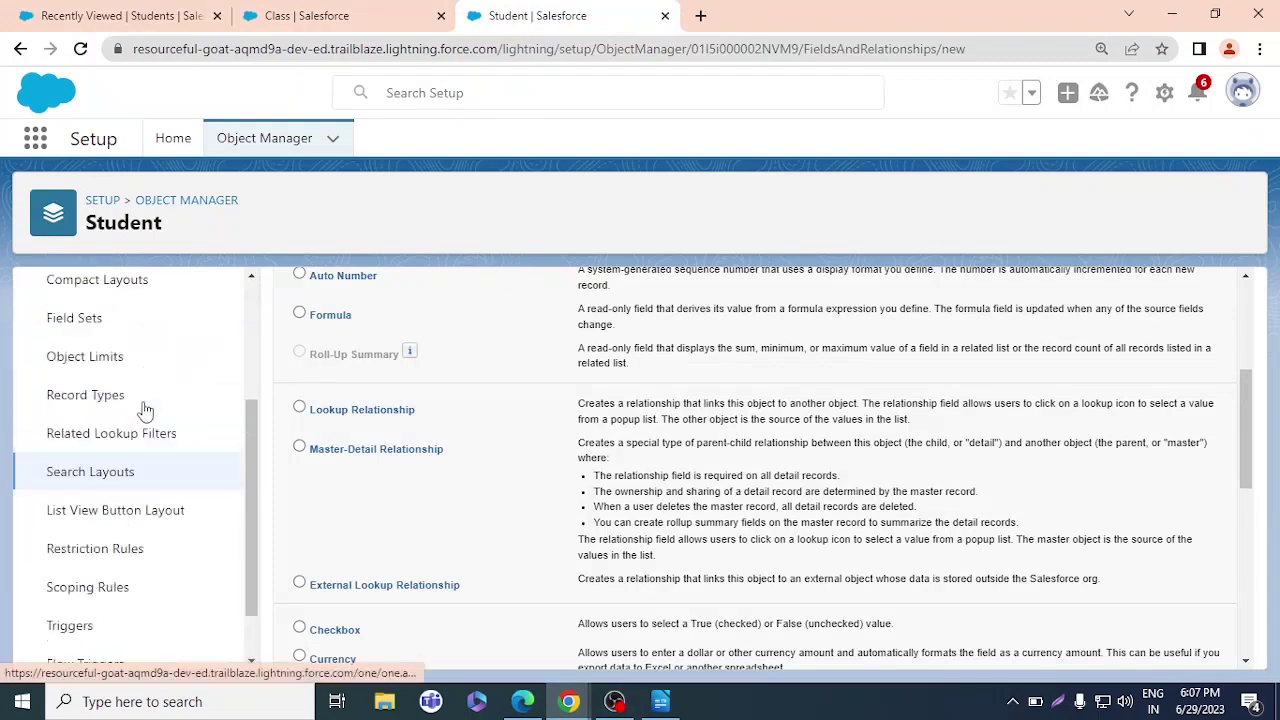
scroll(143, 410, up, 3)
scroll(143, 405, down, 3)
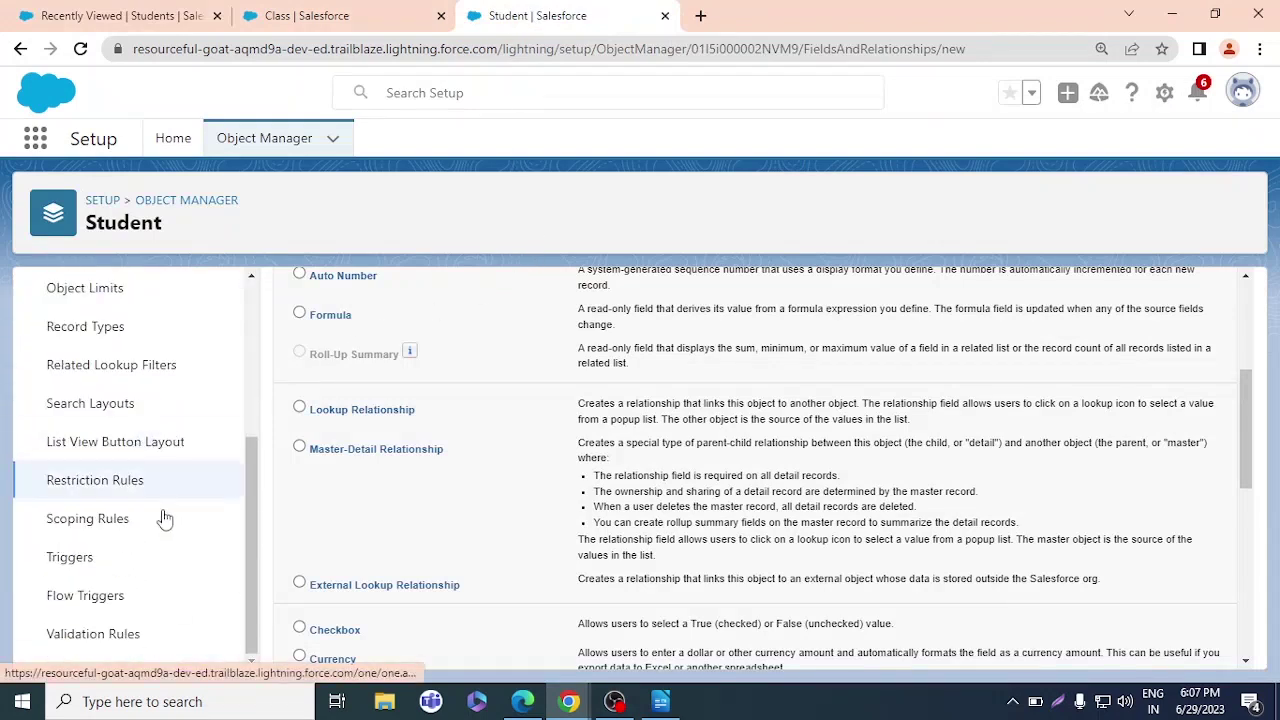
click(124, 636)
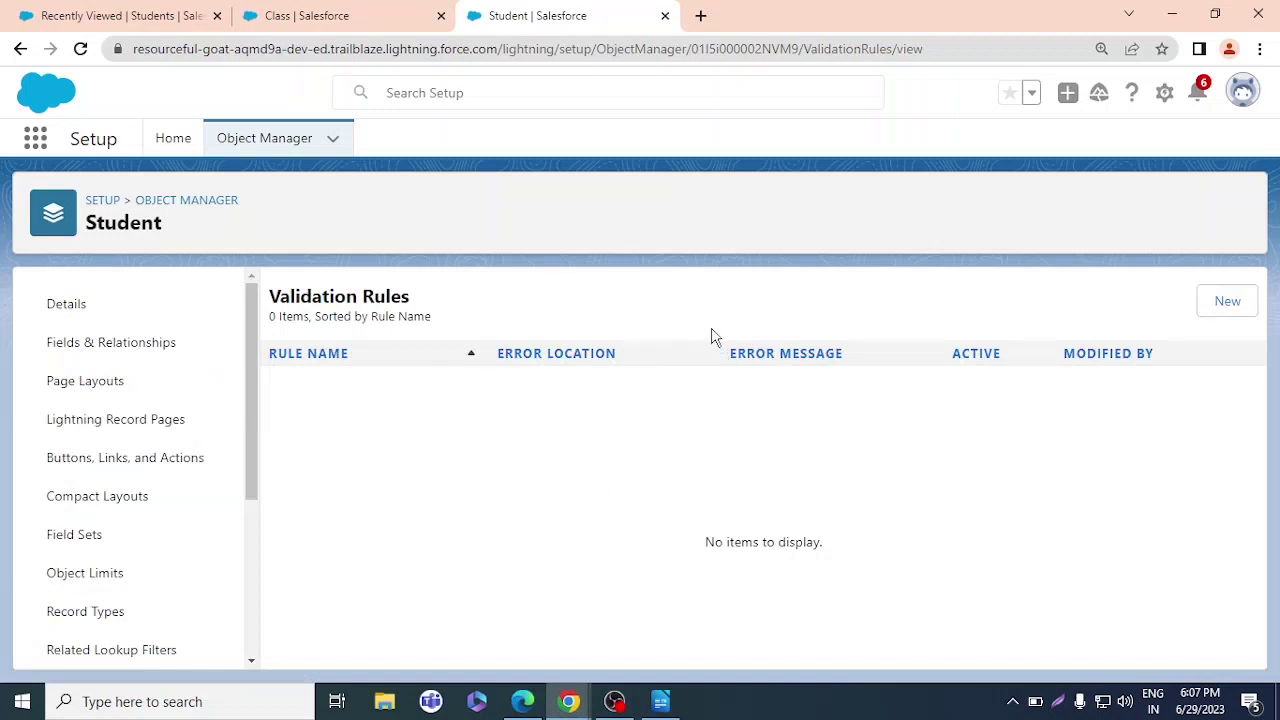
Set the page zoom to 100% and start a new validation rule for the Student object
key(ctrl+minus)
key(ctrl+plus)
key(ctrl+plus)
key(ctrl+minus)
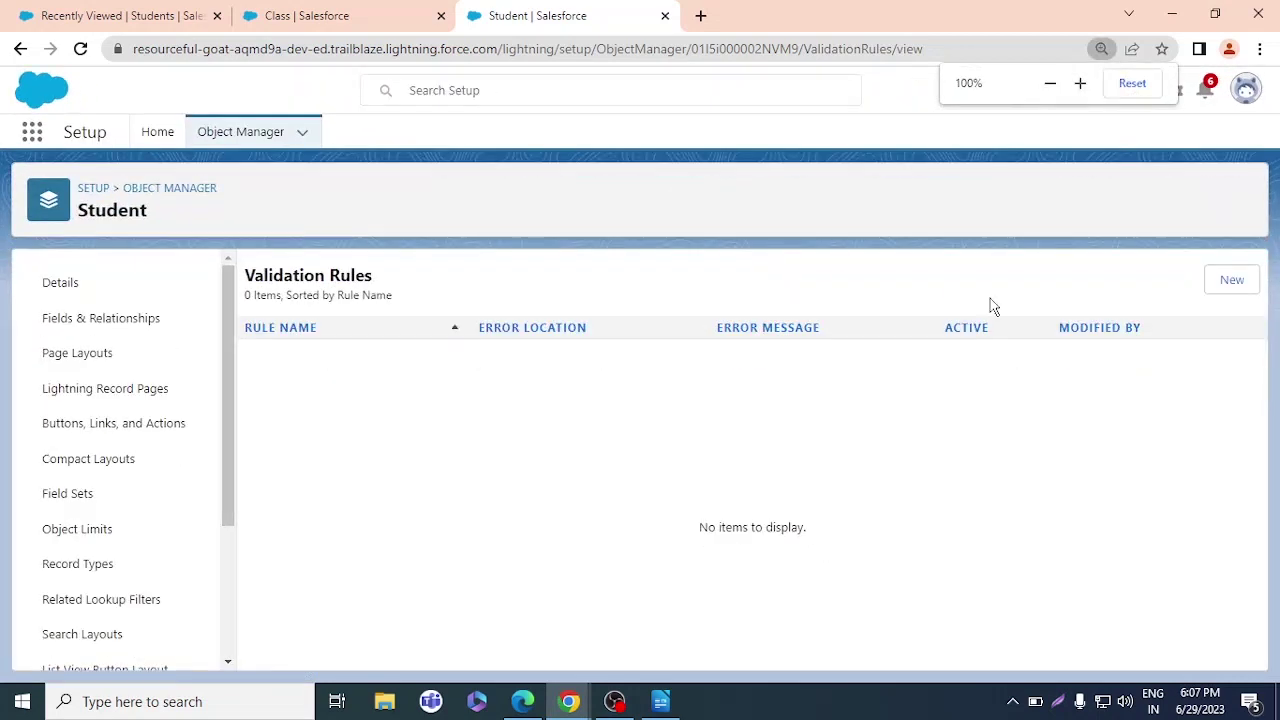
click(1232, 283)
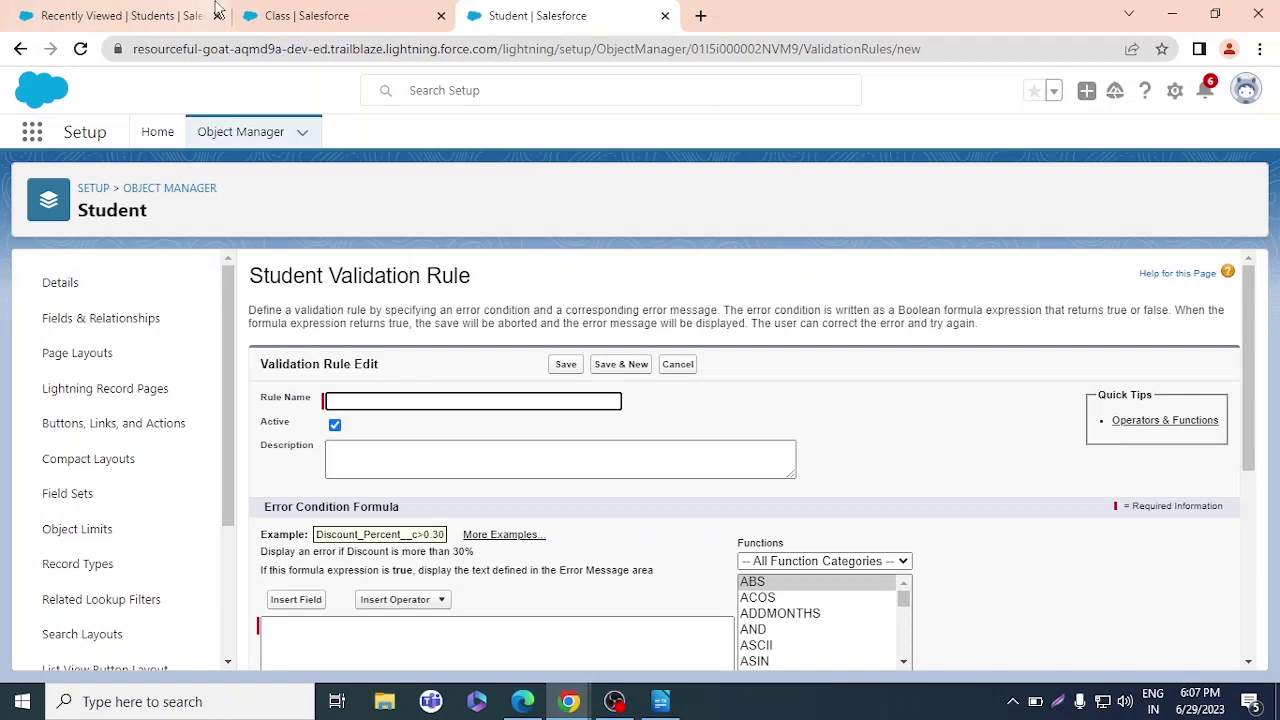
Return to the recently viewed Students list, open the first student's record and look over its details
click(288, 12)
drag(190, 15, 320, 15)
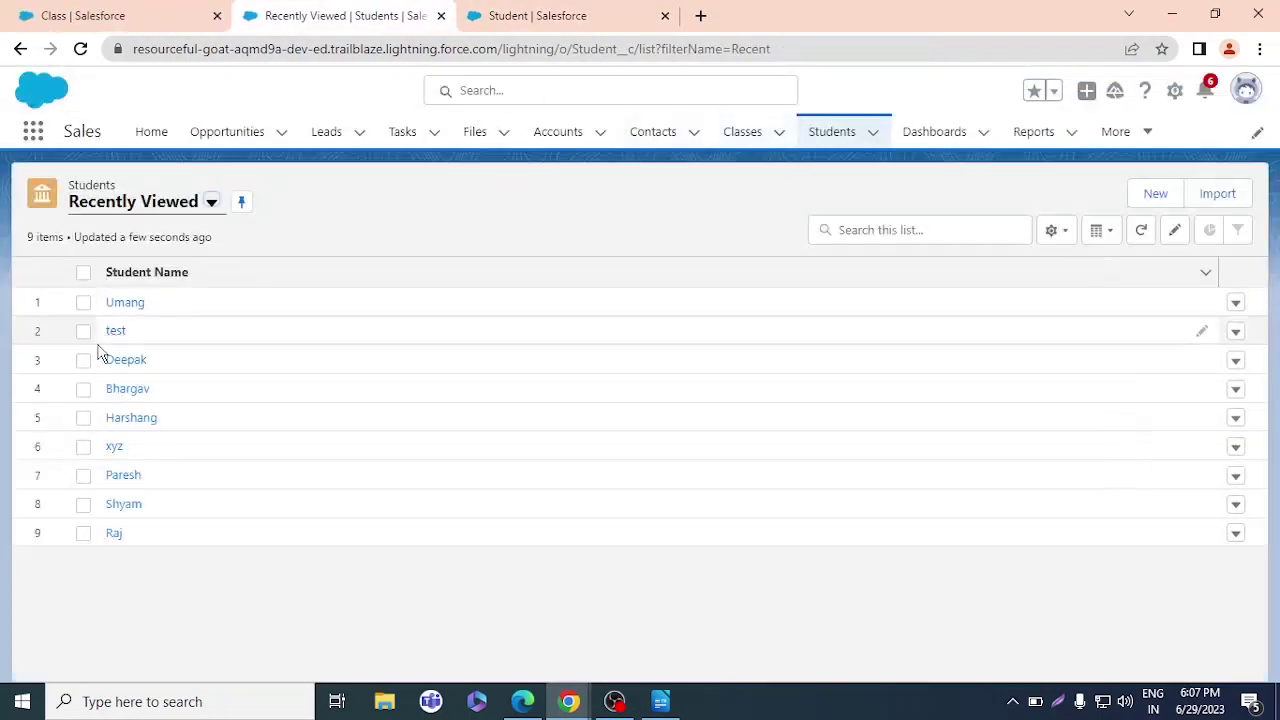
click(135, 306)
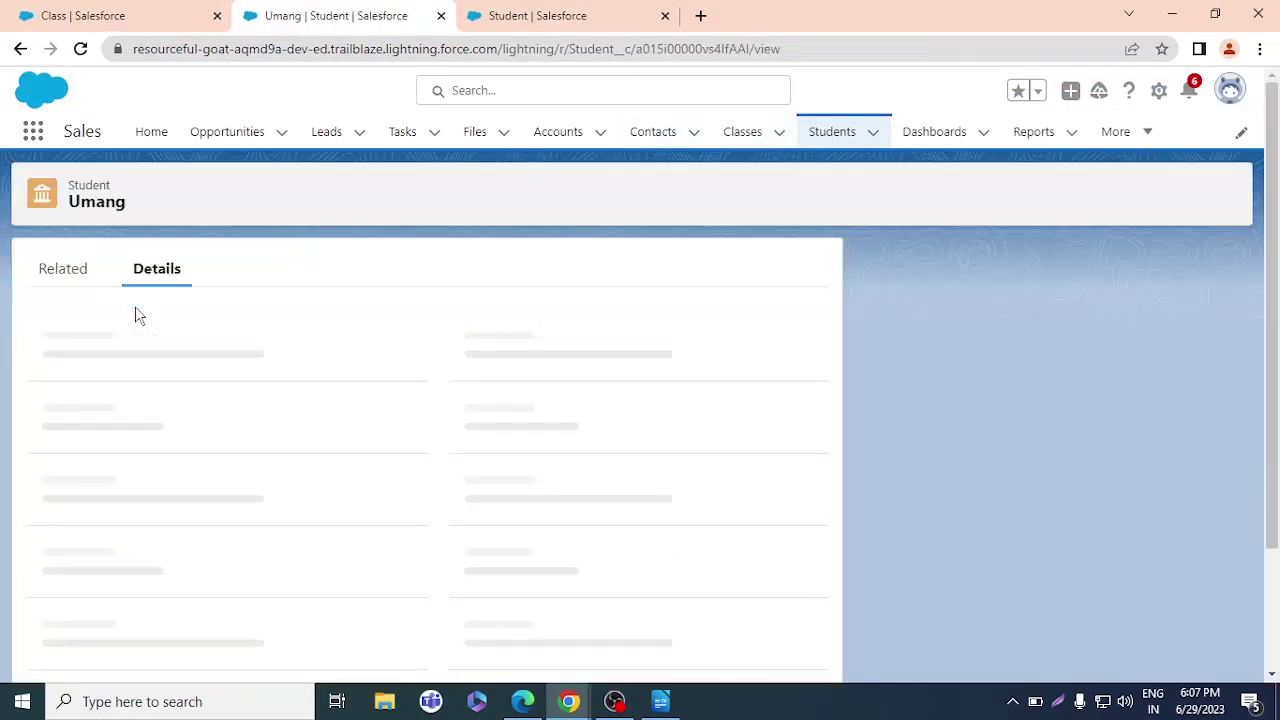
scroll(257, 366, down, 3)
scroll(258, 368, up, 3)
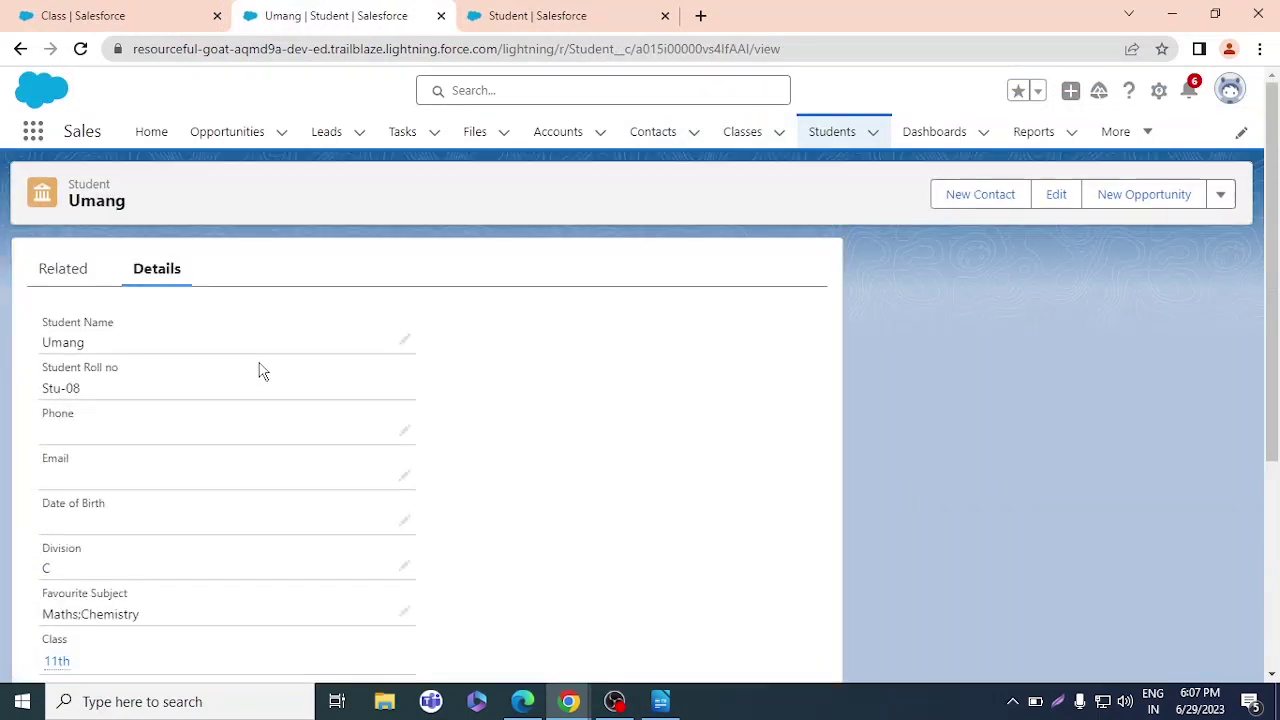
Set the student's Date of Birth to the current date and save the record
click(404, 520)
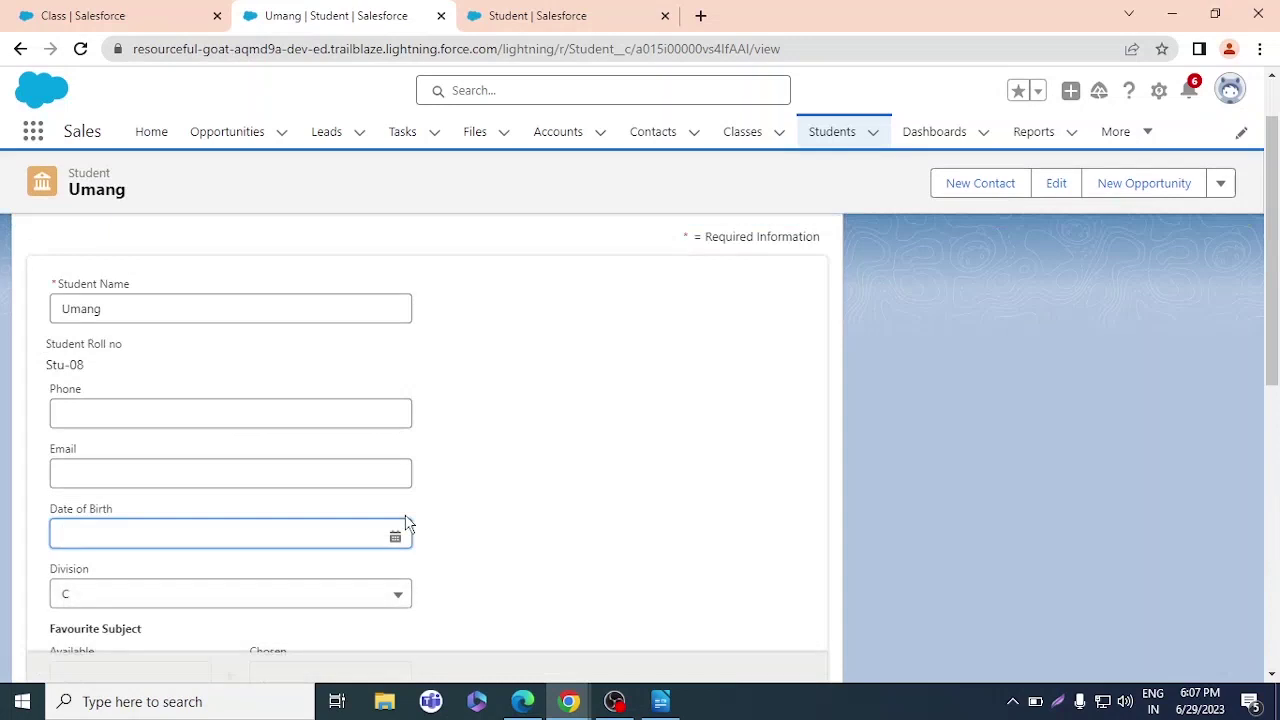
click(396, 531)
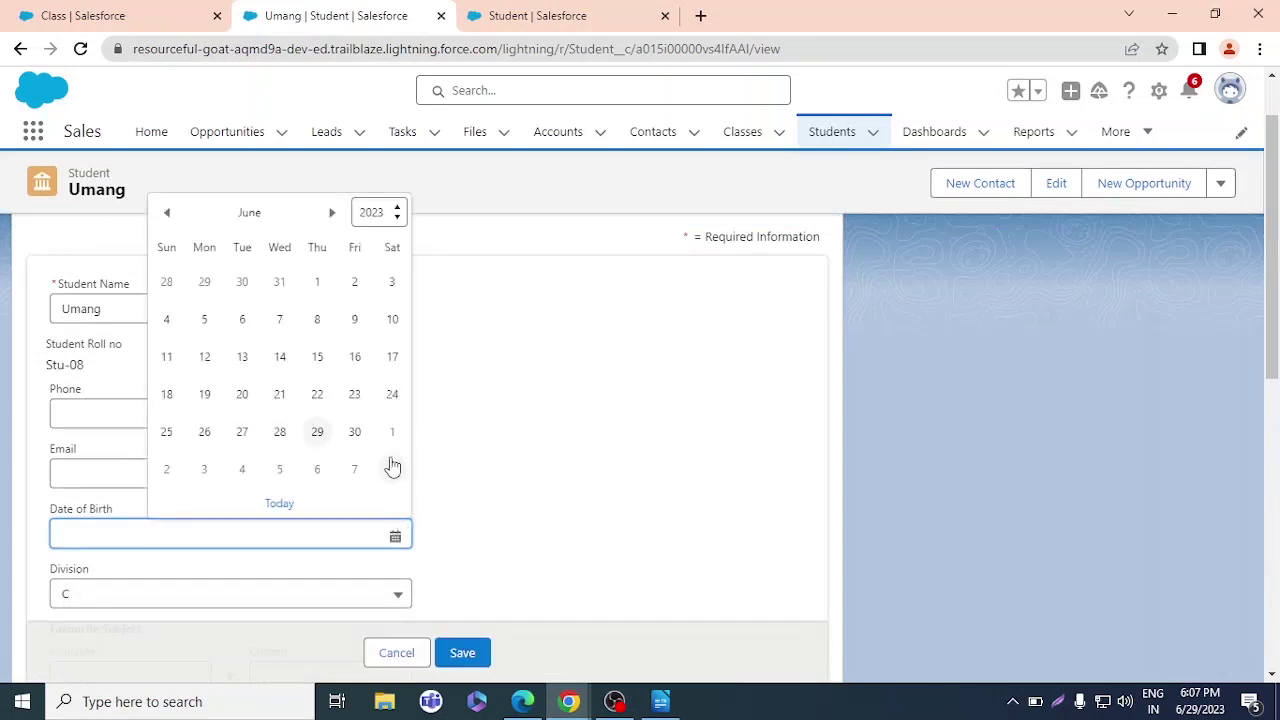
click(330, 444)
click(457, 651)
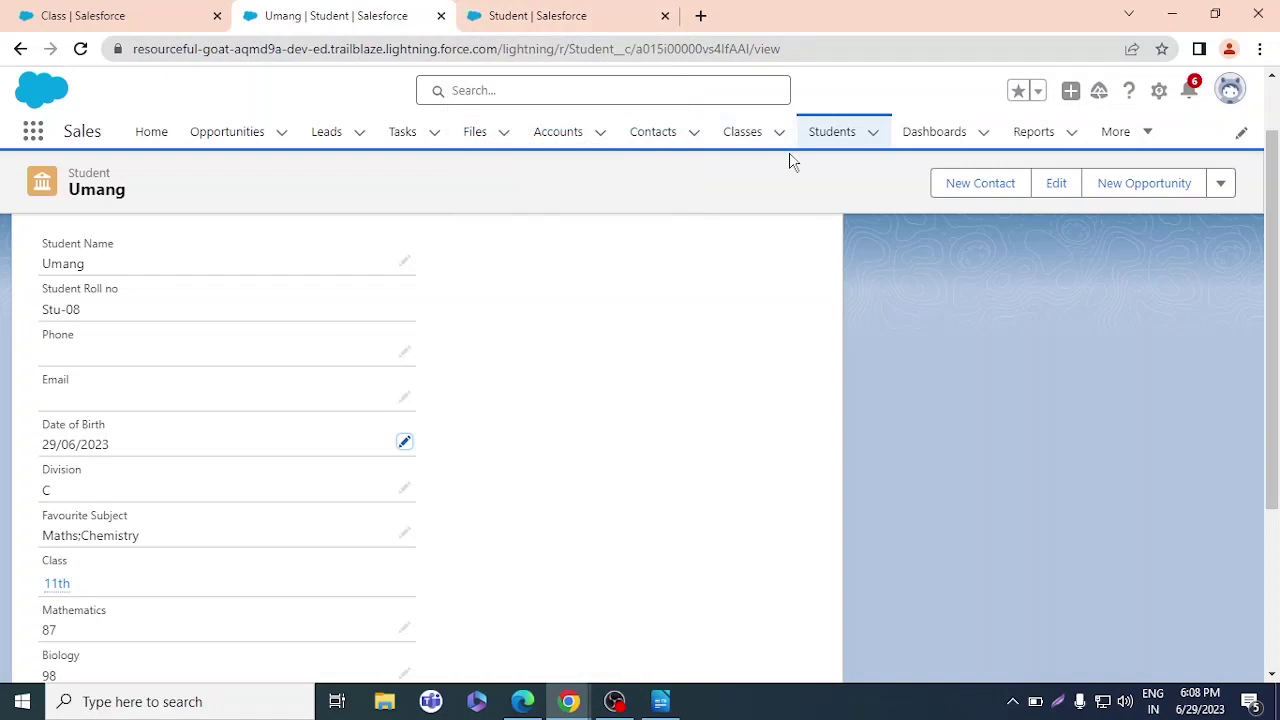
Return to the new Student validation rule and name it Date of Birth Error
click(620, 10)
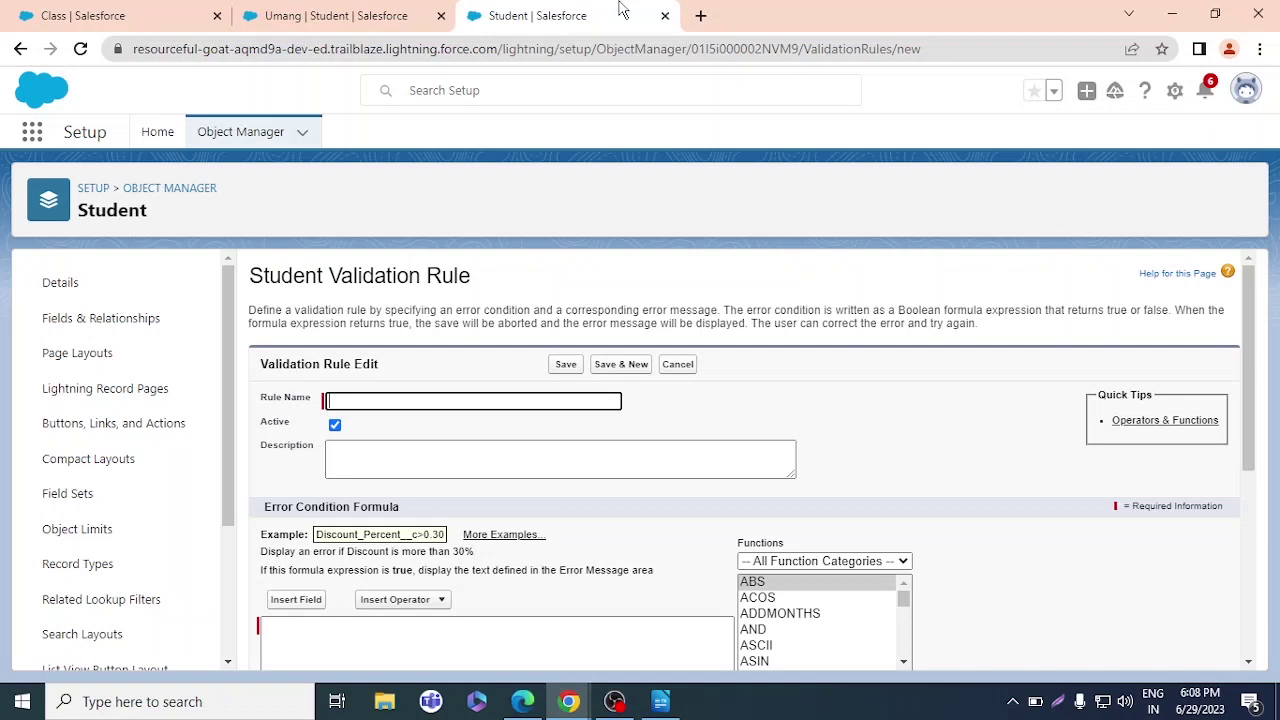
text(Date of Birth Error)
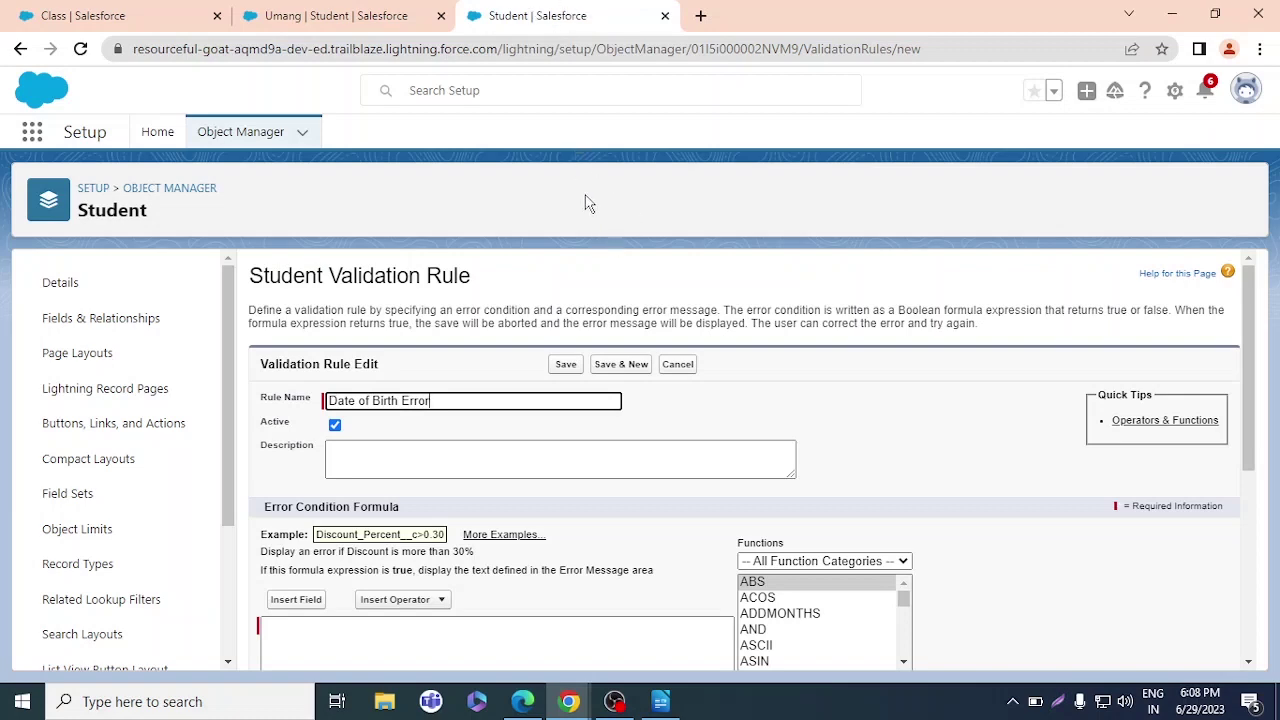
scroll(600, 307, down, 4)
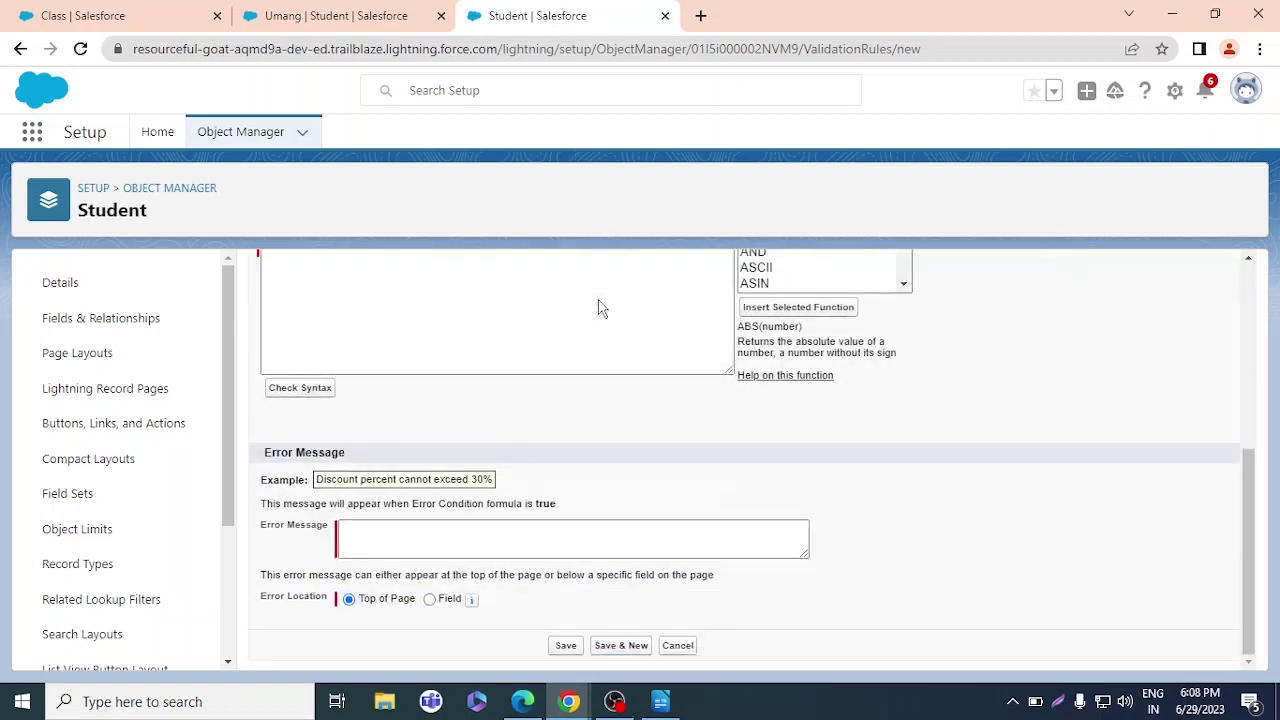
click(600, 299)
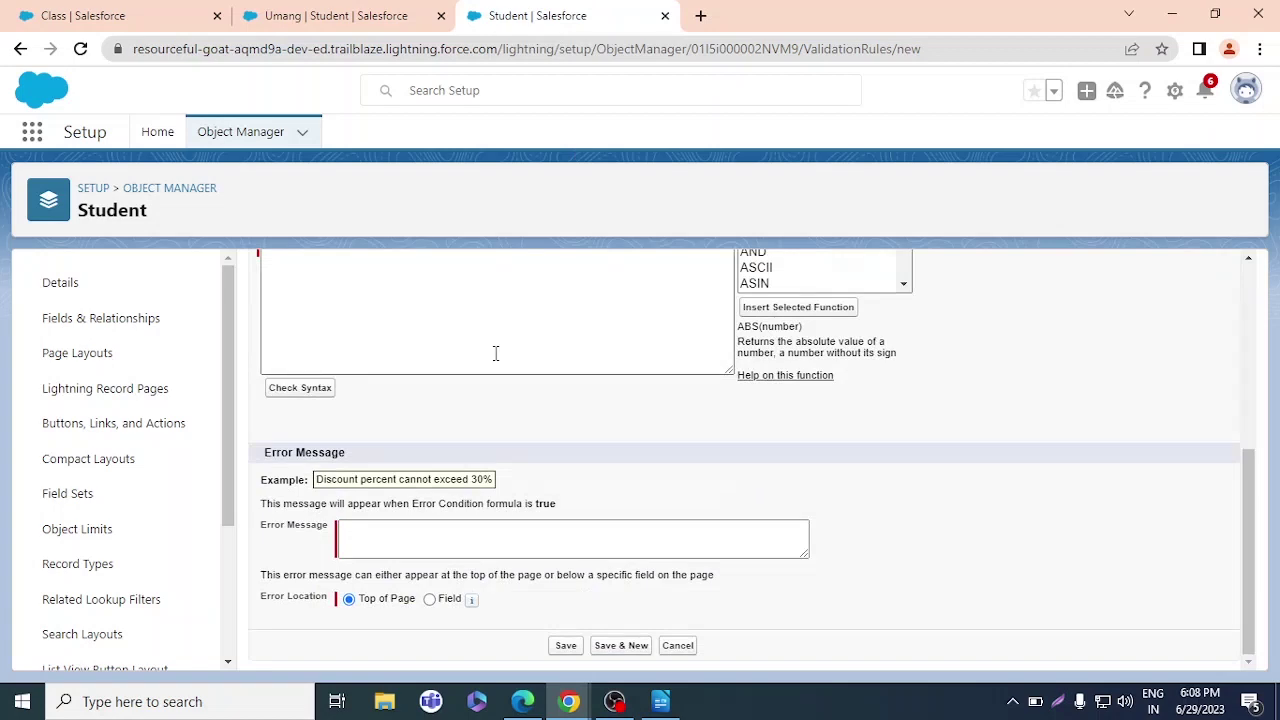
scroll(495, 358, up, 4)
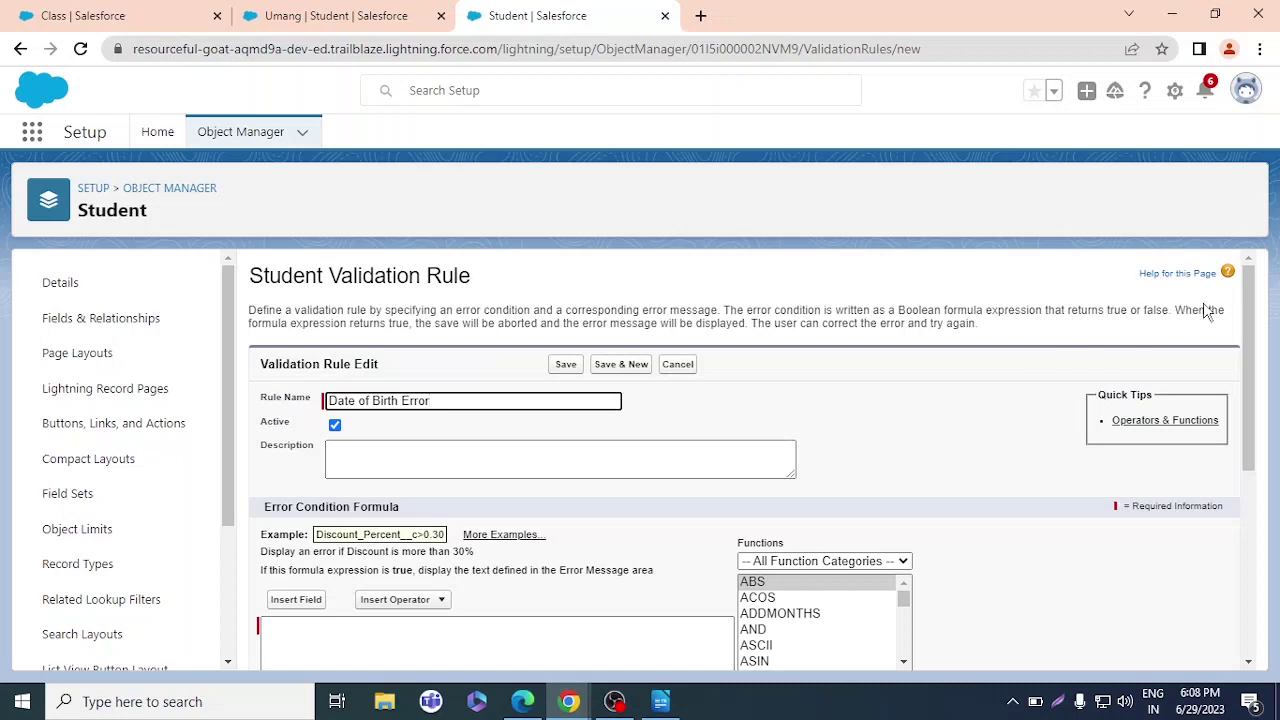
Insert the Student object's Date of Birth field into the error condition formula
drag(1250, 308, 1250, 372)
click(306, 474)
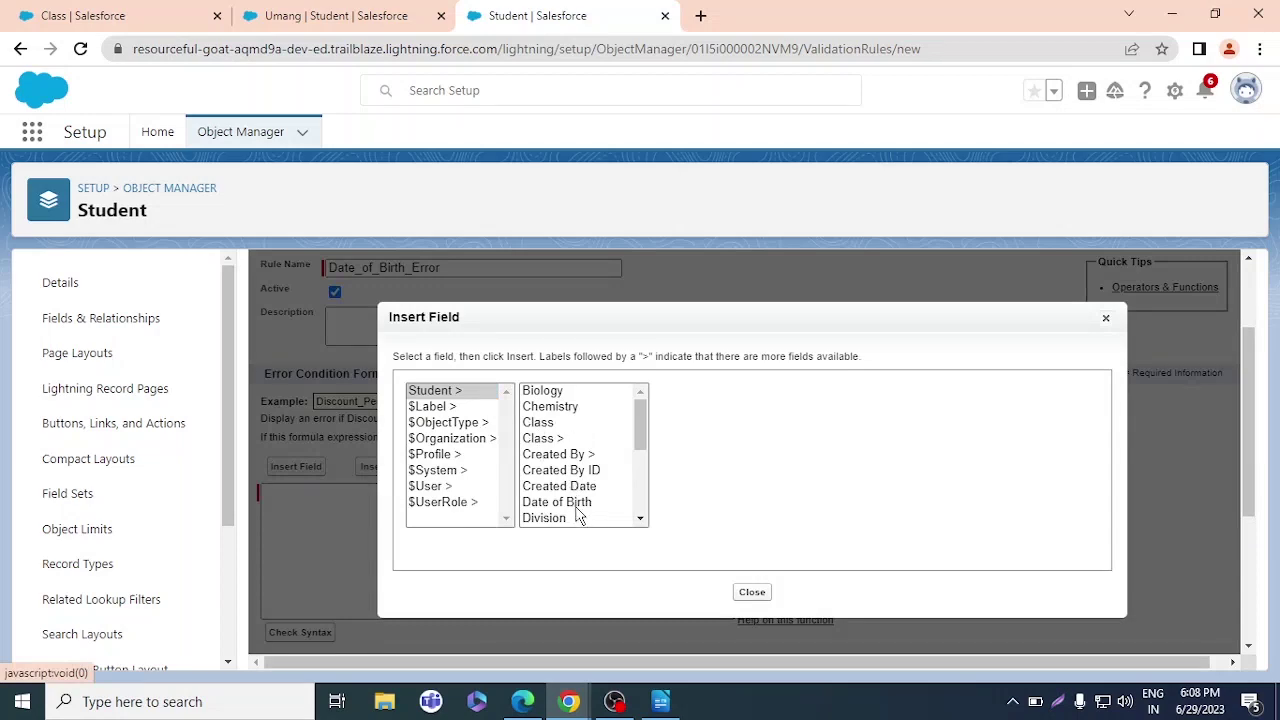
click(577, 502)
click(728, 488)
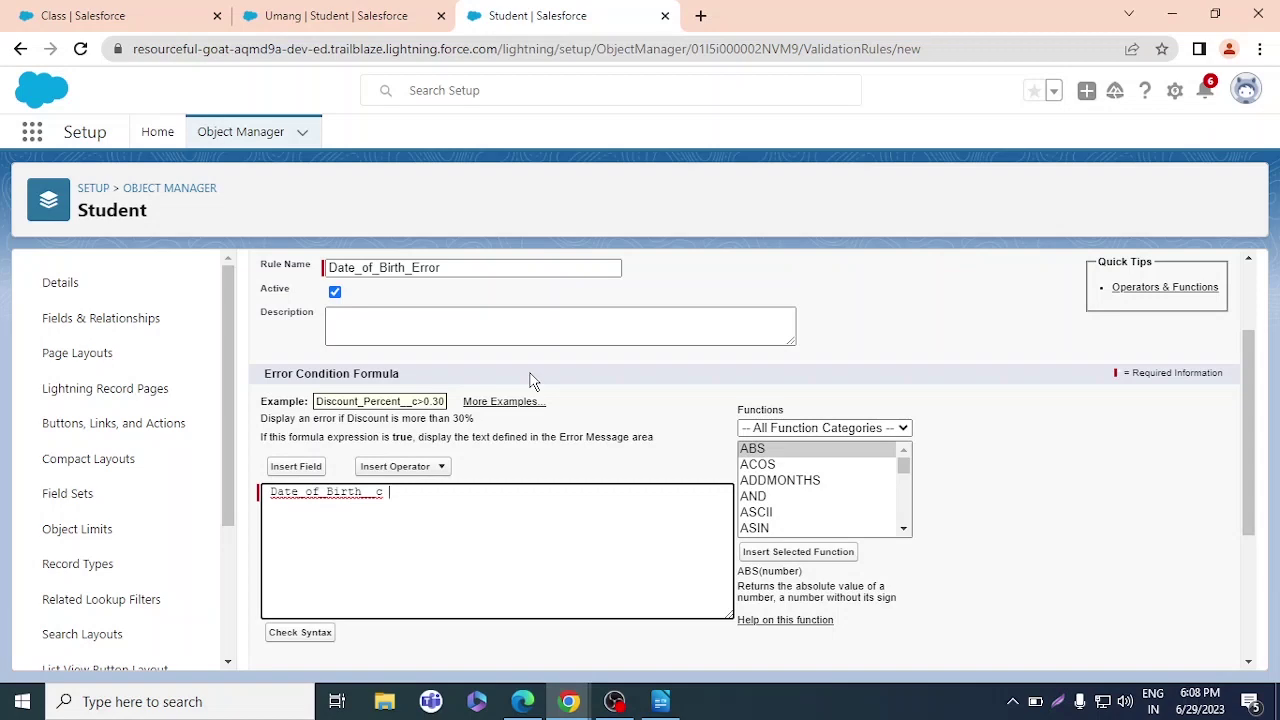
Add the >= (Greater Than or Equal) operator after Date_of_Birth__c in the error condition formula
click(393, 469)
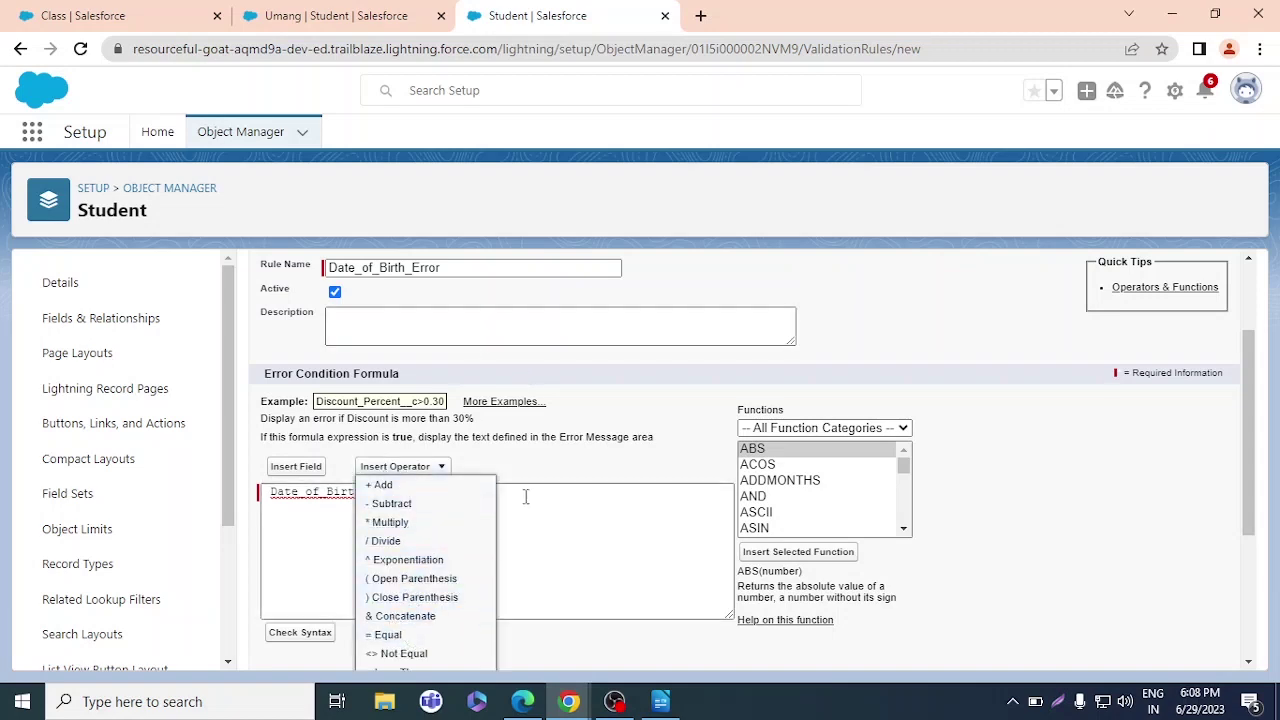
scroll(457, 551, down, 3)
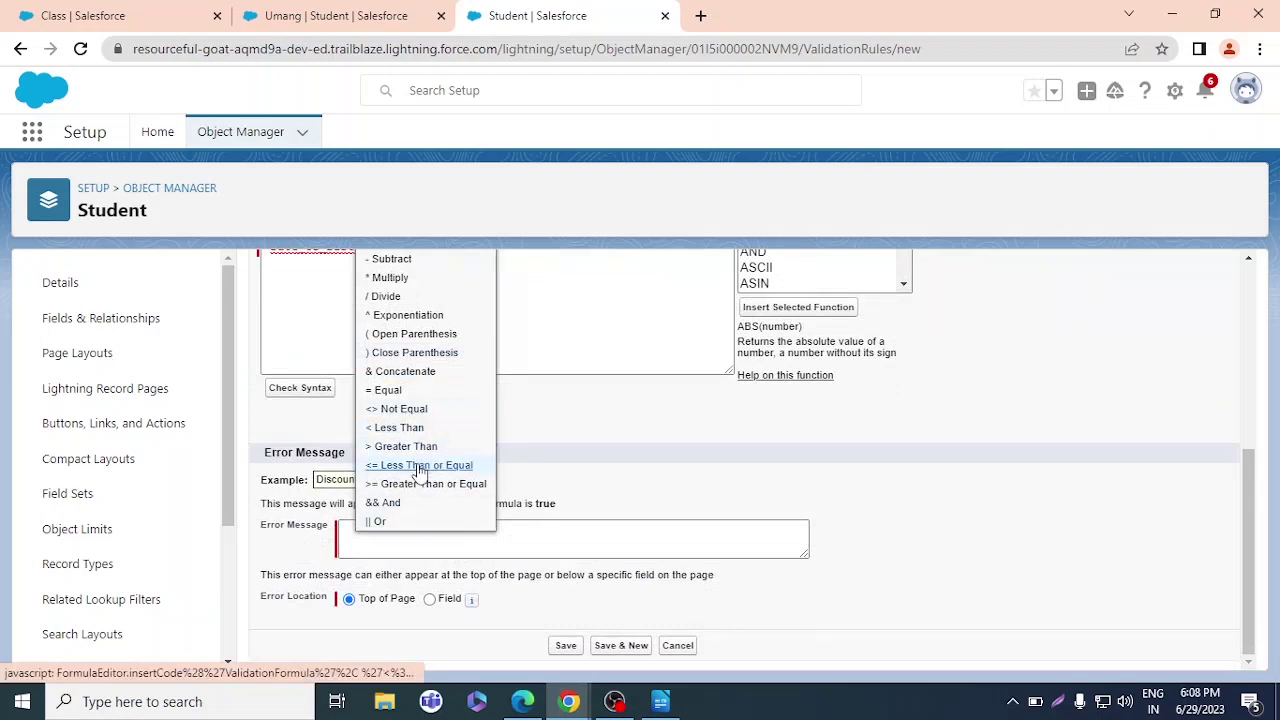
click(421, 490)
scroll(446, 434, up, 5)
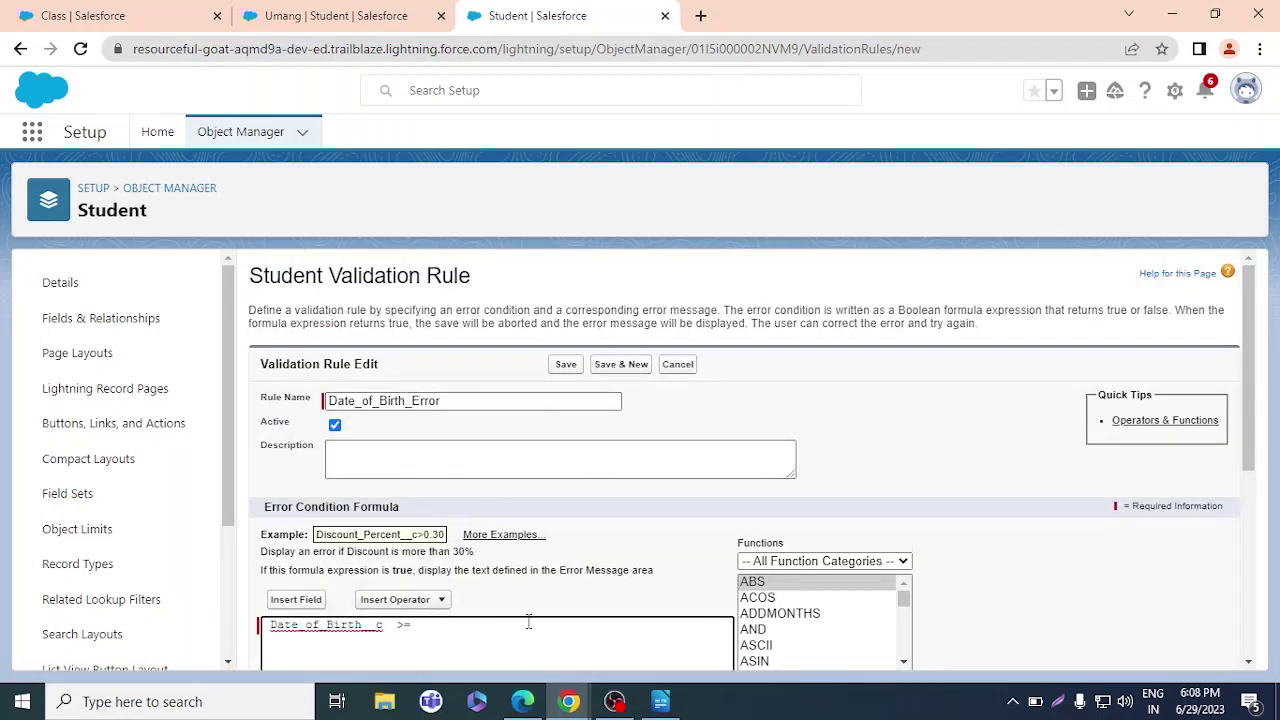
scroll(1072, 512, down, 3)
scroll(1069, 510, down, 1)
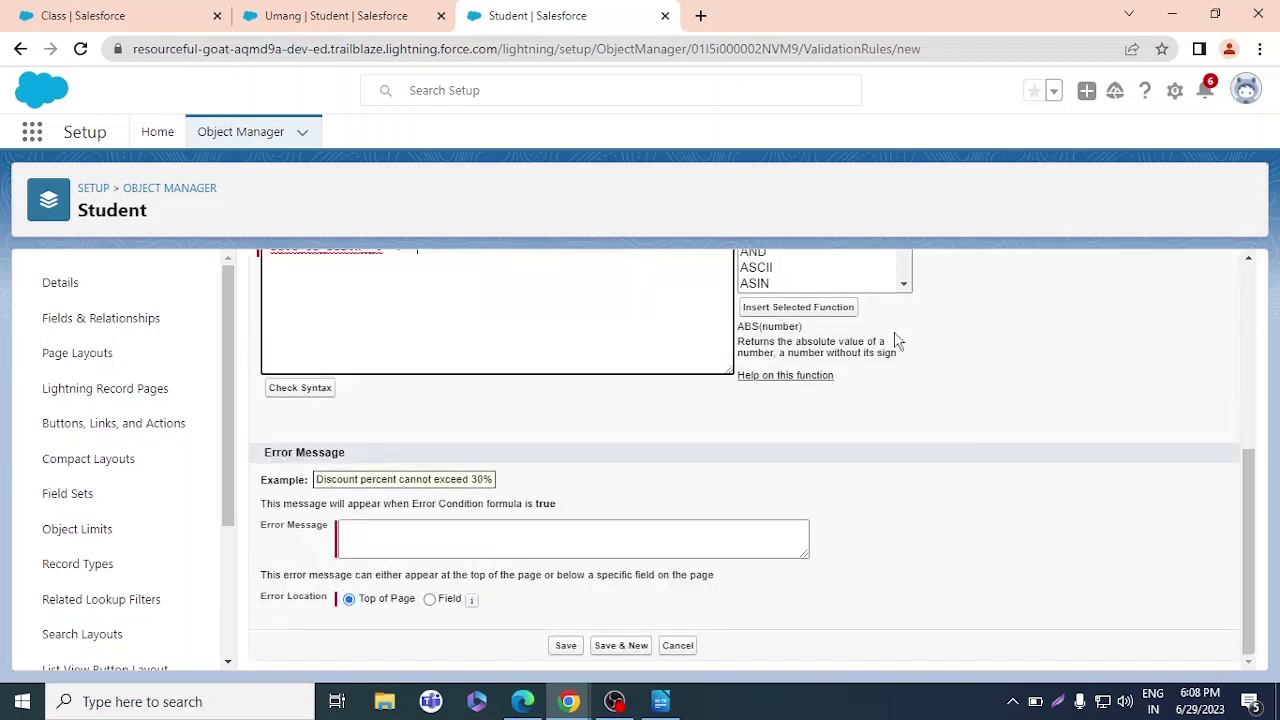
scroll(1040, 440, up, 4)
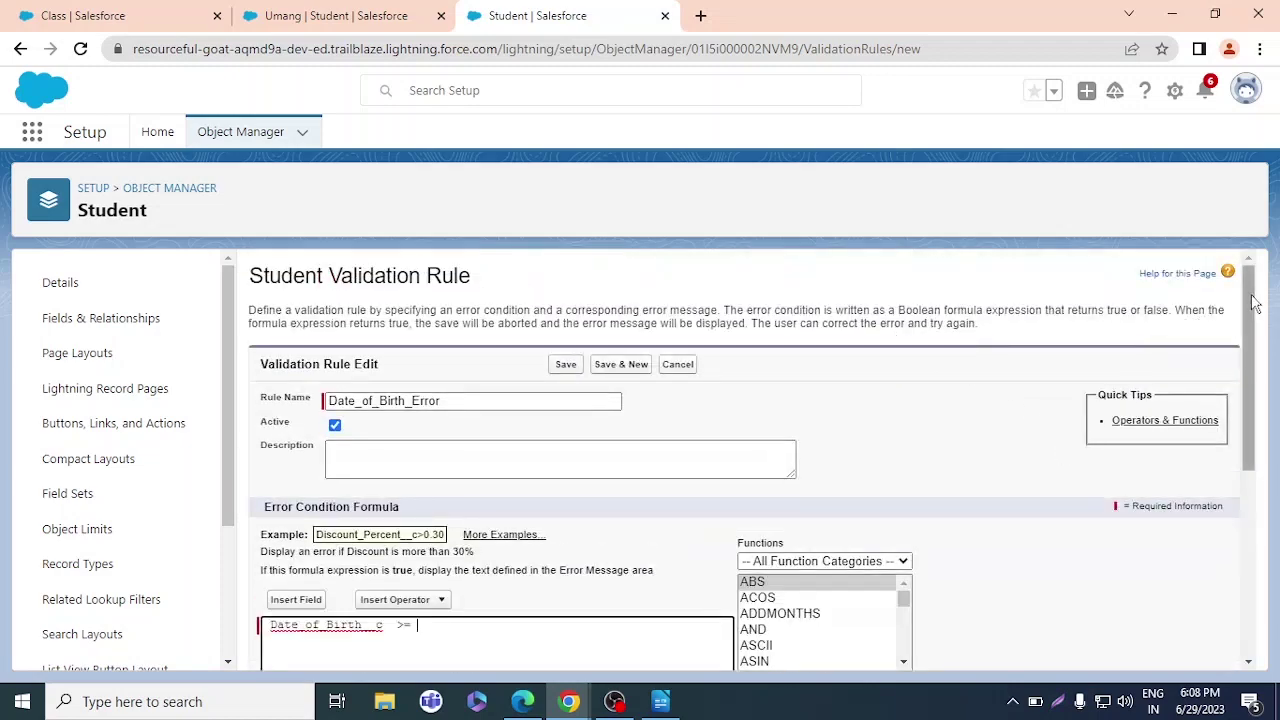
Insert the TODAY() function after the >= operator to complete the error condition, and check the formula's syntax
scroll(977, 403, down, 2)
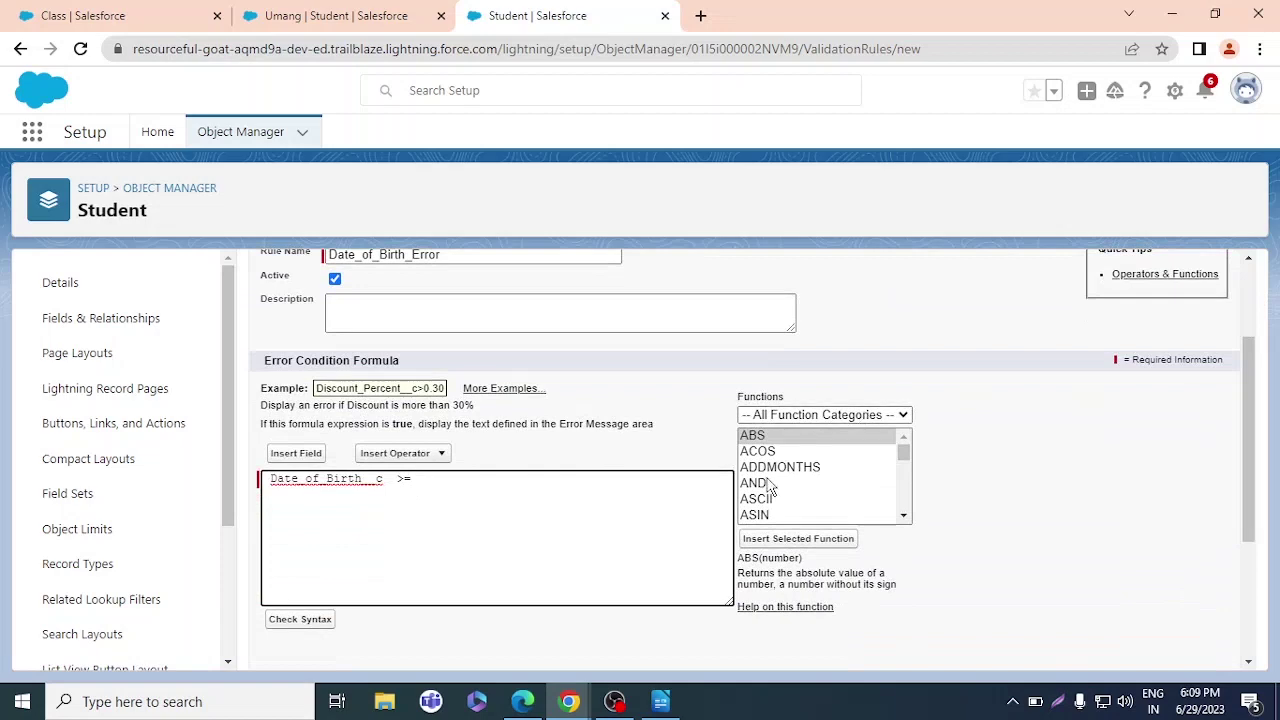
scroll(773, 487, down, 10)
scroll(773, 487, down, 4)
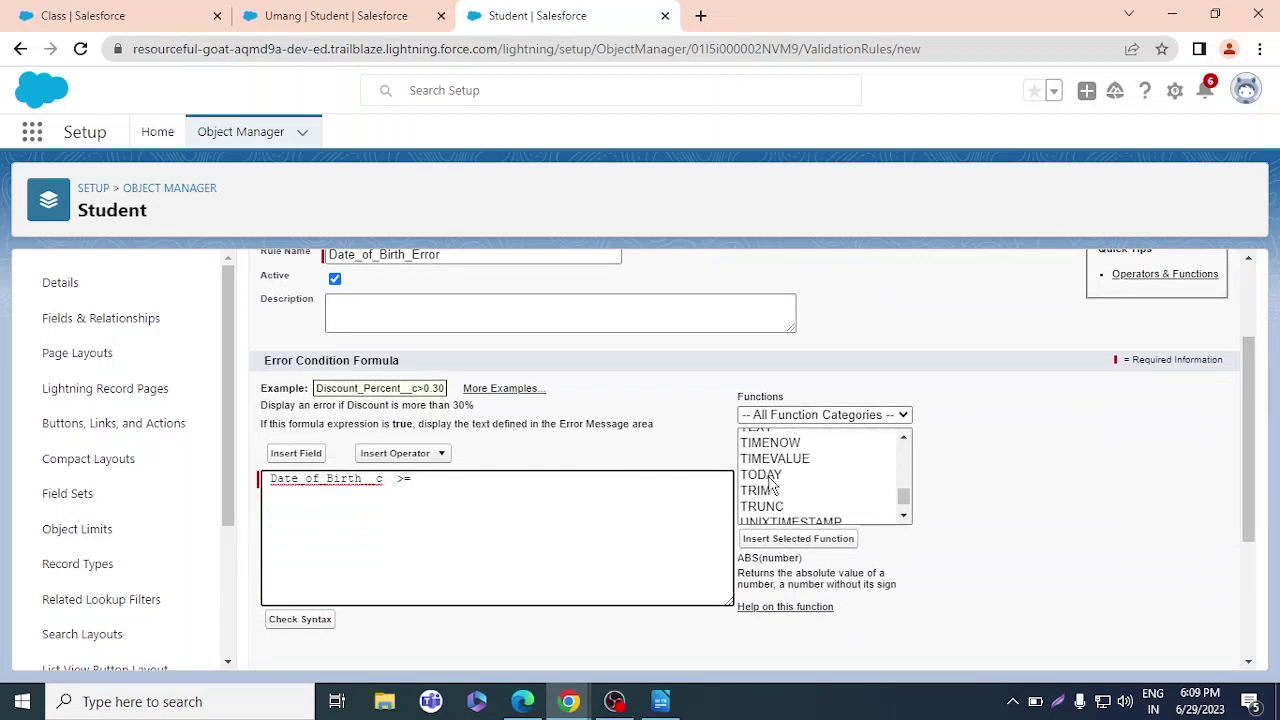
click(762, 474)
click(799, 539)
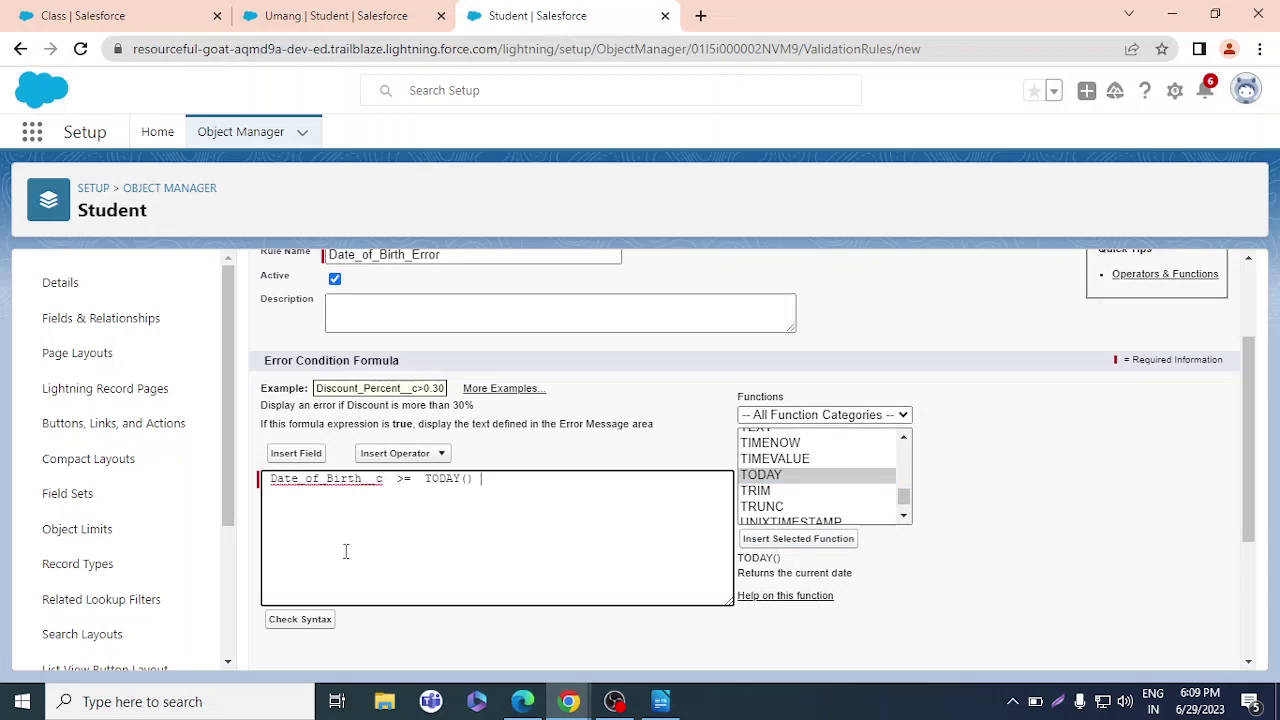
click(297, 624)
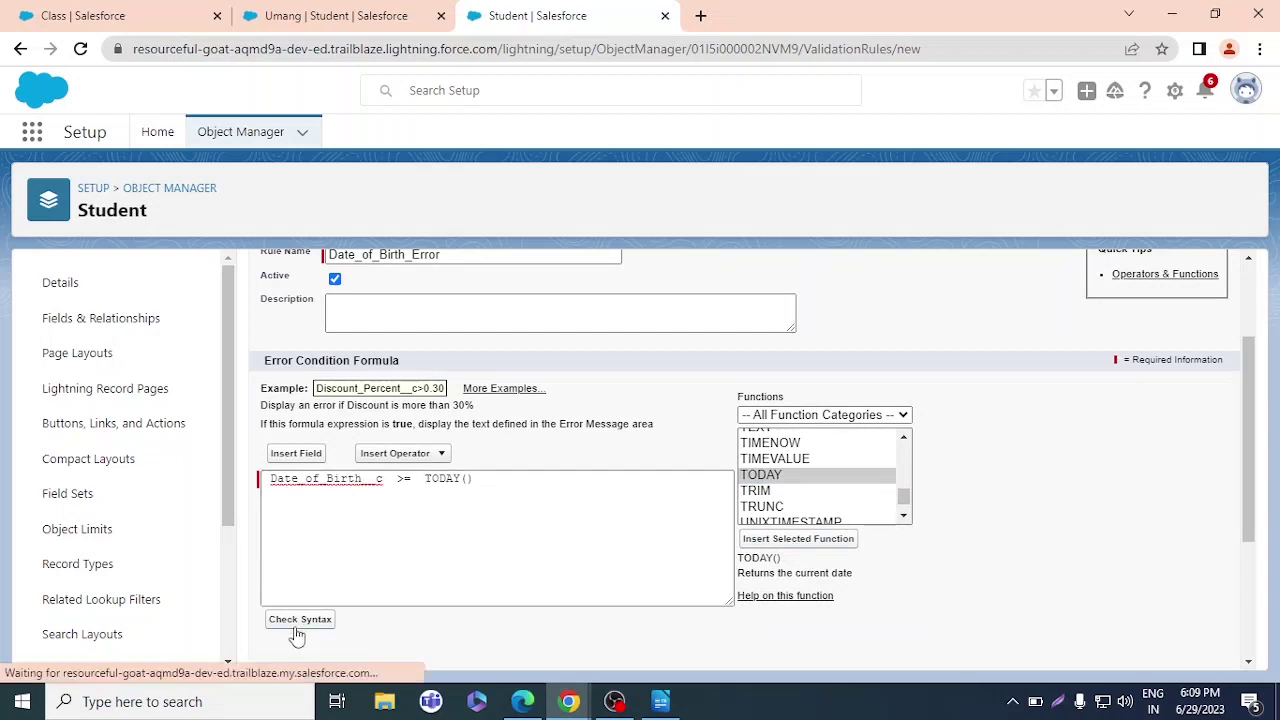
Enter an error message for the validation rule stating that the user cant put Todays Date as a Date of Birth
scroll(457, 594, down, 4)
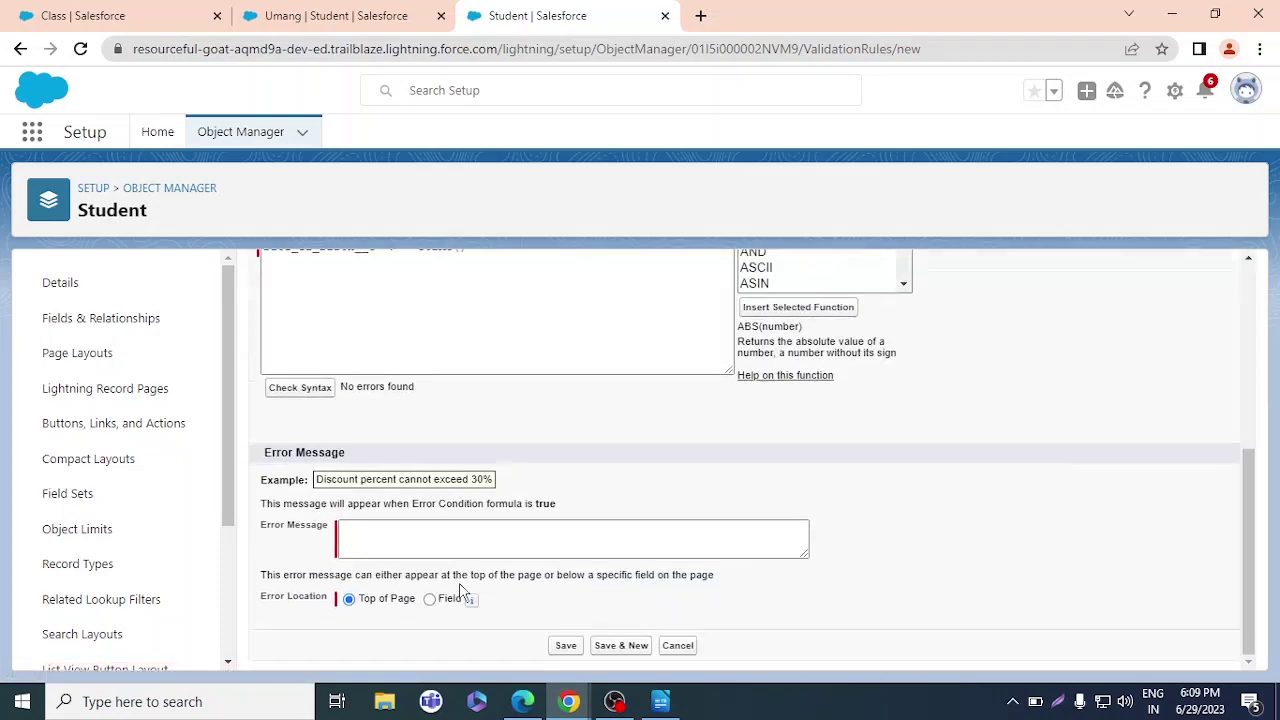
click(461, 543)
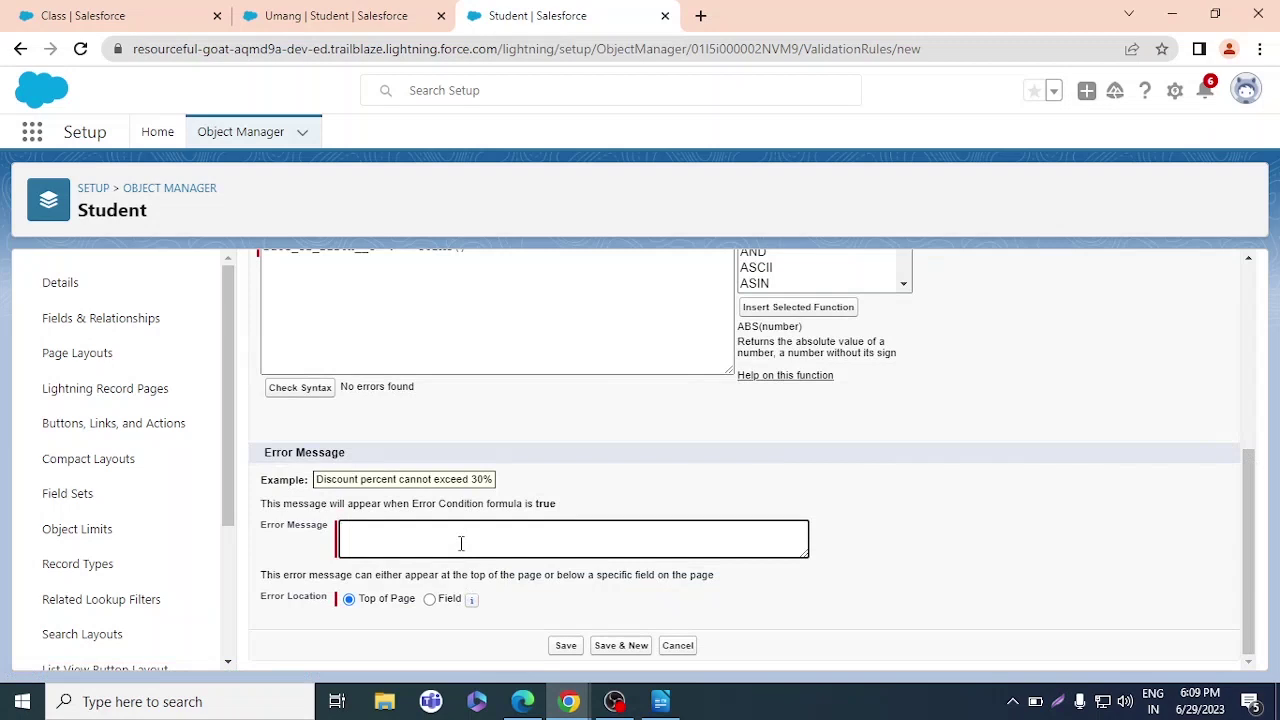
text(User cant put Todays Date as a Date of Borith)
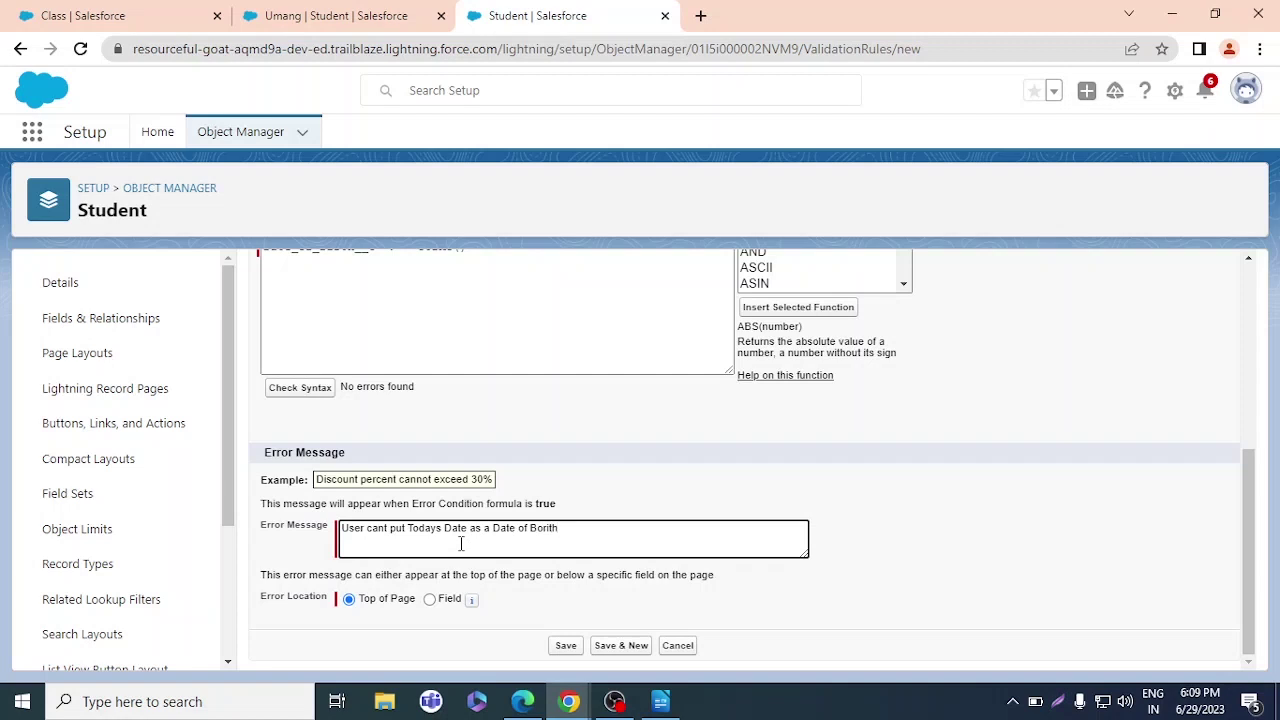
key(BackSpace)
key(BackSpace)
key(BackSpace)
key(BackSpace)
Reword the error message to "You can't put Todays Date as a Date of Birth"
drag(367, 531, 310, 531)
key(BackSpace)
text(You)
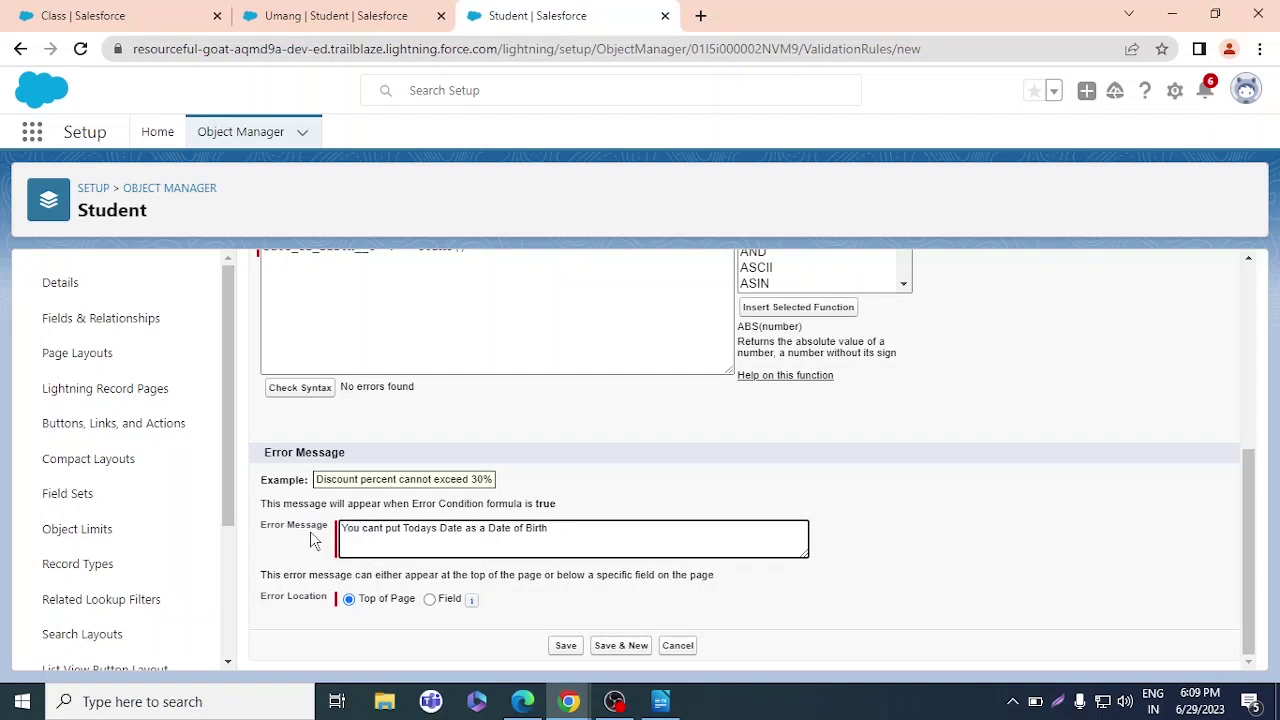
key(Right)
key(Right)
key(Right)
key(Right)
key(Left)
text(')
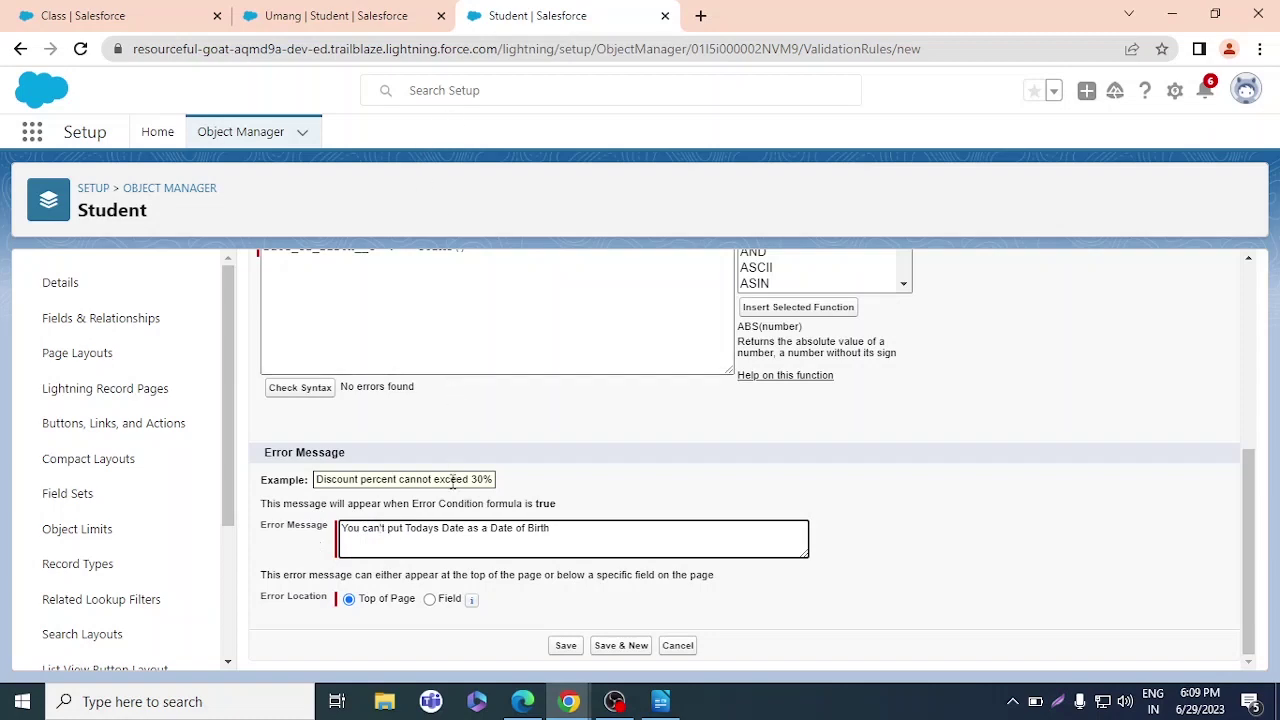
Try Field as the validation rule's error location, and return it to Top of Page
key(ctrl+plus)
key(ctrl+plus)
scroll(500, 532, down, 2)
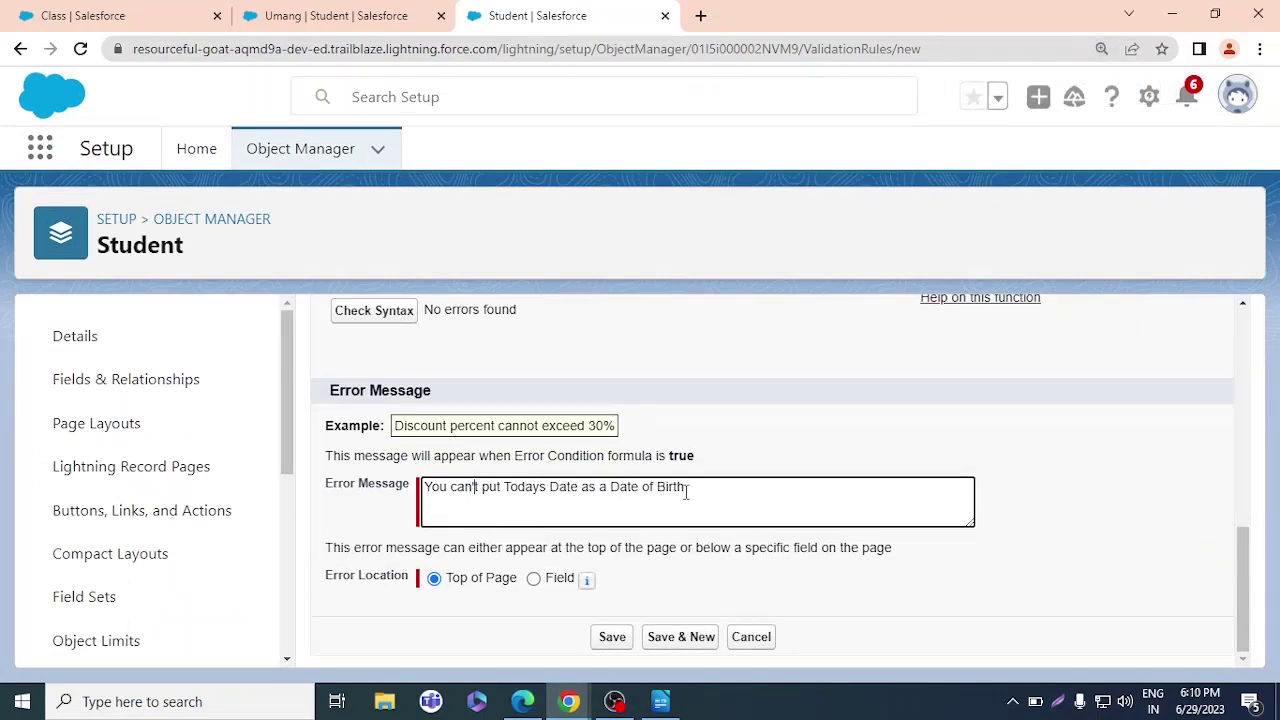
scroll(666, 472, up, 10)
click(534, 580)
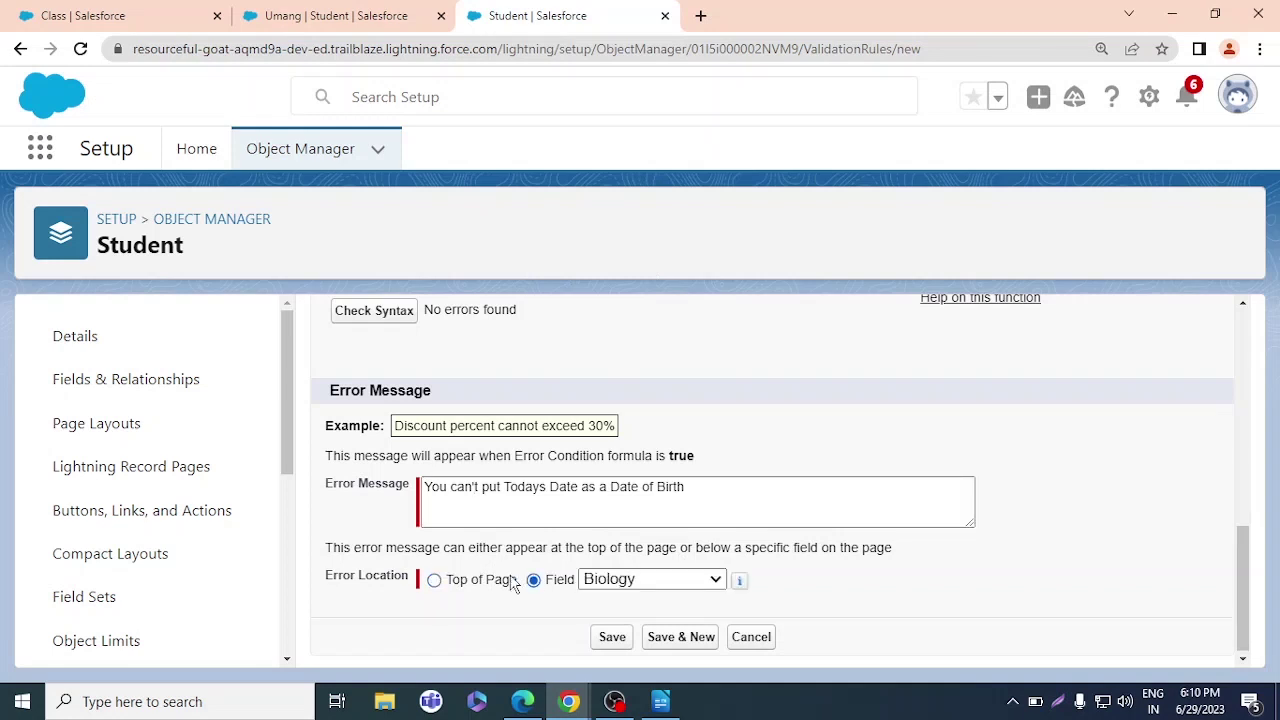
click(432, 582)
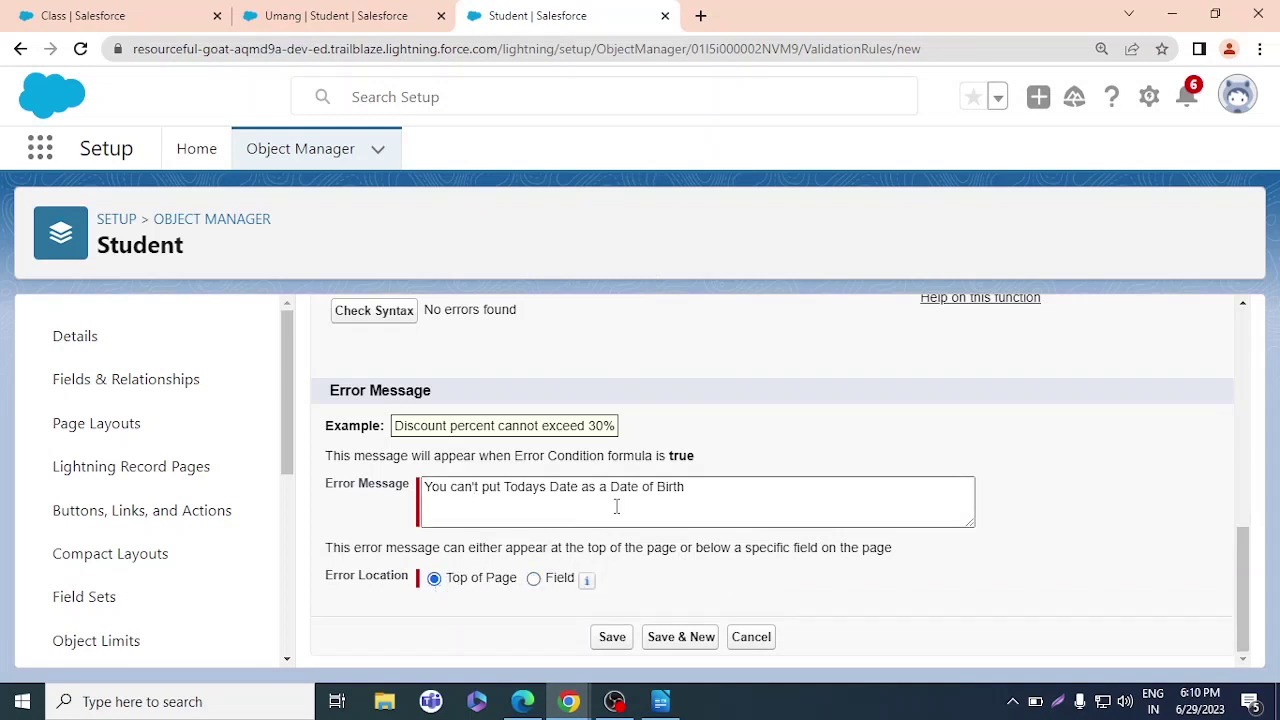
Review the Date_of_Birth_Error rule's name, formula and error message, and save the rule
drag(1243, 566, 1236, 429)
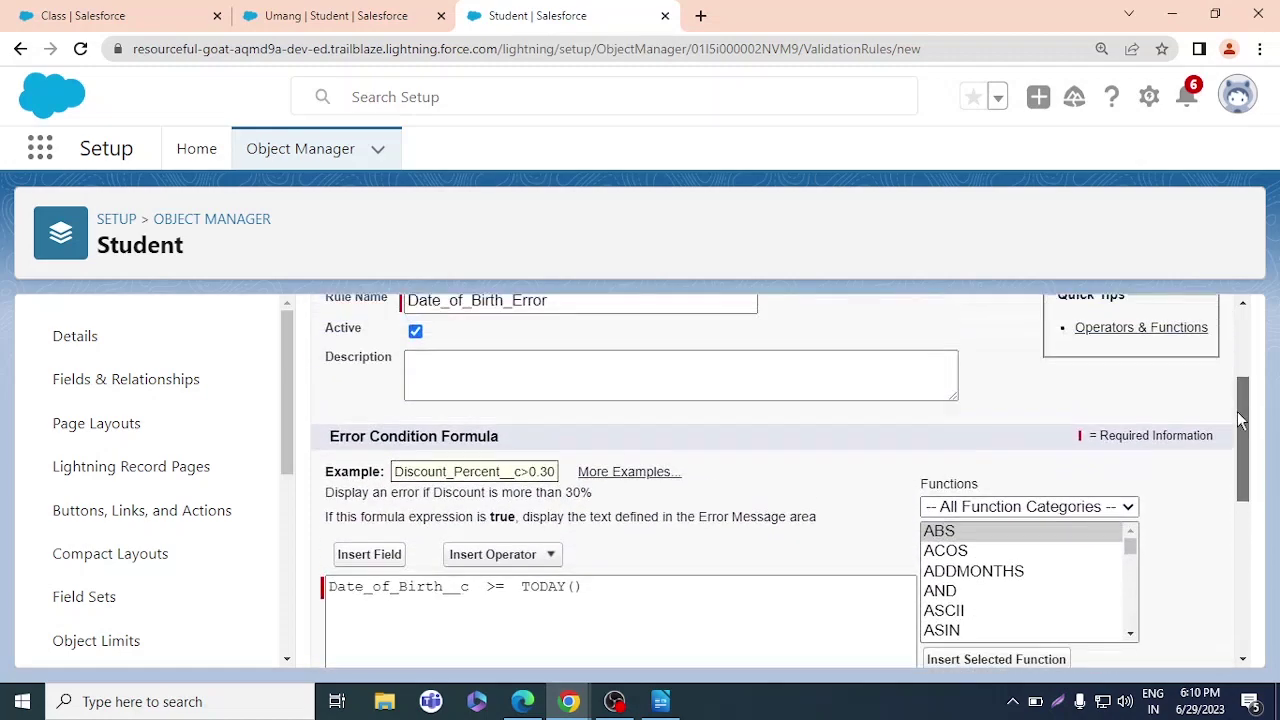
scroll(886, 386, down, 5)
scroll(886, 386, up, 10)
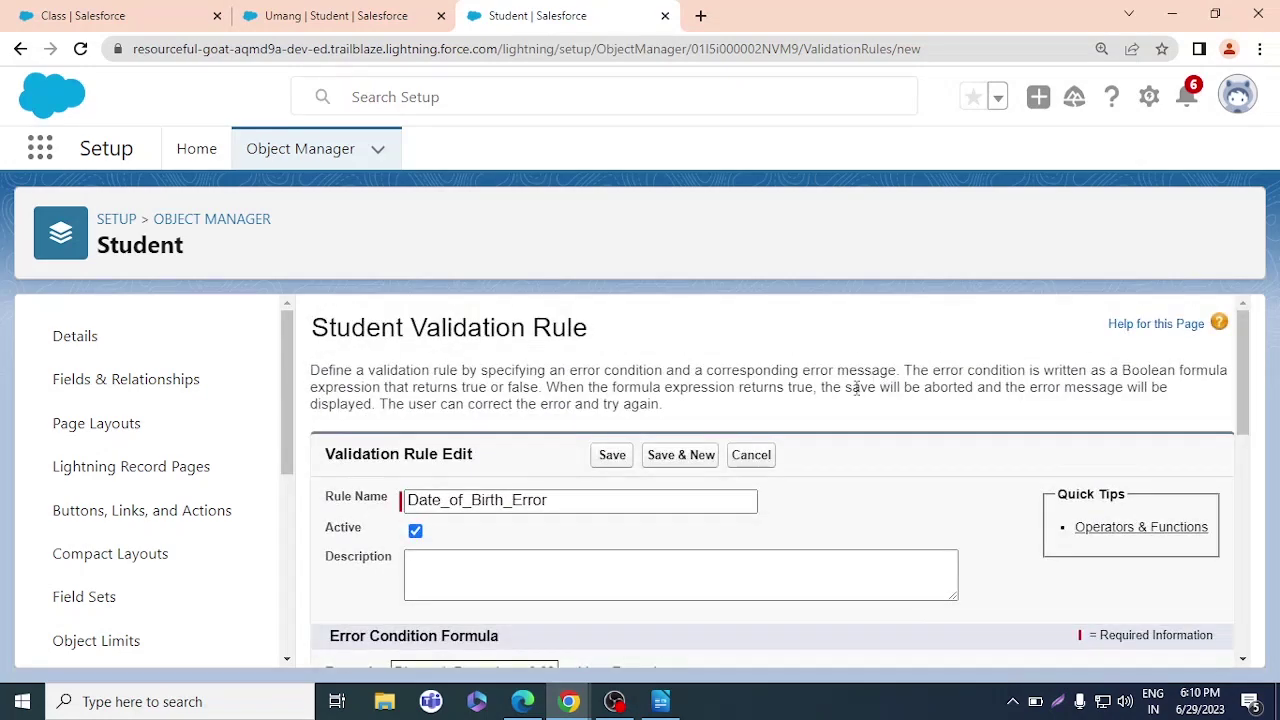
key(ctrl+minus)
scroll(855, 398, down, 5)
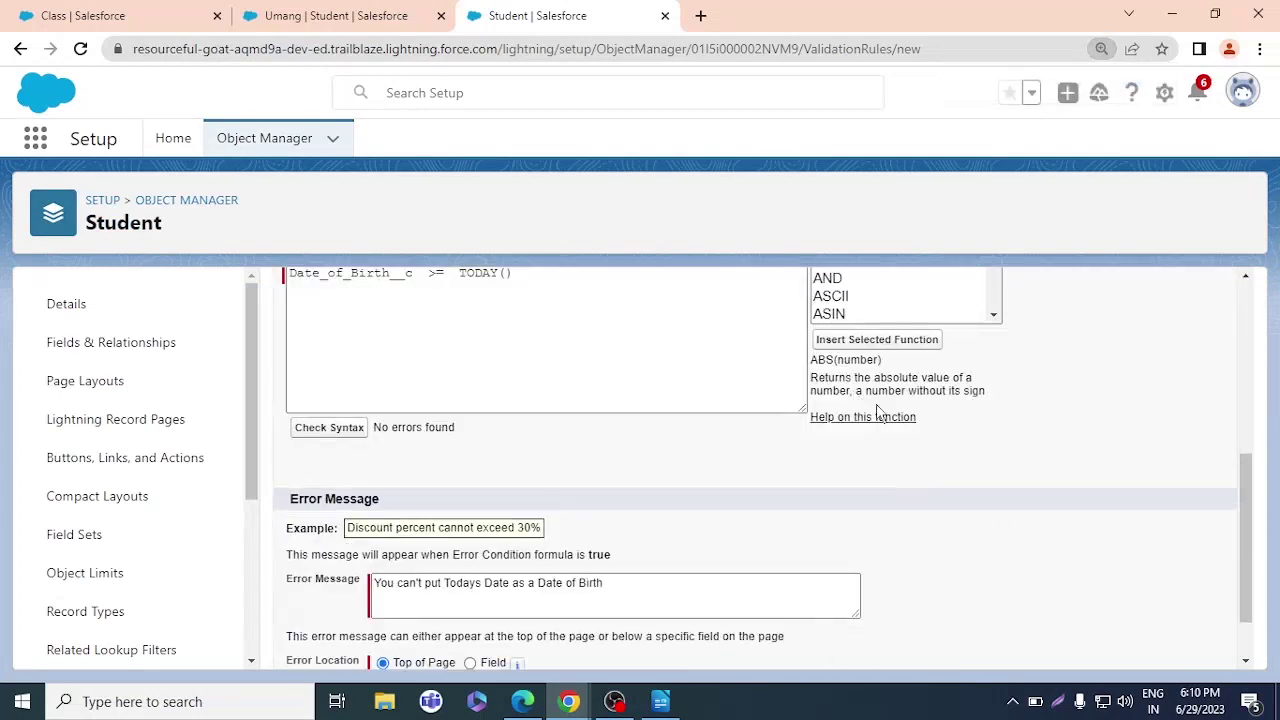
drag(1240, 491, 1230, 451)
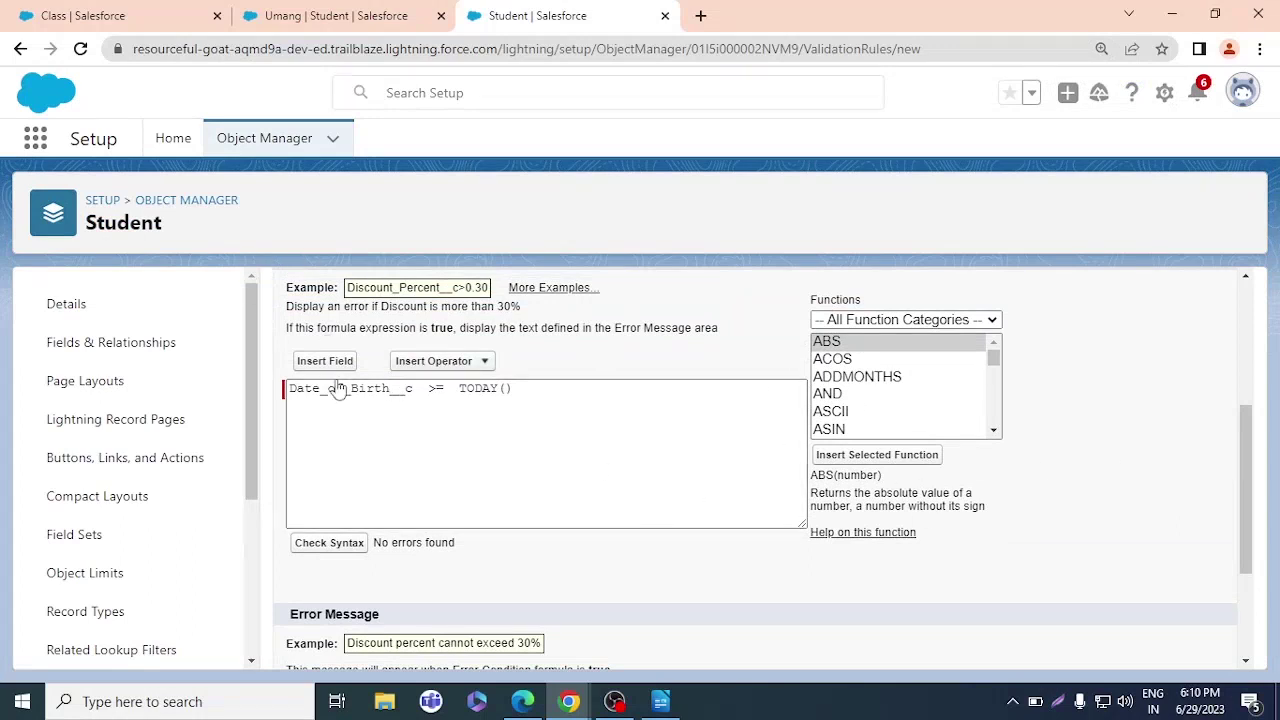
scroll(480, 483, down, 2)
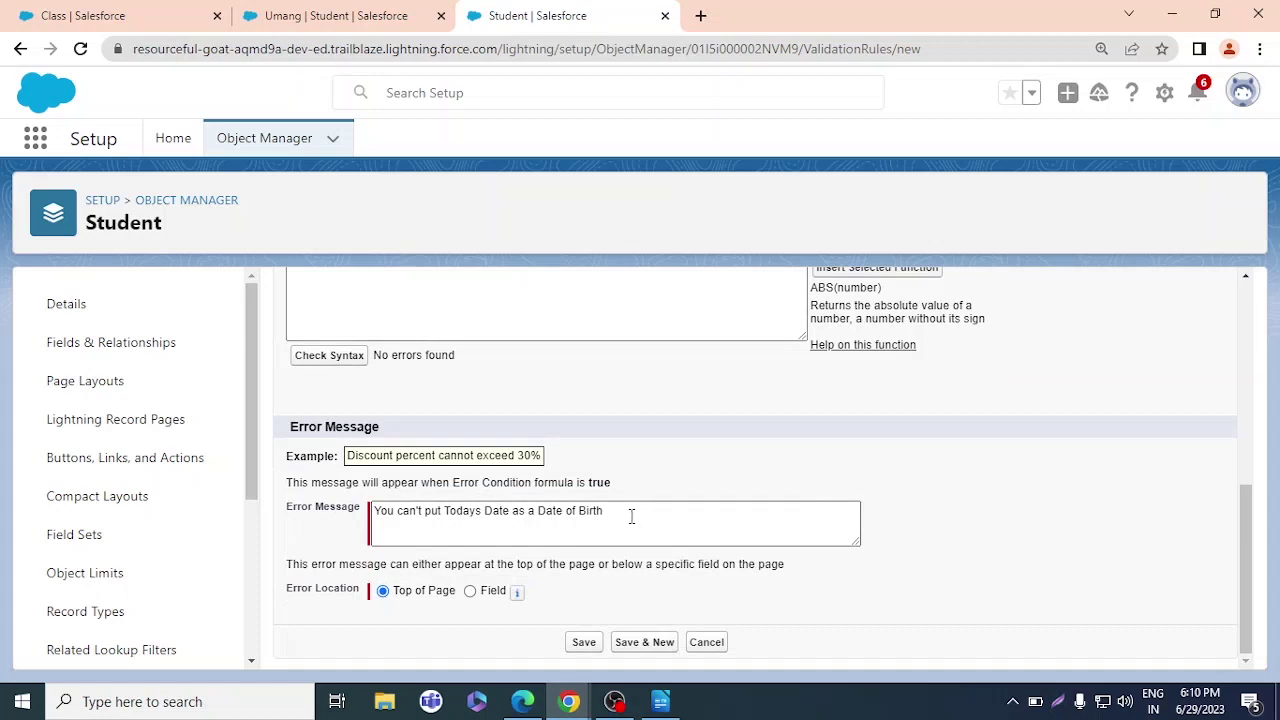
scroll(580, 560, up, 5)
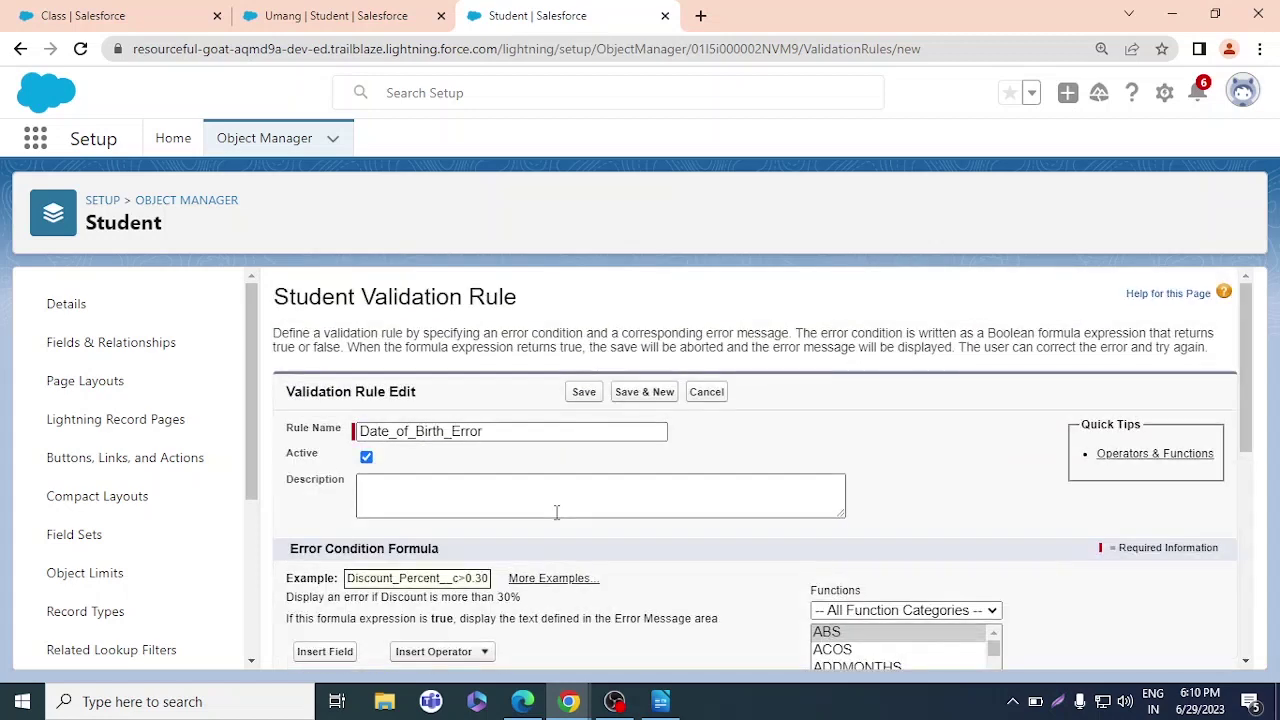
scroll(557, 512, down, 5)
click(583, 643)
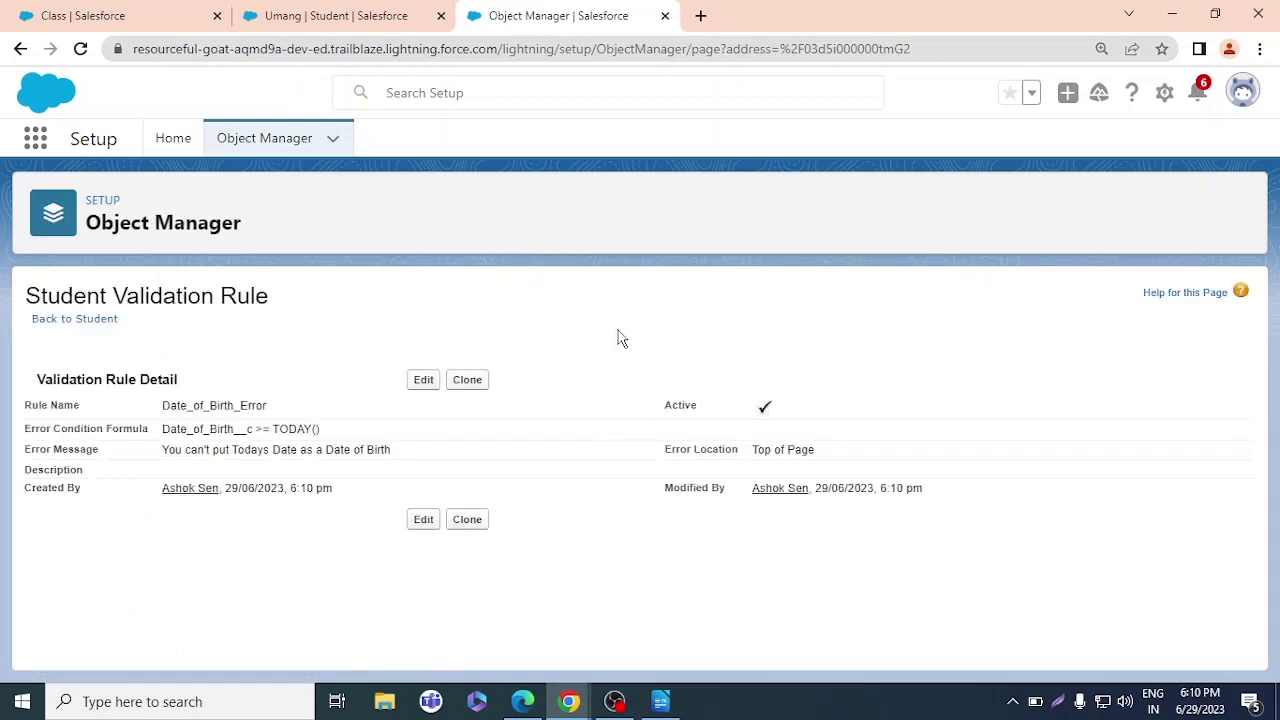
Return to the open student record, reload it, and try to save it with today's date as the Date of Birth
click(290, 10)
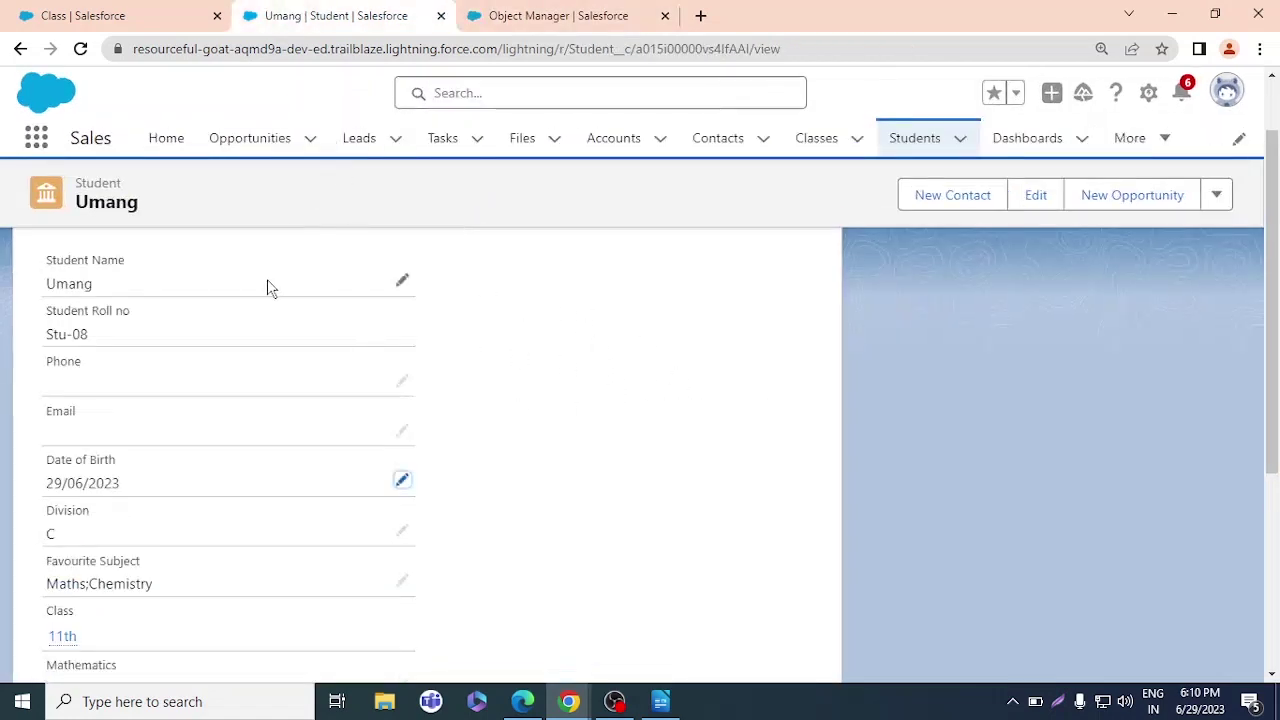
key(F5)
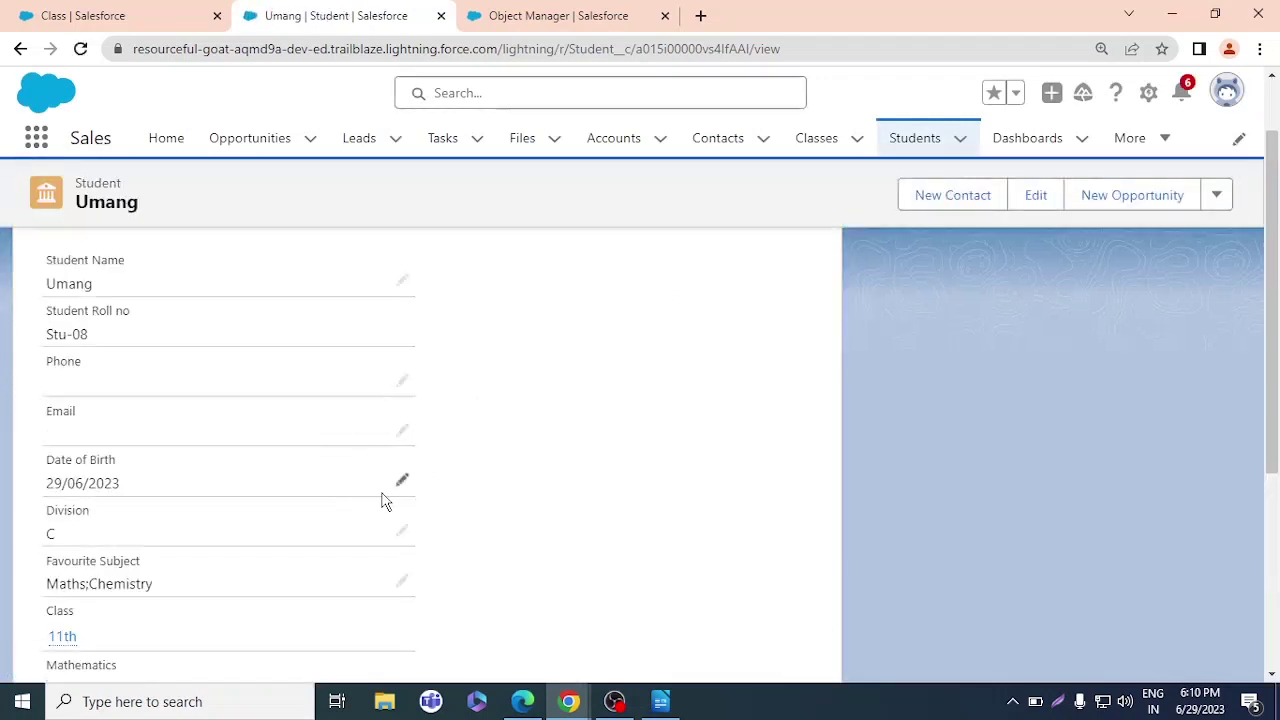
click(402, 482)
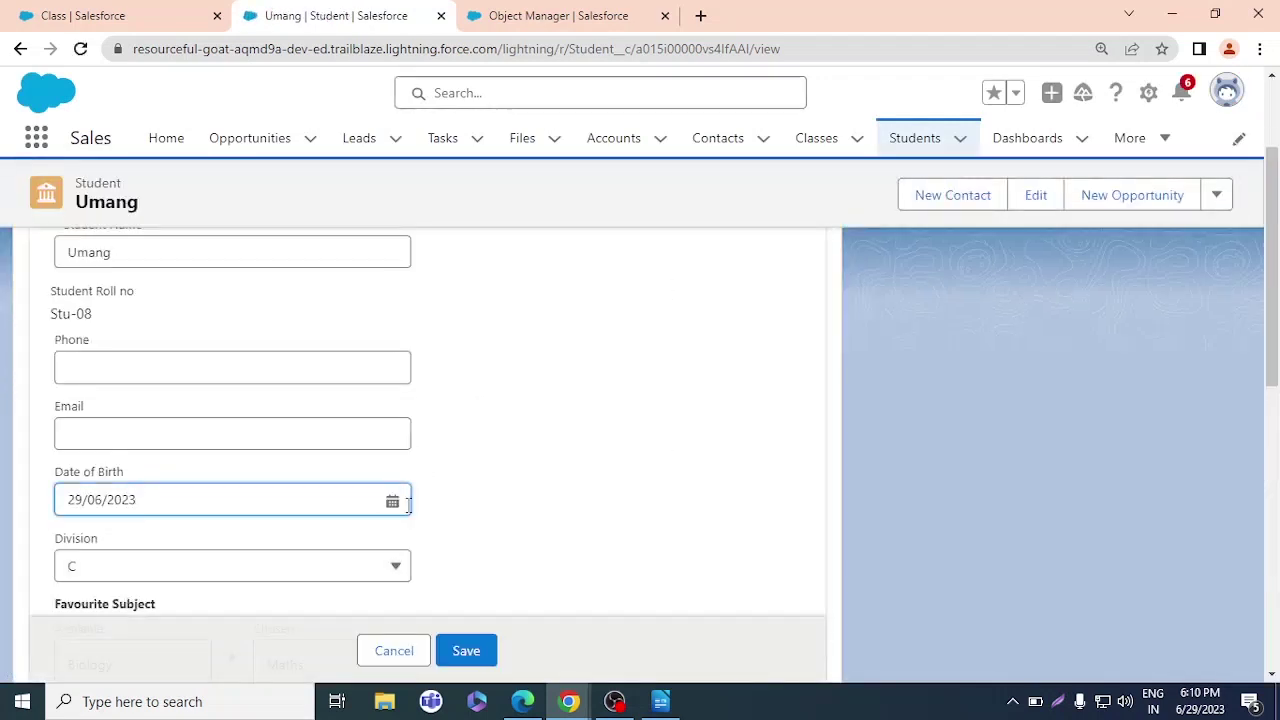
click(393, 501)
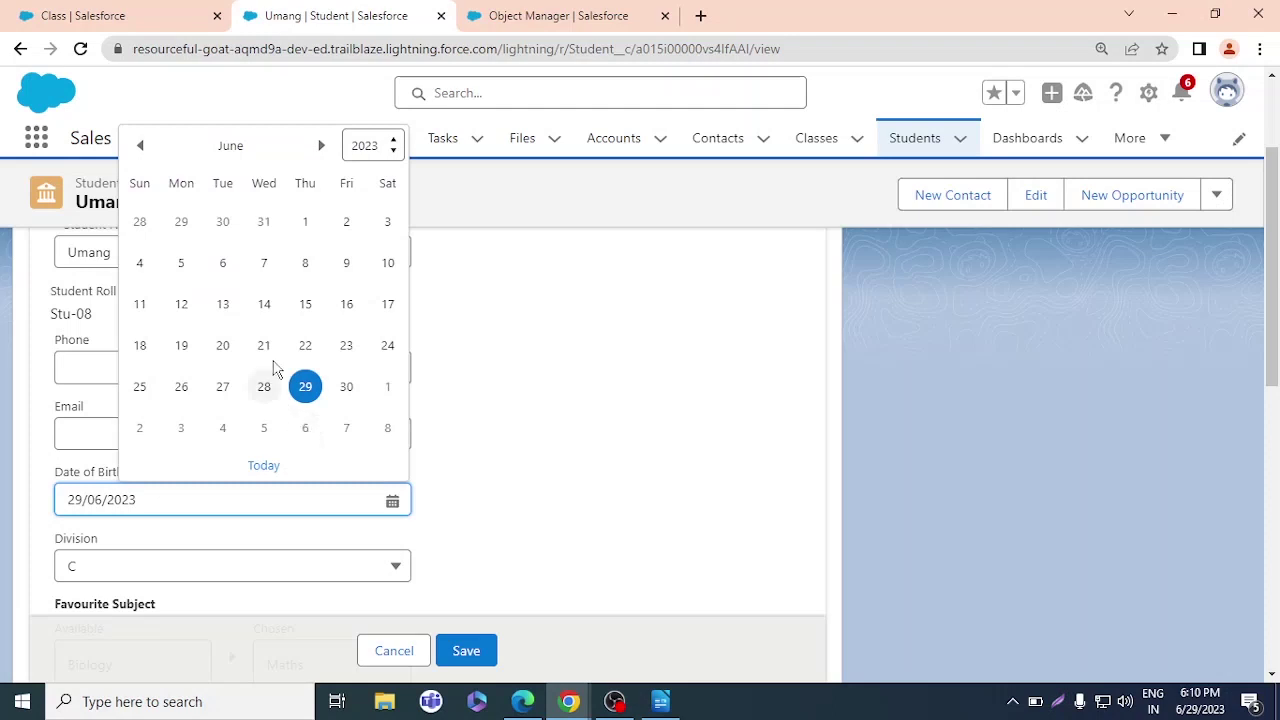
click(381, 152)
click(372, 170)
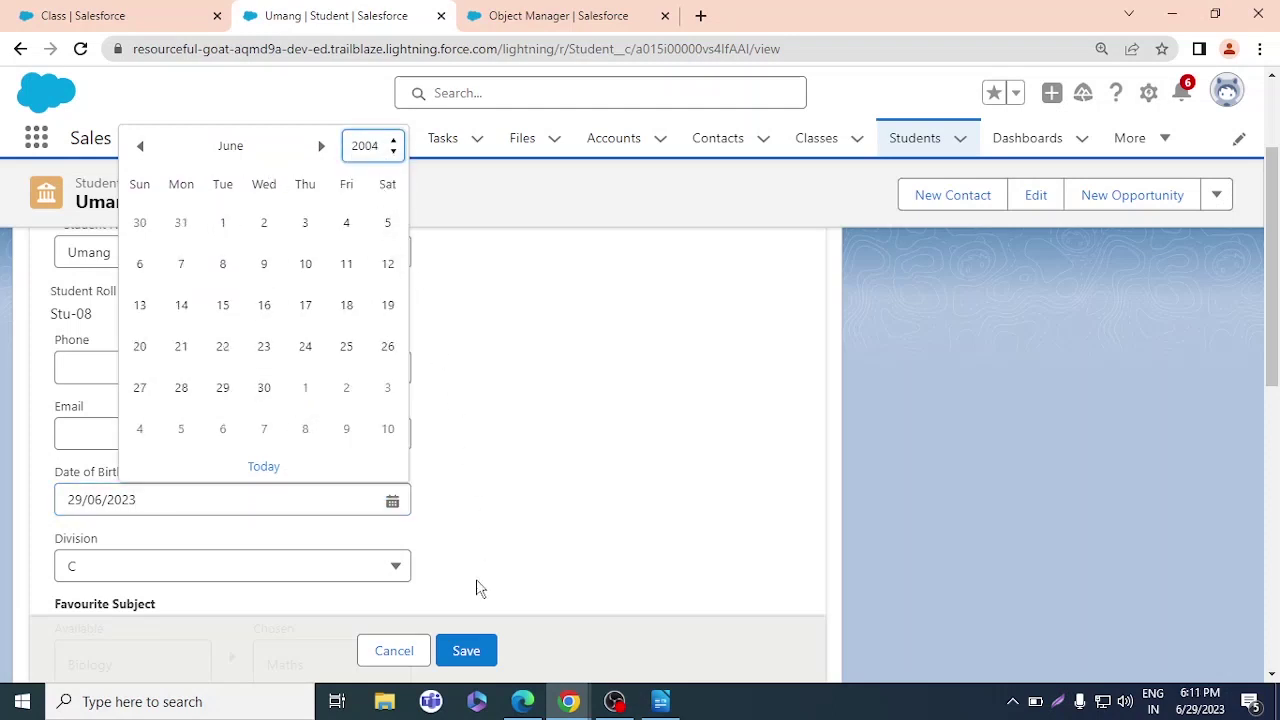
click(472, 650)
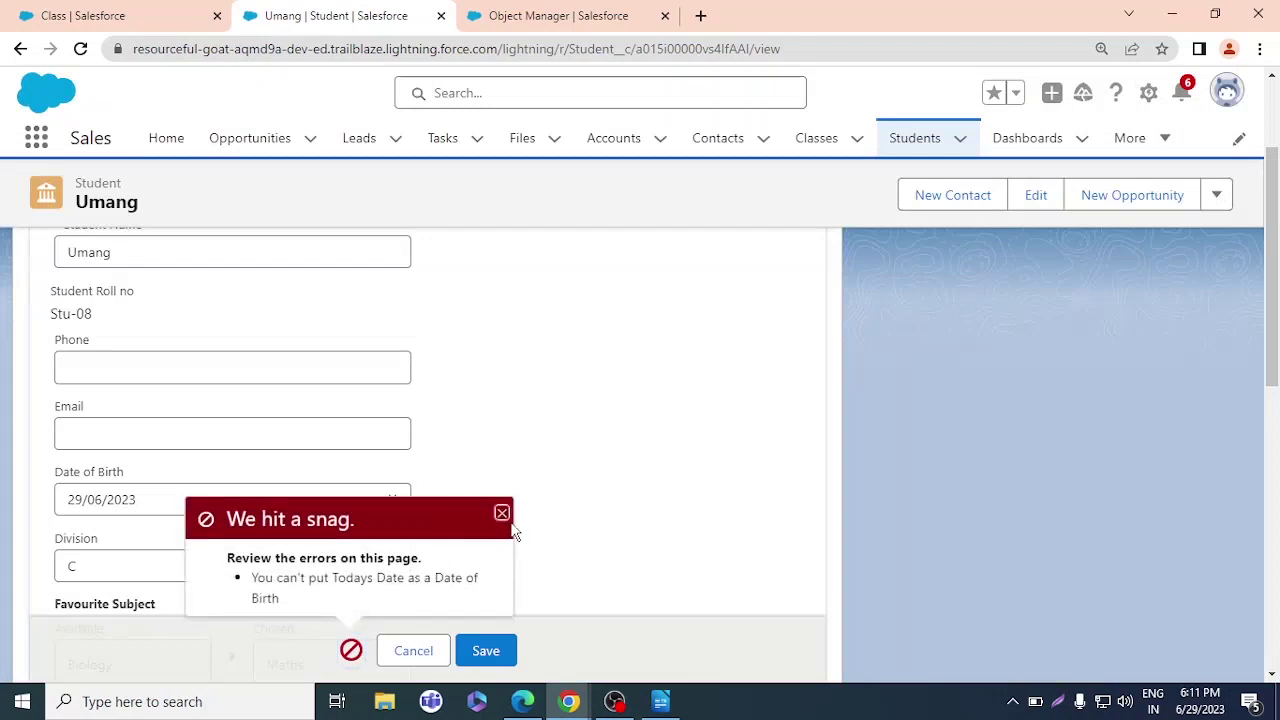
click(502, 513)
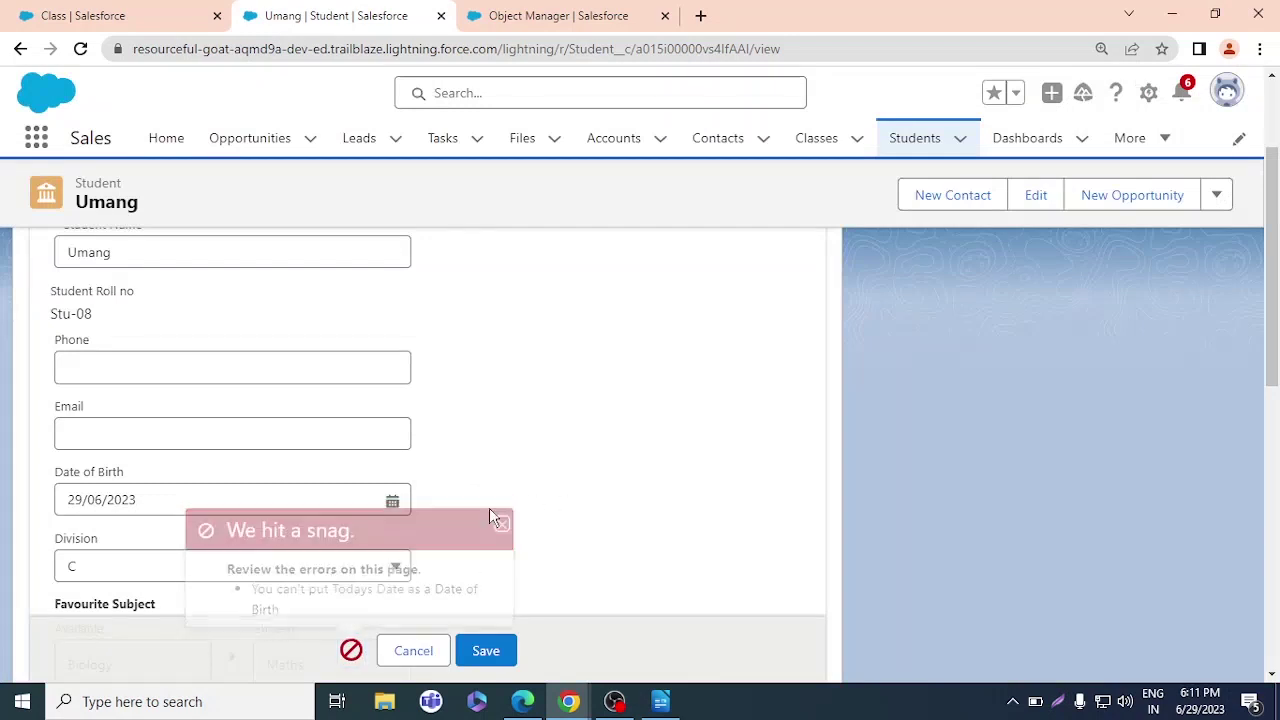
Set the student's Date of Birth to an earlier day of the current month and save the record
click(394, 502)
click(262, 345)
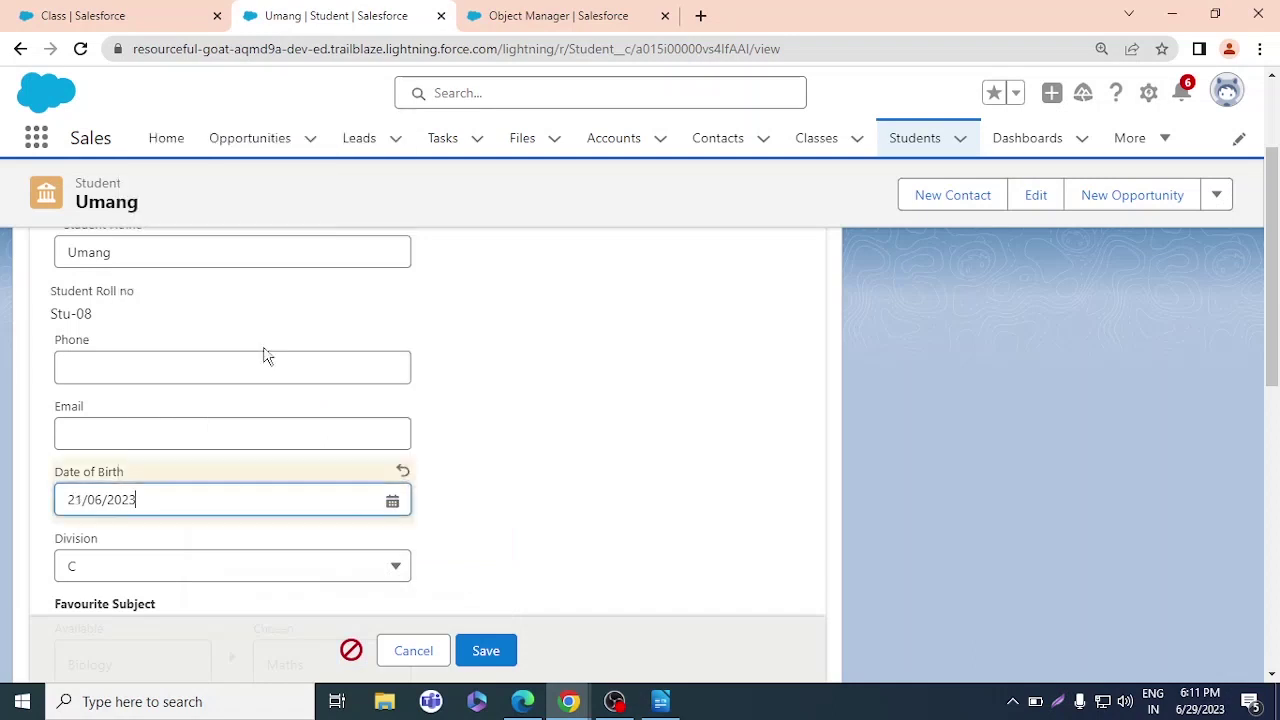
click(488, 650)
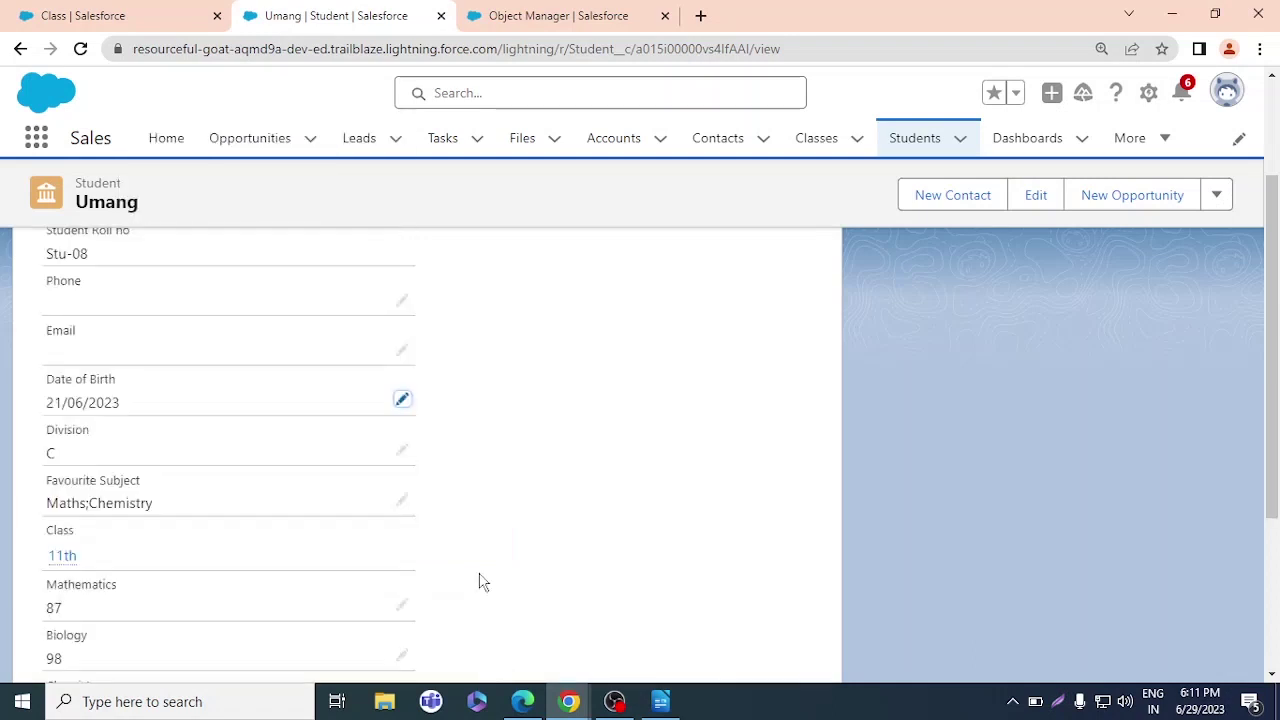
Change the student's Date of Birth back to today's date and try to save the record again
click(402, 402)
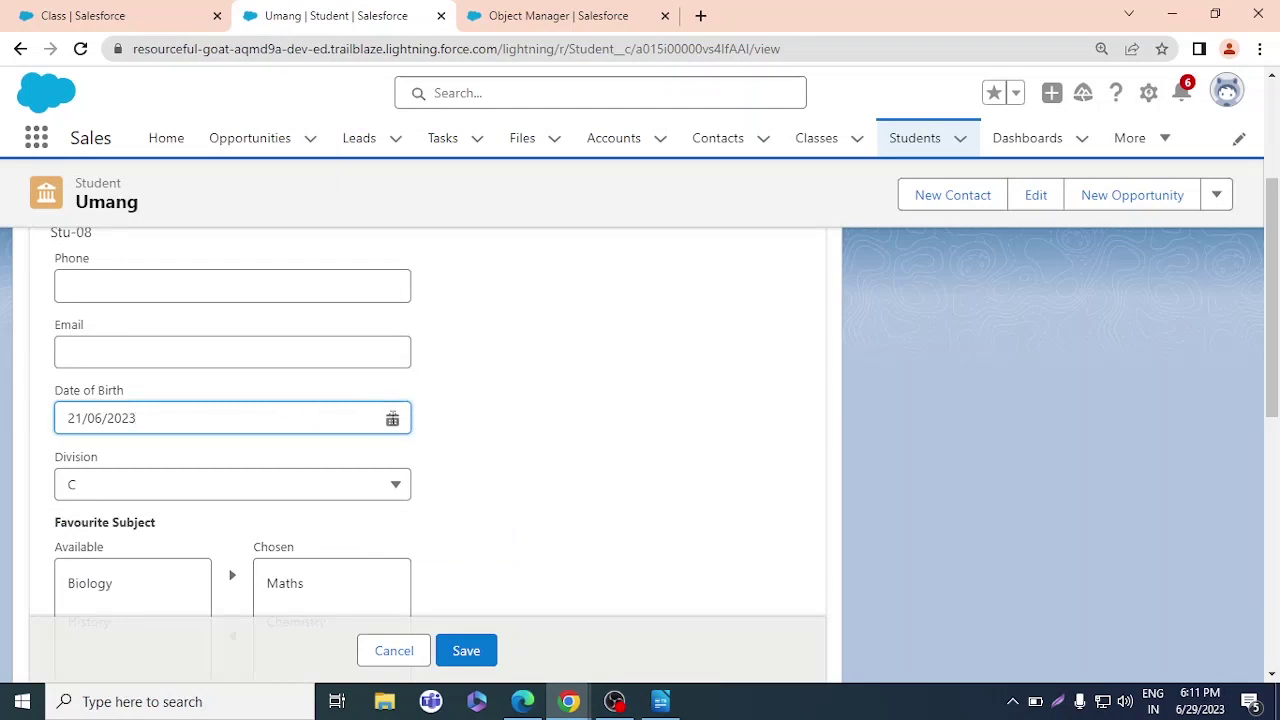
click(392, 418)
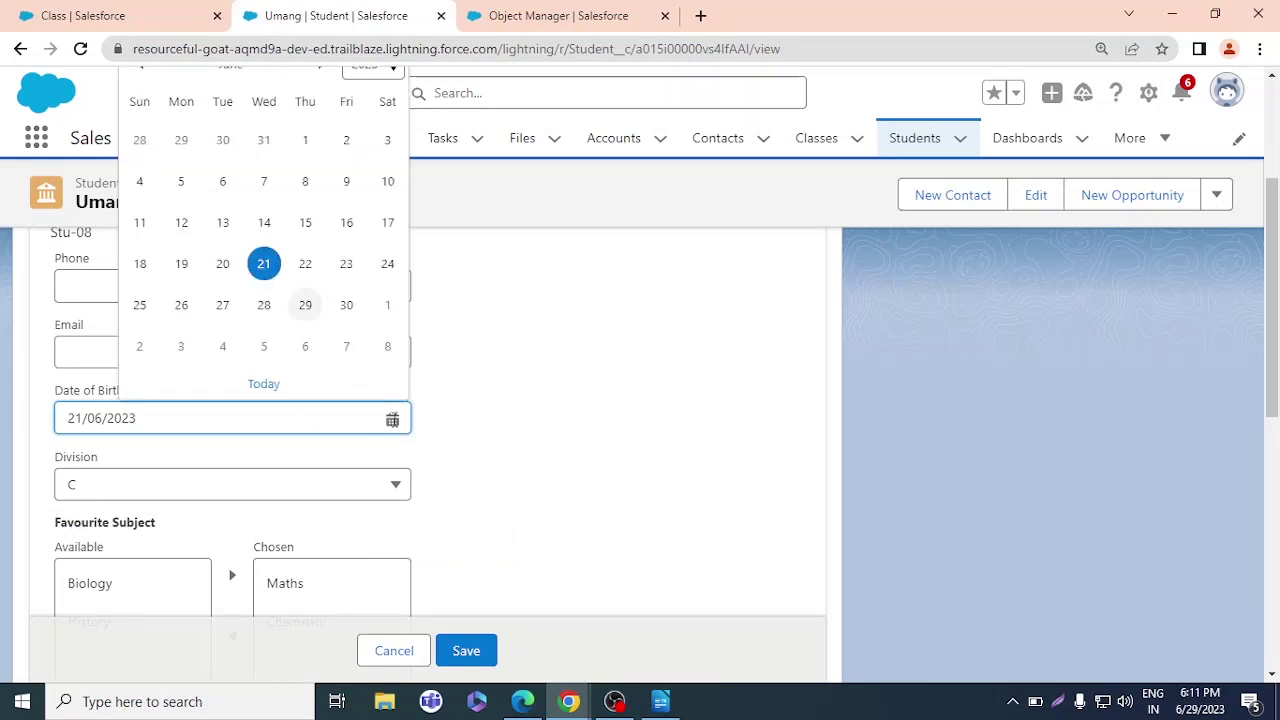
click(305, 312)
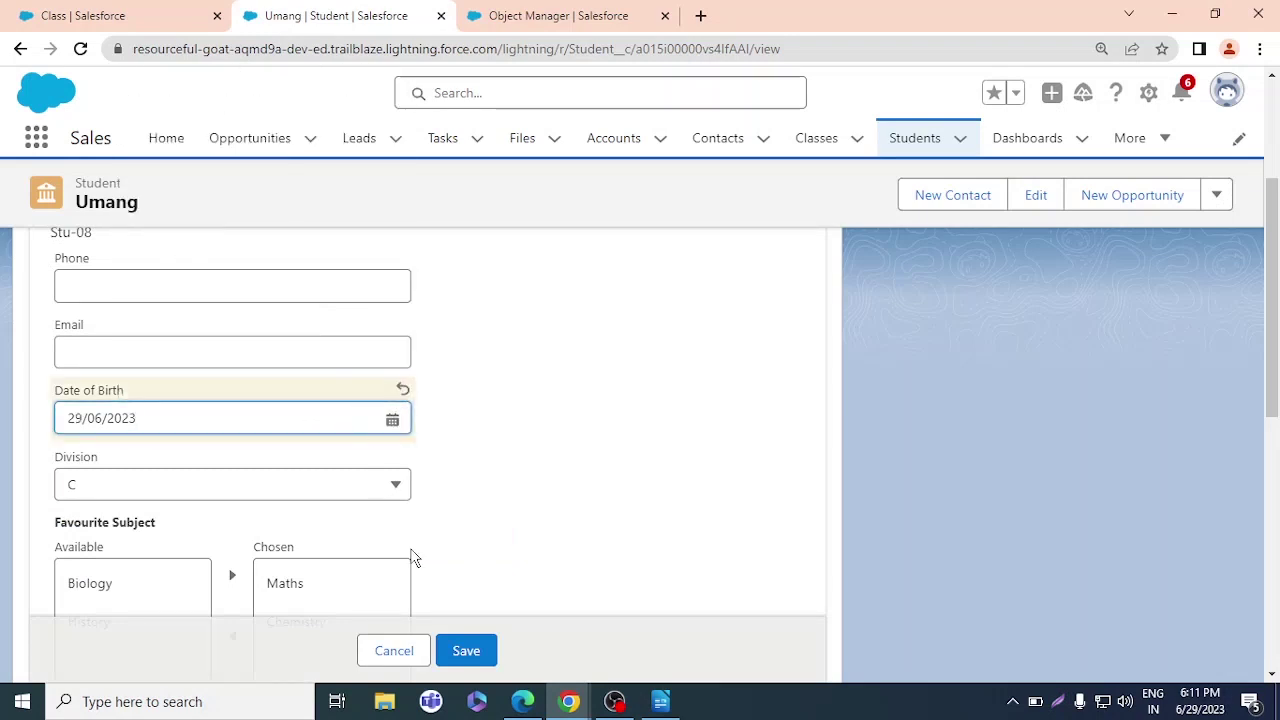
click(470, 660)
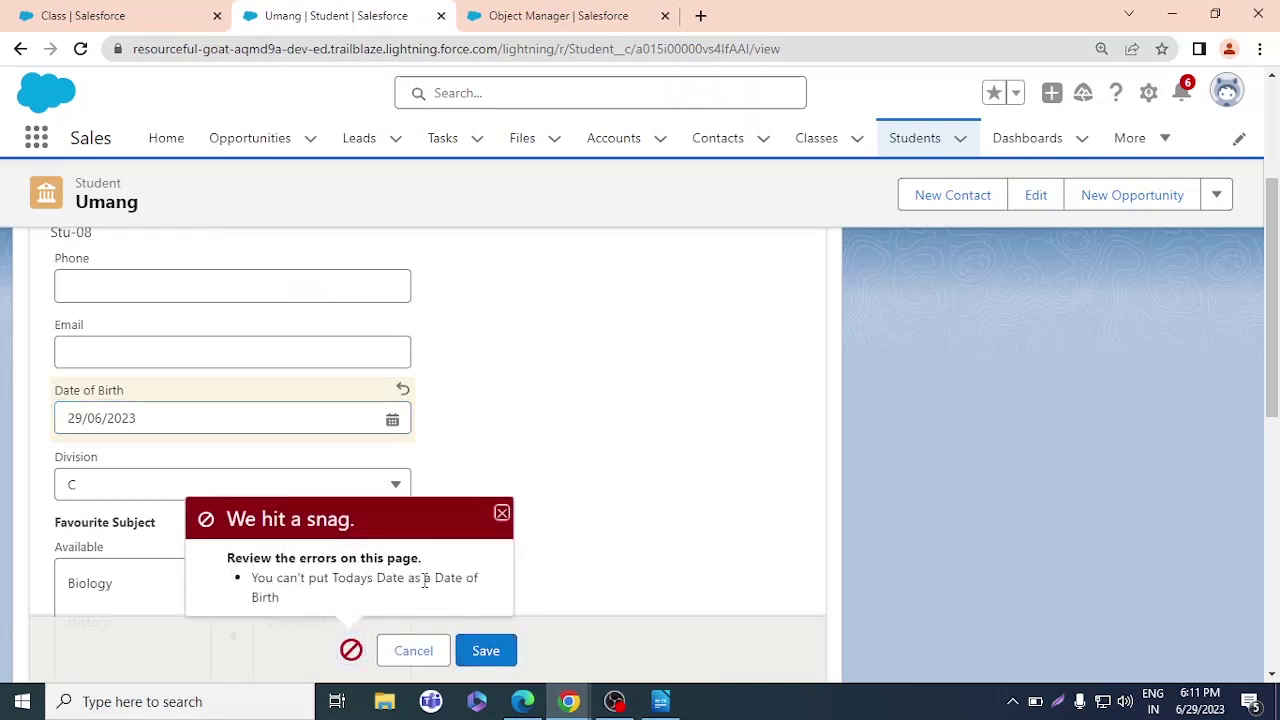
click(501, 514)
Try to save the student record with tomorrow's date as the Date of Birth, and cancel the edit
click(392, 417)
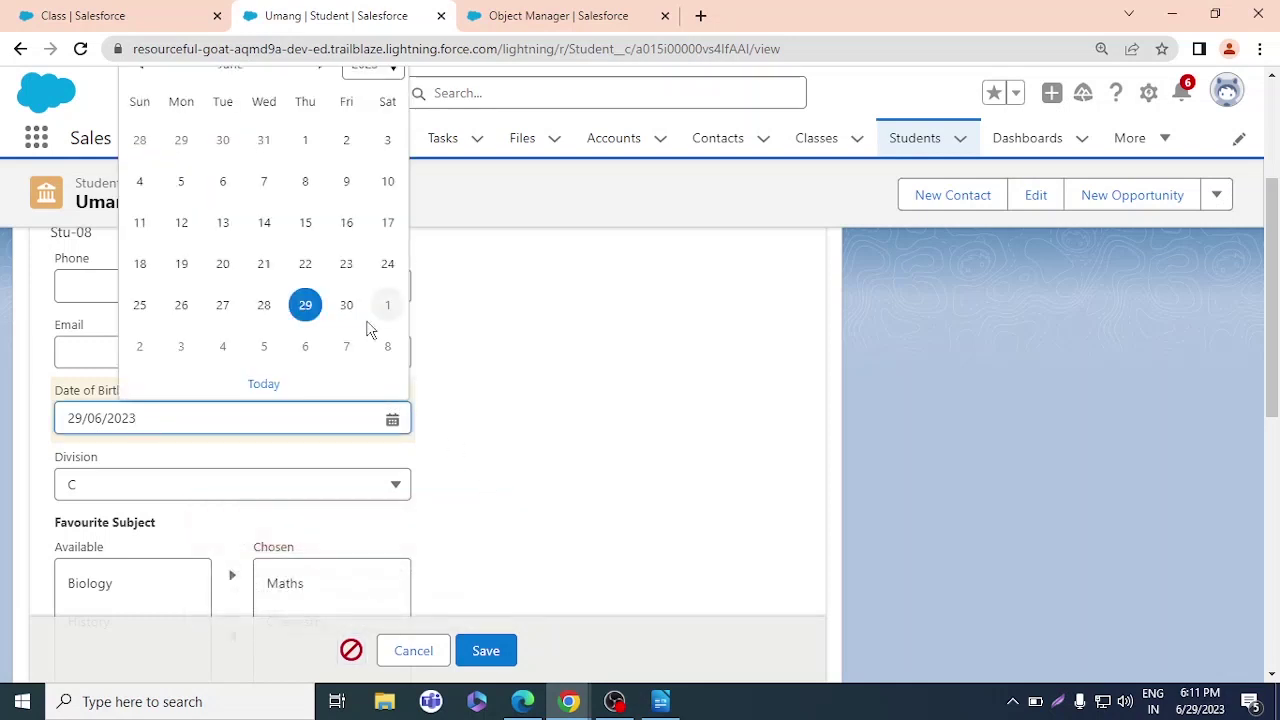
click(352, 312)
click(489, 650)
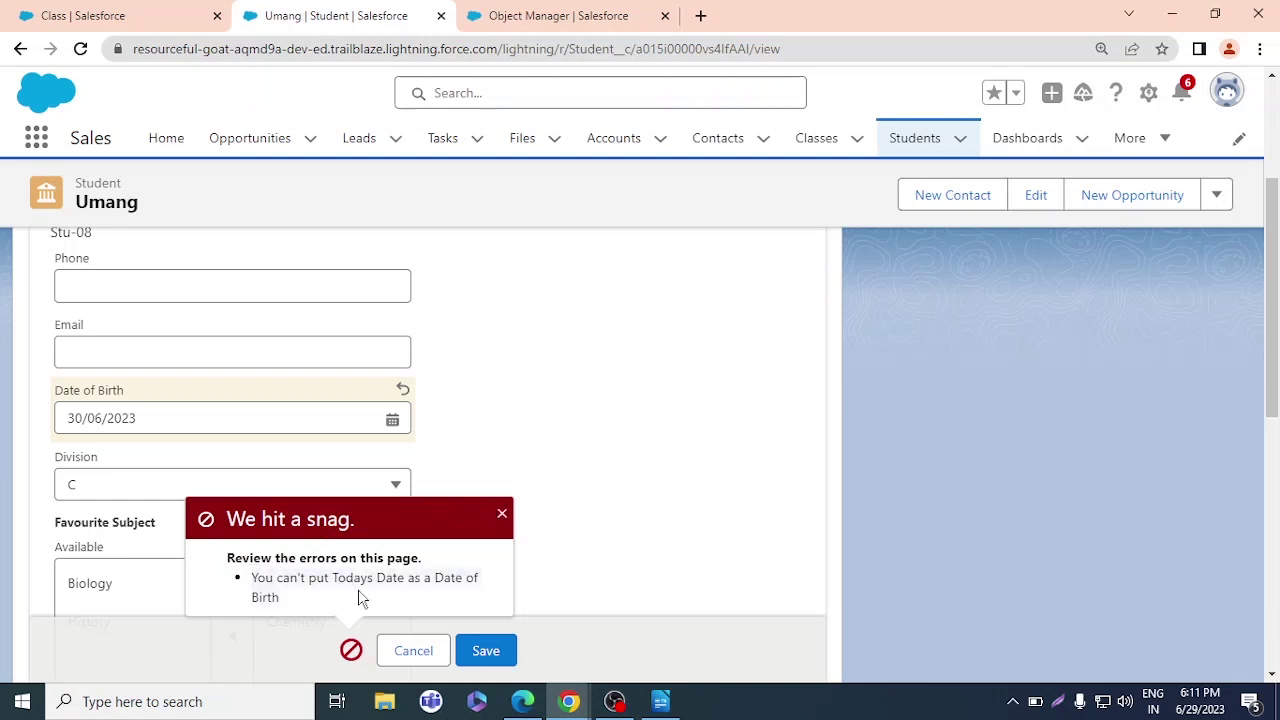
click(501, 515)
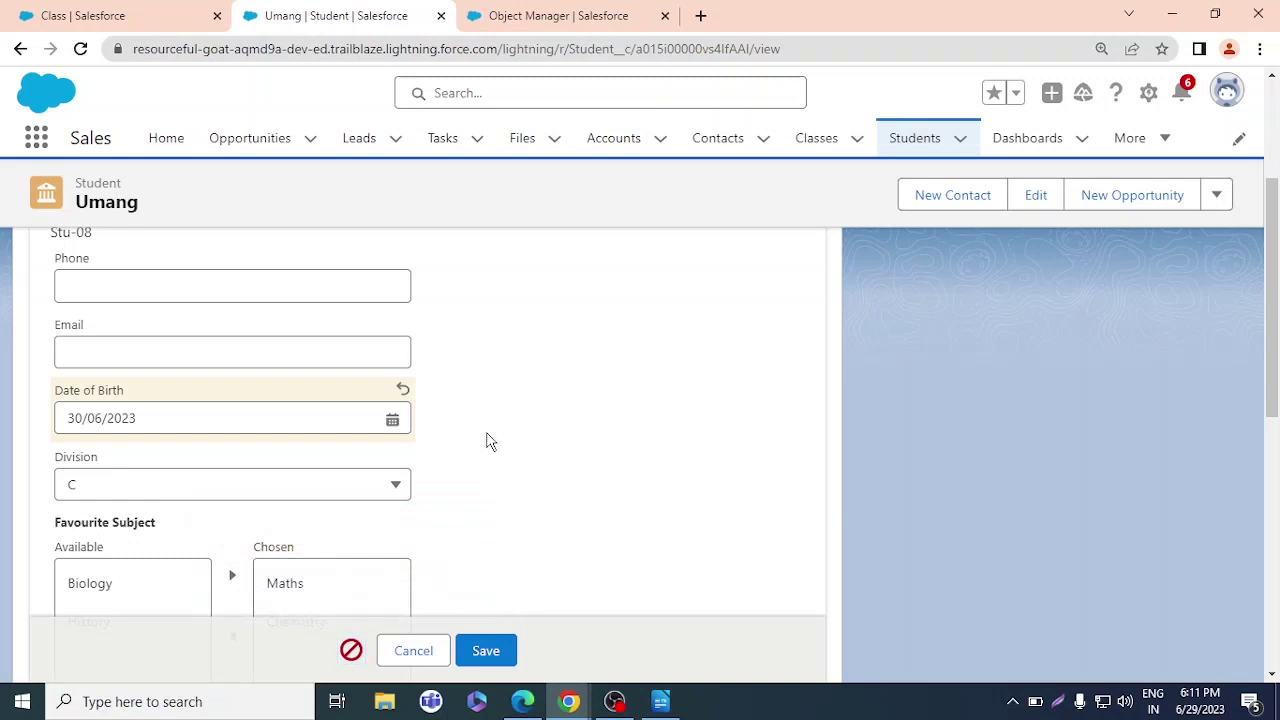
scroll(480, 470, down, 6)
click(405, 614)
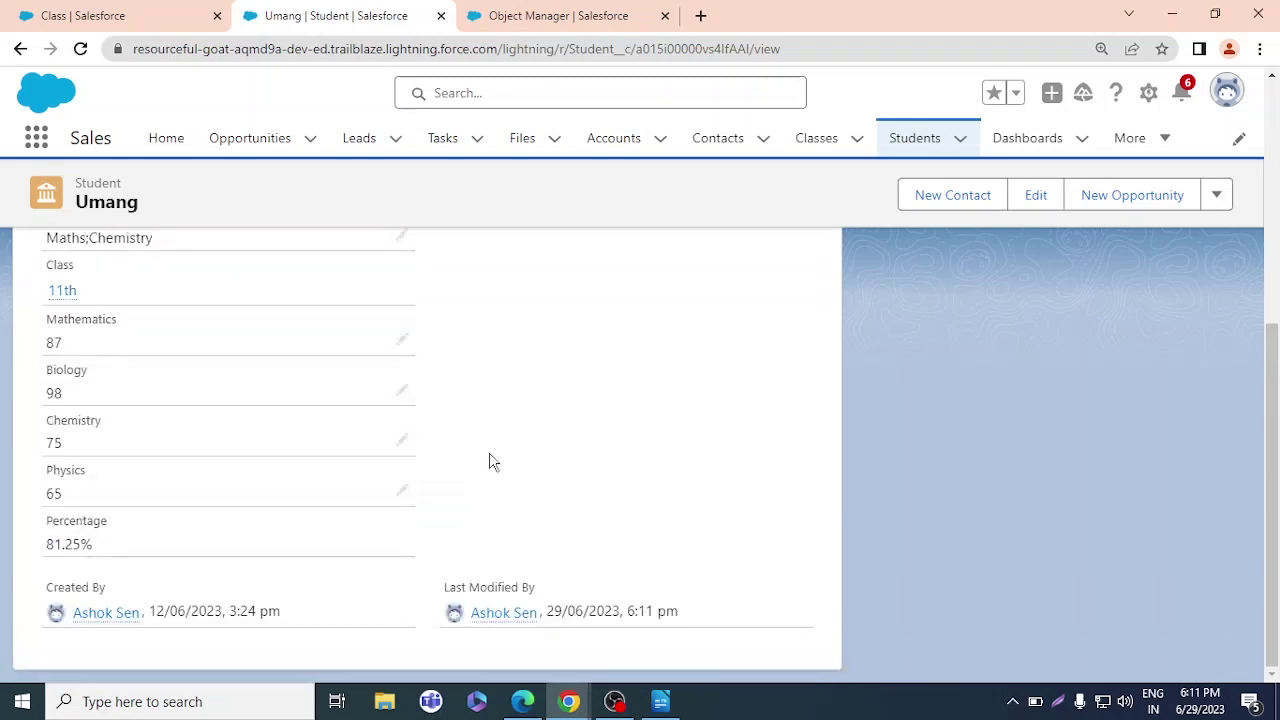
Review the student record's details, the Class object's fields and the session notes in LibreOffice Writer
scroll(460, 445, up, 8)
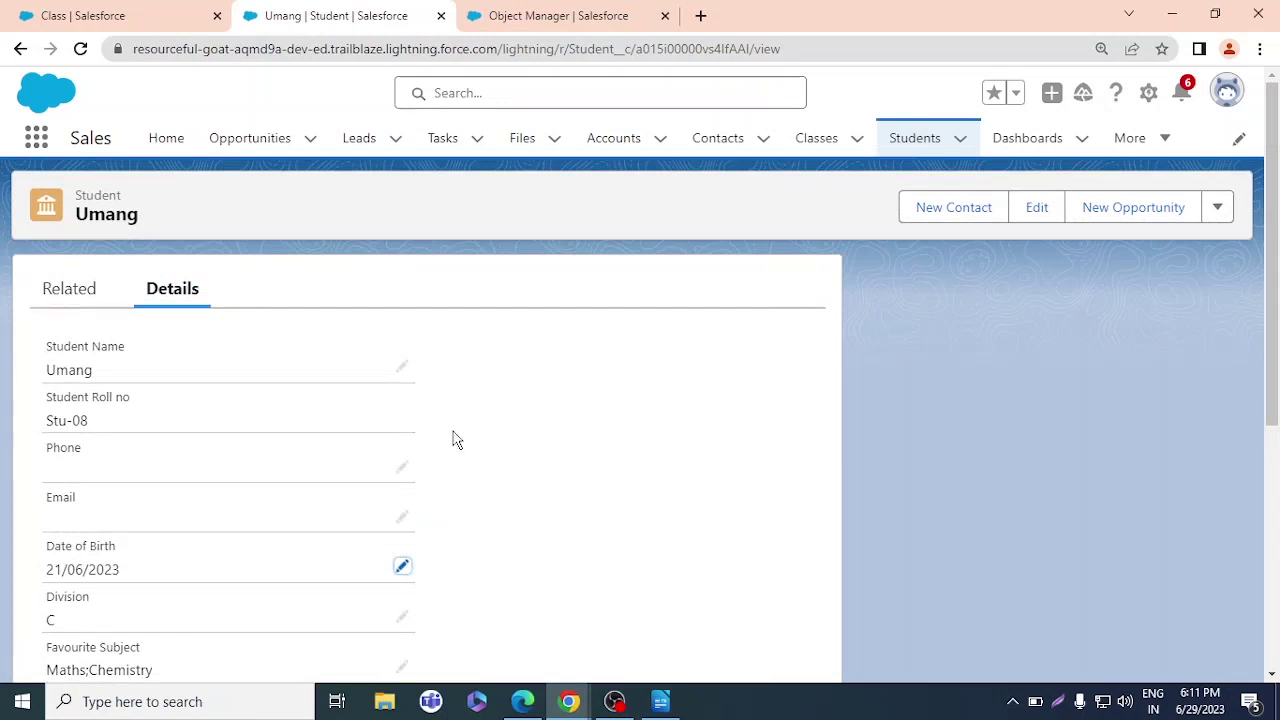
scroll(452, 442, down, 5)
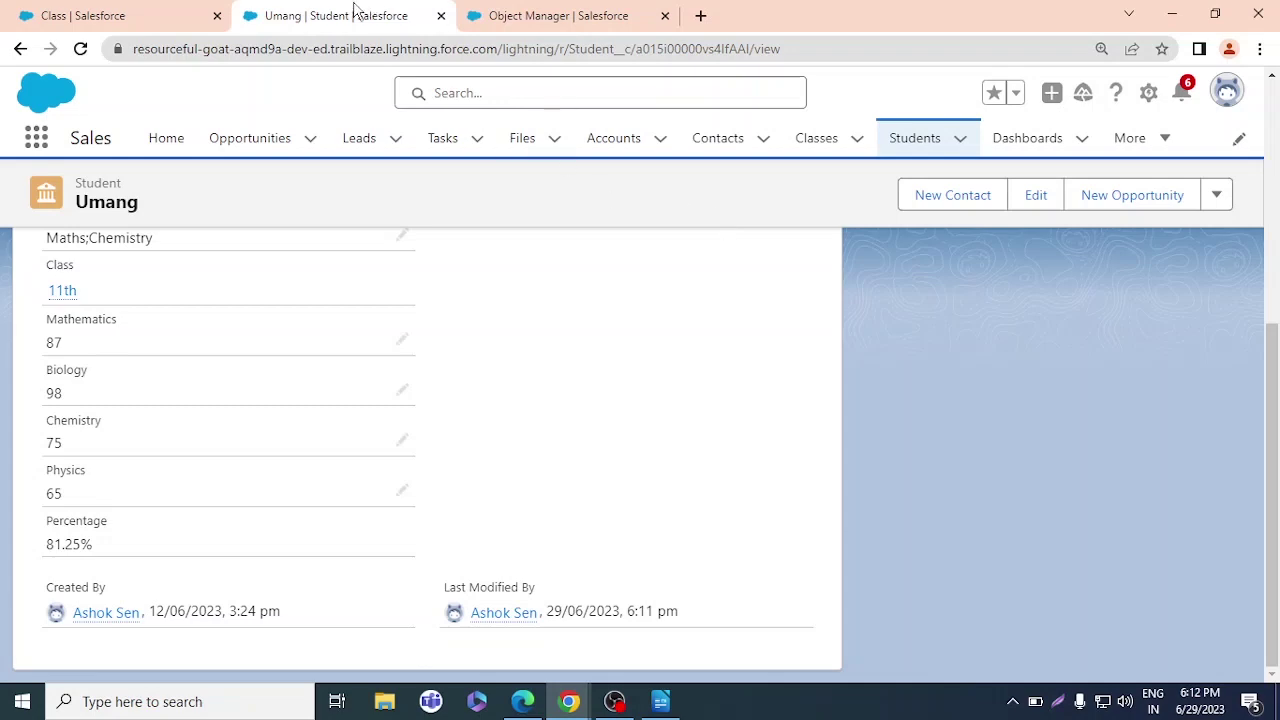
click(118, 10)
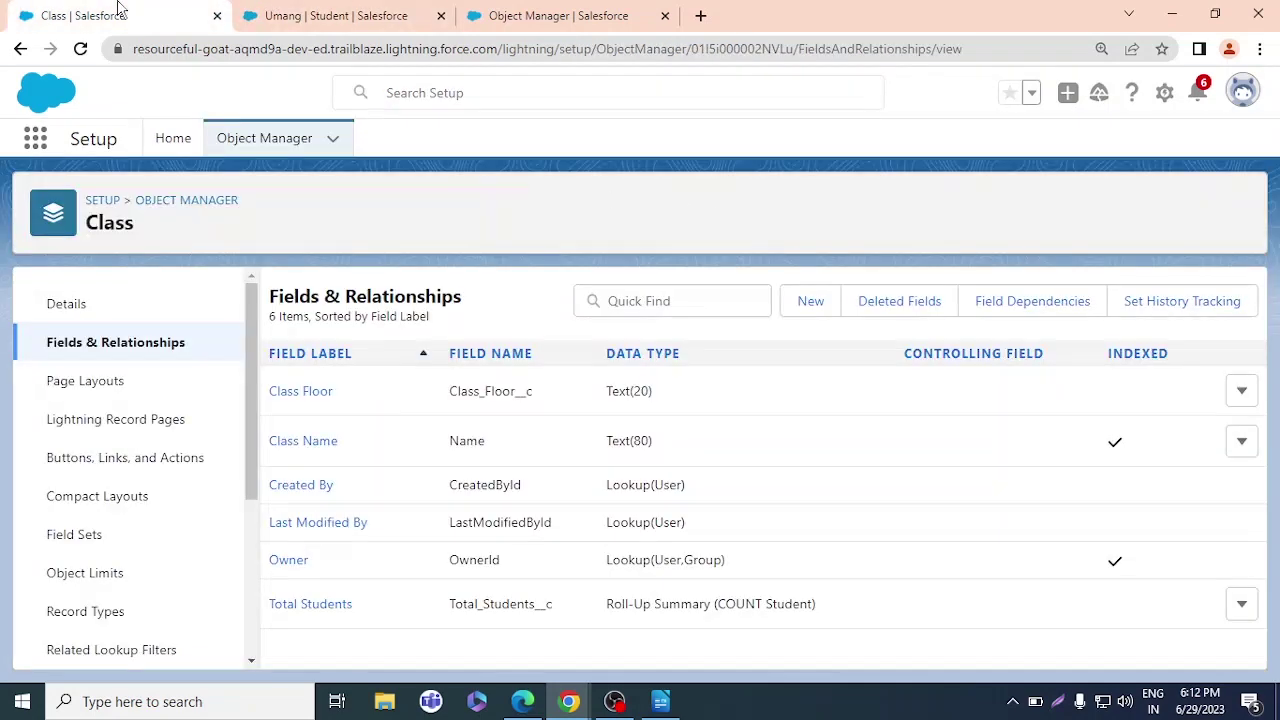
key(alt+Tab)
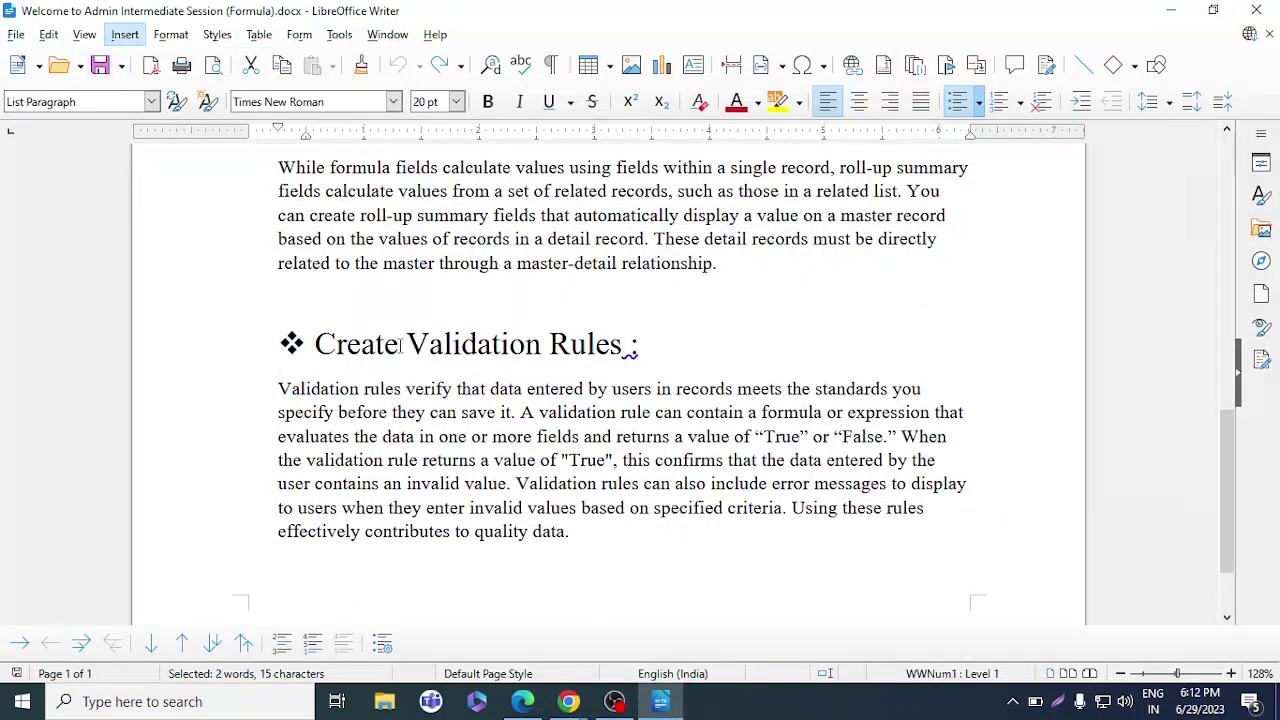
scroll(440, 402, up, 10)
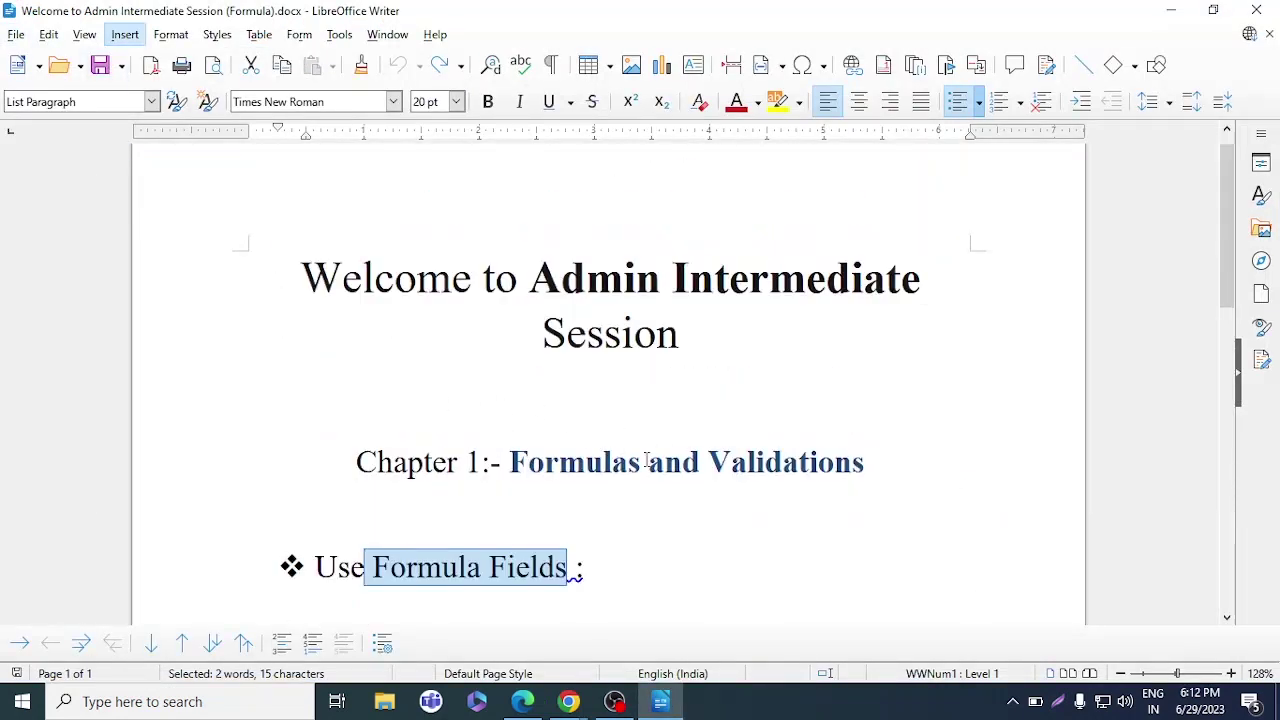
key(alt+Tab)
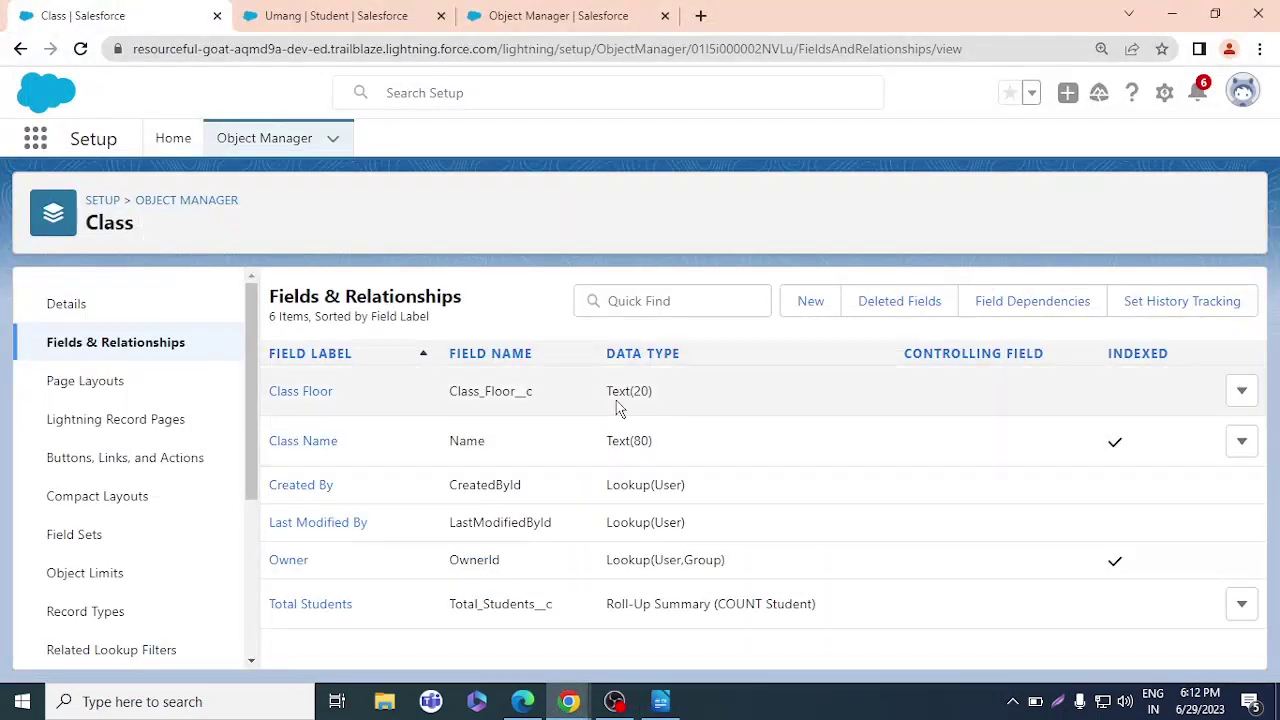